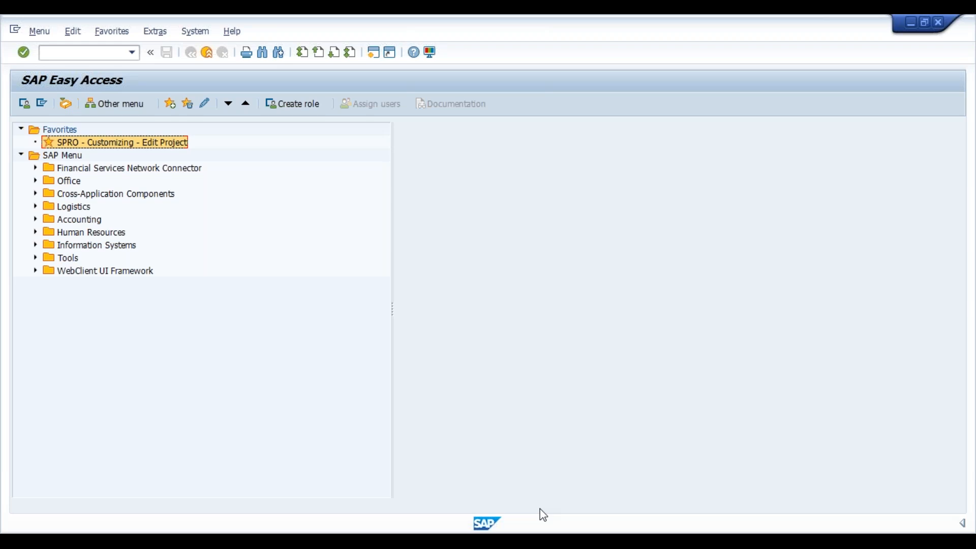
click(202, 34)
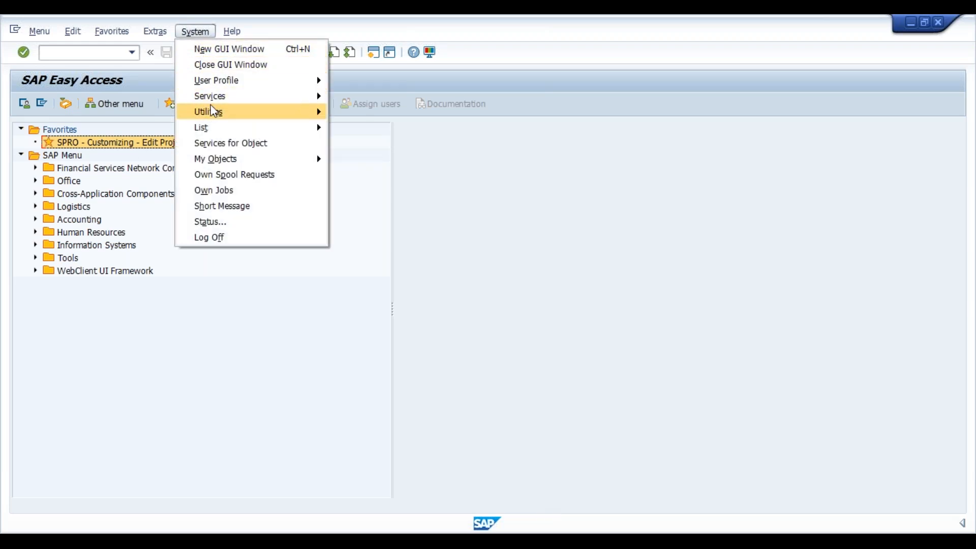
mouse_move(222, 104)
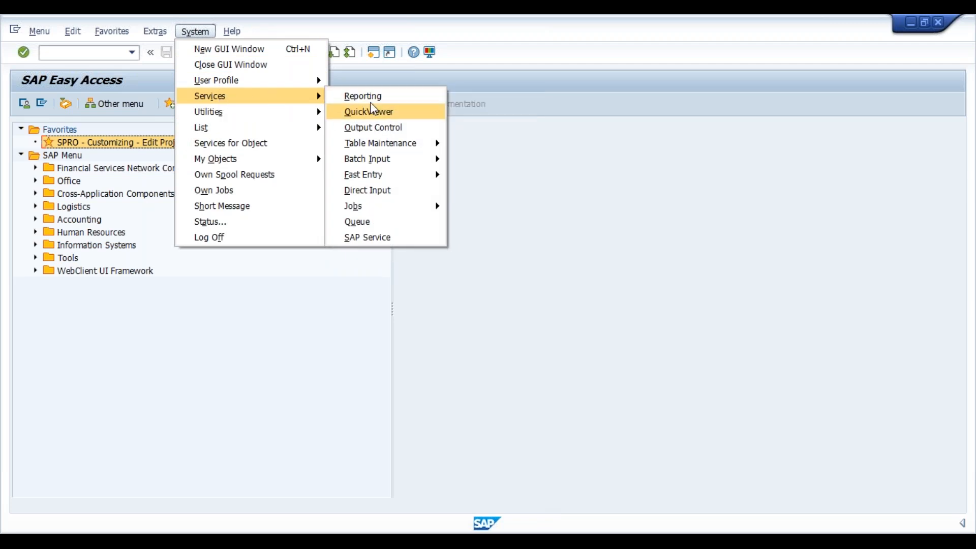
mouse_move(358, 205)
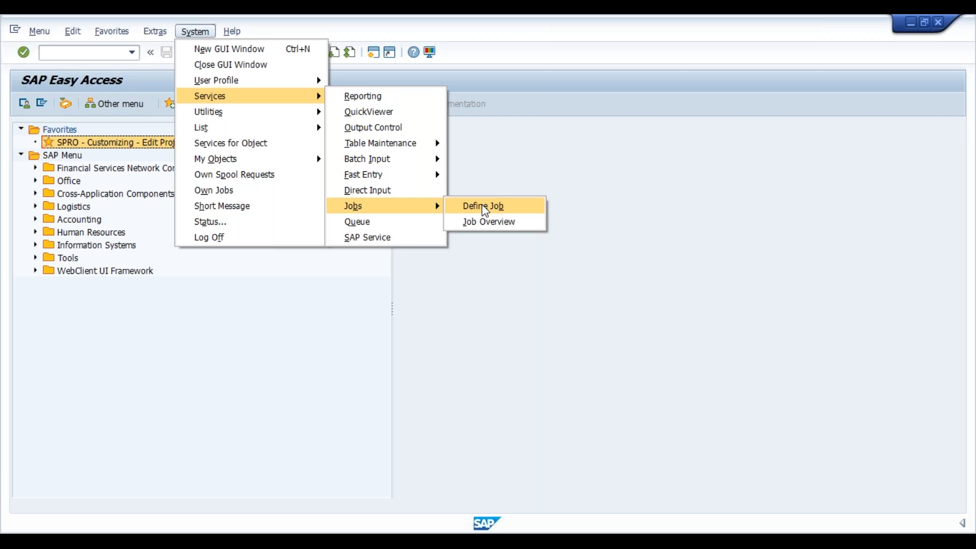
click(567, 204)
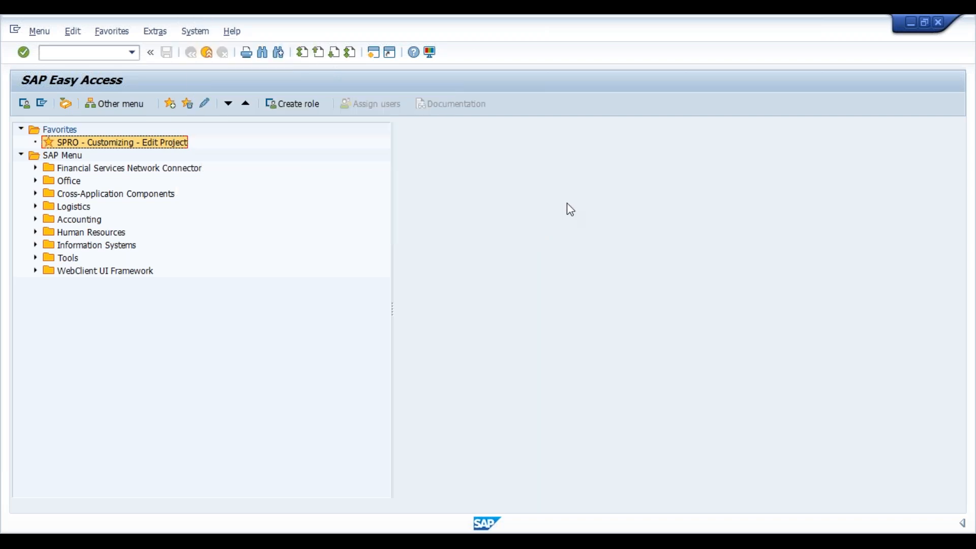
- Open the SPRO - Customizing - Edit Project transaction from the favorites
click(60, 168)
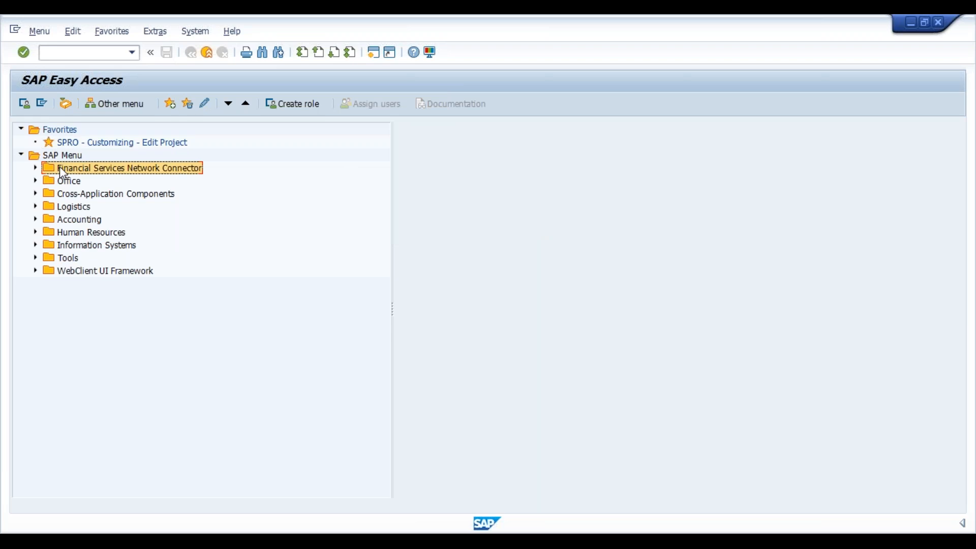
key(Up)
key(Up)
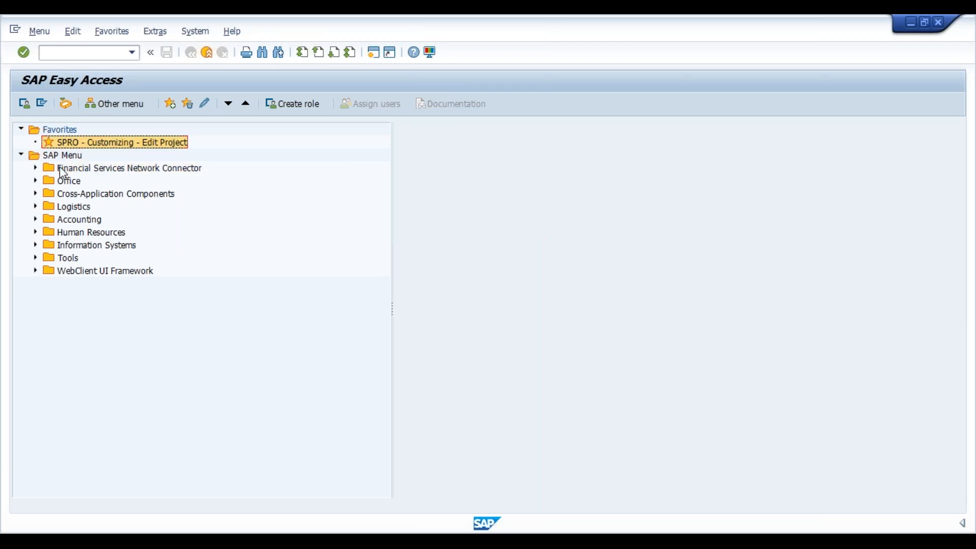
key(Return)
- Display the SAP Reference IMG structure from the Customizing project screen
key(shift+Tab)
key(shift+Tab)
key(shift+Tab)
key(shift+Tab)
key(Return)
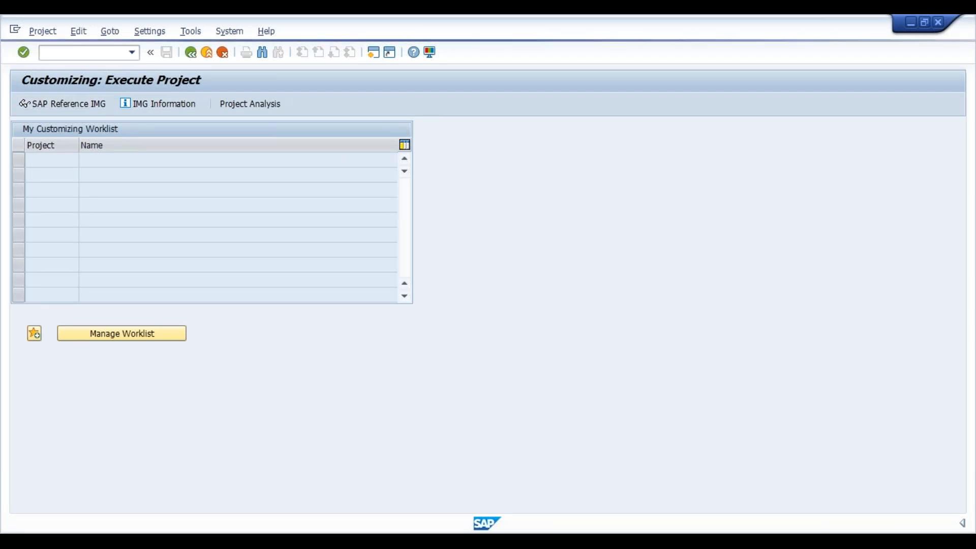
- Expand the Personnel Management node in the IMG structure
key(Down)
key(Down)
key(Down)
key(Down)
key(Down)
key(Down)
key(Down)
key(Down)
key(Down)
key(Down)
key(Down)
key(Down)
key(Down)
key(Down)
key(Down)
key(Down)
key(Down)
key(Down)
key(Down)
key(Down)
key(Down)
key(Down)
key(Down)
key(Down)
key(Down)
key(Down)
key(Down)
key(Down)
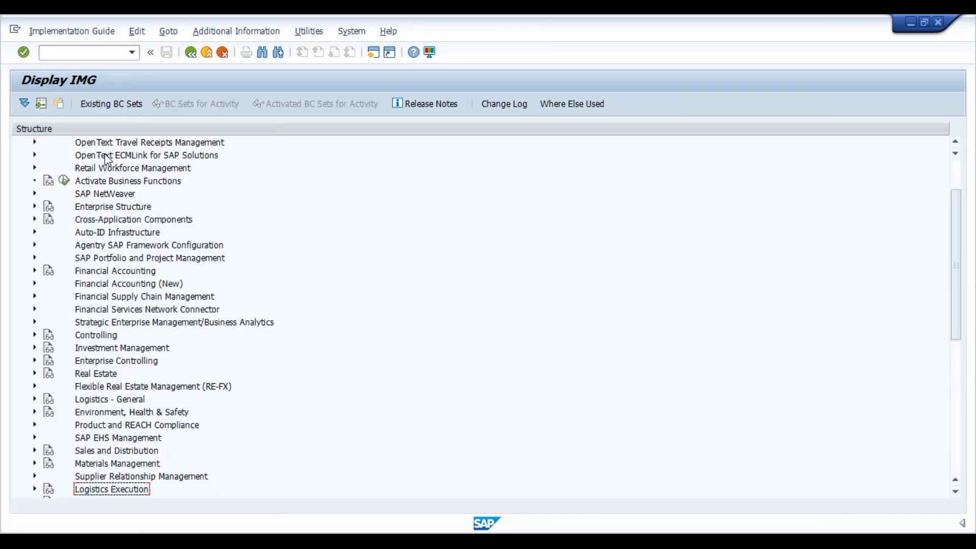
key(Down)
key(Down)
key(Down)
key(Down)
key(Down)
key(Down)
key(Down)
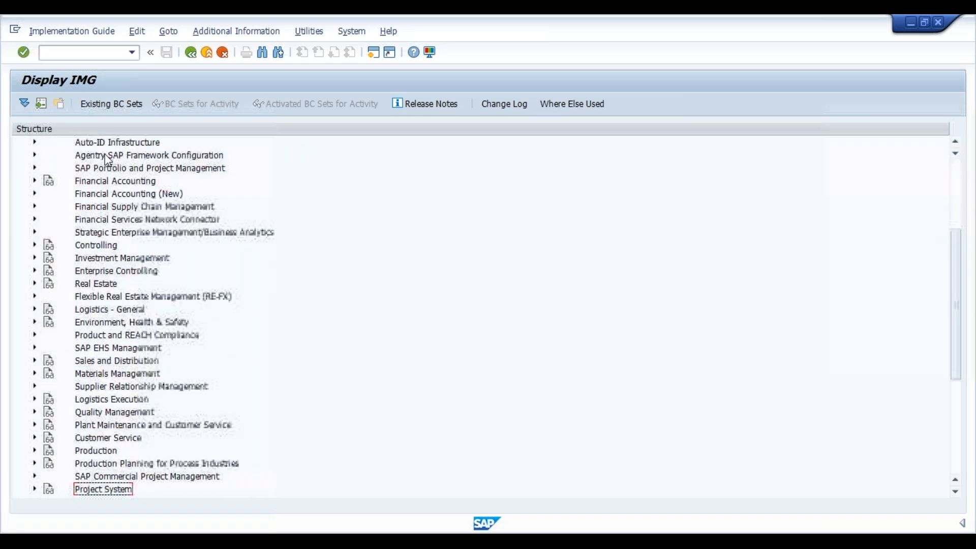
key(Down)
key(Down)
key(Down)
key(Down)
key(Down)
key(Up)
key(Up)
key(Right)
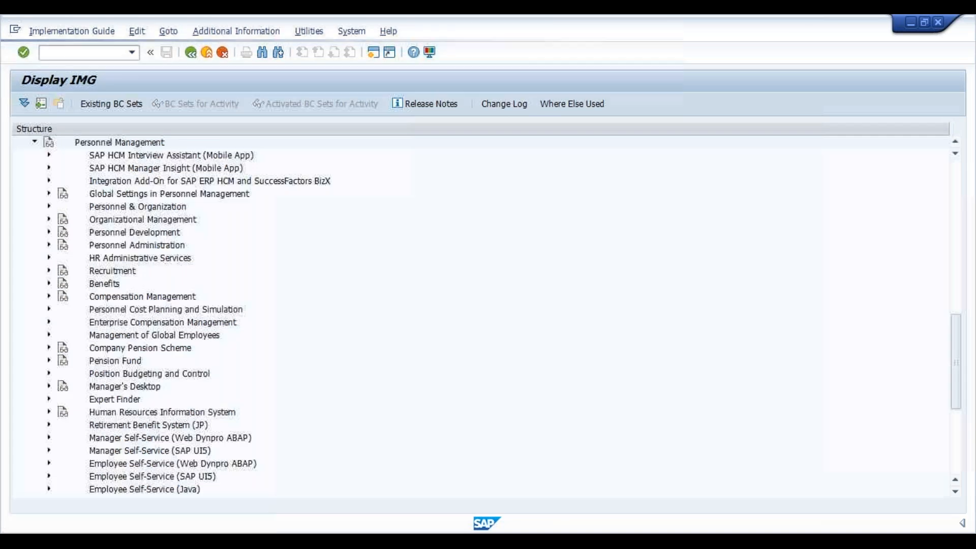
- Expand the Personnel Administration node under Personnel Management
key(Down)
key(Down)
key(Down)
key(Down)
key(Down)
key(Down)
key(Down)
key(Down)
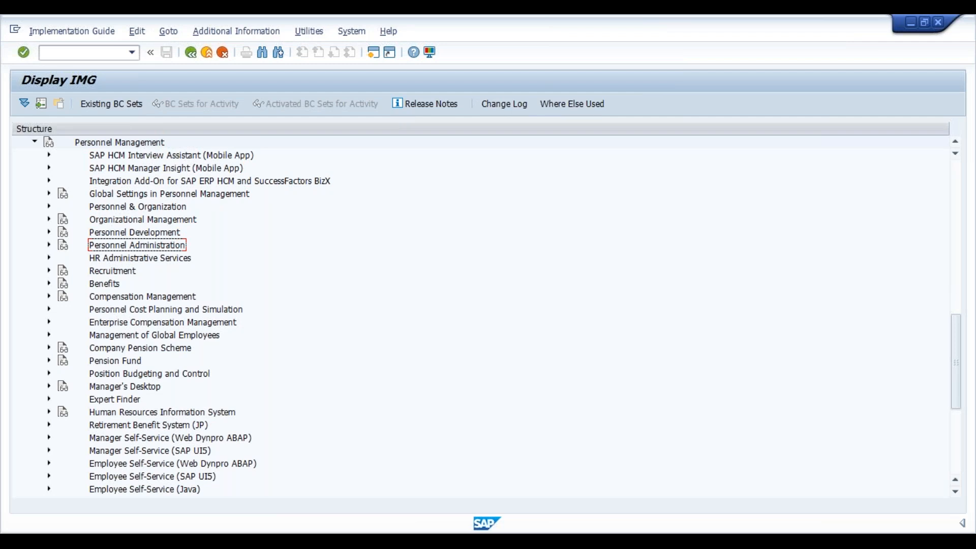
key(Right)
- Expand the Payroll Data node under Personnel Administration
key(Down)
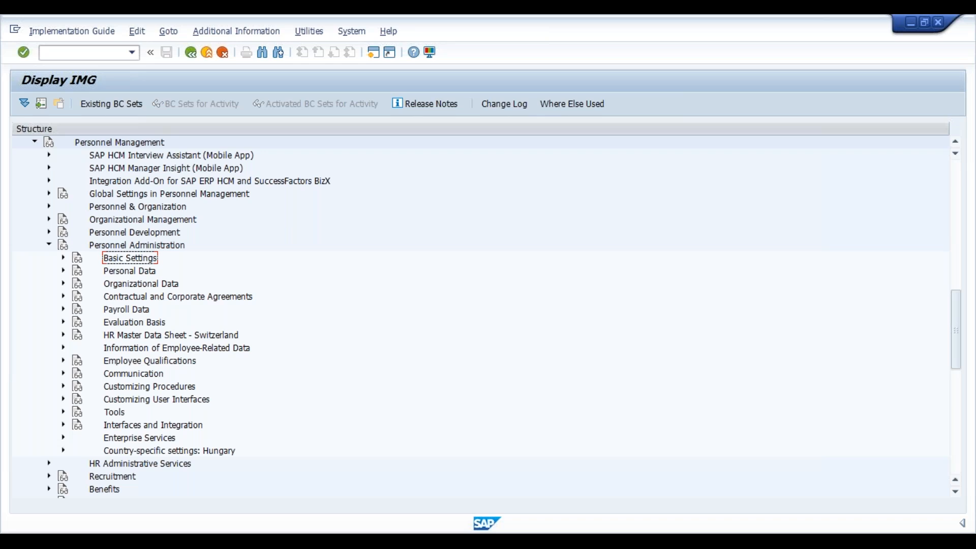
key(Down)
key(Down)
key(Down)
key(Down)
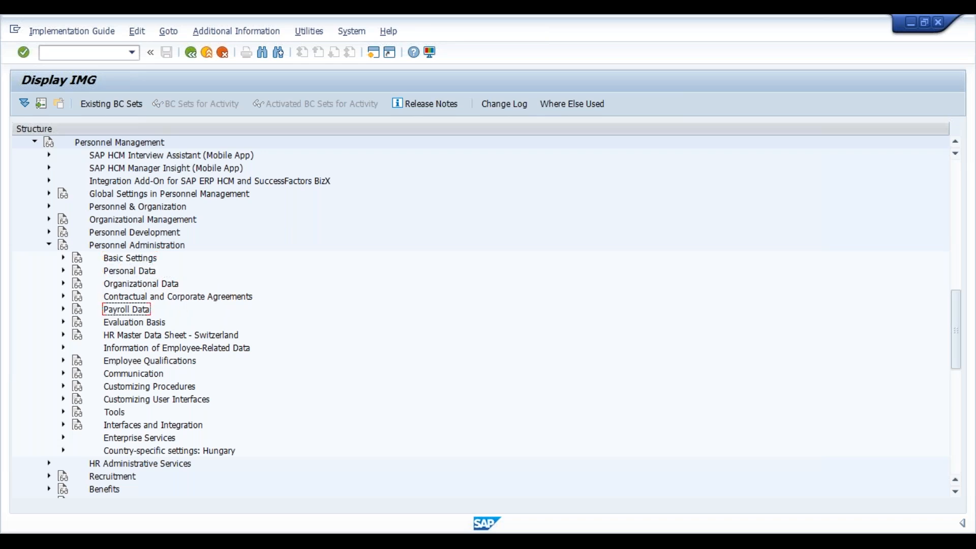
key(Right)
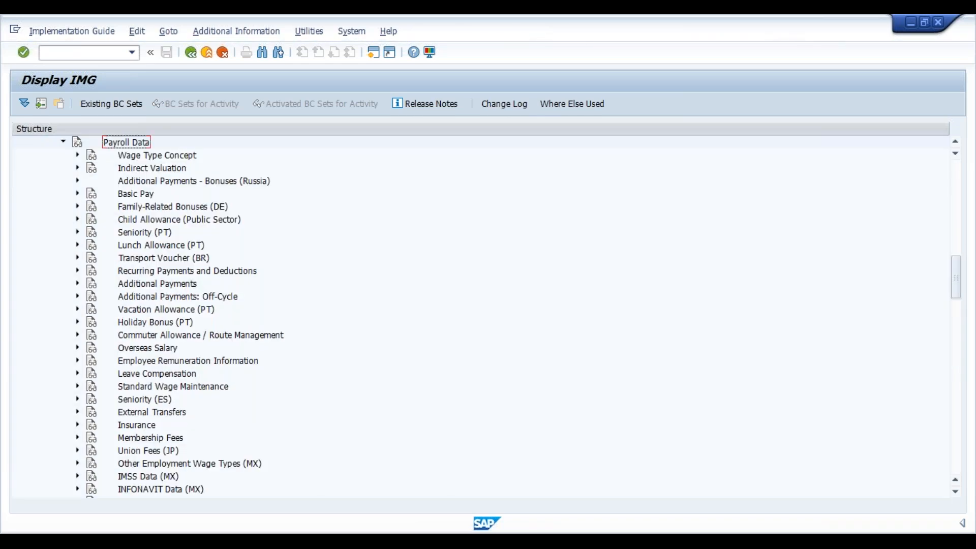
- Expand the Basic Pay node under Payroll Data to list its customizing activities
key(Down)
key(Down)
key(Down)
key(Down)
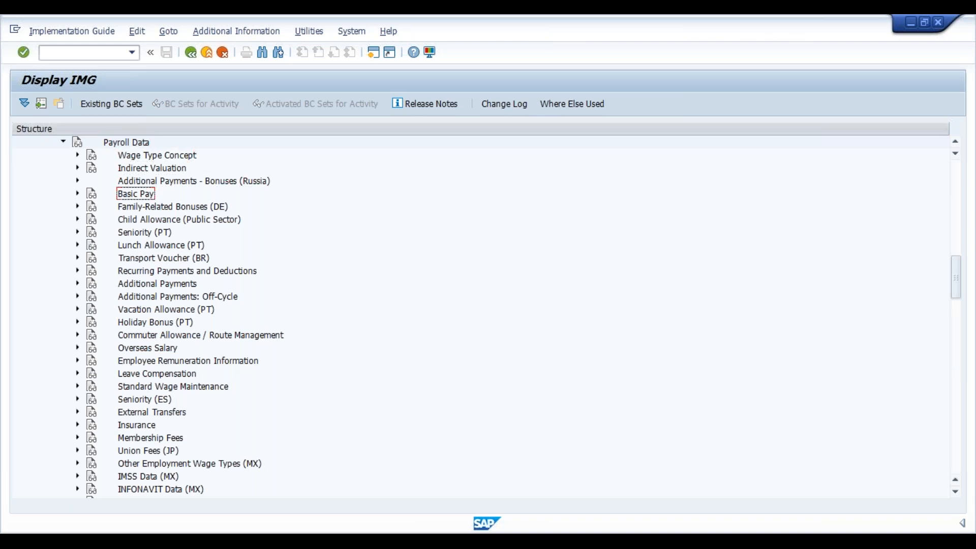
key(Right)
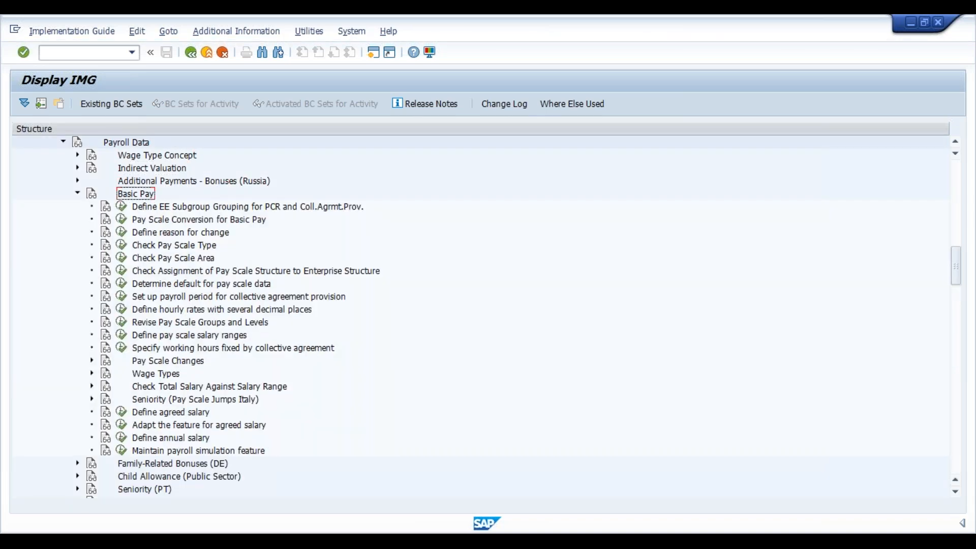
- Execute the activity Define EE Subgroup Grouping for PCR and Coll.Agrmt.Prov. with country grouping 40 as the work area
key(Down)
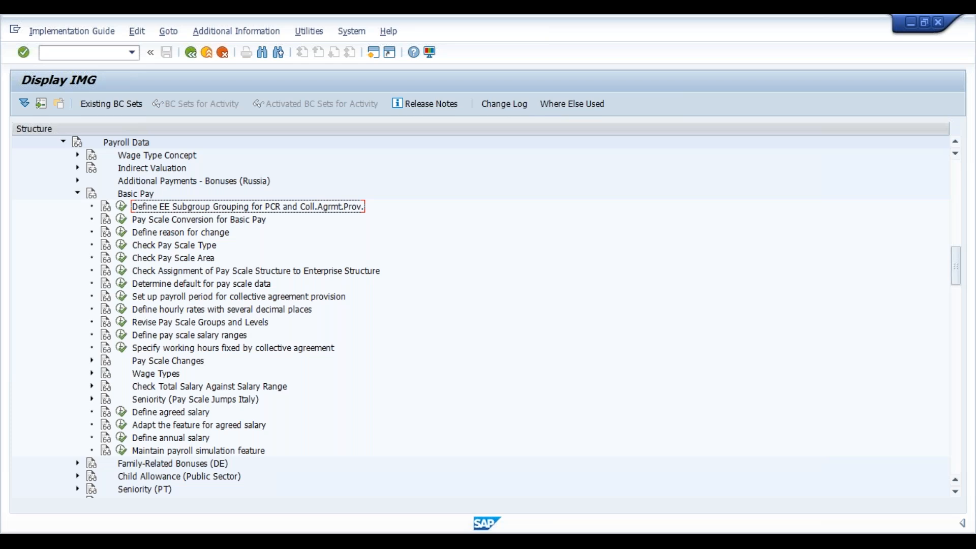
click(121, 207)
click(122, 206)
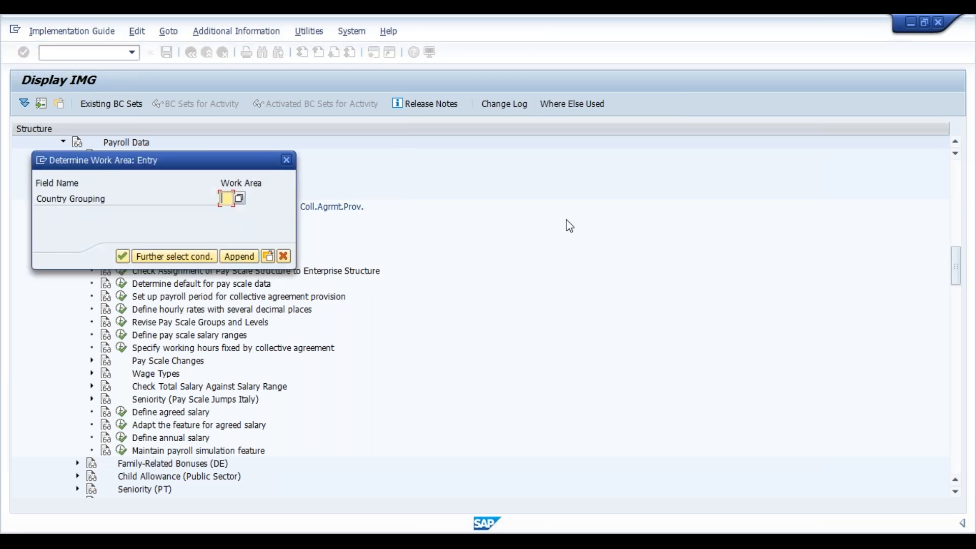
text(40)
key(Return)
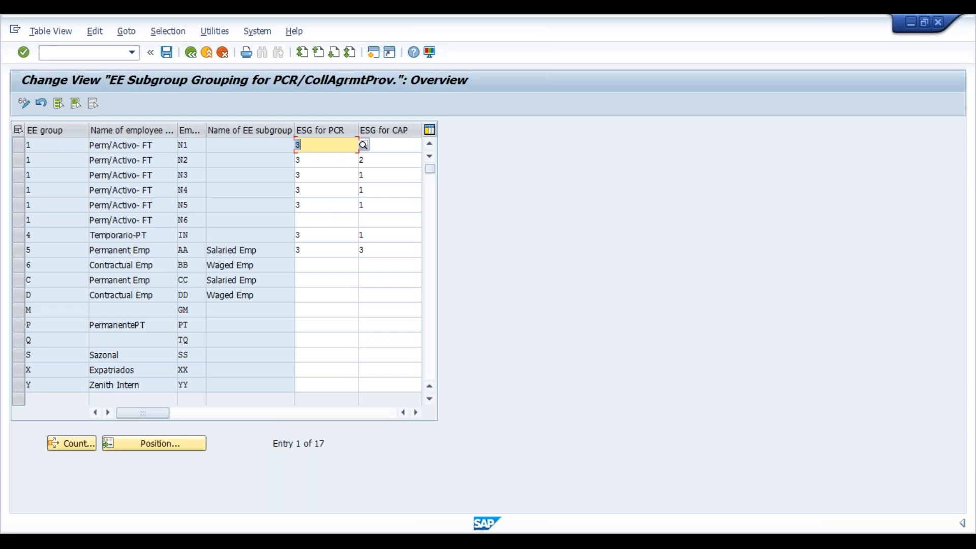
- Position the EE subgroup grouping table at EE group C and EE subgroup CC
click(281, 280)
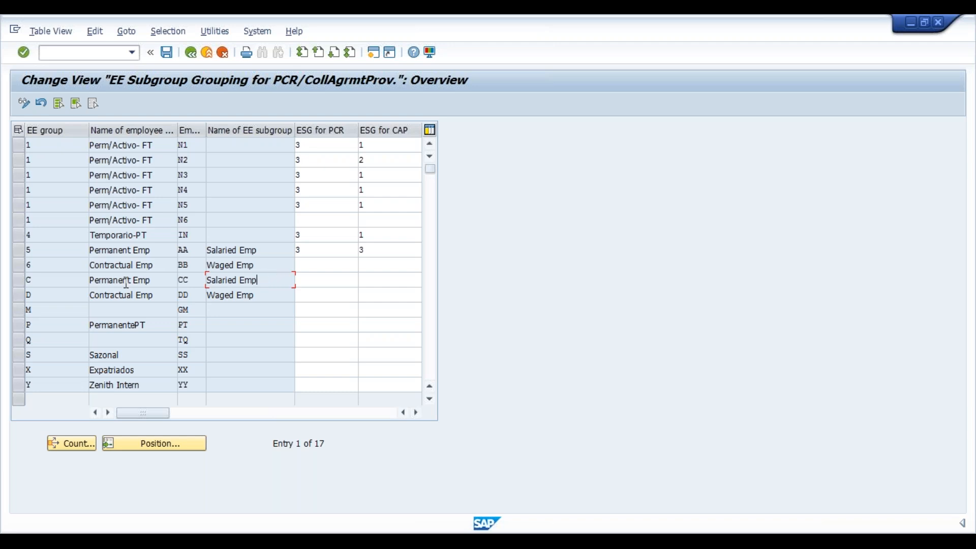
click(192, 444)
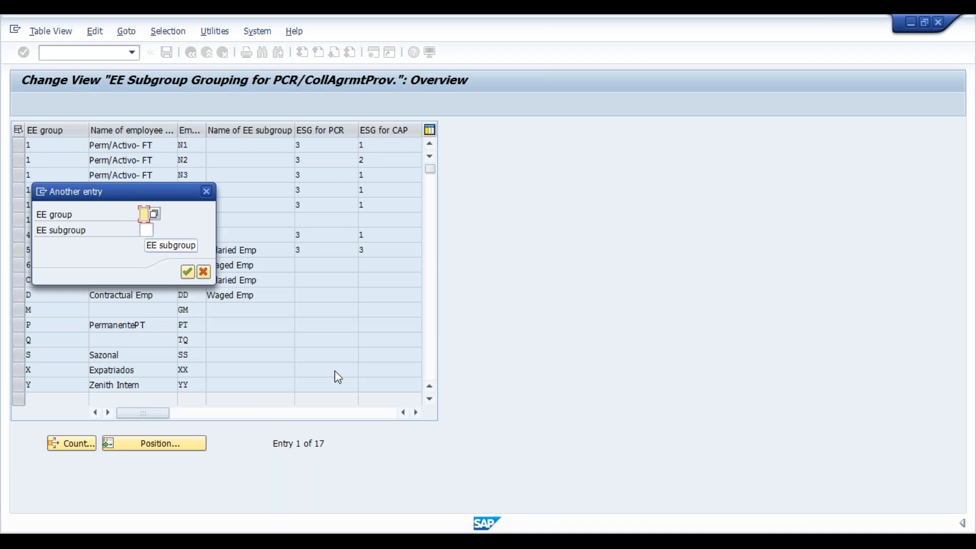
click(478, 541)
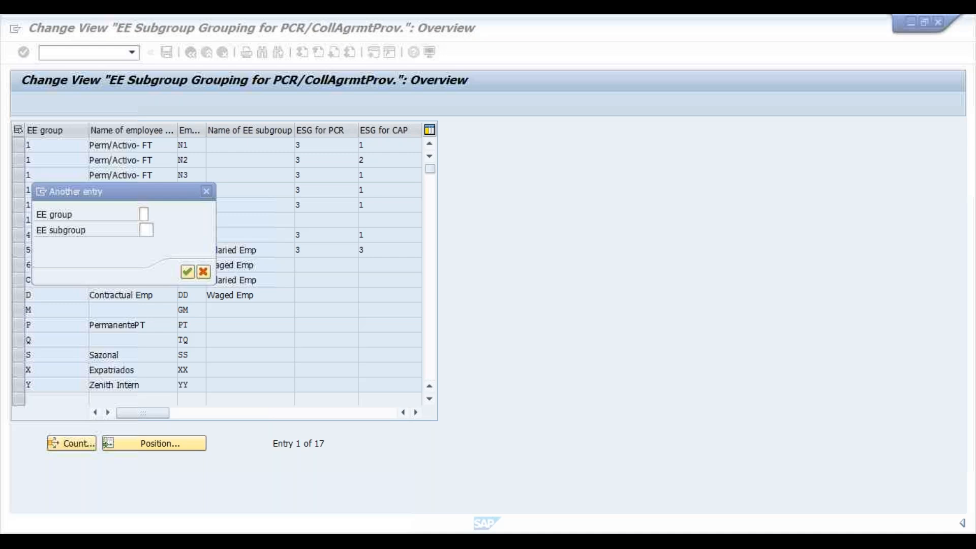
text(C)
key(Tab)
text(CC)
key(Return)
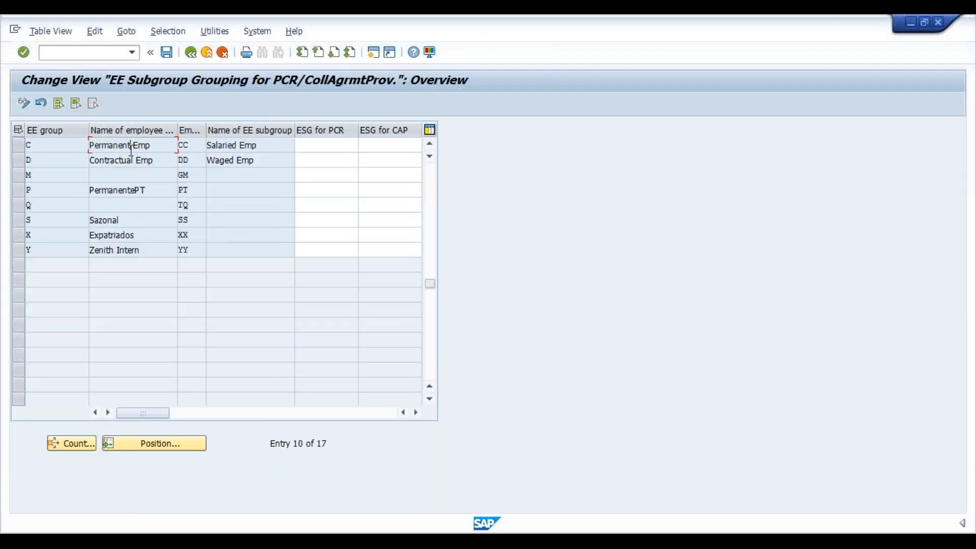
drag(152, 145, 76, 136)
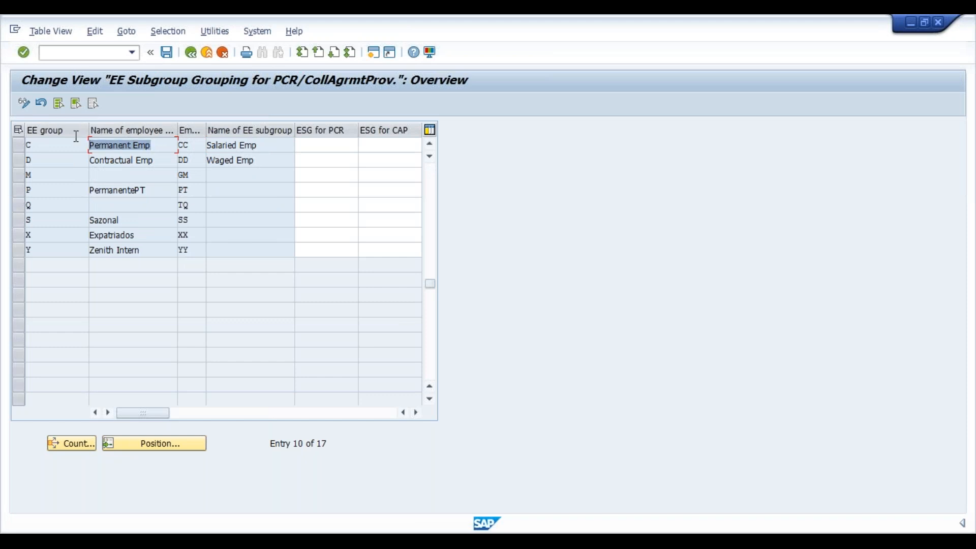
click(191, 145)
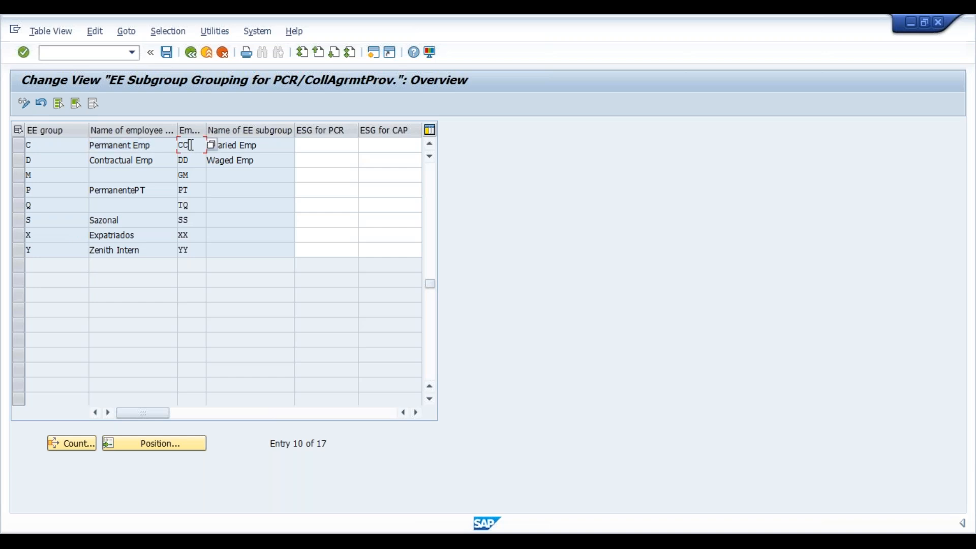
mouse_move(191, 146)
mouse_down()
mouse_move(50, 142)
mouse_move(193, 145)
mouse_move(173, 144)
mouse_up()
drag(263, 143, 197, 148)
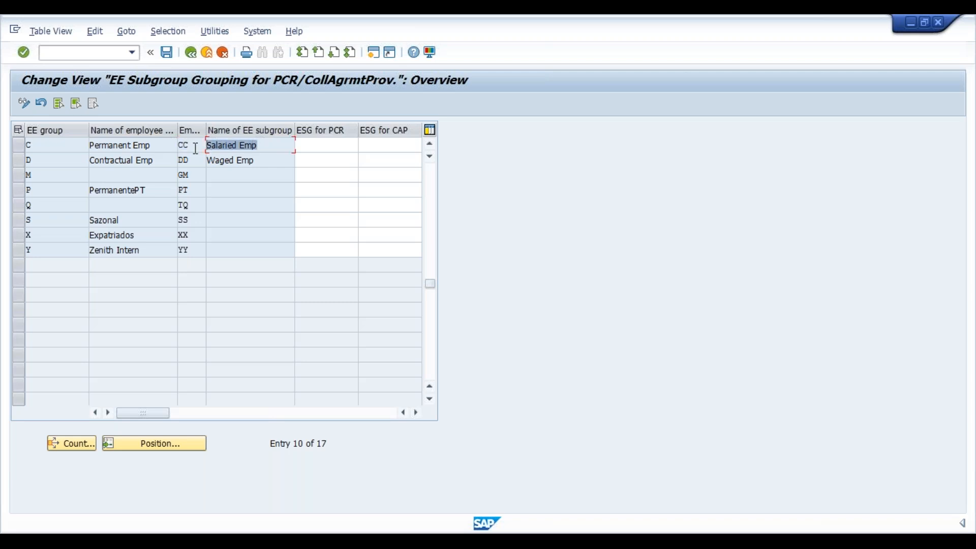
- Consult the field help for ESG for PCR and set it to 3 for EE group C, subgroup CC
click(331, 145)
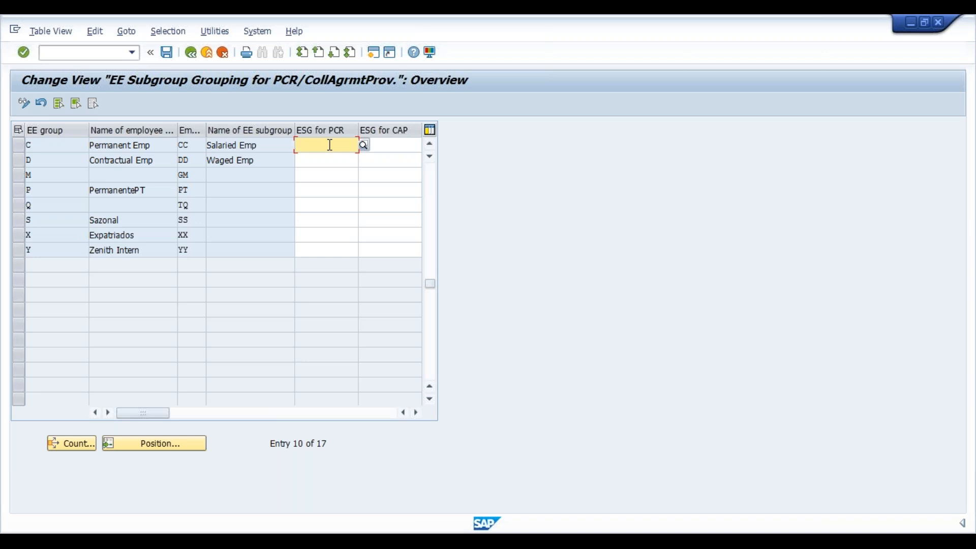
right_click(330, 145)
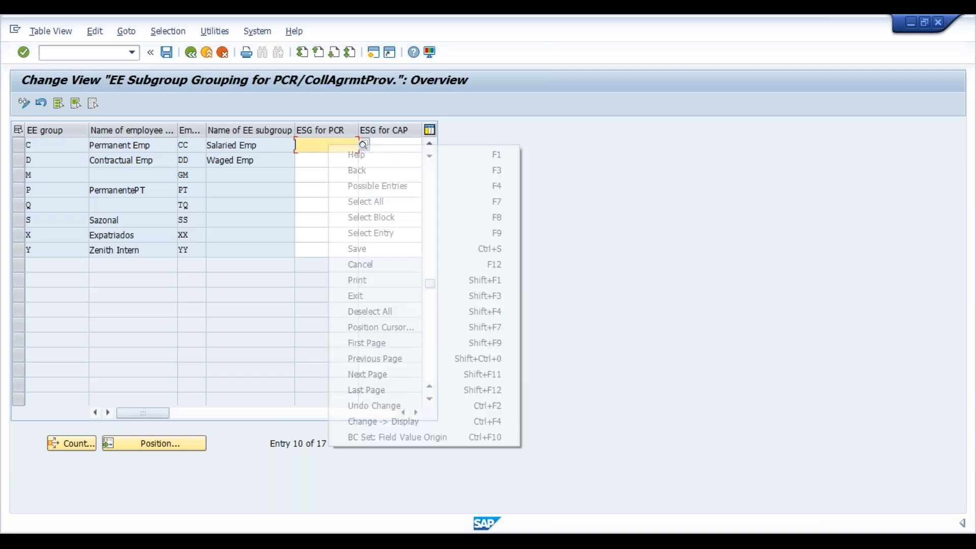
click(343, 154)
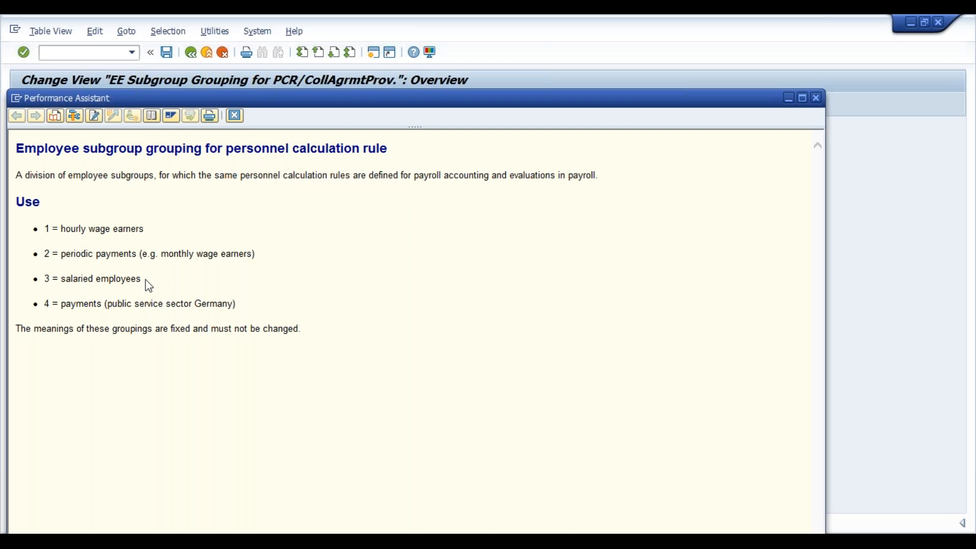
drag(149, 286, 40, 279)
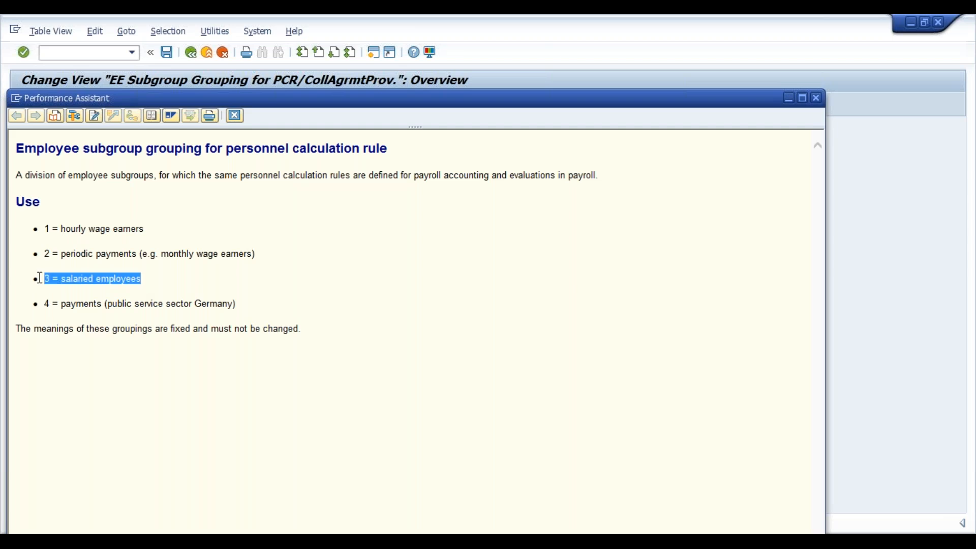
click(816, 98)
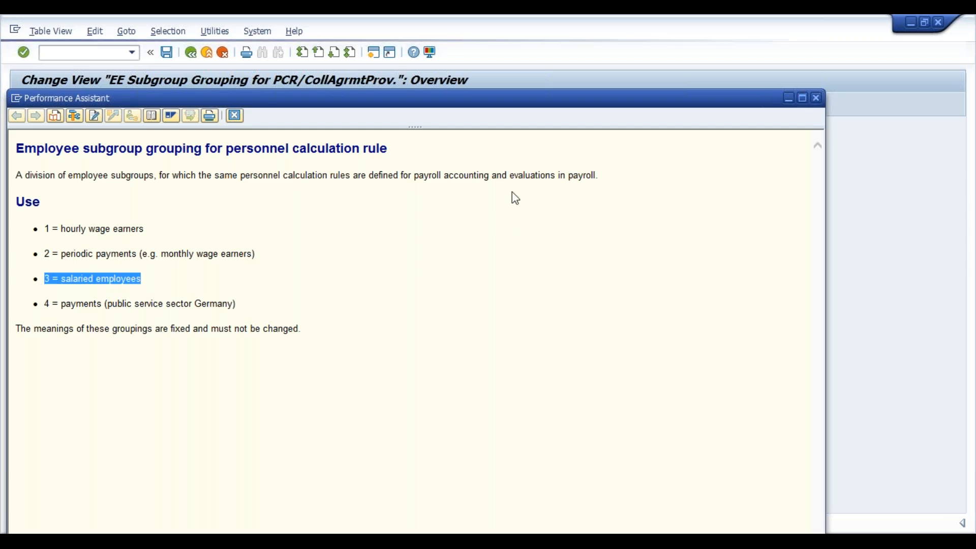
text(3)
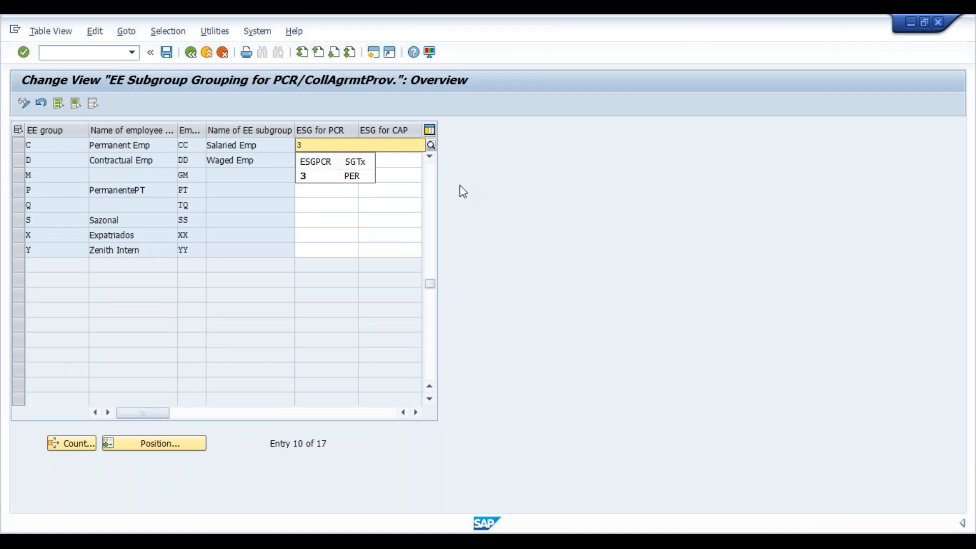
key(Tab)
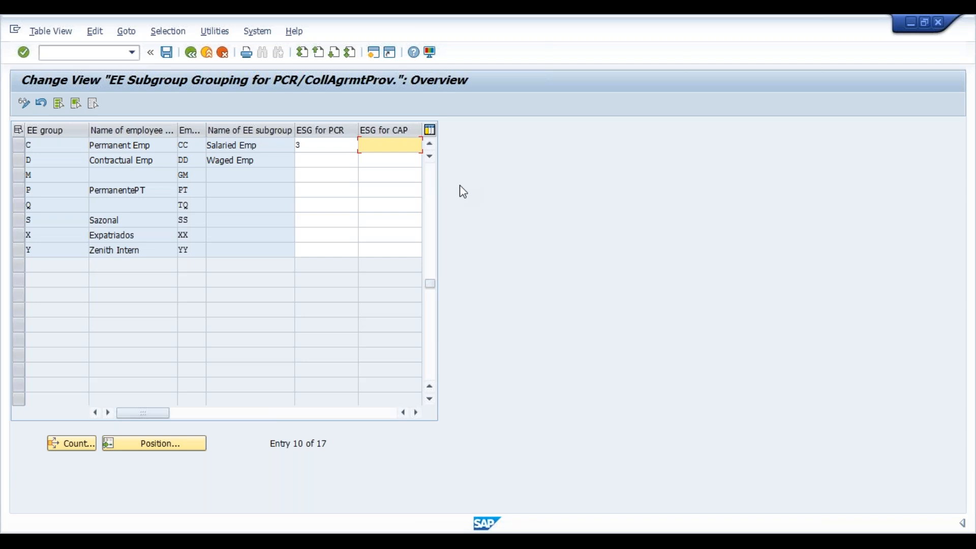
- Consult the field help for ESG for CAP and set it to 3 for EE group C, subgroup CC
right_click(388, 145)
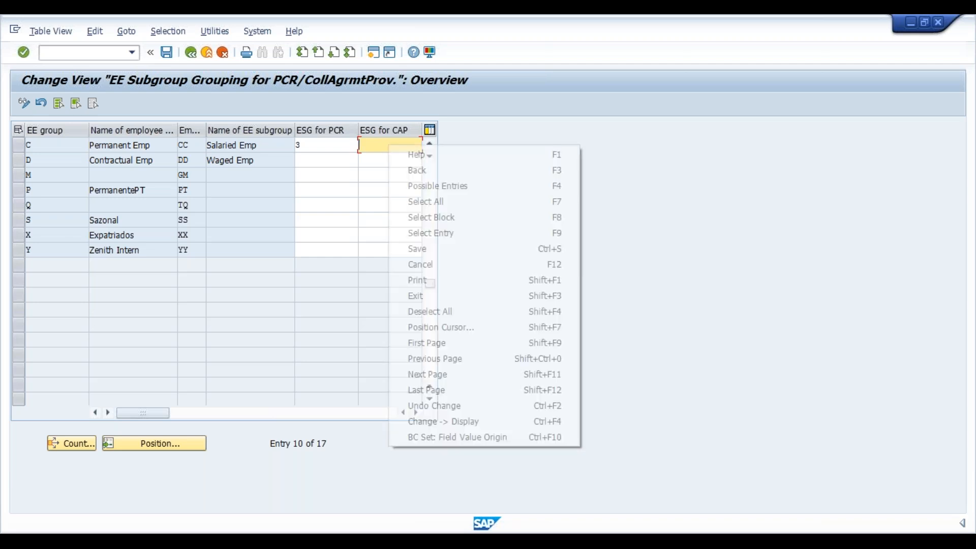
click(414, 154)
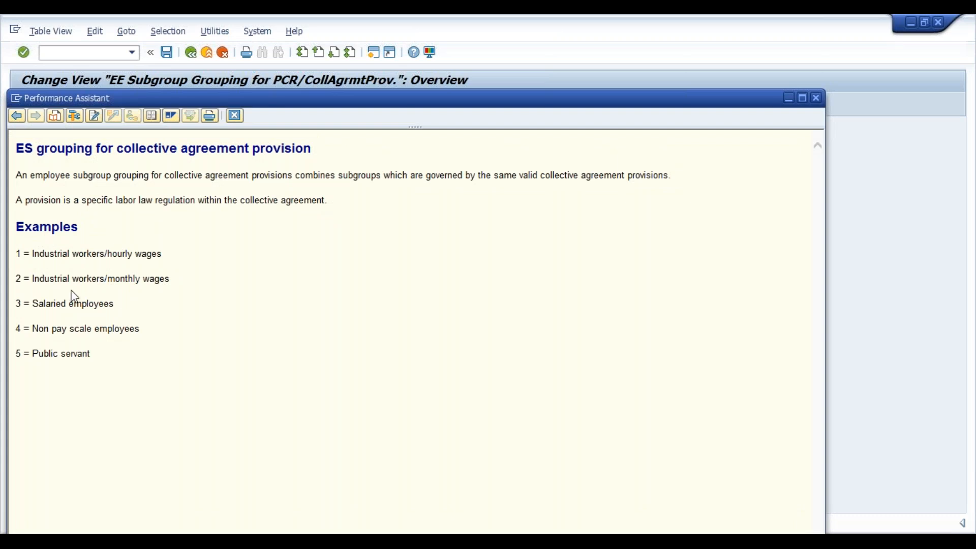
click(818, 98)
text(3)
key(Return)
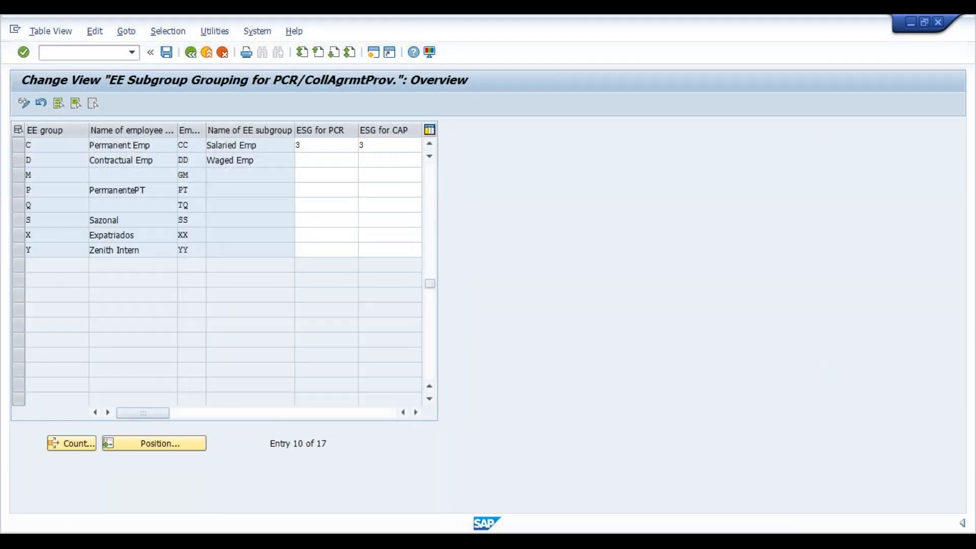
- Save the EE subgroup grouping entries to the customizing request and return to the implementation guide
key(ctrl+s)
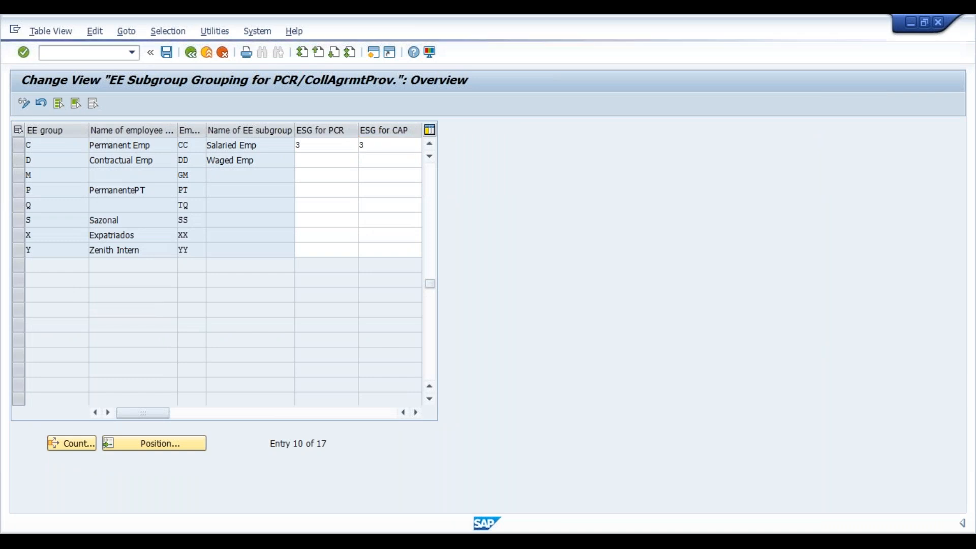
click(212, 256)
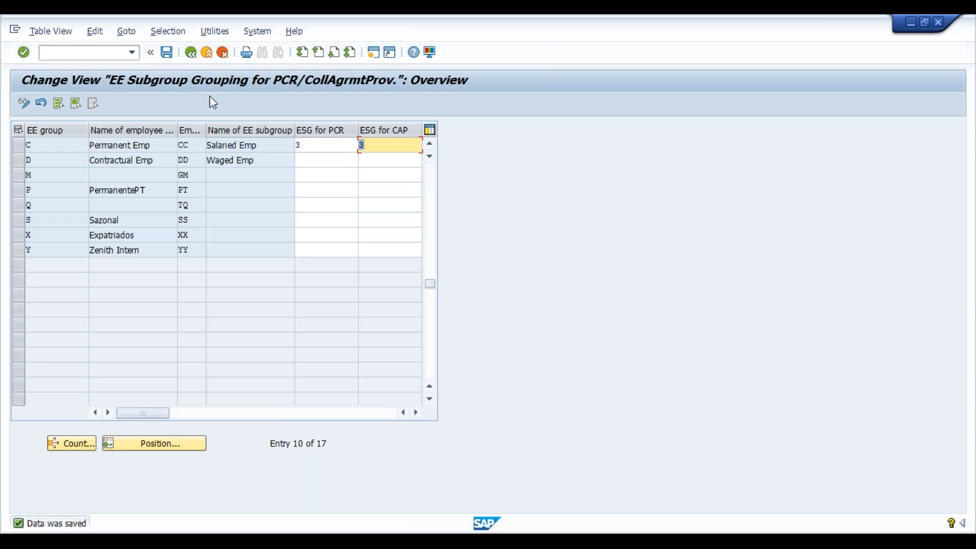
click(191, 52)
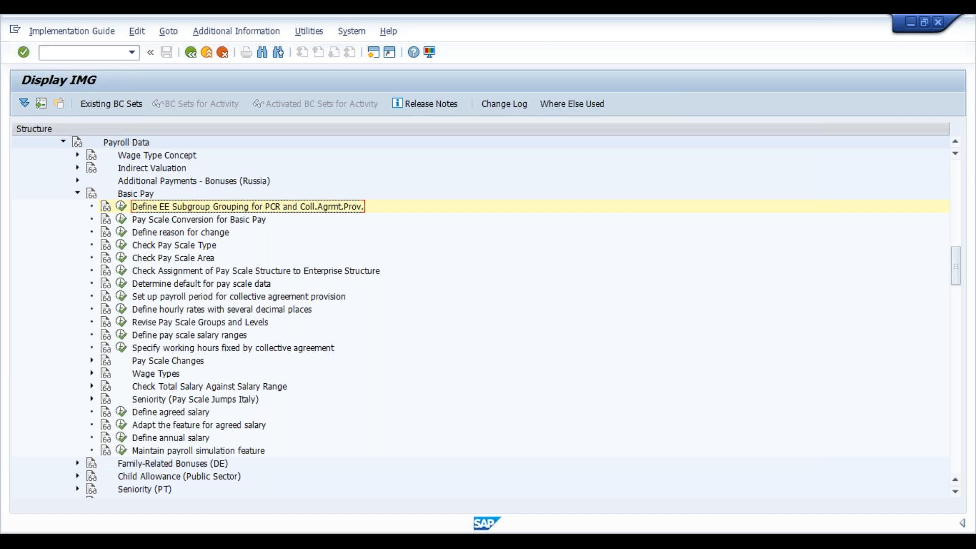
- Execute the activity Define reason for change under Basic Pay and review the existing reasons for infotype 0008
click(181, 232)
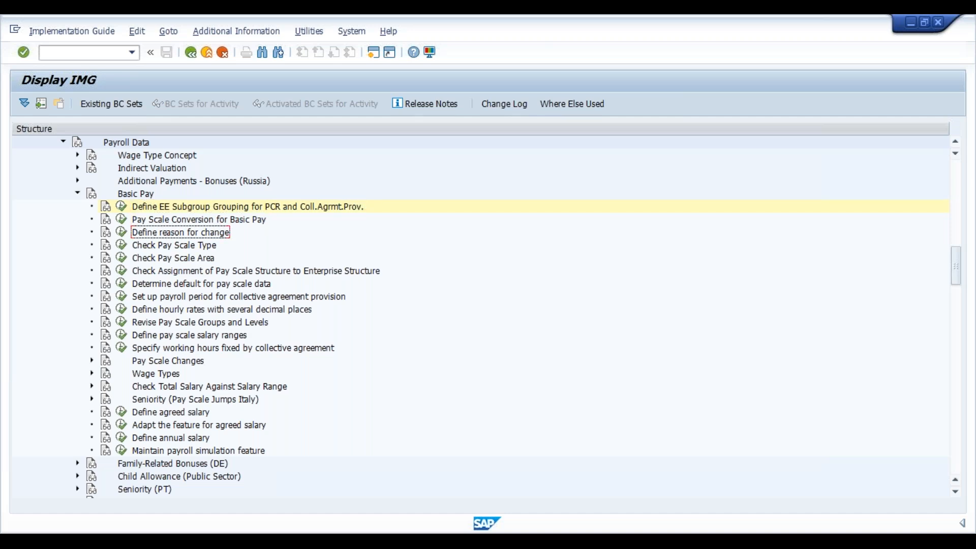
click(122, 232)
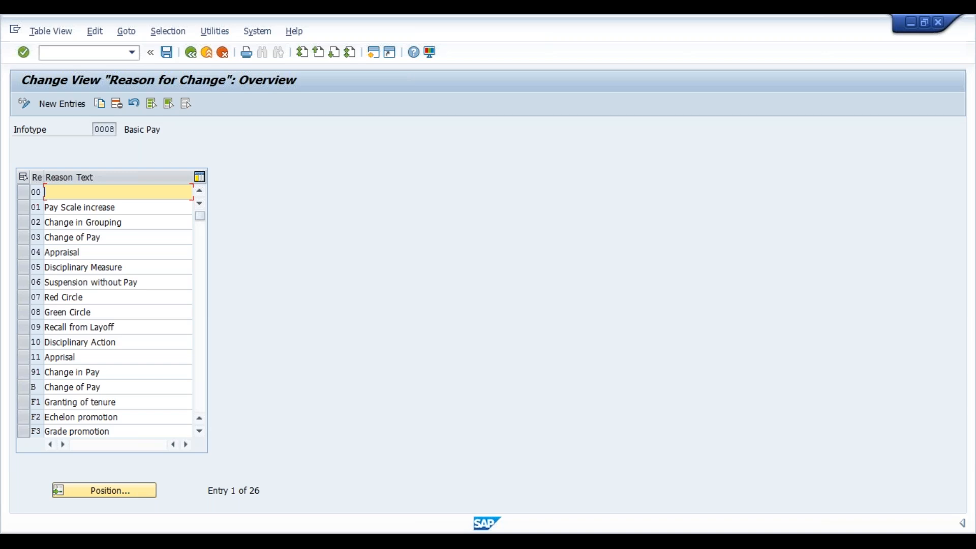
drag(109, 234, 44, 224)
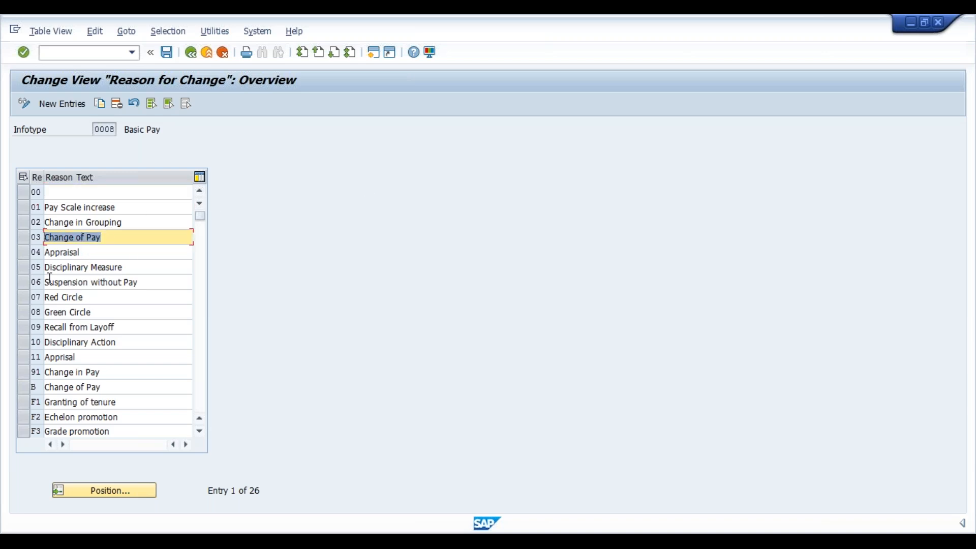
drag(146, 283, 47, 282)
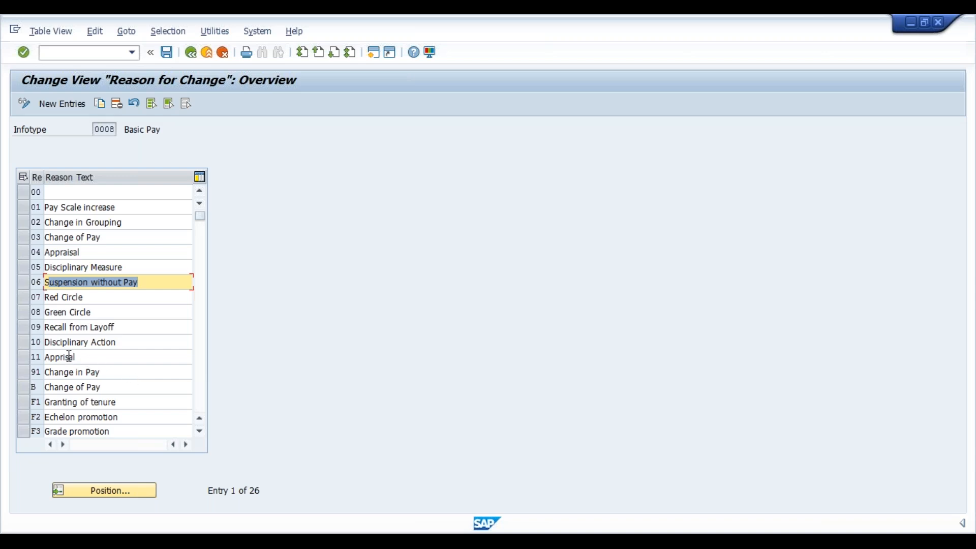
- Add a new reason for change with code 12 and reason text VI Apprisal for infotype 0008
click(43, 103)
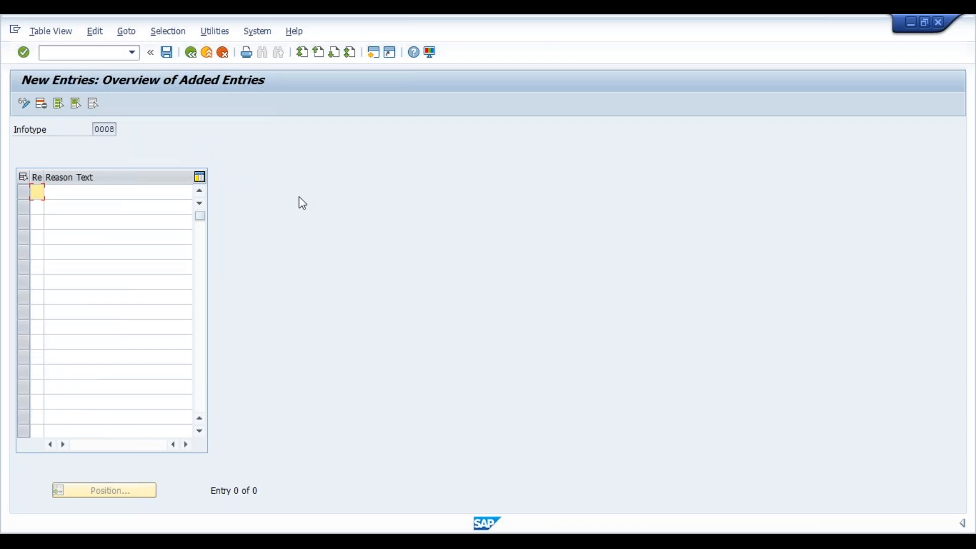
text(12)
key(Tab)
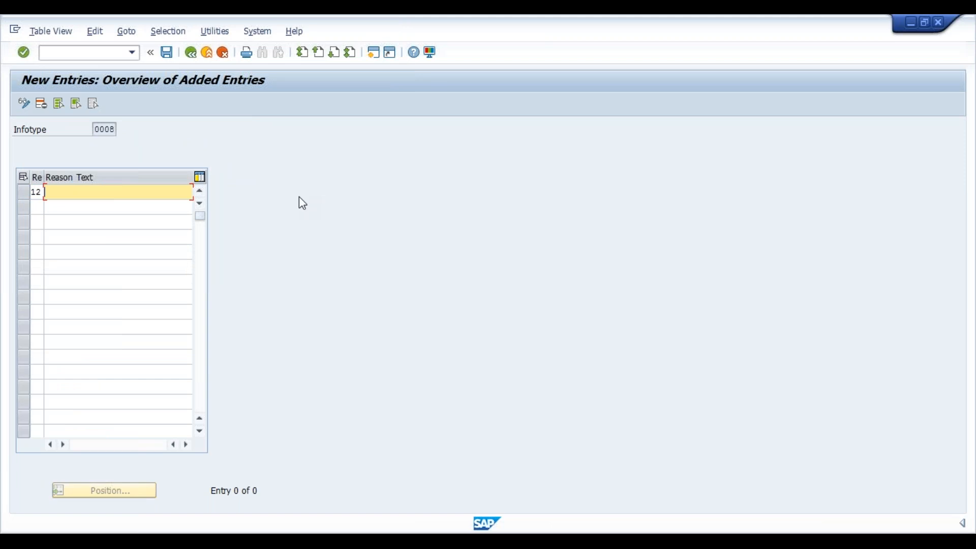
text(Ap)
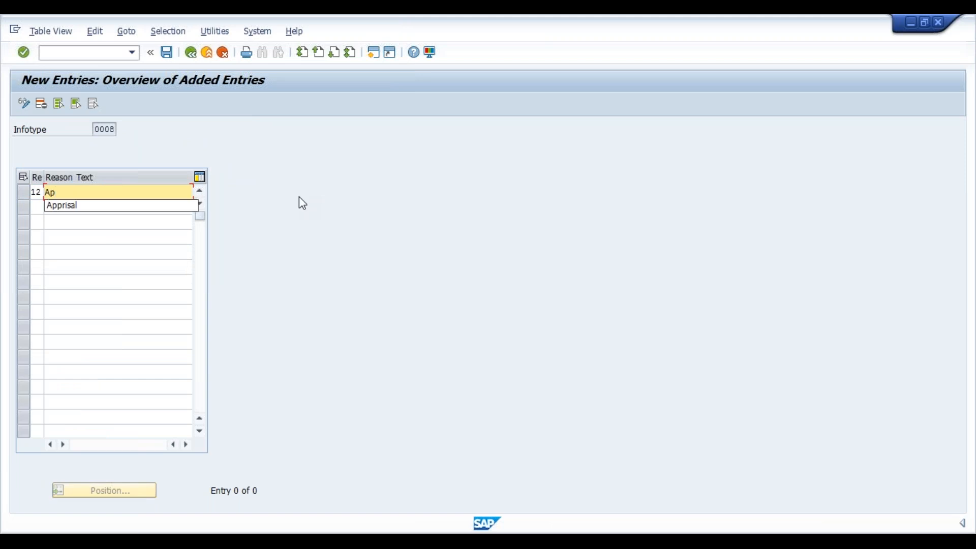
key(Down)
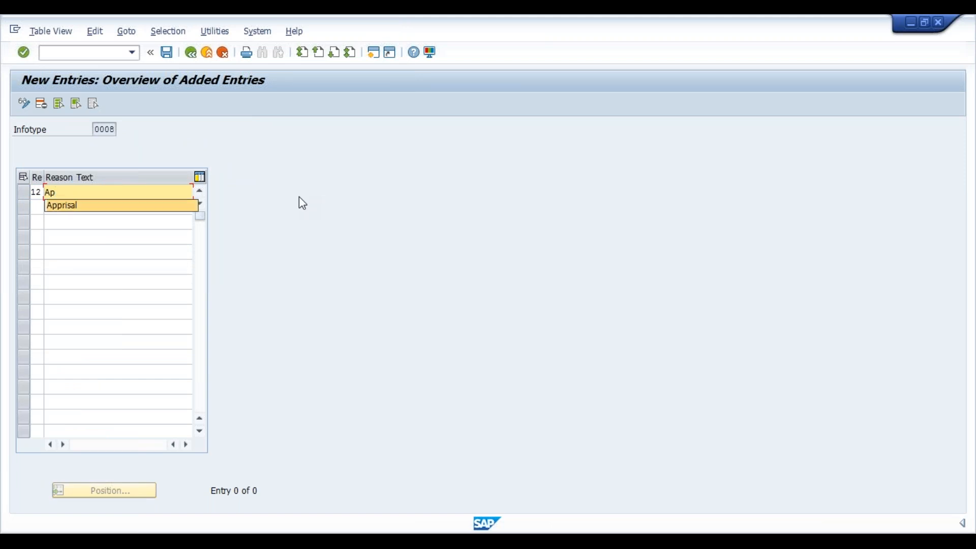
click(116, 207)
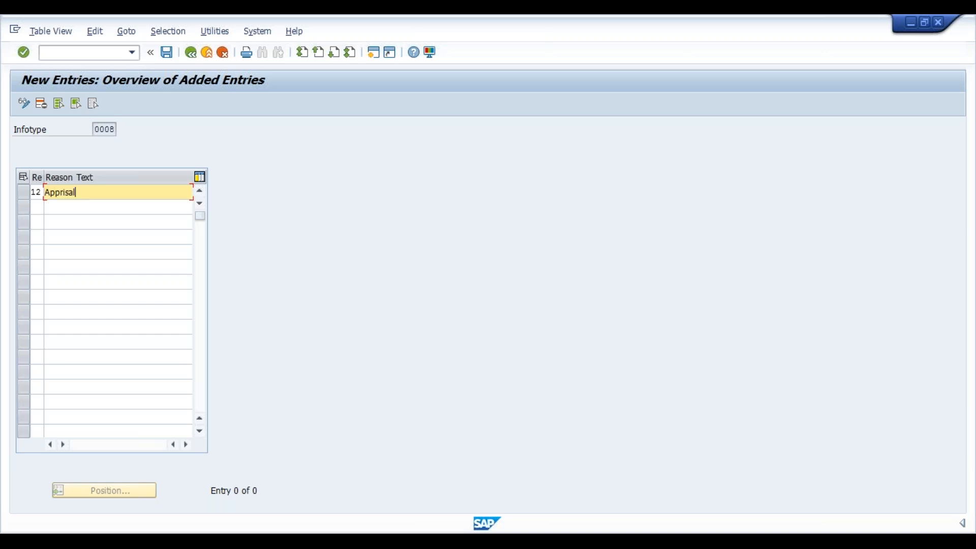
click(48, 192)
text(VI)
key(Return)
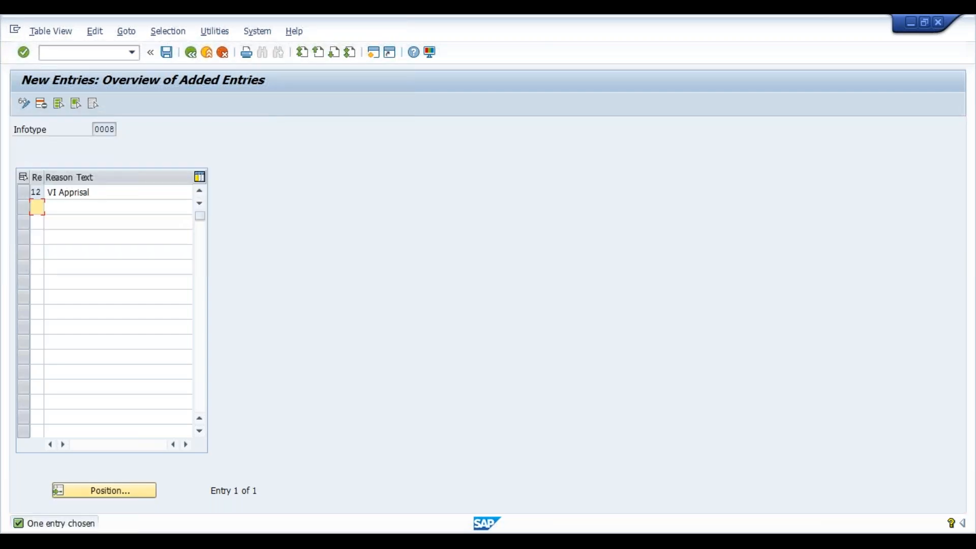
- Save the new reason to the VI Industries customizing request, check it in the overview and return to the implementation guide
key(ctrl+s)
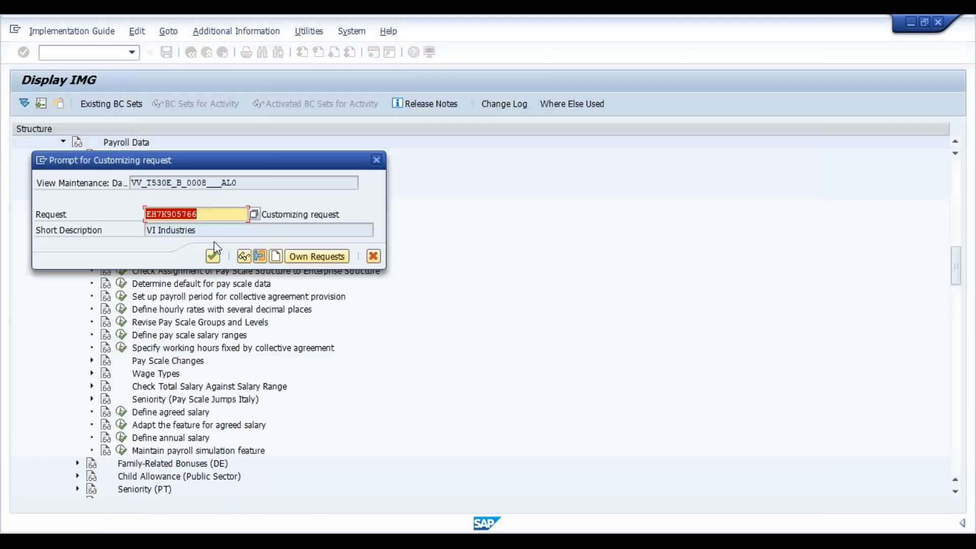
click(212, 256)
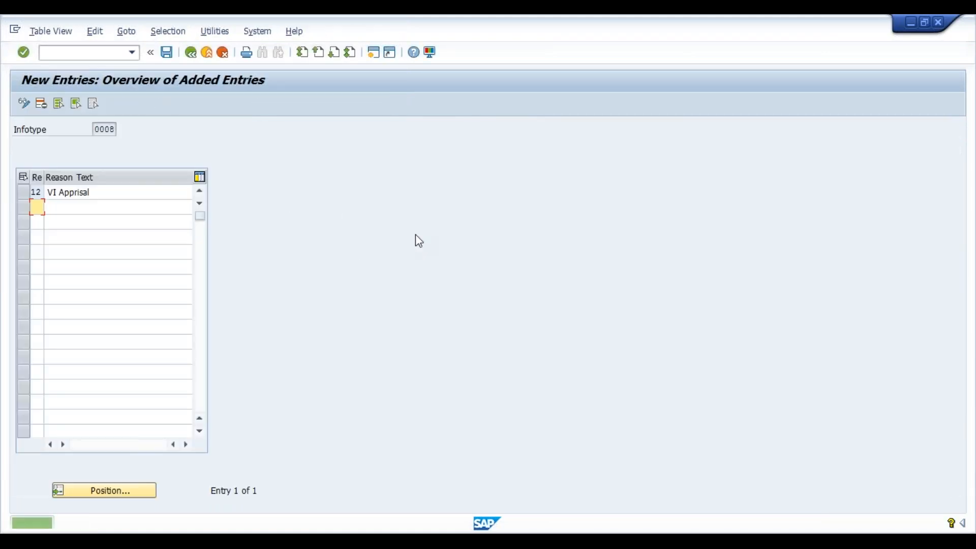
click(191, 53)
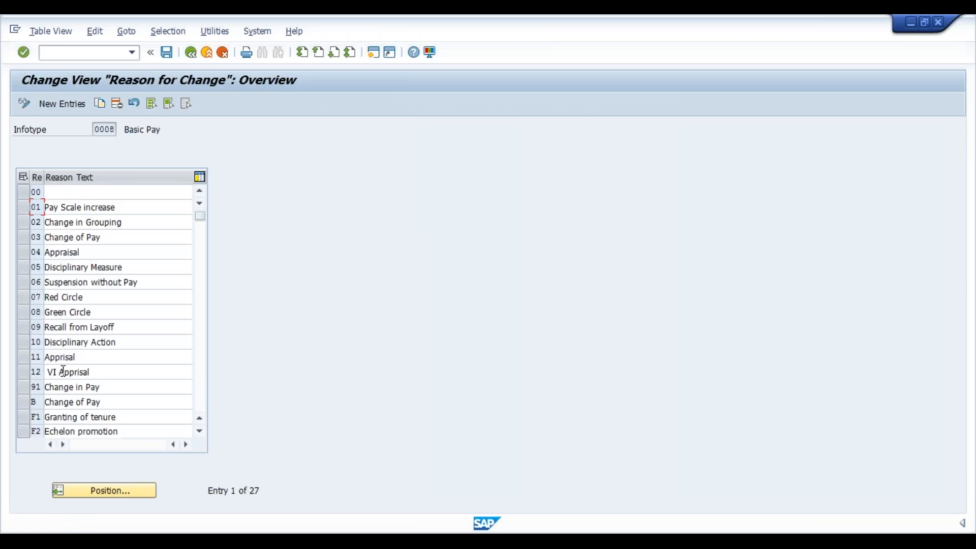
click(91, 373)
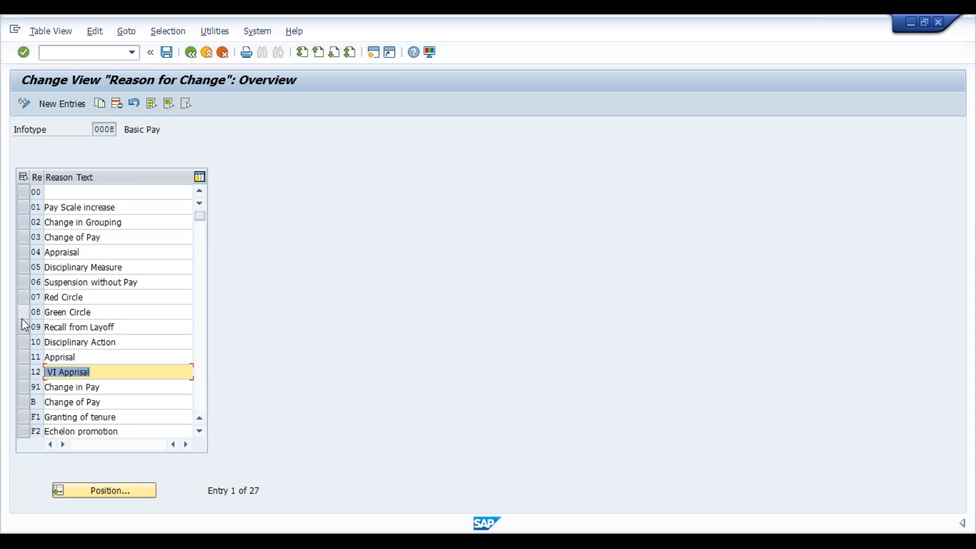
click(191, 52)
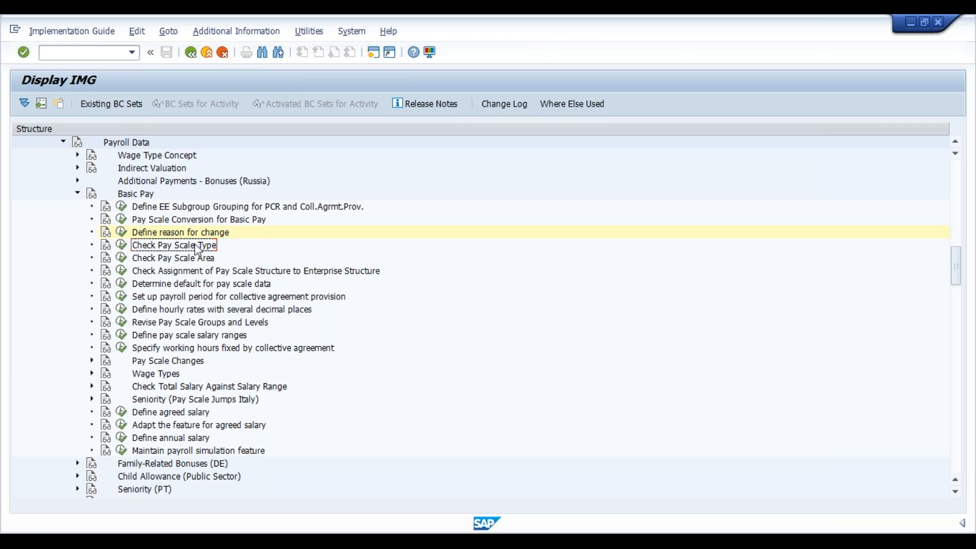
- Execute the activity Check Pay Scale Type and review the existing pay scale types and the blank new-entries table
double_click(197, 249)
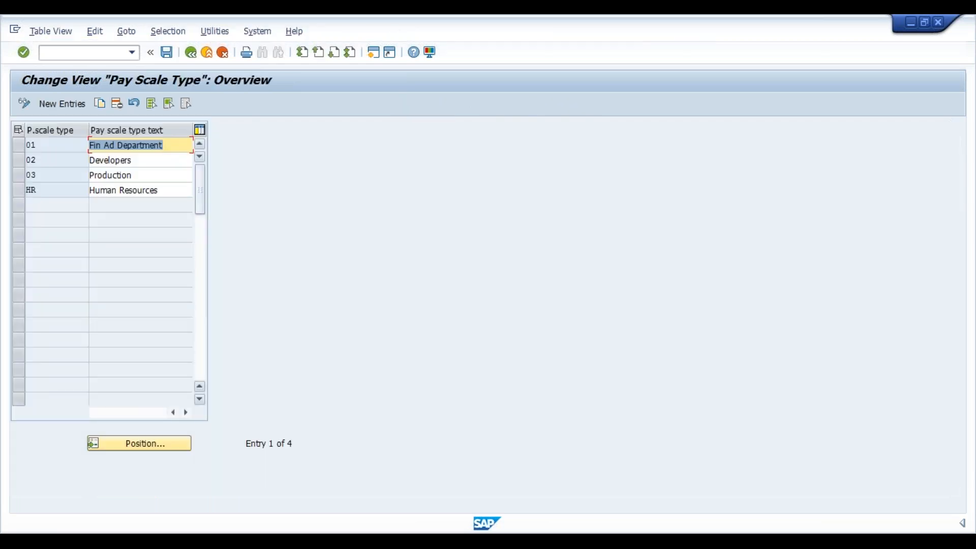
click(126, 158)
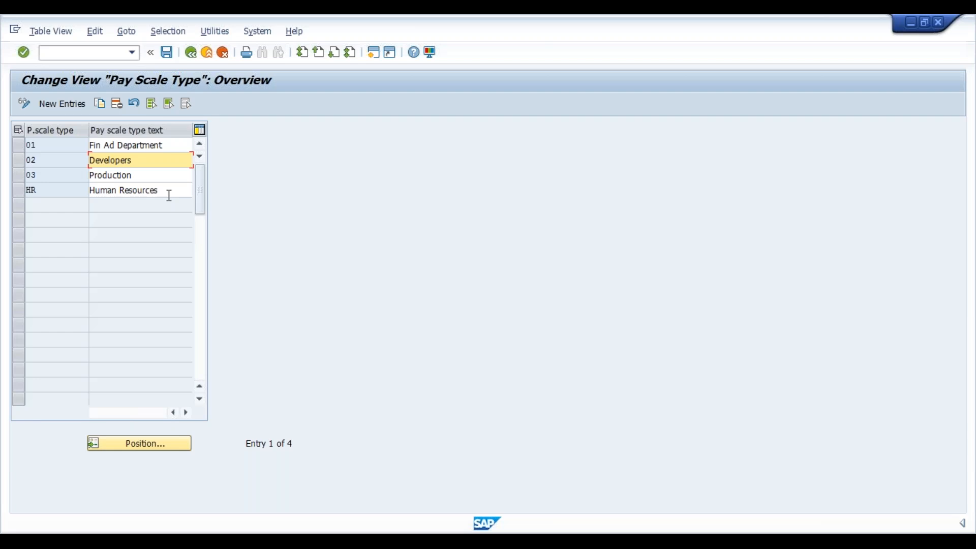
drag(163, 192, 72, 183)
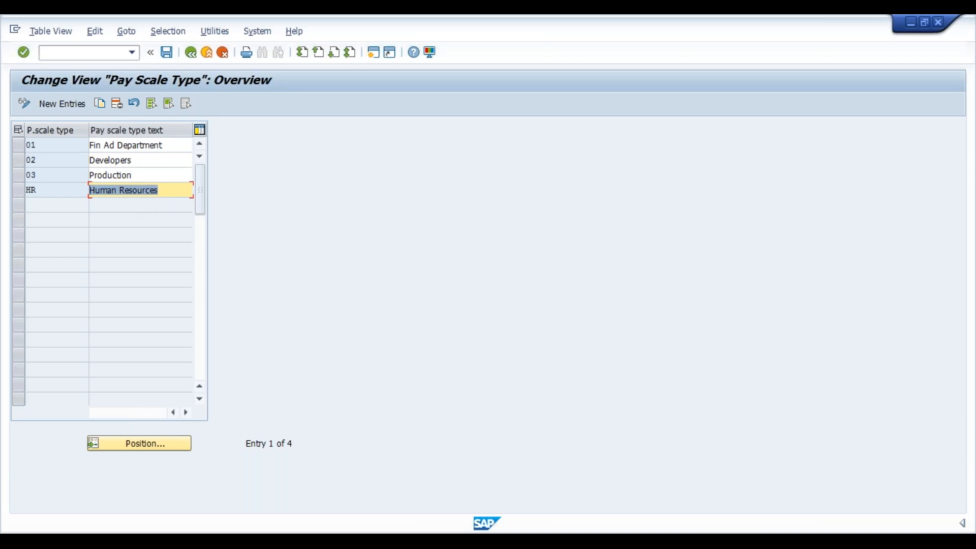
click(64, 105)
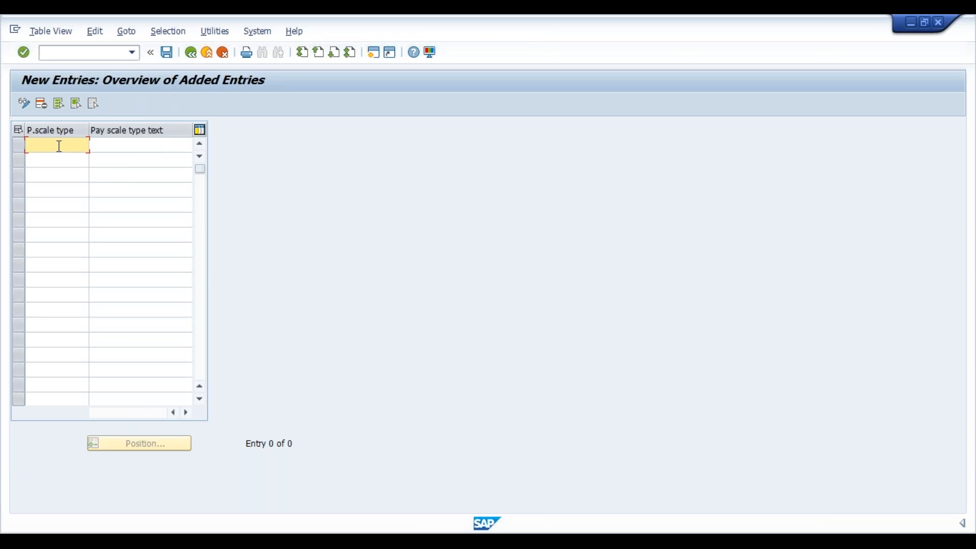
click(117, 147)
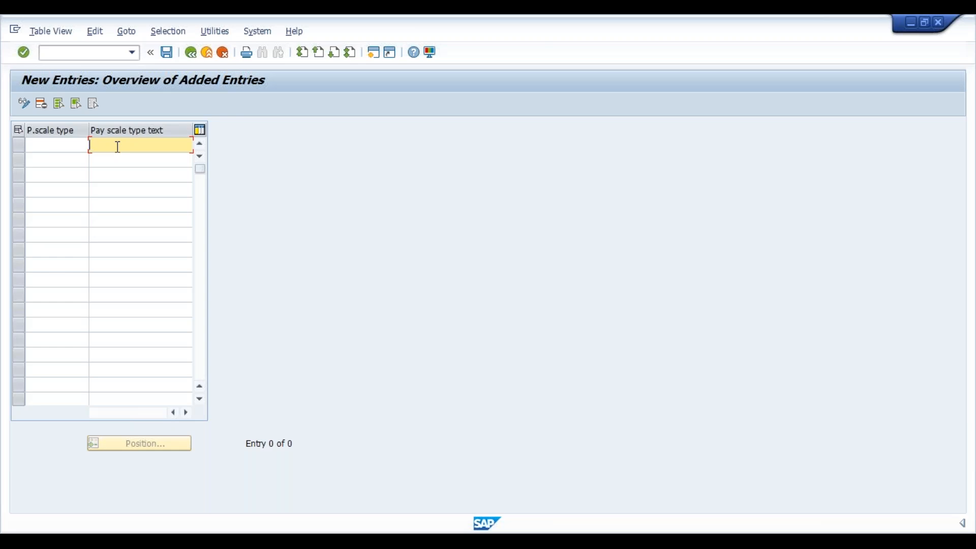
click(191, 54)
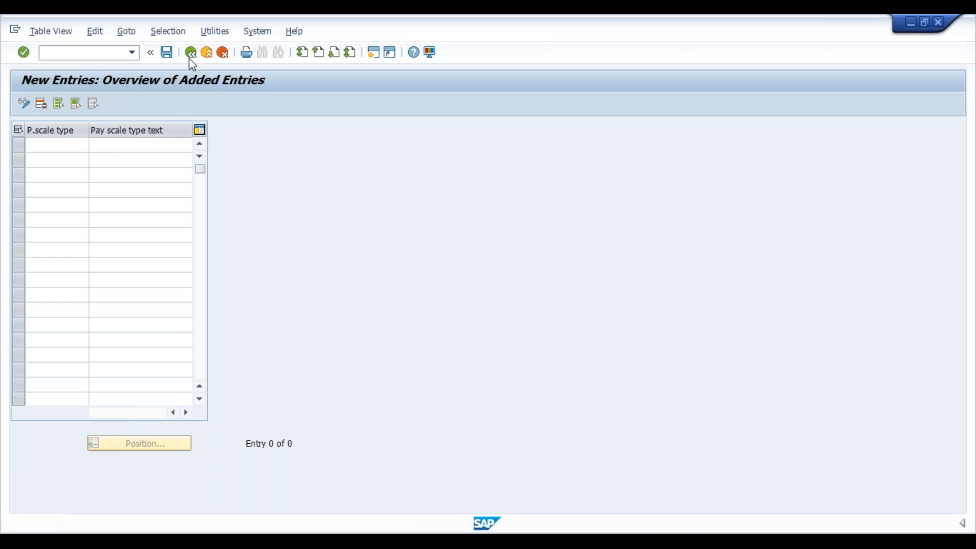
click(112, 193)
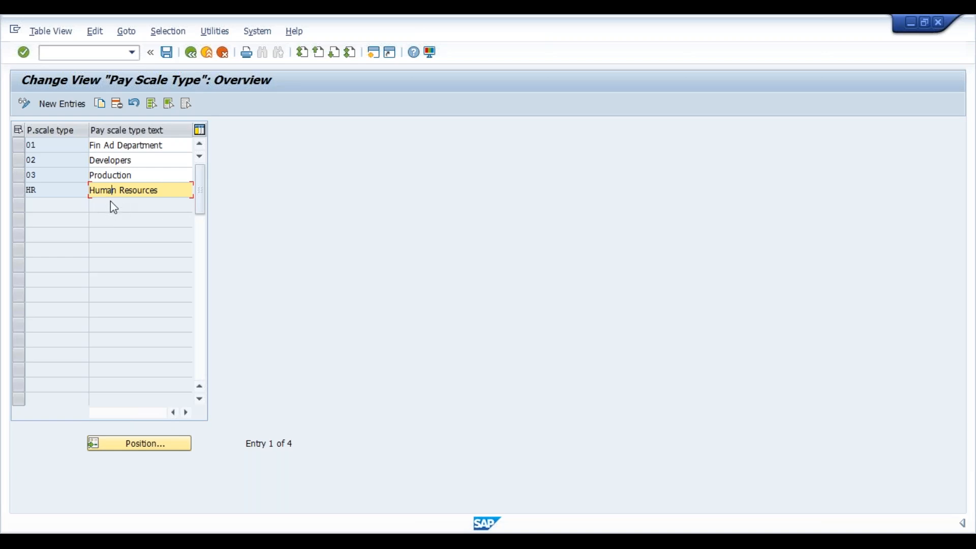
click(191, 54)
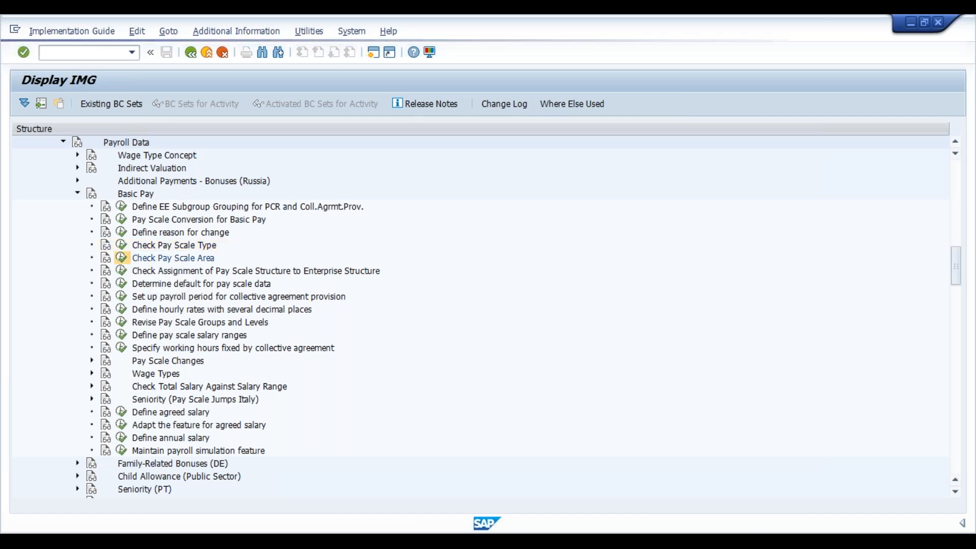
- Execute the activity Check Pay Scale Area and examine the defined pay scale areas and their texts
click(120, 258)
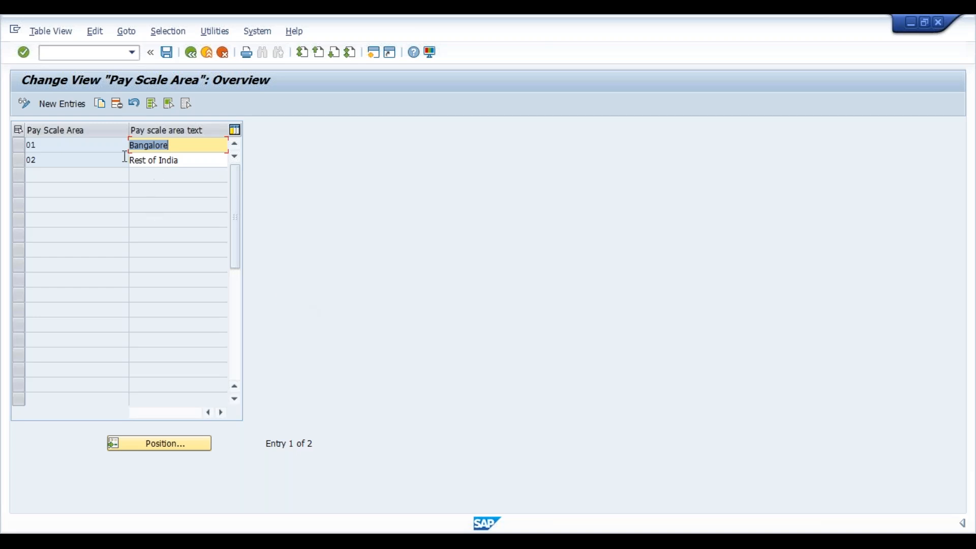
click(95, 147)
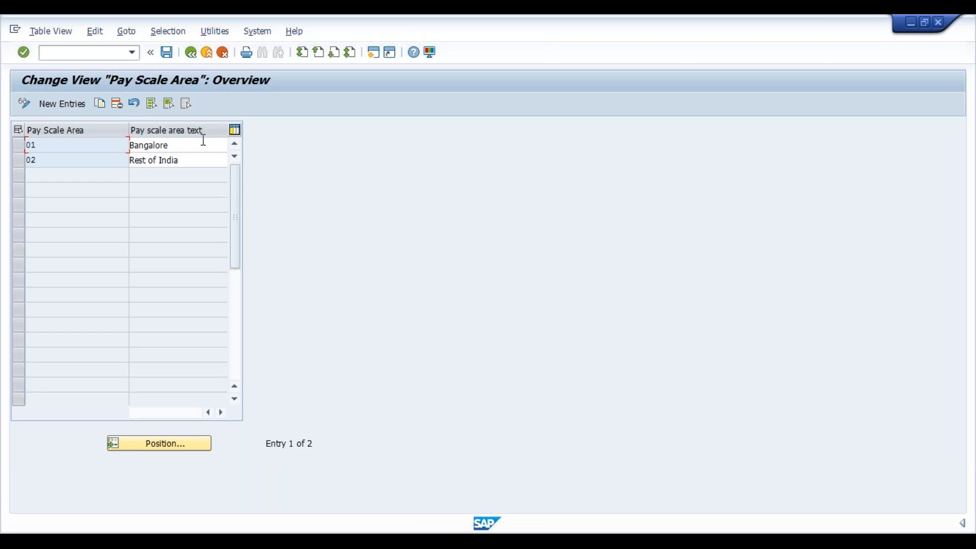
drag(186, 142, 111, 139)
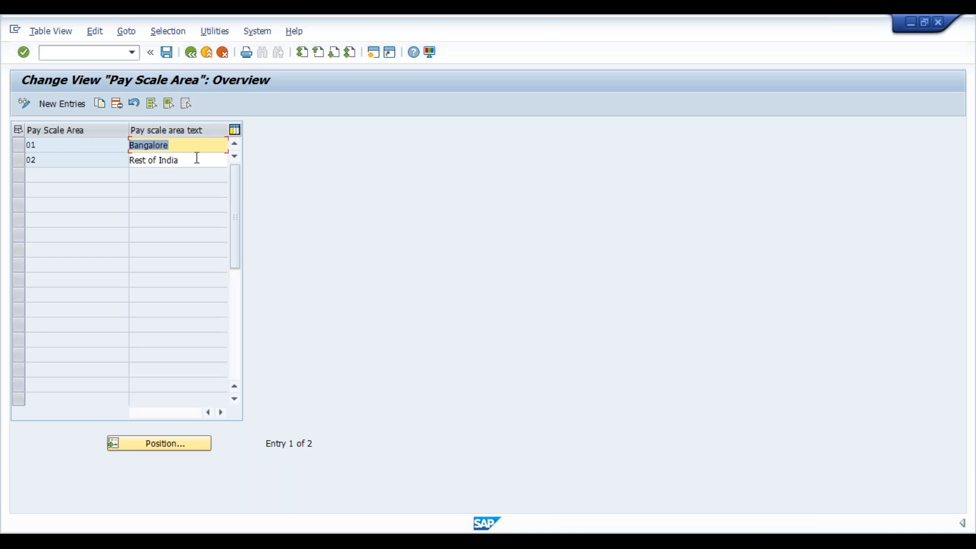
drag(197, 157, 118, 149)
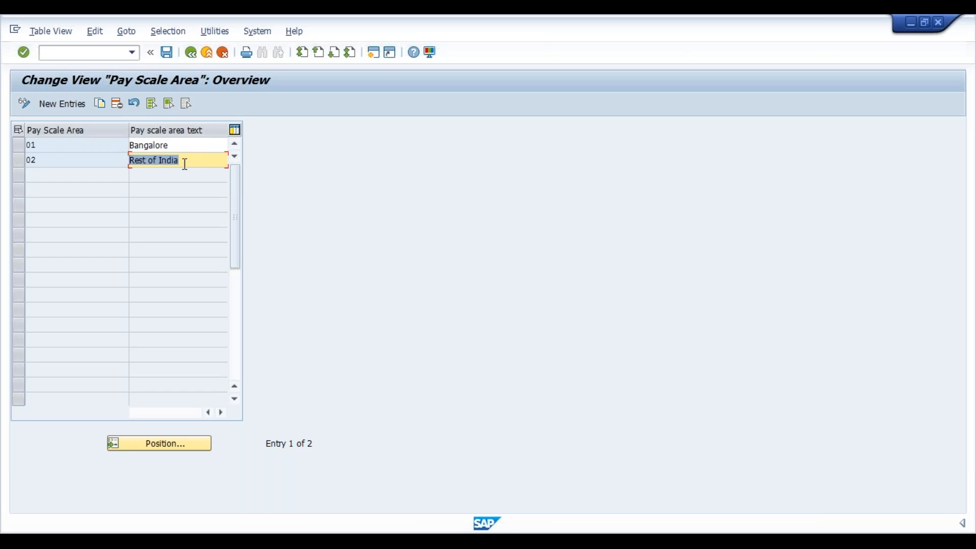
click(167, 163)
drag(187, 160, 120, 155)
drag(195, 162, 117, 159)
- Inspect the blank new-entries table for pay scale areas and return to the implementation guide
click(62, 104)
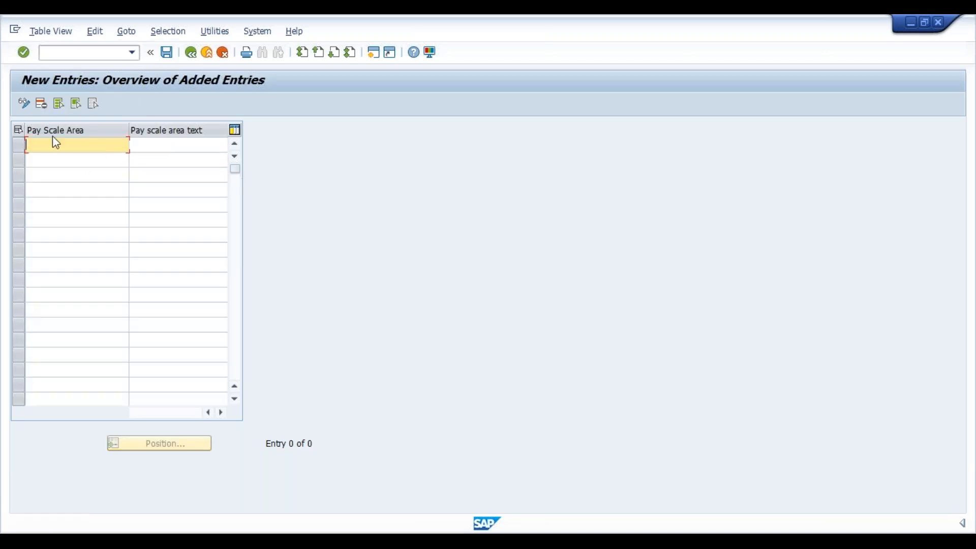
click(195, 146)
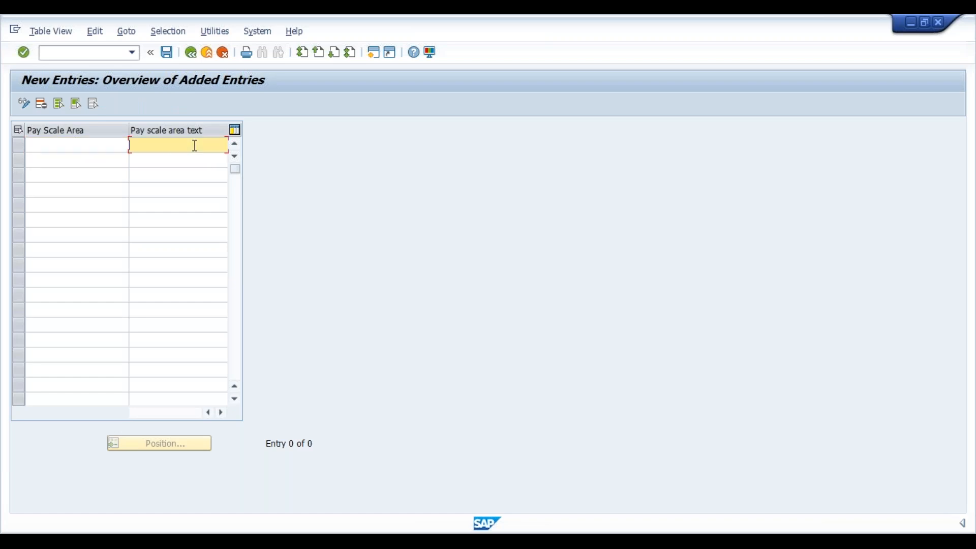
click(190, 56)
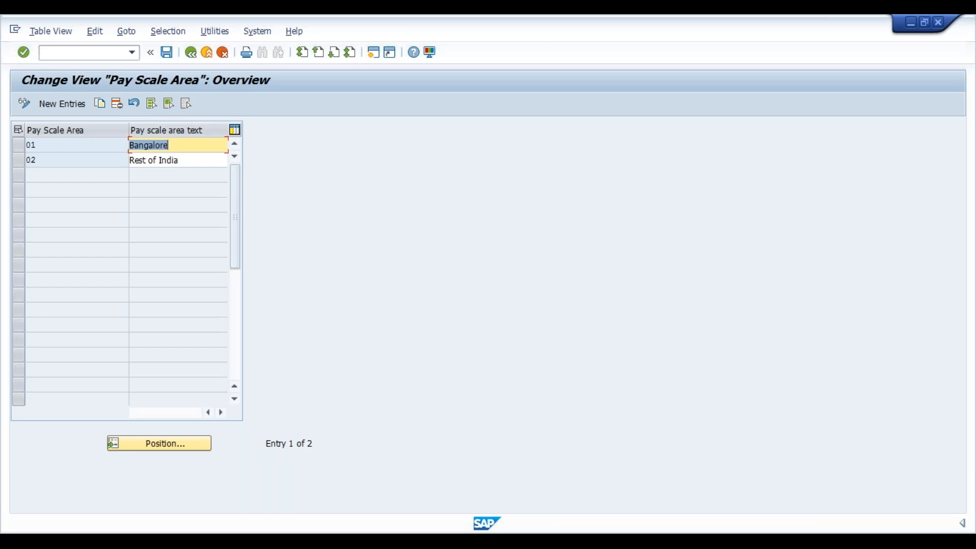
click(191, 55)
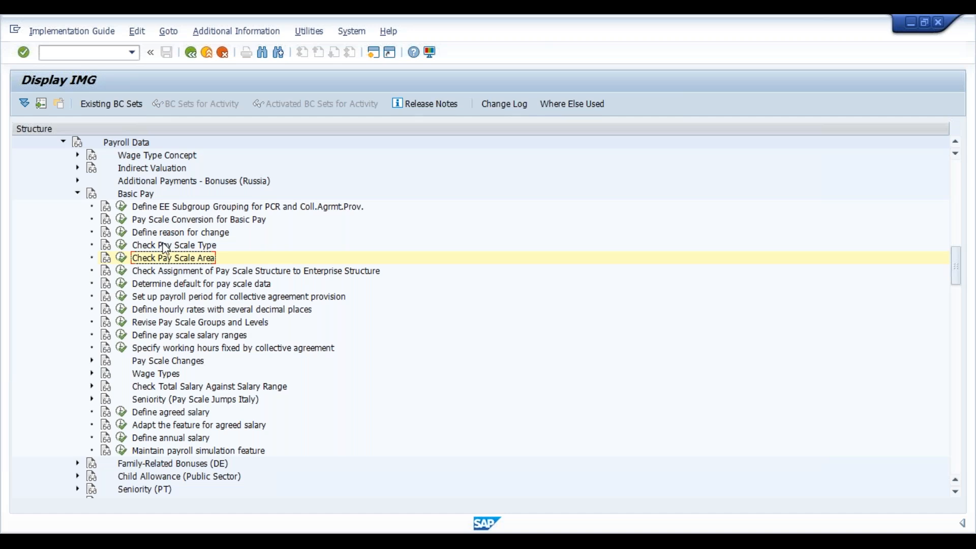
- Execute the activity Check Assignment of Pay Scale Structure to Enterprise Structure and position the table at personnel area VIM
click(166, 272)
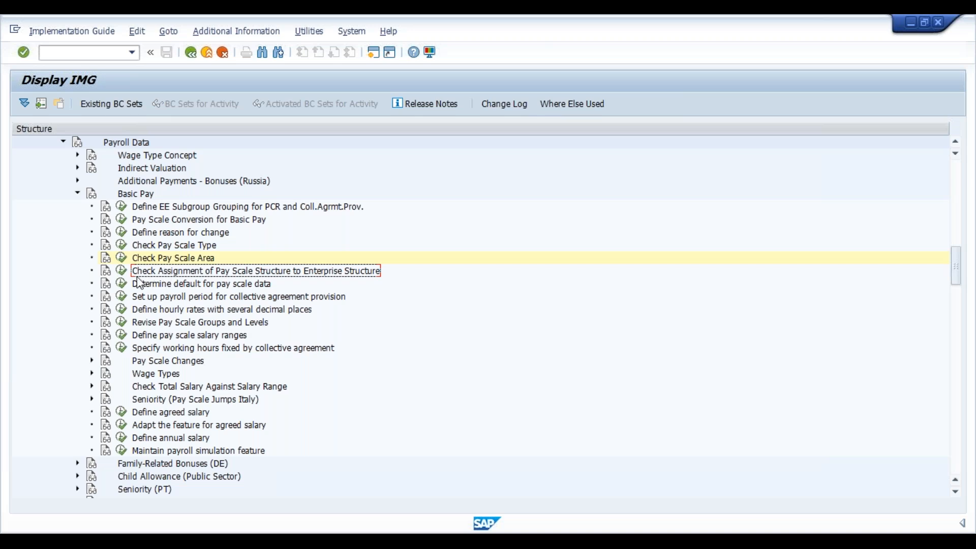
click(122, 271)
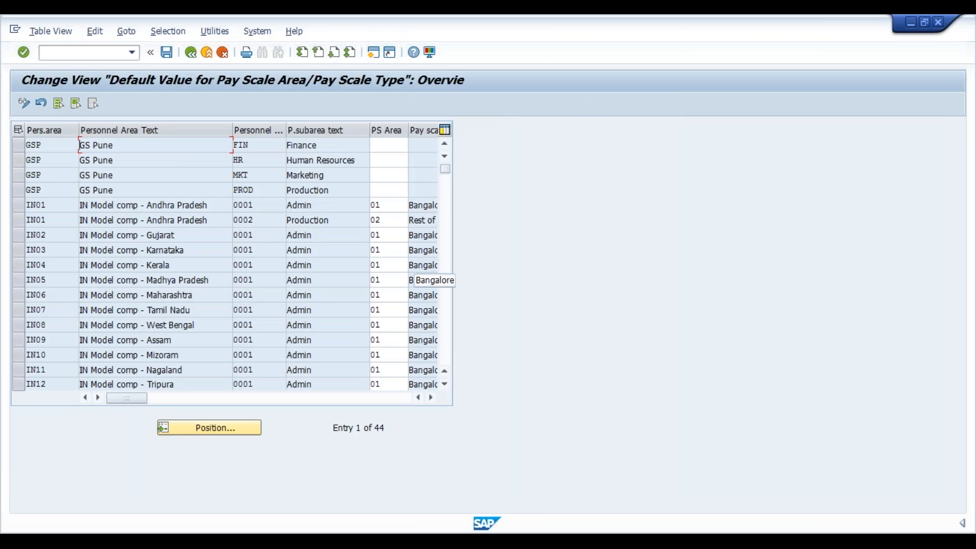
click(201, 430)
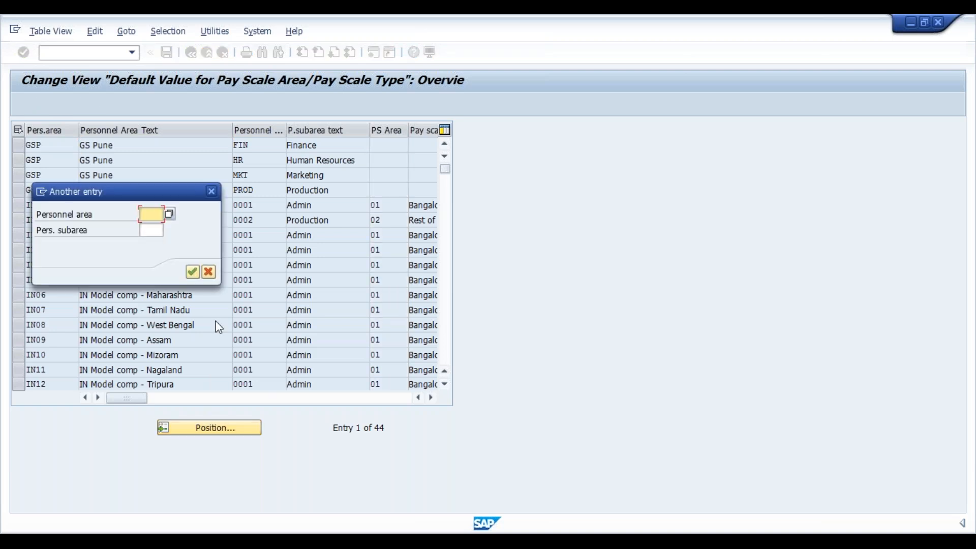
text(v)
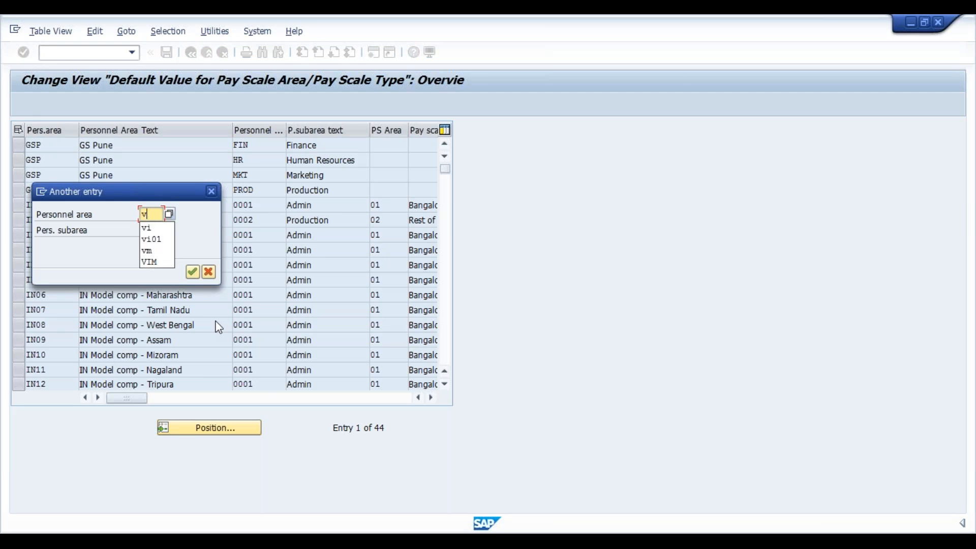
text(im)
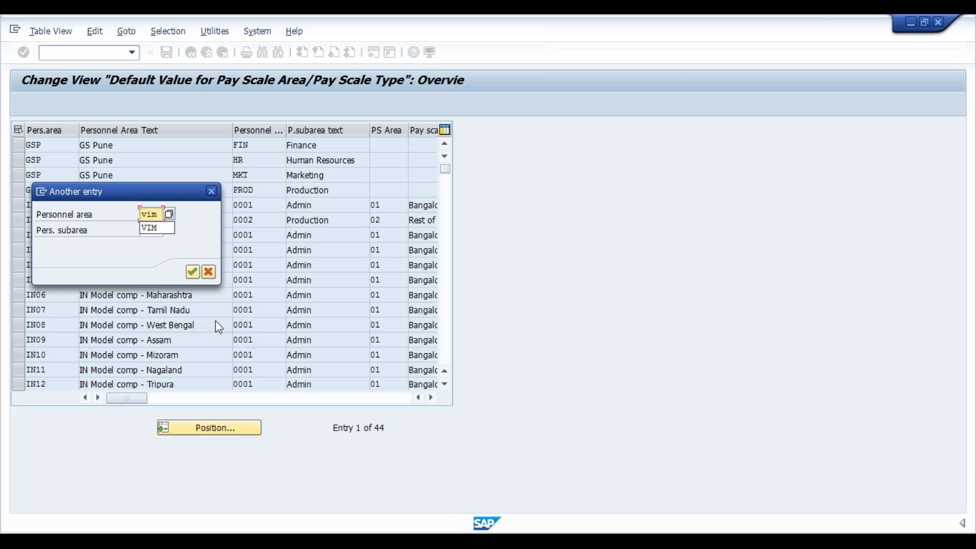
key(Return)
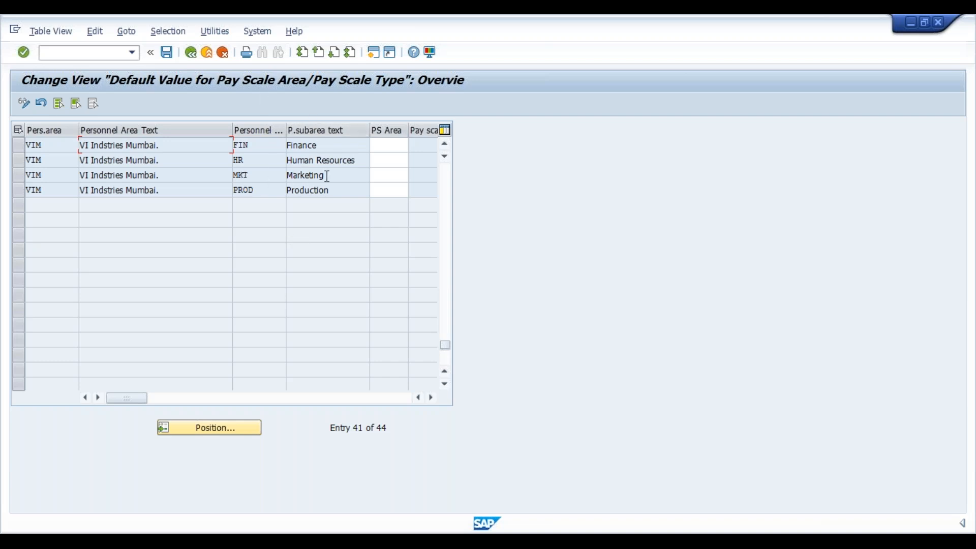
- Assign pay scale area 02, Rest of India, to the Finance subarea of personnel area VIM
click(388, 145)
click(415, 146)
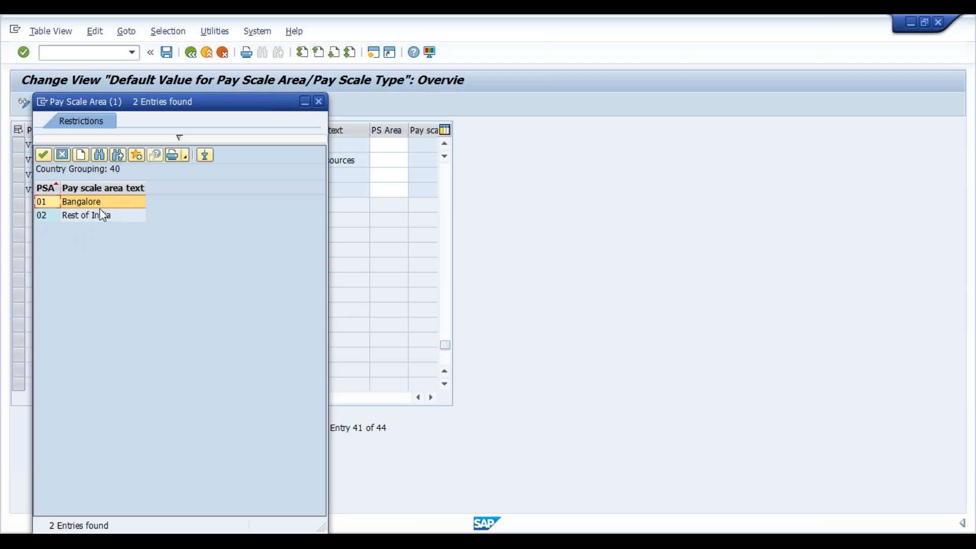
double_click(74, 218)
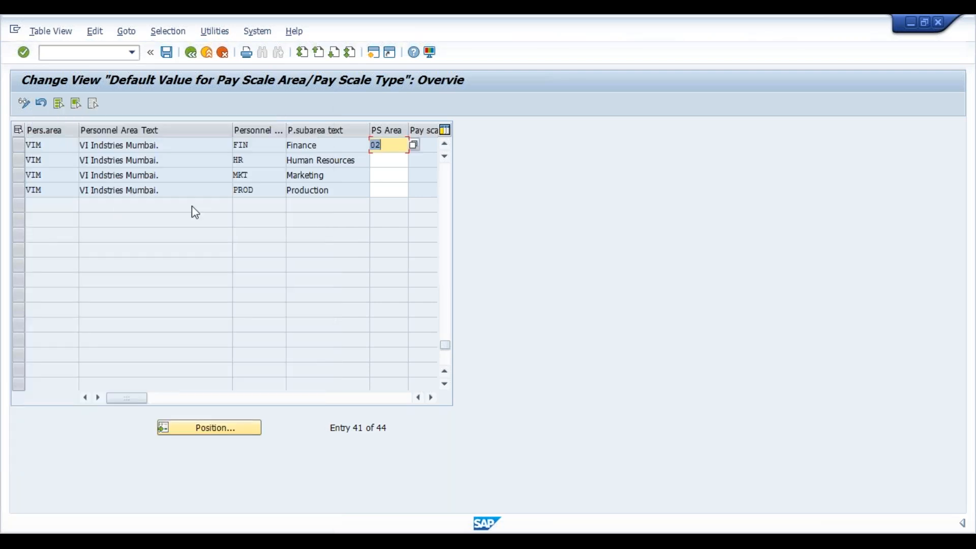
- Assign pay scale type HR, Human Resources, to the VIM Finance subarea and save the assignment to the VI Industries customizing request
click(431, 398)
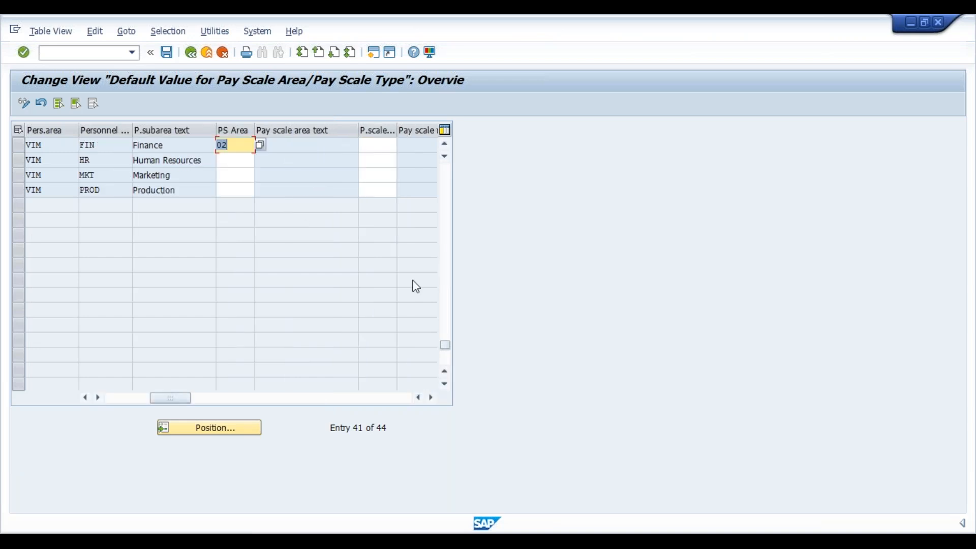
click(375, 145)
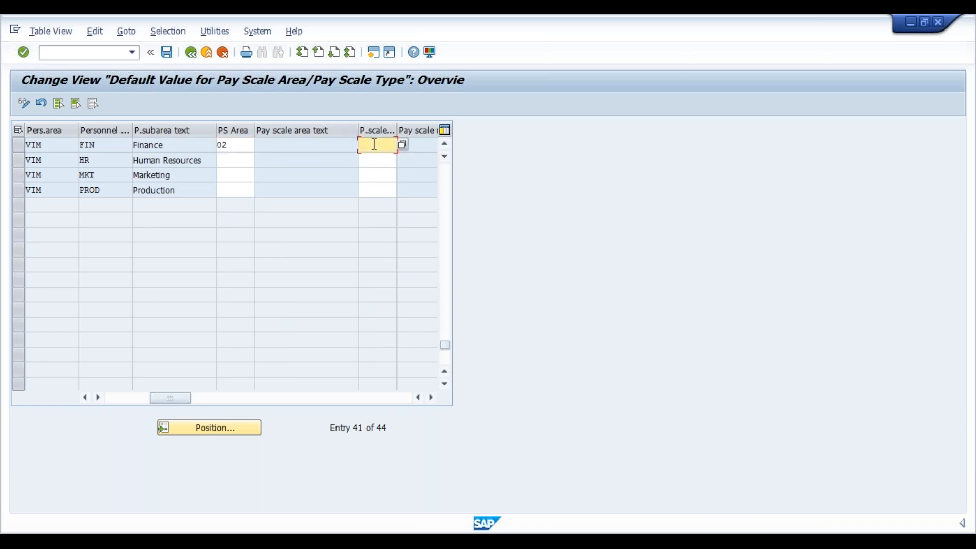
click(403, 146)
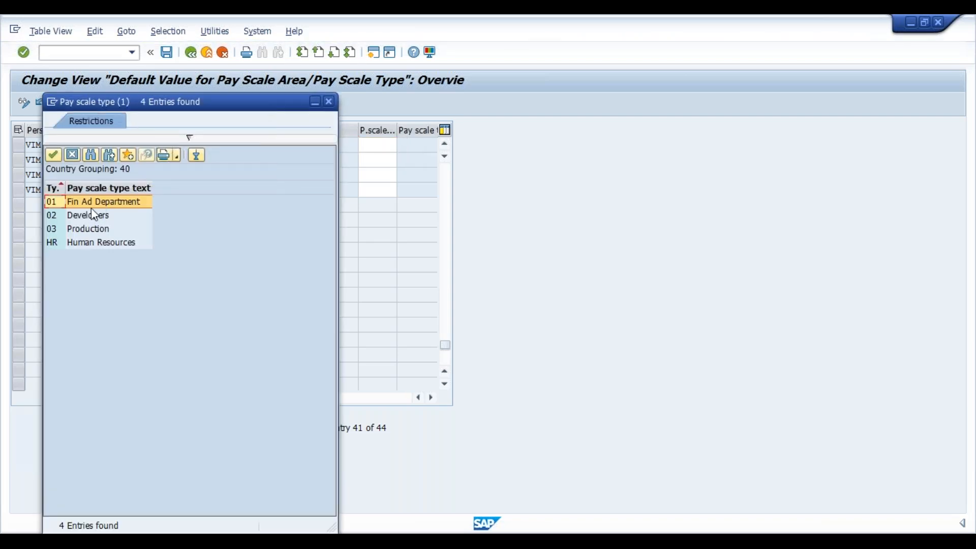
click(90, 244)
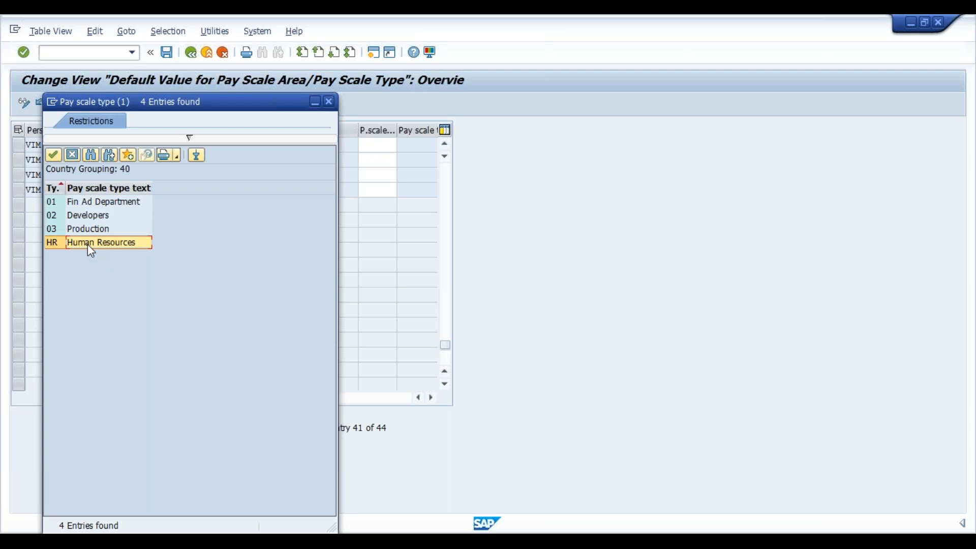
double_click(88, 244)
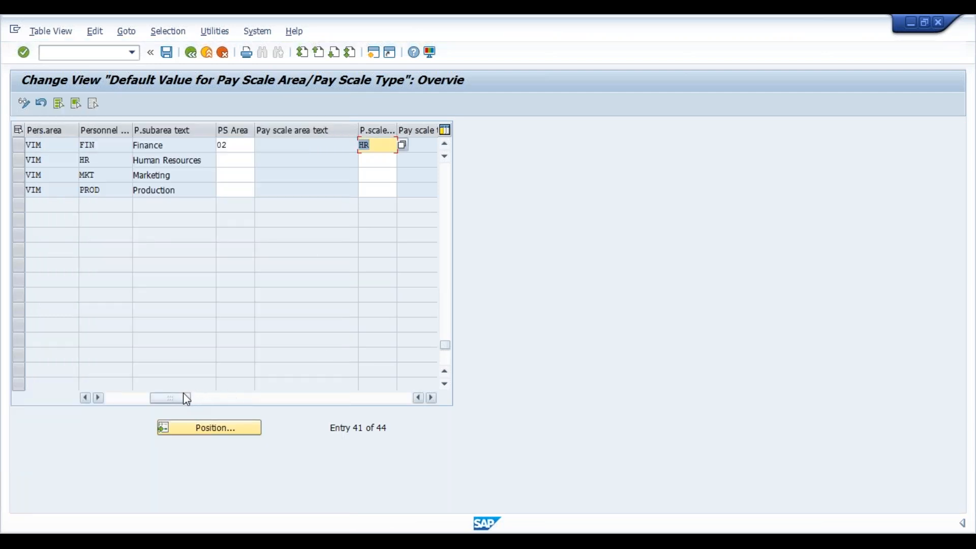
mouse_move(185, 401)
mouse_down()
mouse_move(150, 388)
mouse_move(185, 398)
mouse_up()
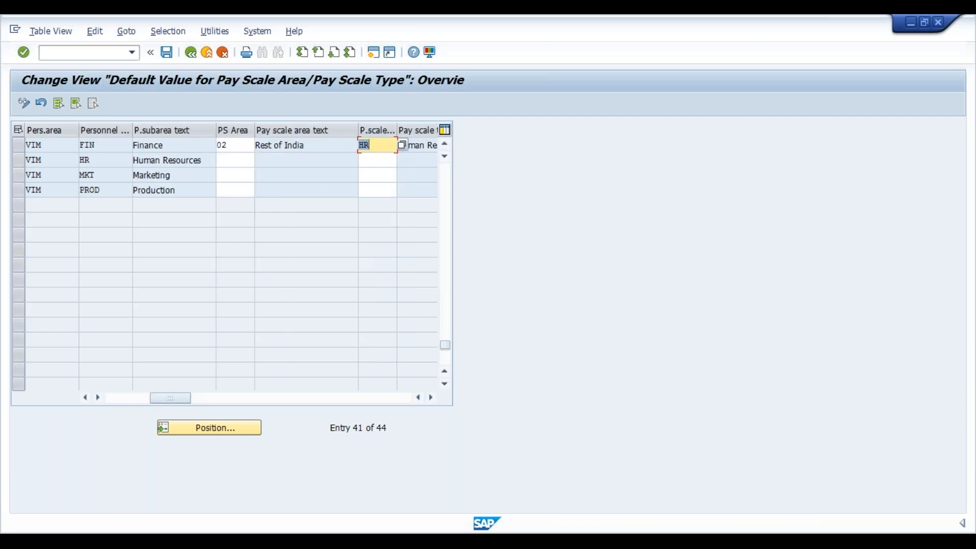
key(ctrl+s)
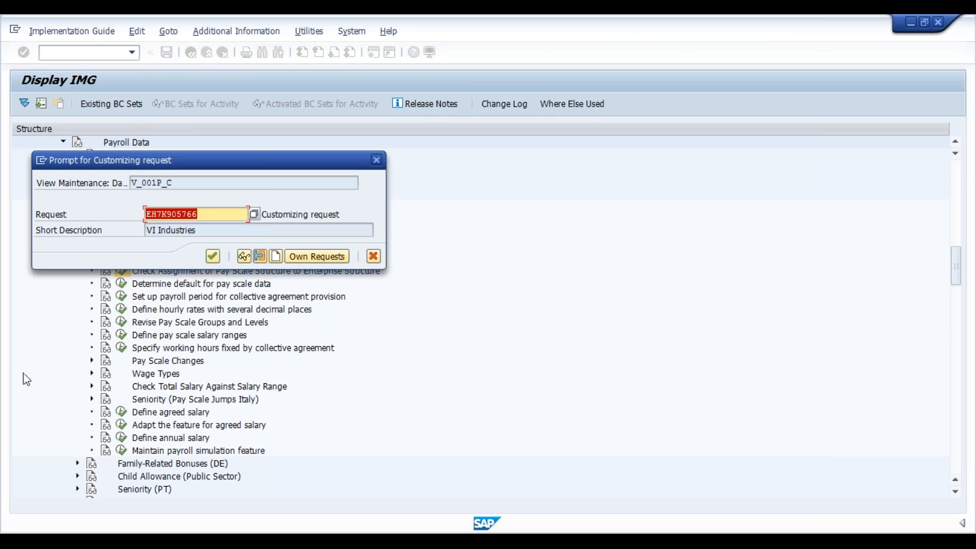
click(212, 256)
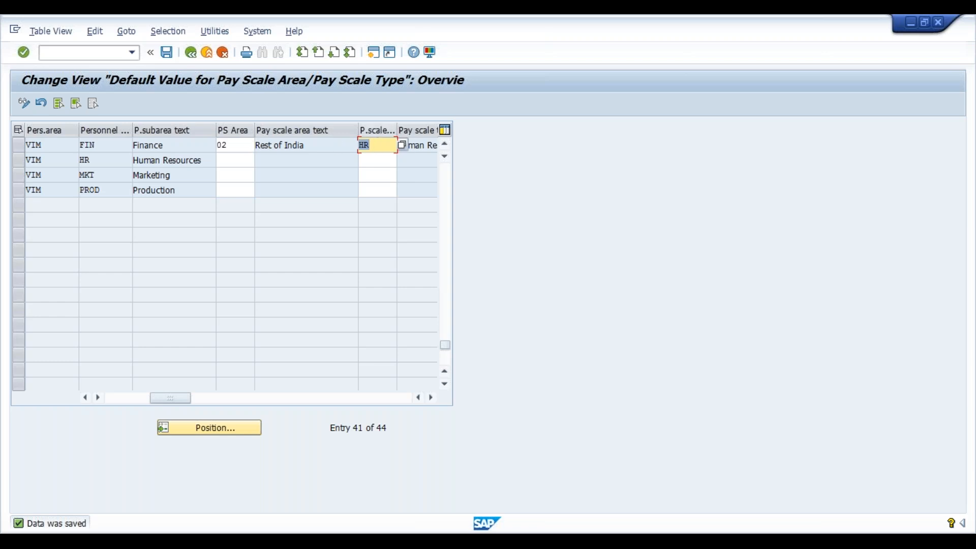
double_click(375, 145)
click(375, 145)
click(369, 161)
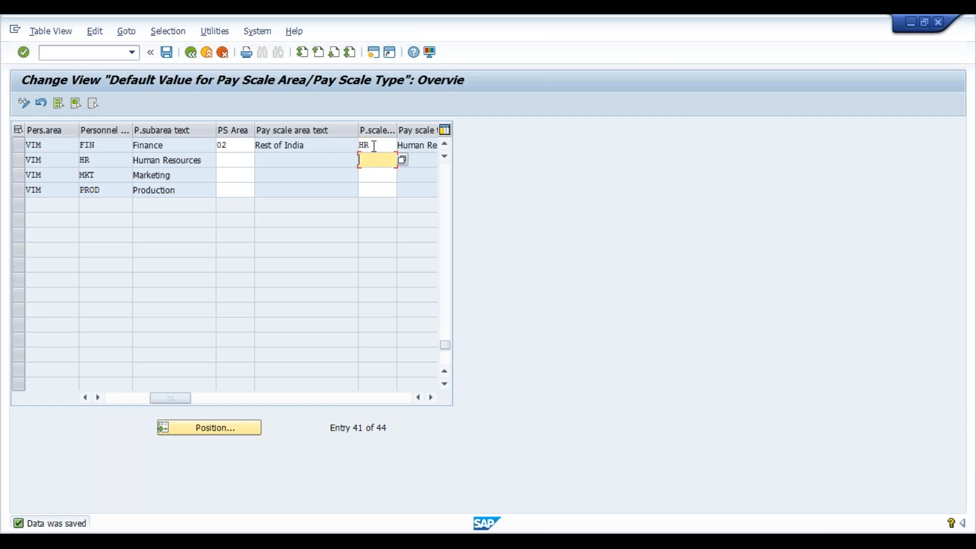
click(369, 146)
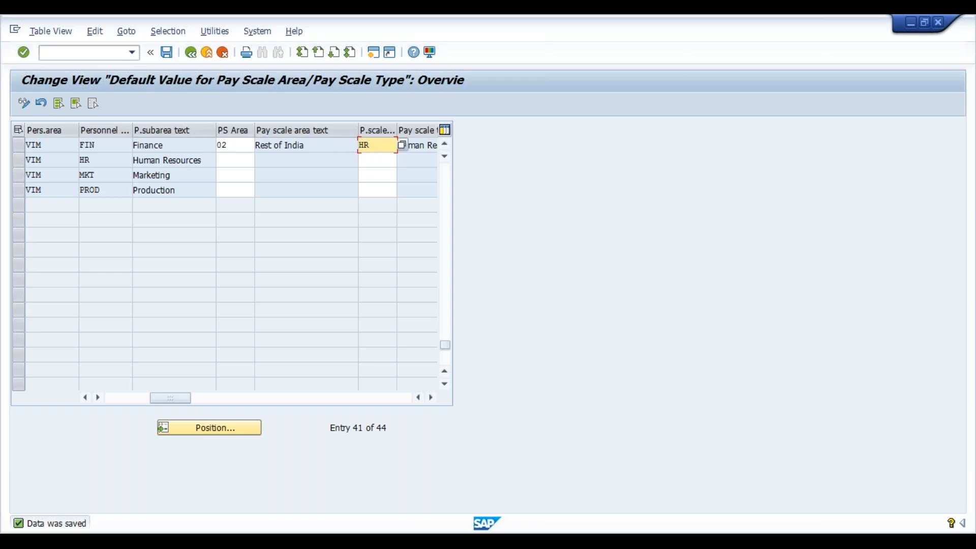
click(369, 154)
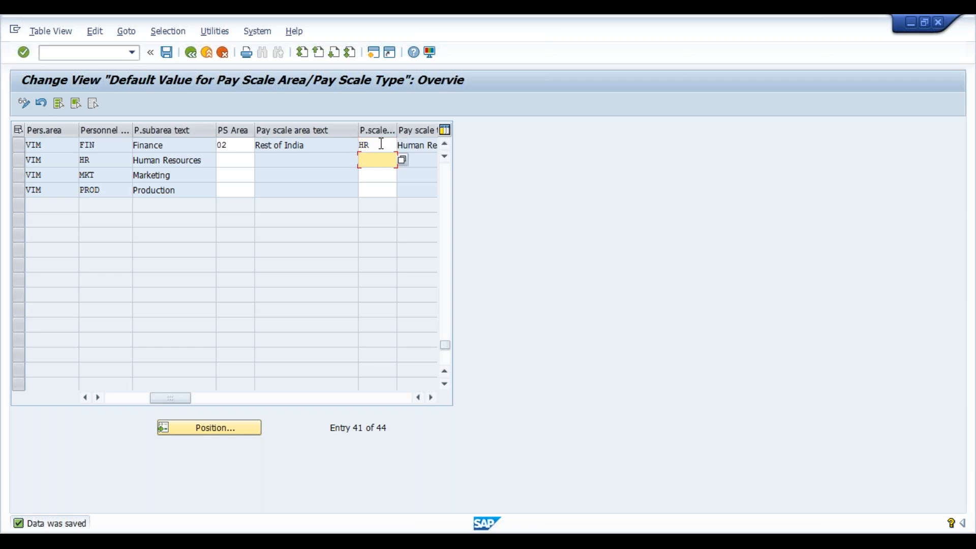
click(378, 145)
drag(379, 144, 361, 144)
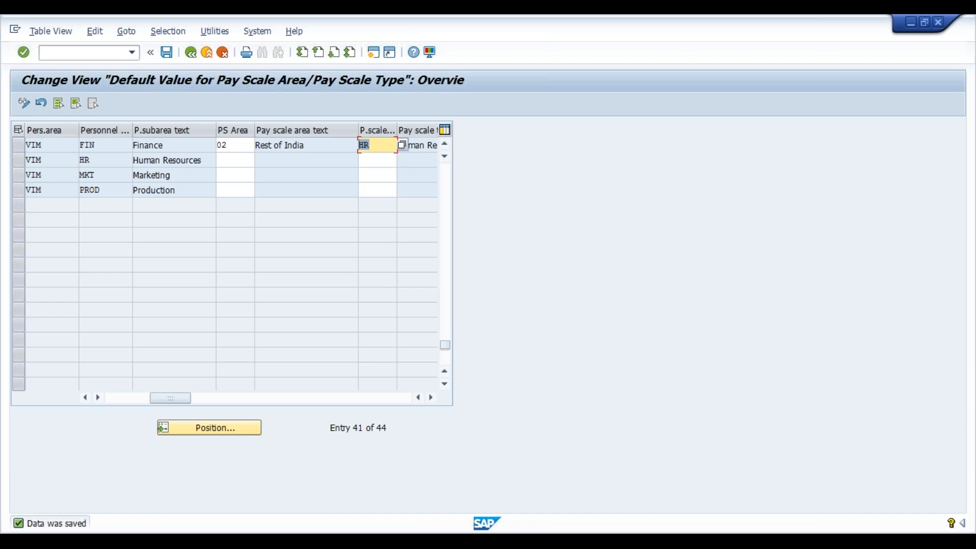
click(369, 158)
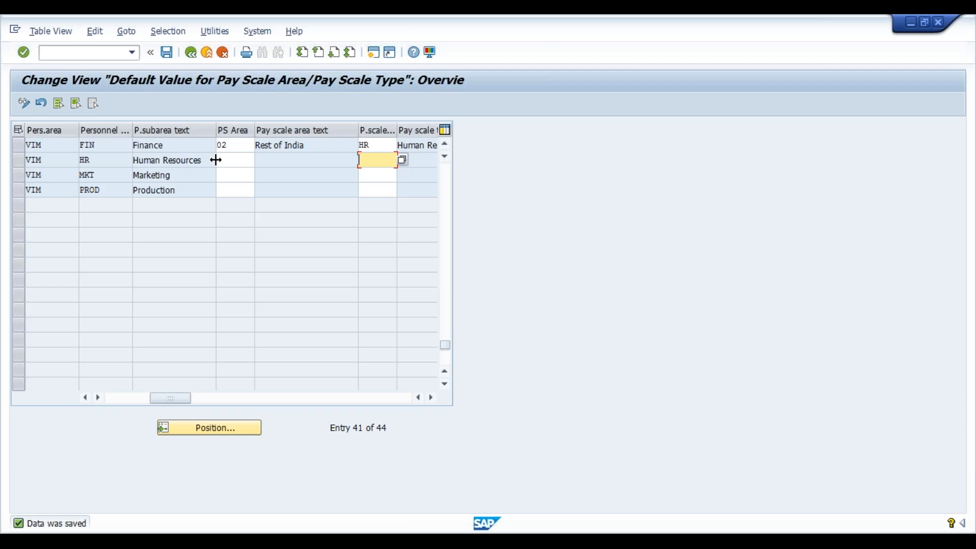
- Execute the activity Determine default for pay scale data and expand employee group 5 in feature TARIF down to its employee subgroups
click(191, 53)
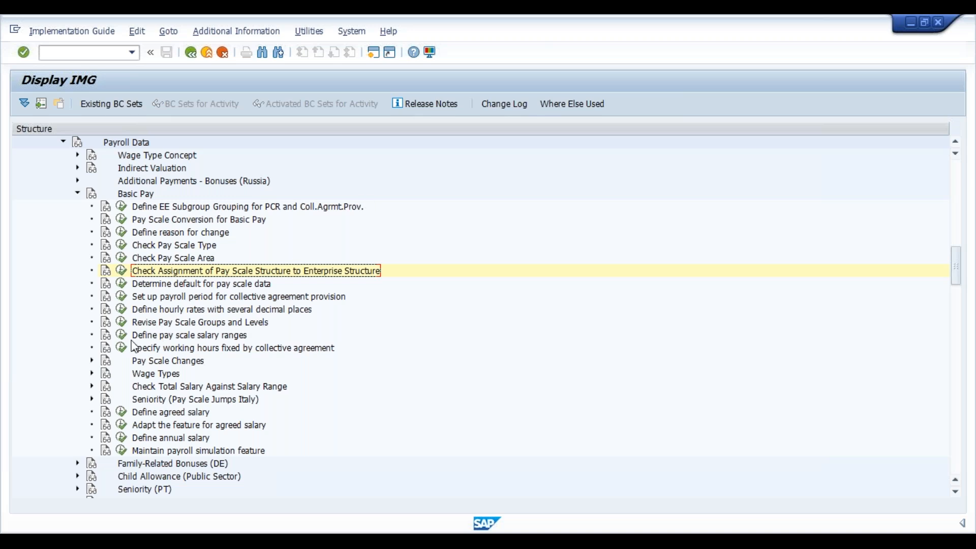
click(121, 285)
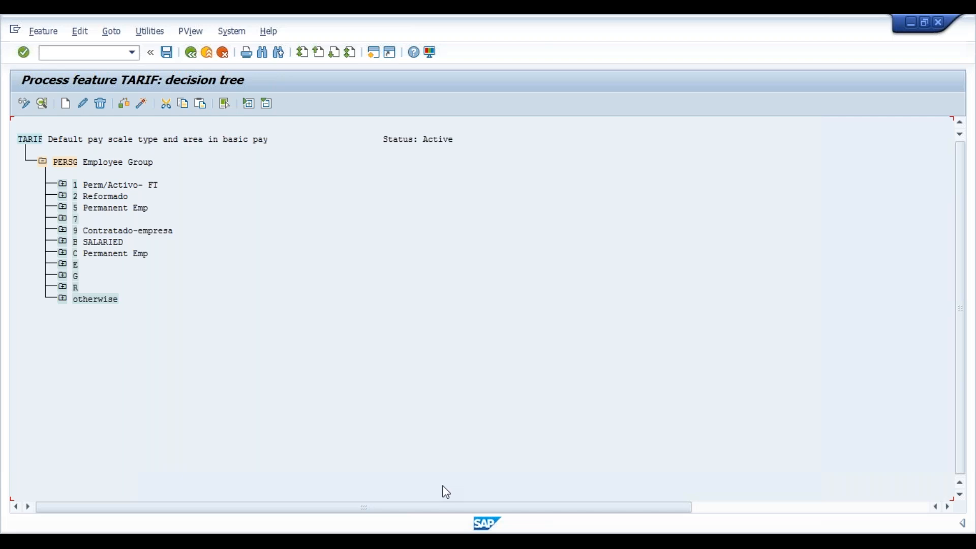
click(63, 207)
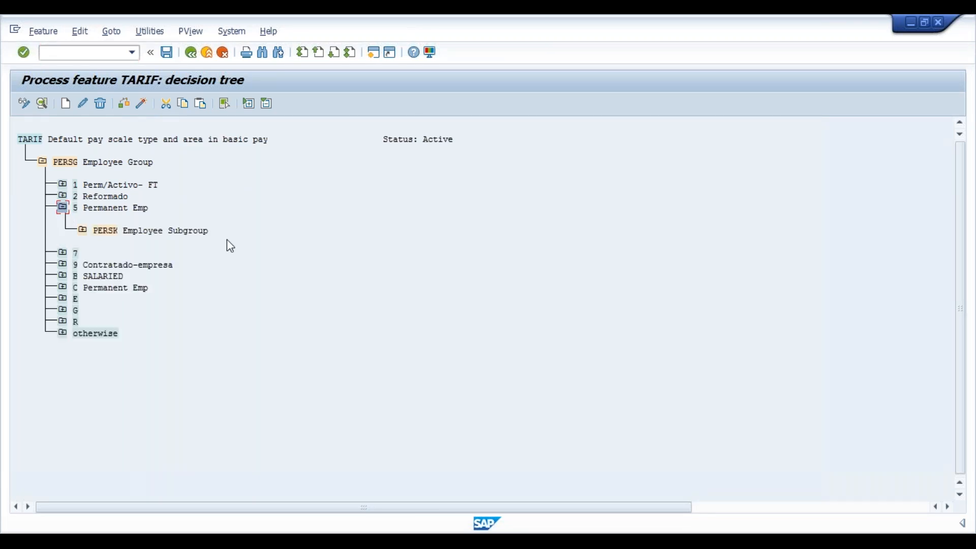
click(84, 231)
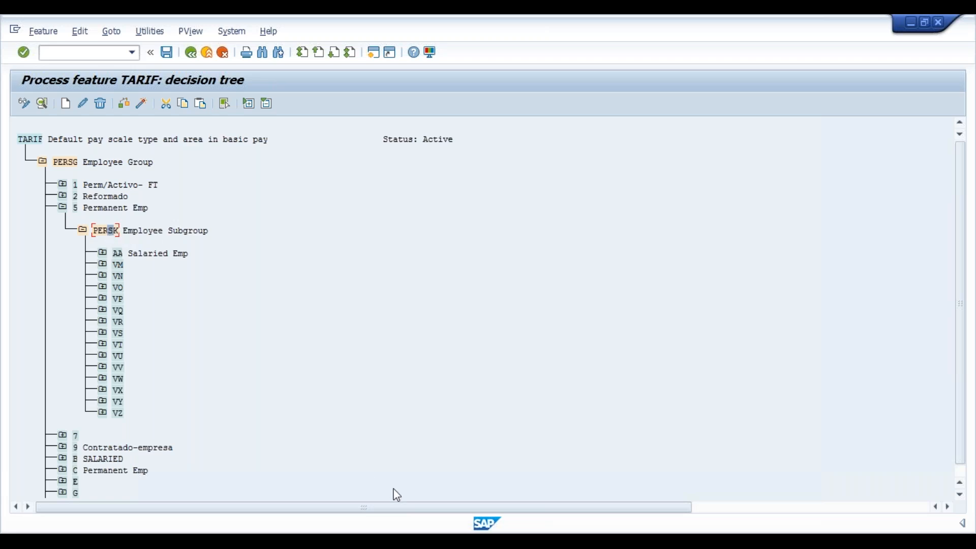
key(alt+Tab)
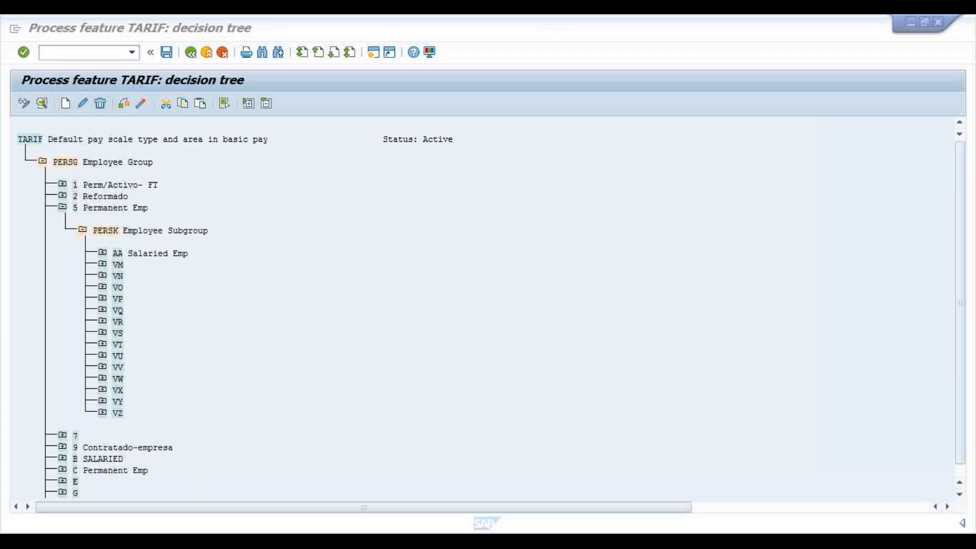
key(alt+Tab)
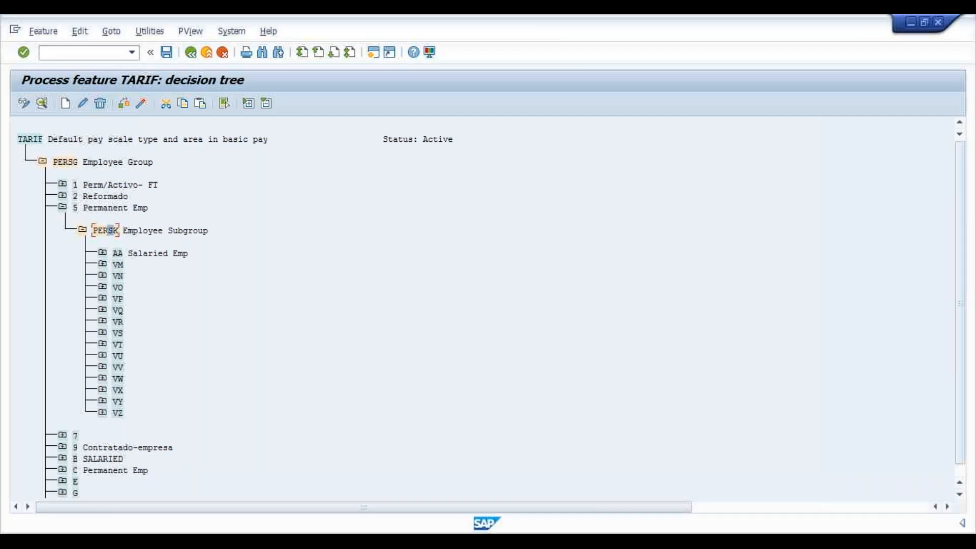
- Add the value CC to the PERSK employee subgroup node under employee group 5
click(65, 103)
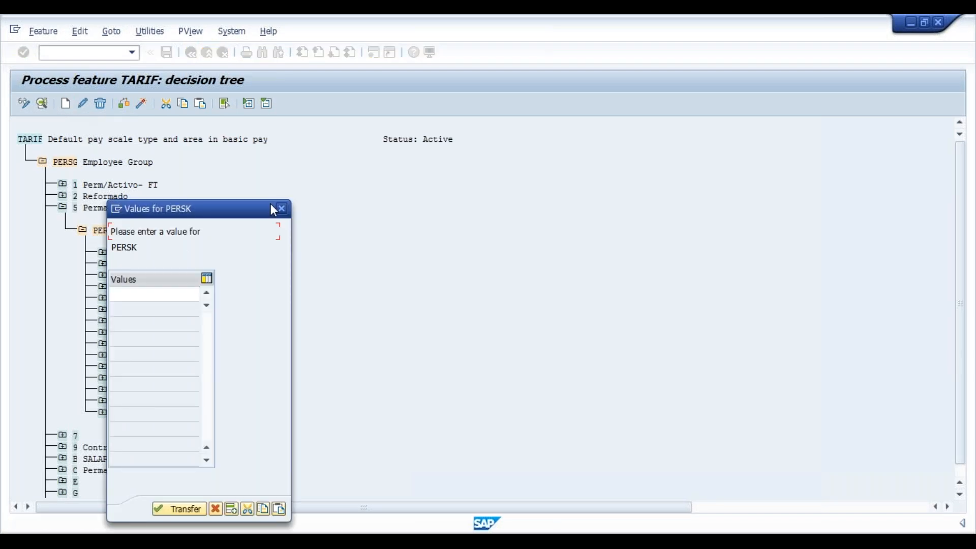
click(189, 294)
text(CC)
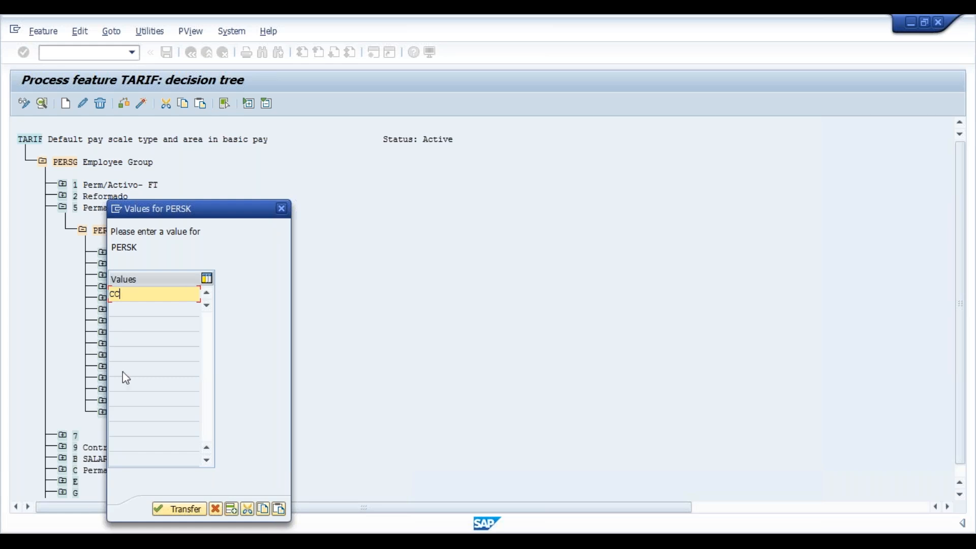
click(167, 510)
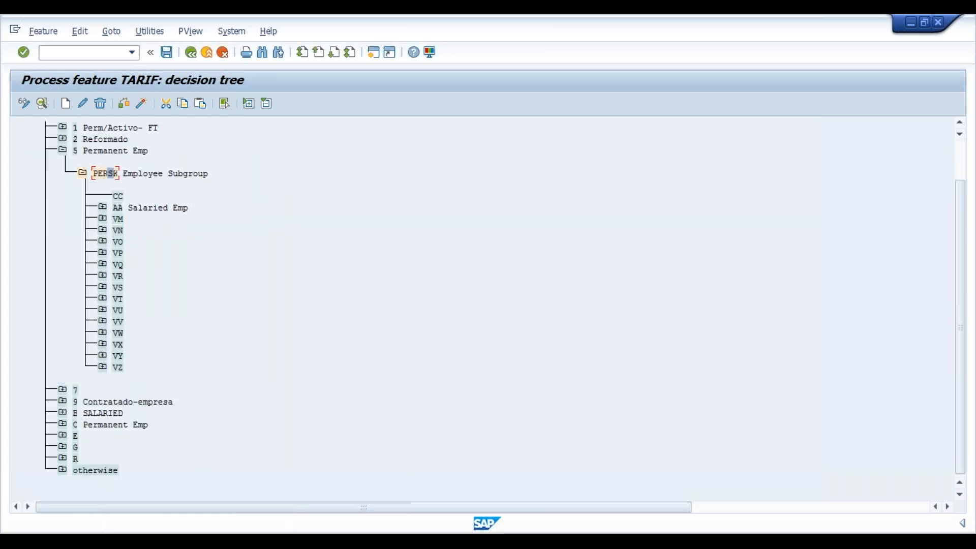
- Add the return value HR 02 beneath the CC node in the TARIF decision tree
click(120, 196)
click(65, 103)
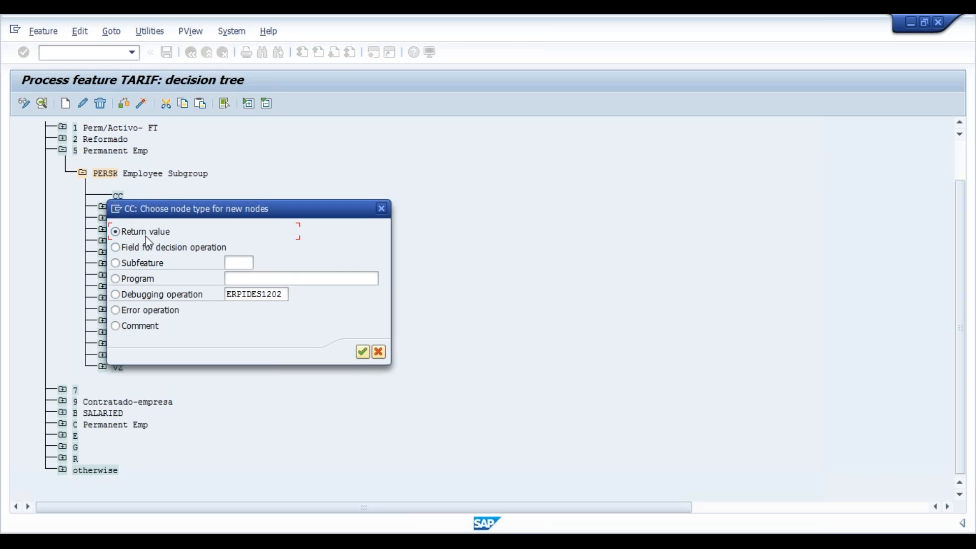
click(363, 352)
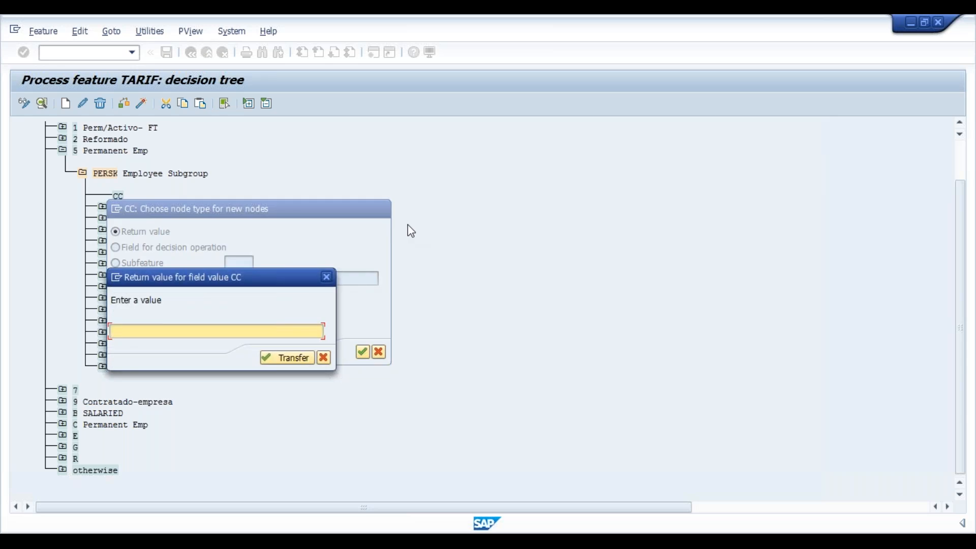
text(HR)
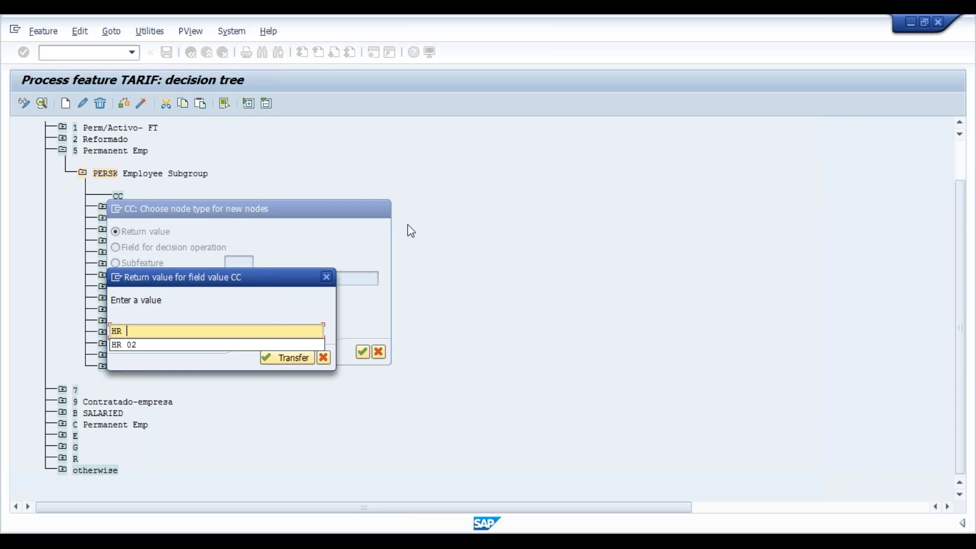
text( 02)
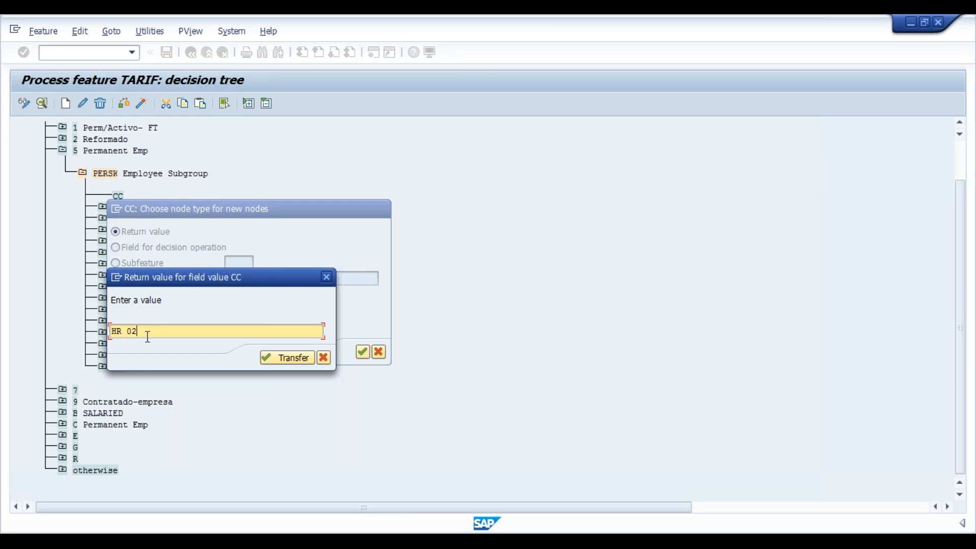
click(265, 357)
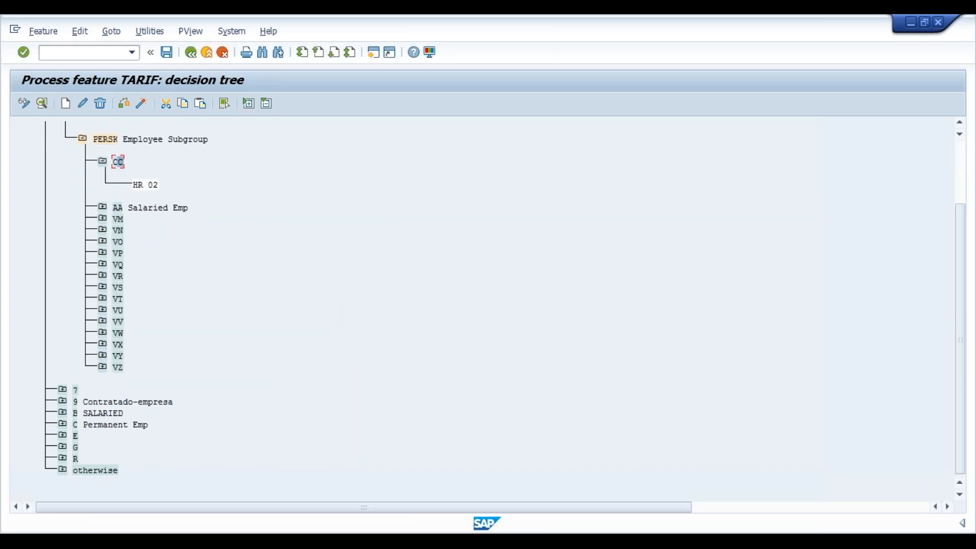
- Save, check and activate feature TARIF under the VI Industries customizing request, and return to the implementation guide
key(ctrl+s)
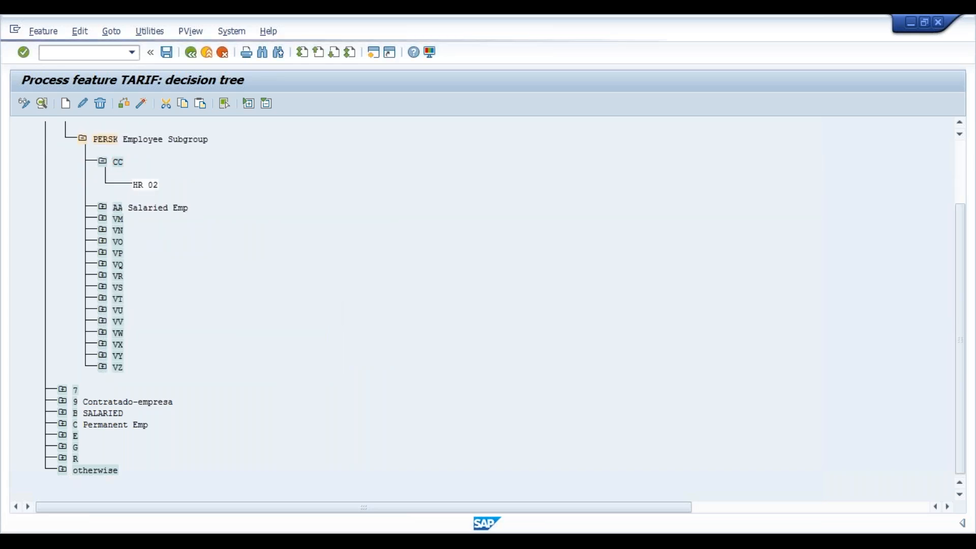
click(212, 248)
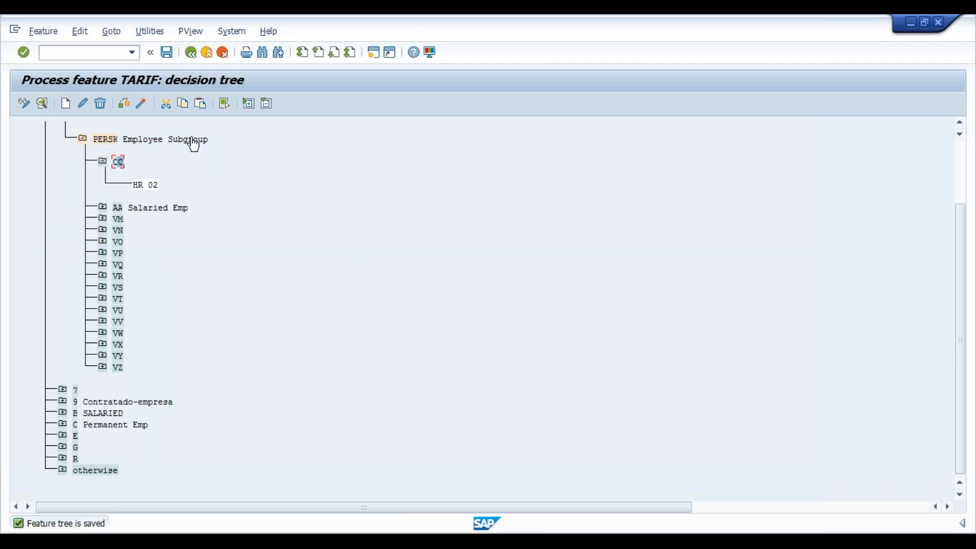
click(125, 108)
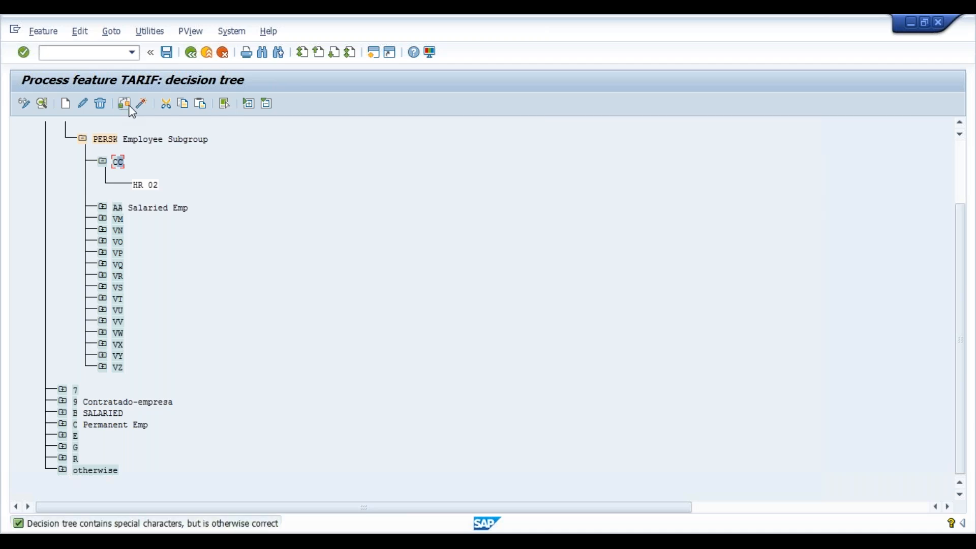
click(143, 105)
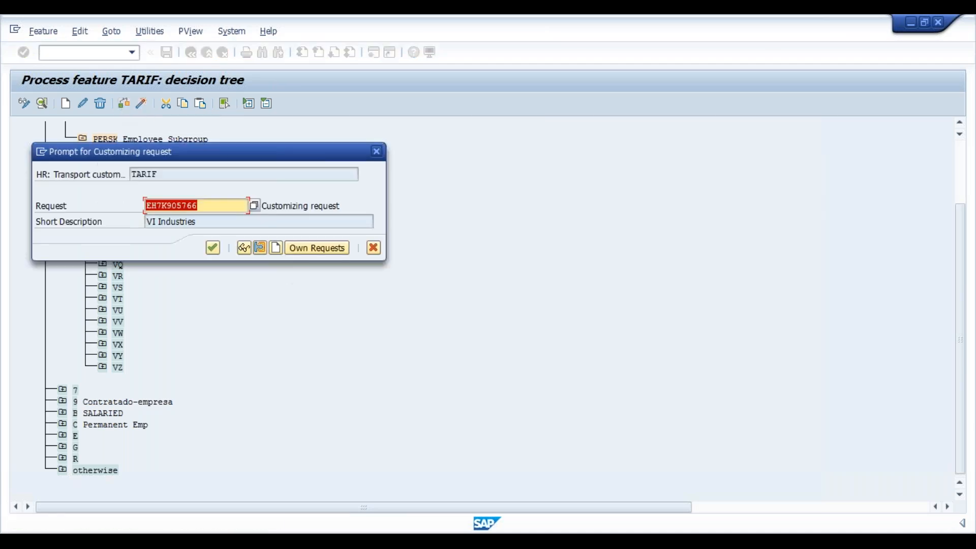
click(221, 250)
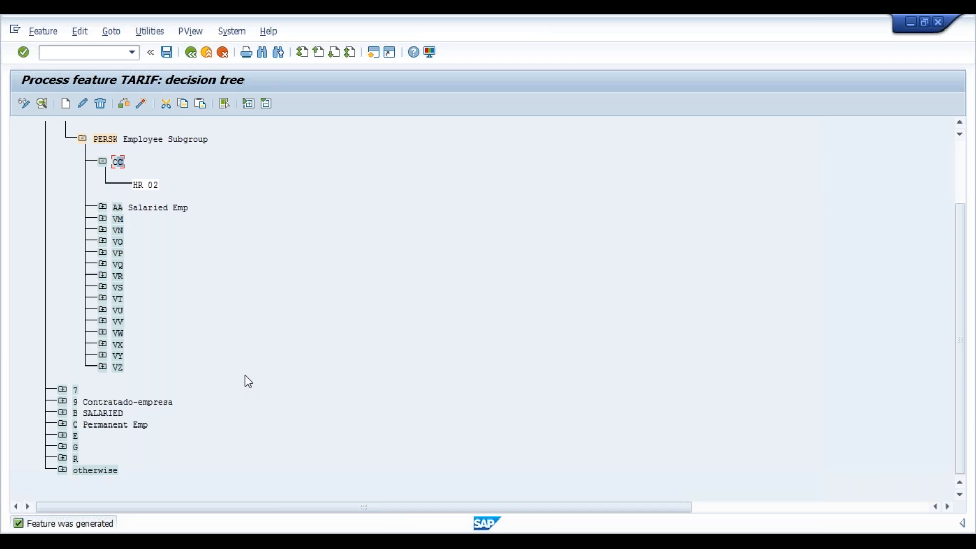
click(191, 55)
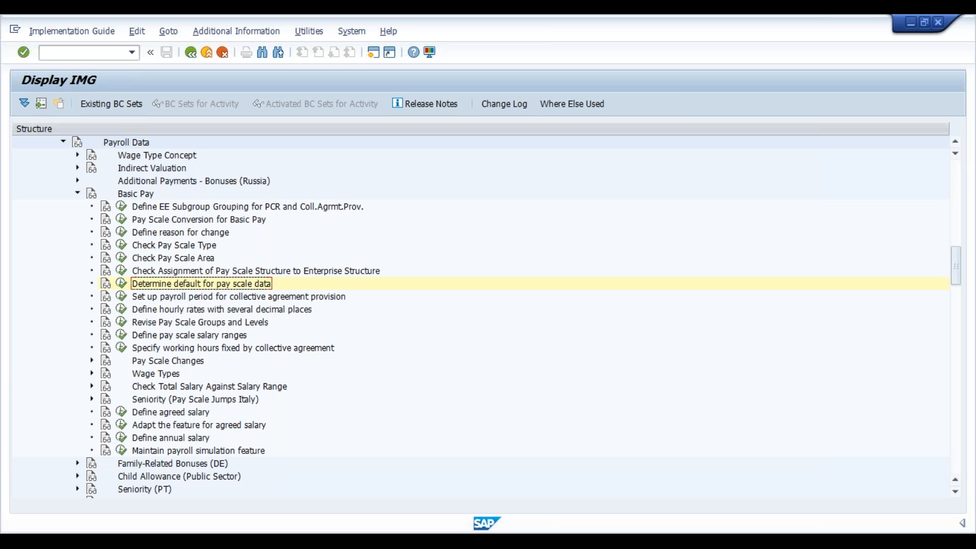
- Execute Define hourly rates with several decimal places under Basic Pay and open its Currencies activity
key(Up)
key(Up)
key(Down)
key(Down)
key(Down)
key(Down)
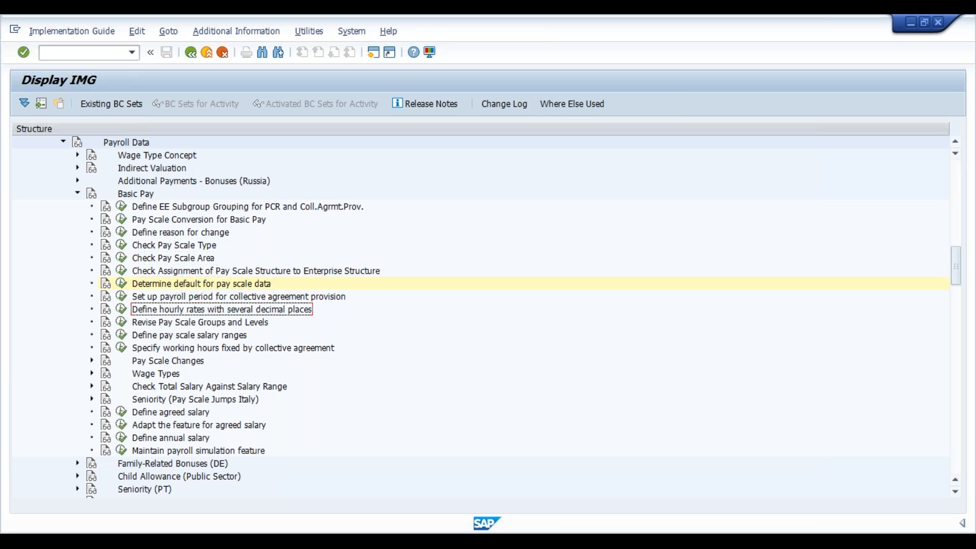
click(122, 309)
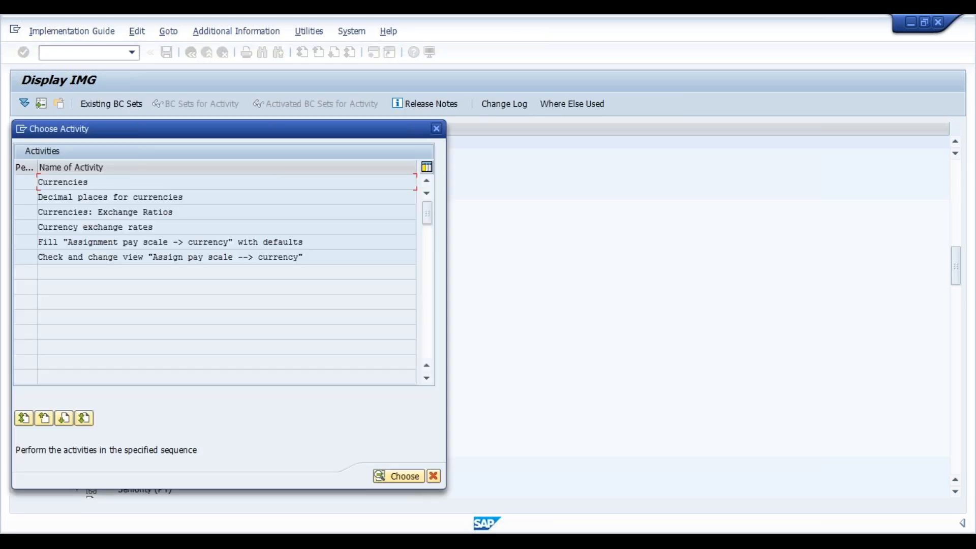
double_click(59, 182)
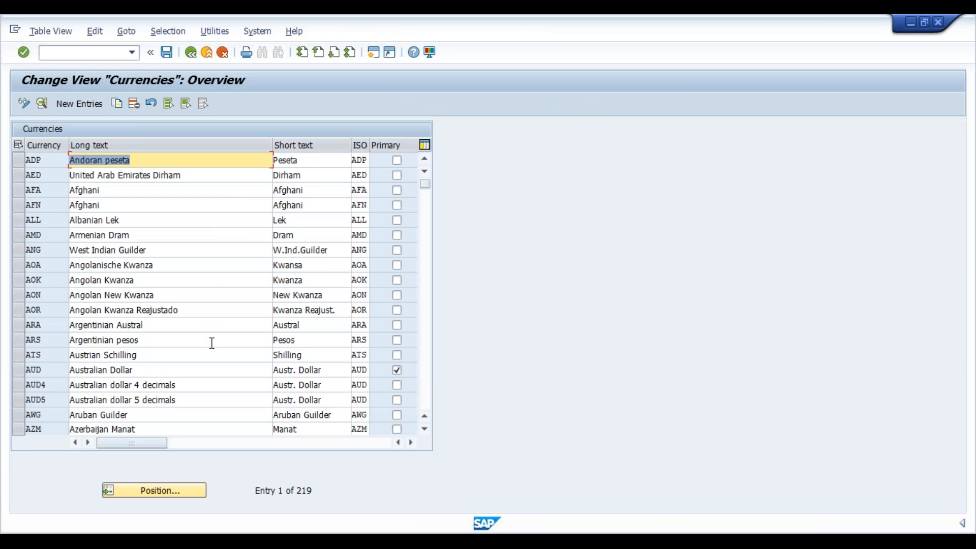
- Find currency INR in the currency table, examine its code, long text and short text, and return to the activity list
click(180, 489)
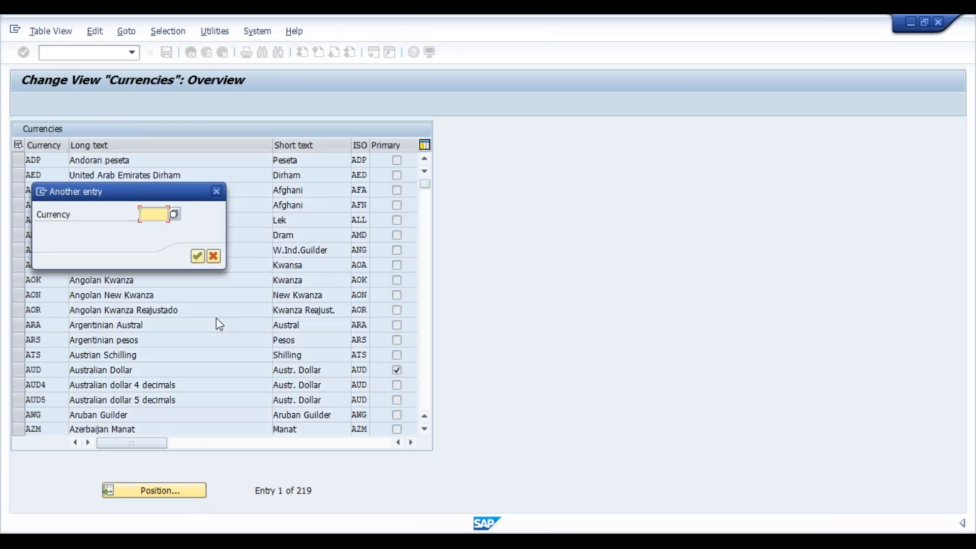
text(INR)
key(Return)
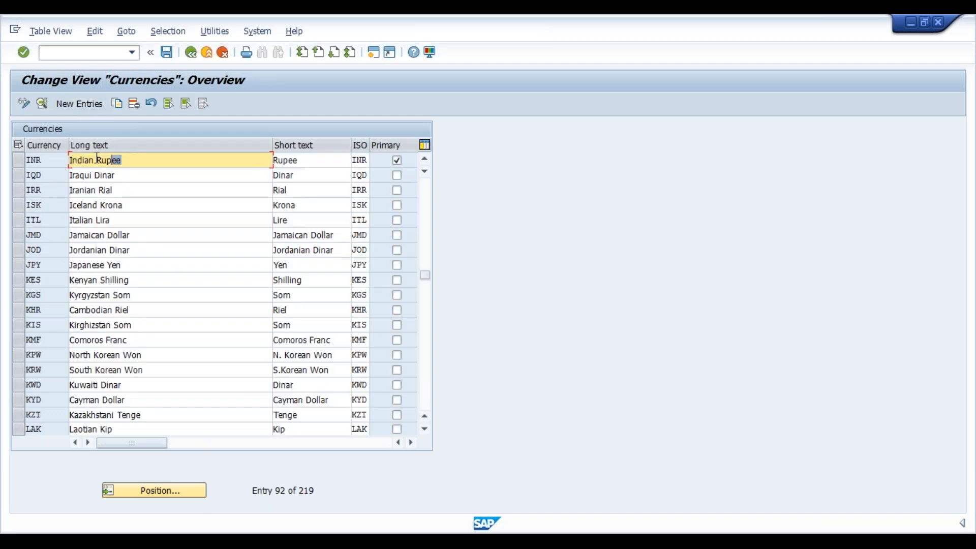
click(44, 160)
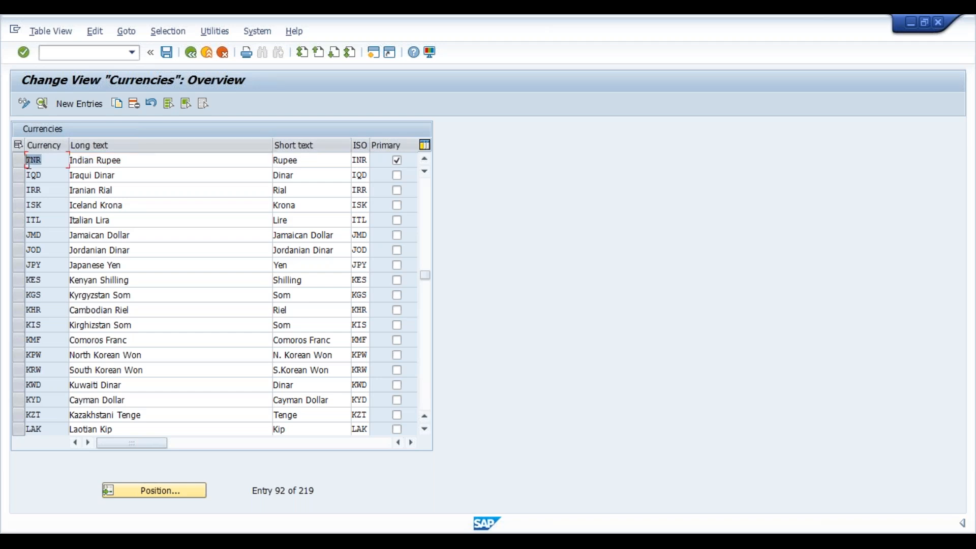
drag(154, 162, 72, 160)
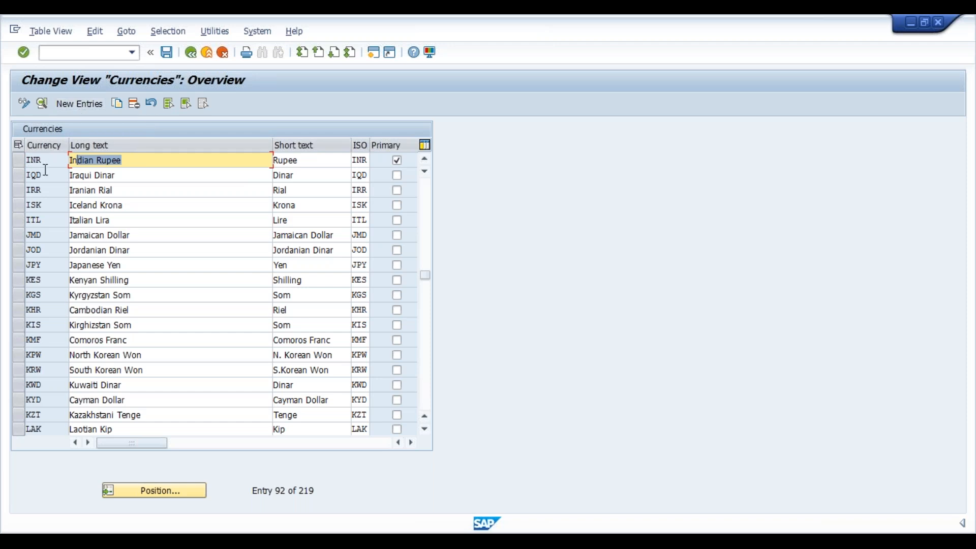
drag(50, 160, 32, 161)
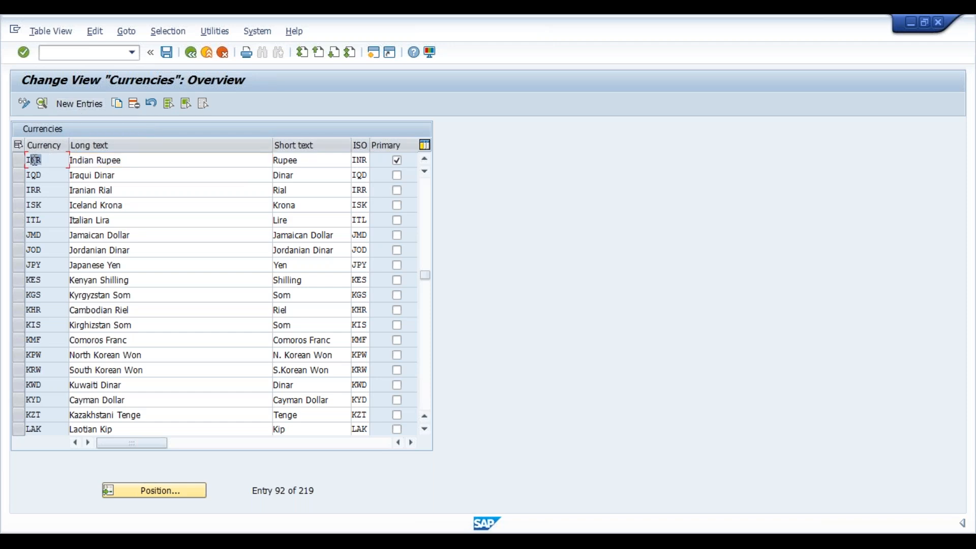
drag(152, 159, 53, 166)
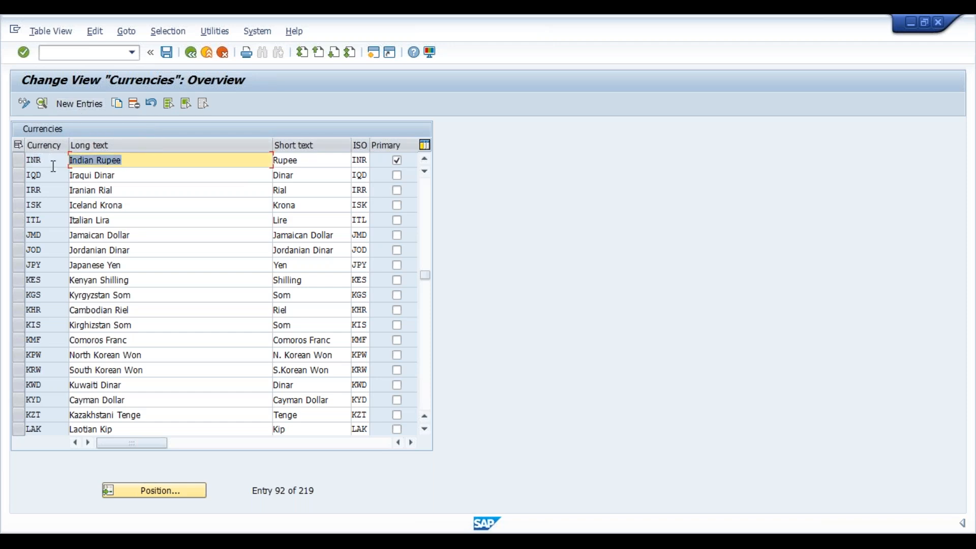
drag(311, 160, 268, 163)
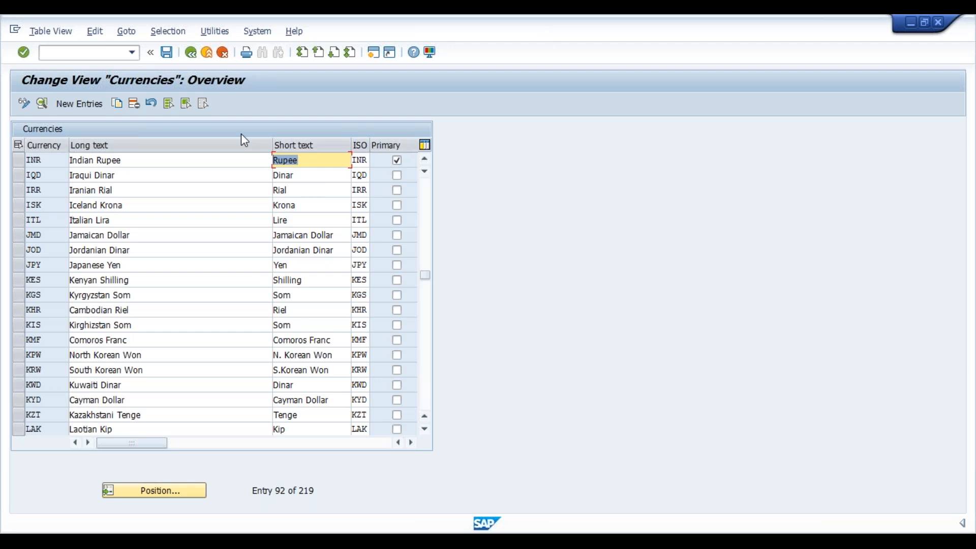
click(192, 53)
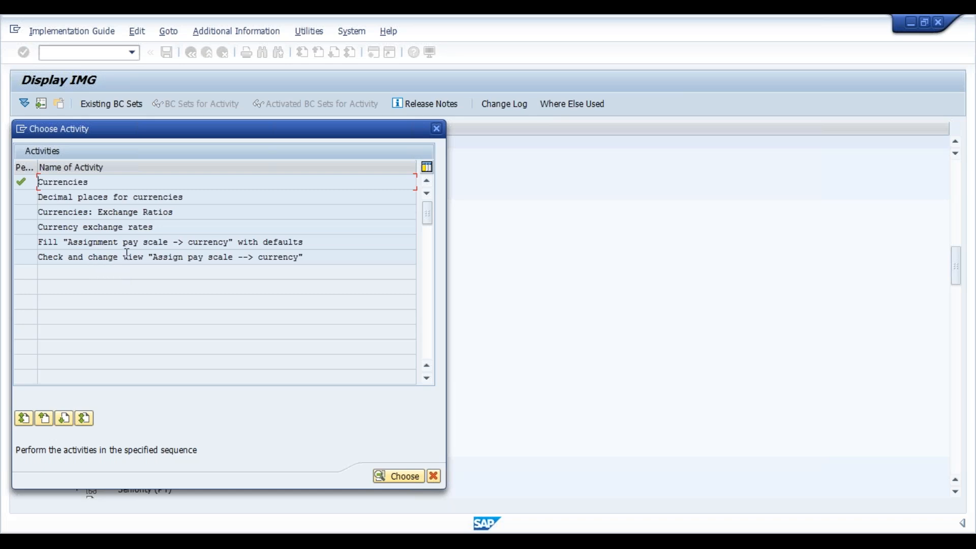
- Open Check and change view "Assign pay scale --> currency" and examine the existing entry's pay scale type, area, validity dates and currency
double_click(154, 258)
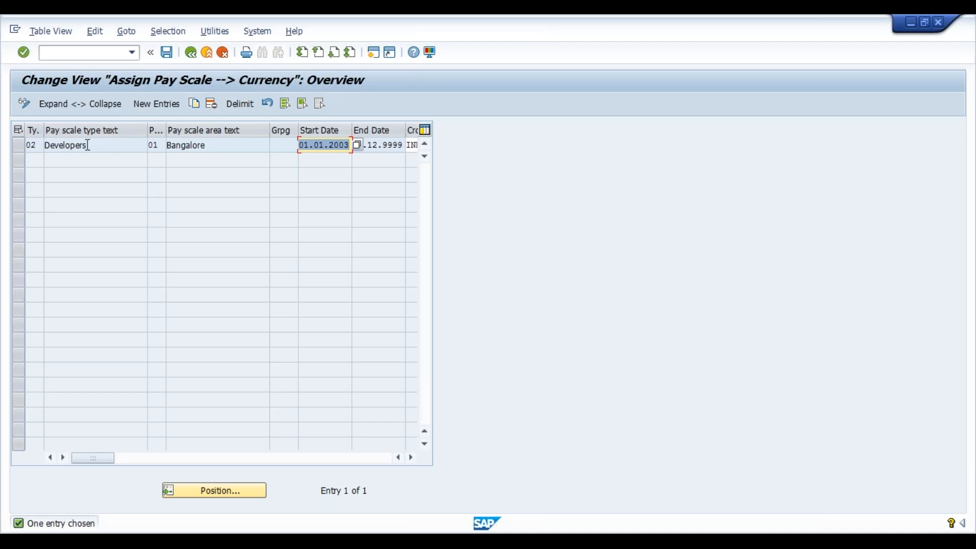
drag(87, 145, 41, 144)
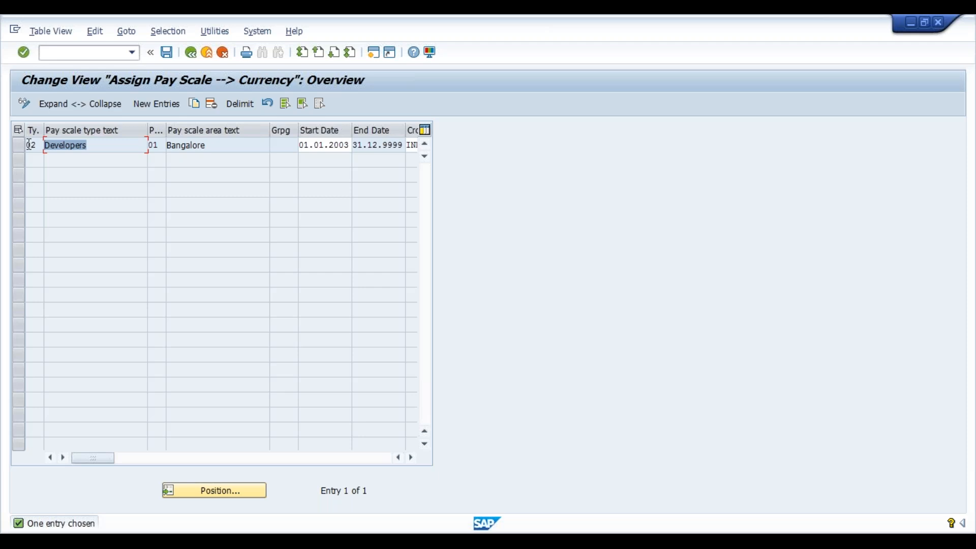
drag(38, 144, 26, 145)
click(69, 145)
drag(89, 144, 46, 145)
drag(210, 145, 168, 145)
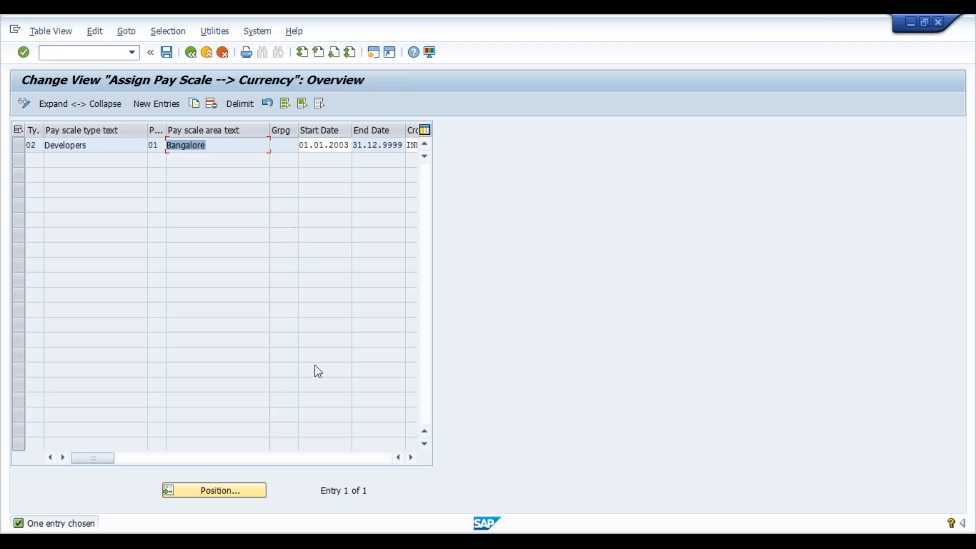
click(412, 458)
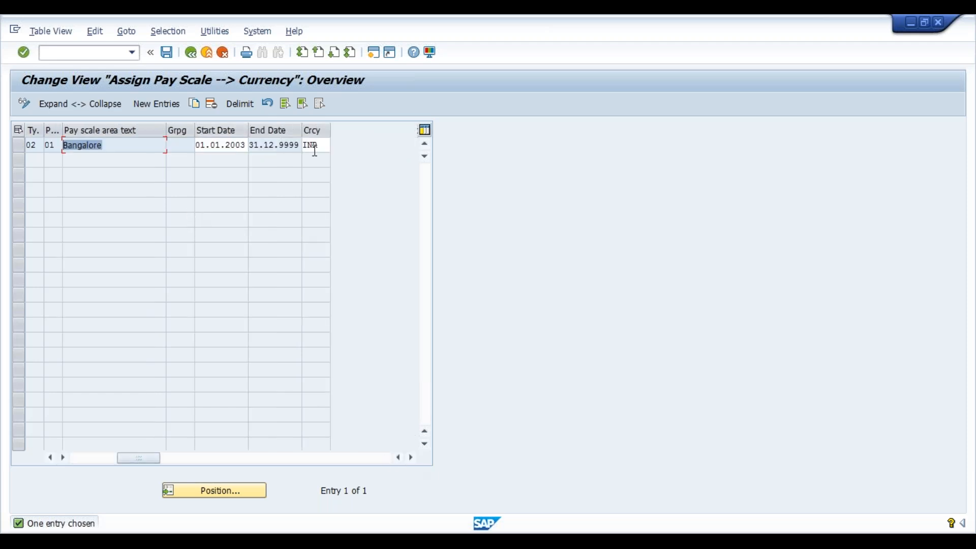
drag(128, 462, 74, 457)
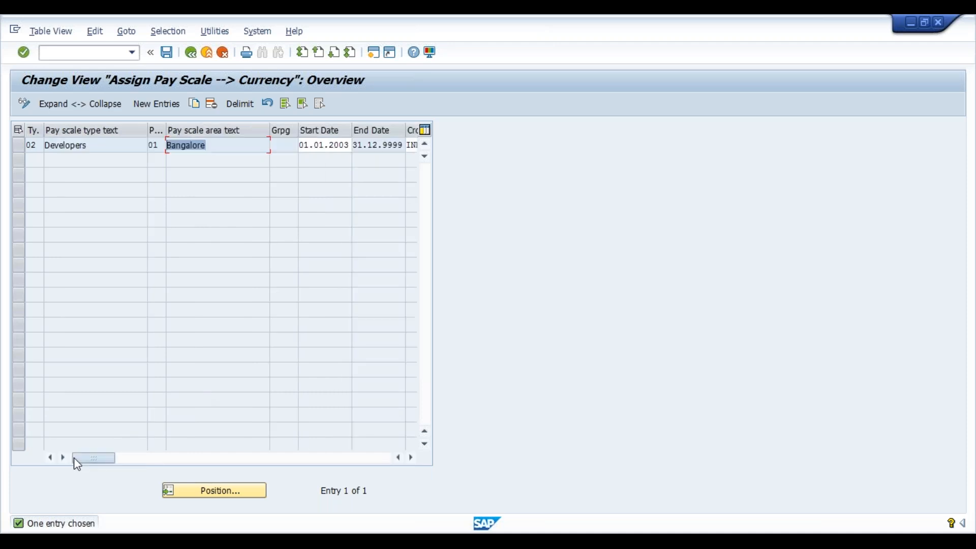
- Add a new pay scale currency assignment entry for pay scale type HR (Human Resources) and pay scale area 02 (Rest of India)
click(154, 107)
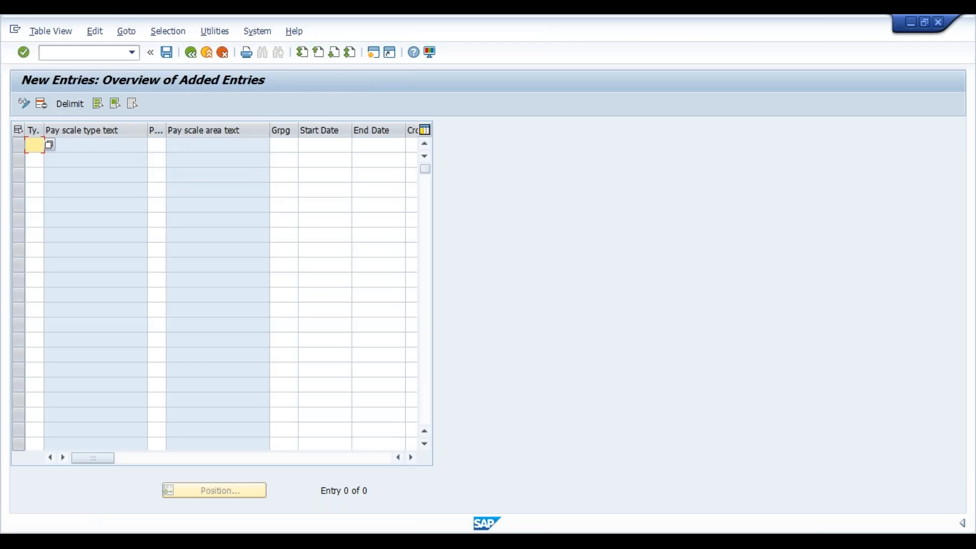
click(49, 146)
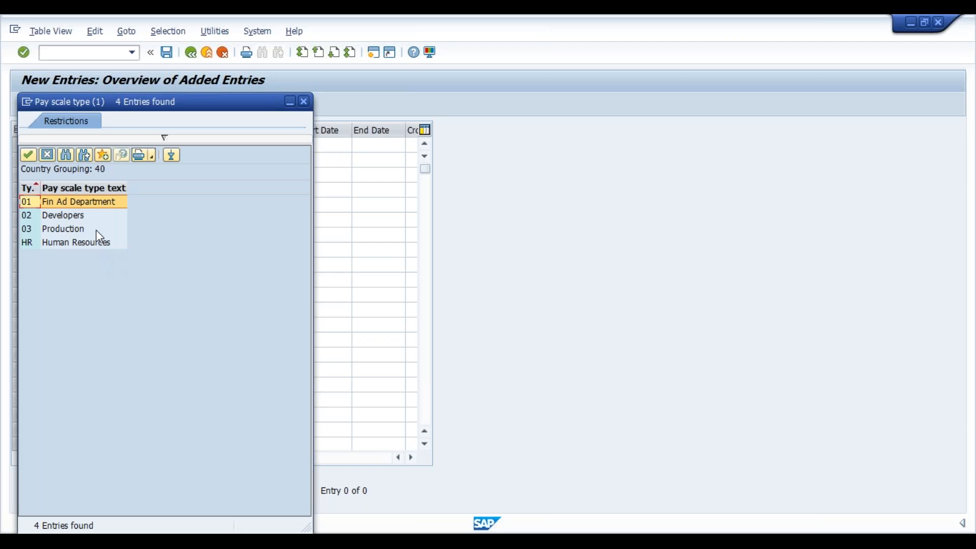
double_click(36, 241)
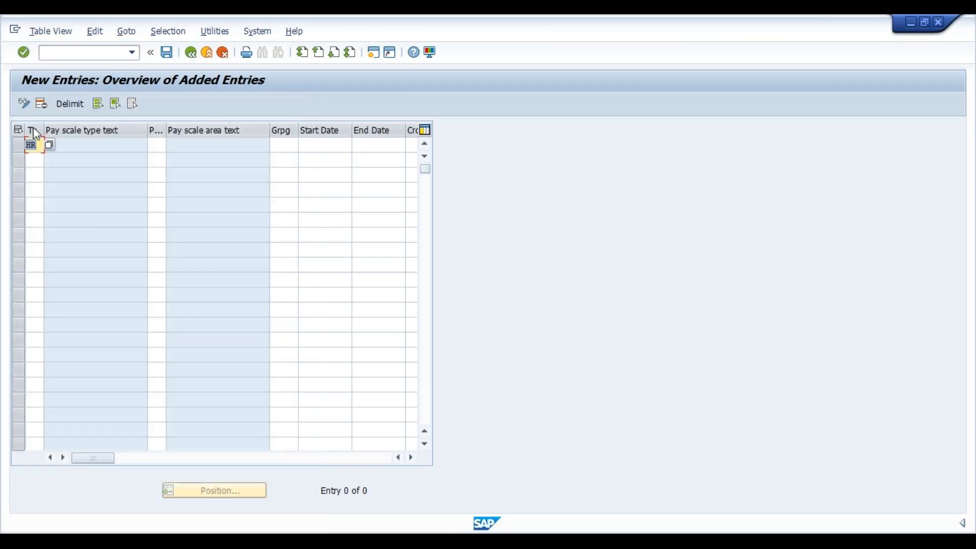
click(161, 144)
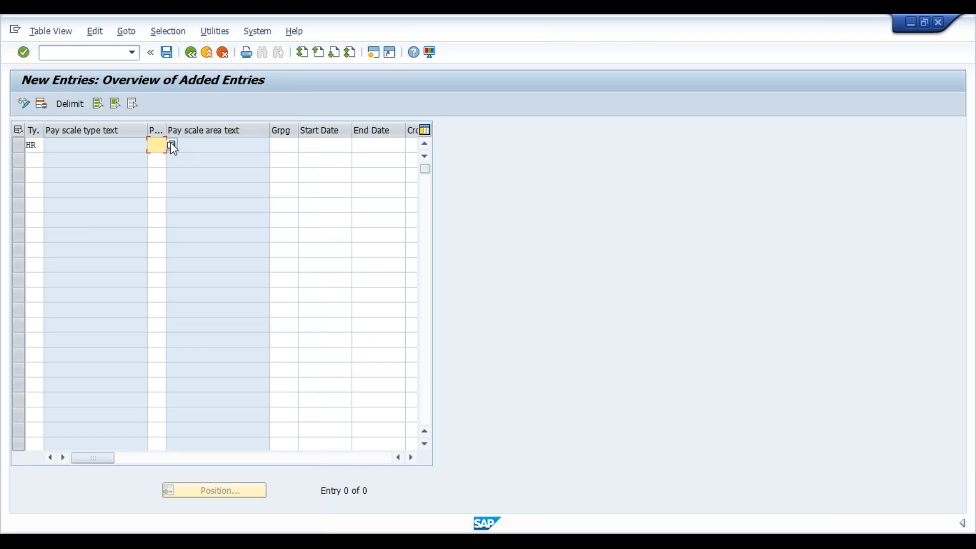
click(173, 146)
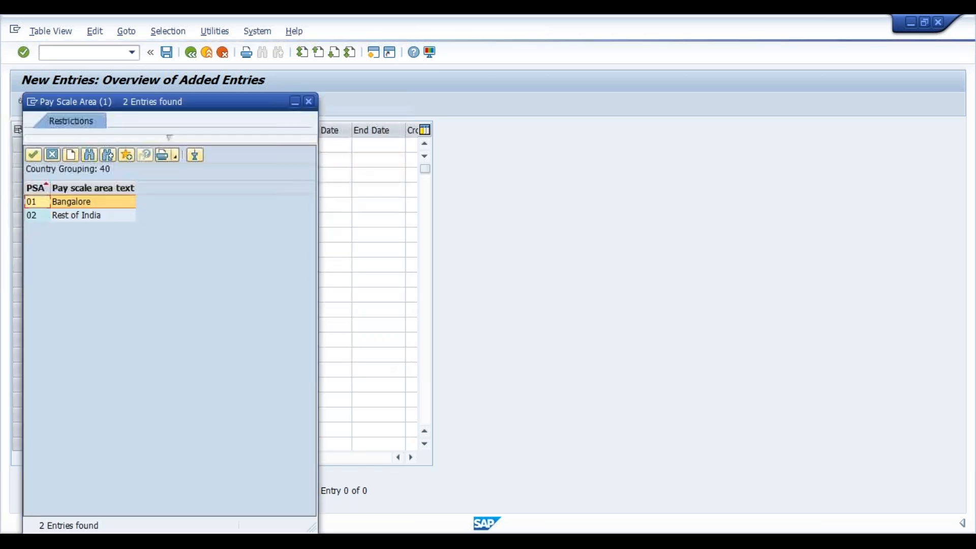
double_click(66, 215)
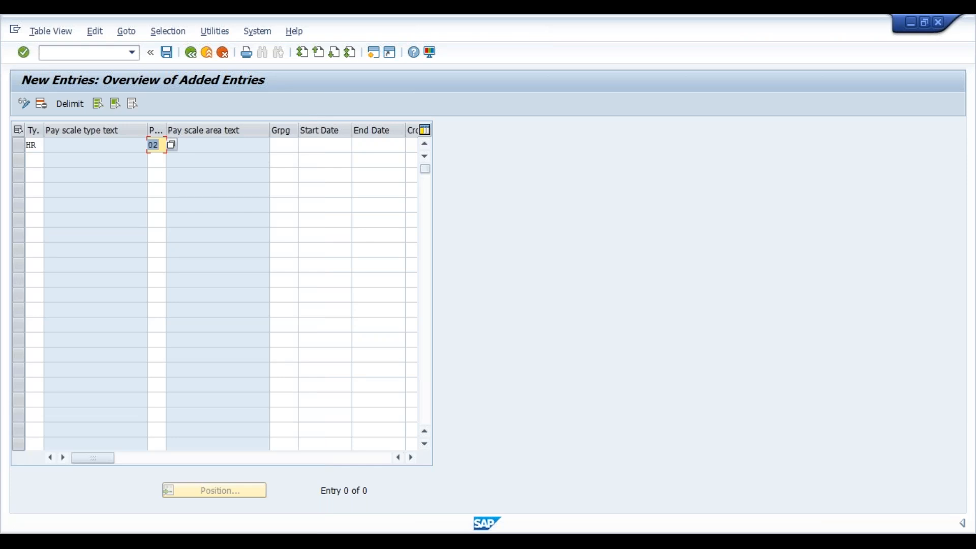
- Consult the field help on the ES grouping for collective agreement provision and set the entry's grouping to 3 (salaried employees)
key(Tab)
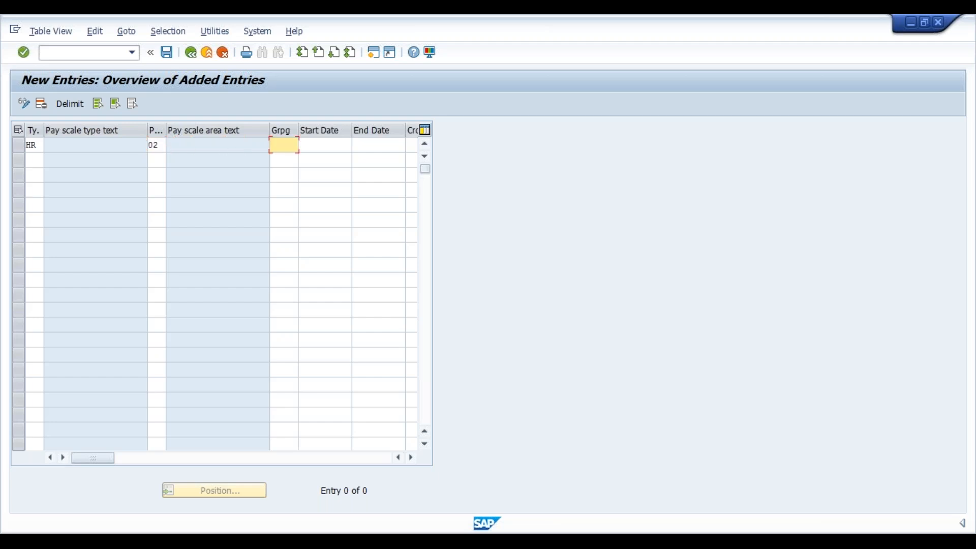
right_click(296, 148)
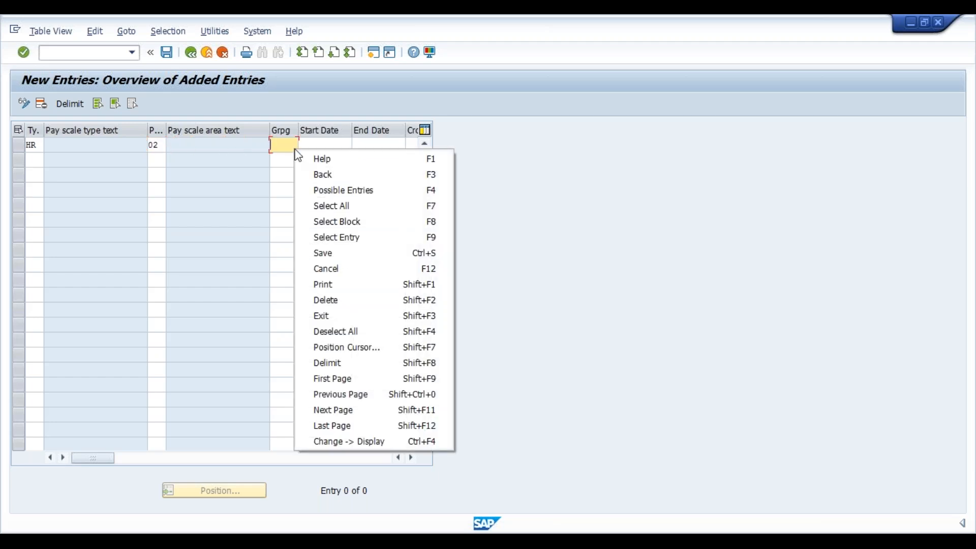
click(305, 157)
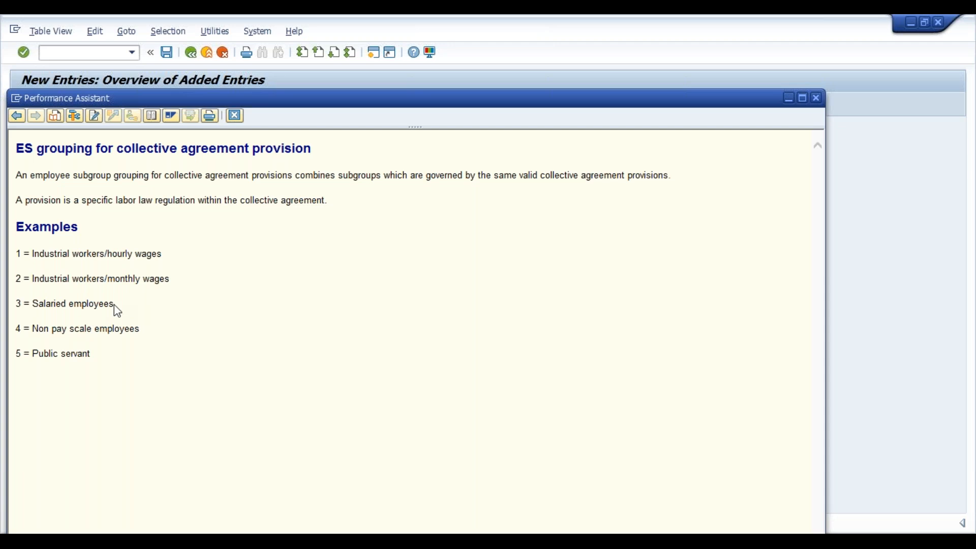
drag(116, 305, 25, 306)
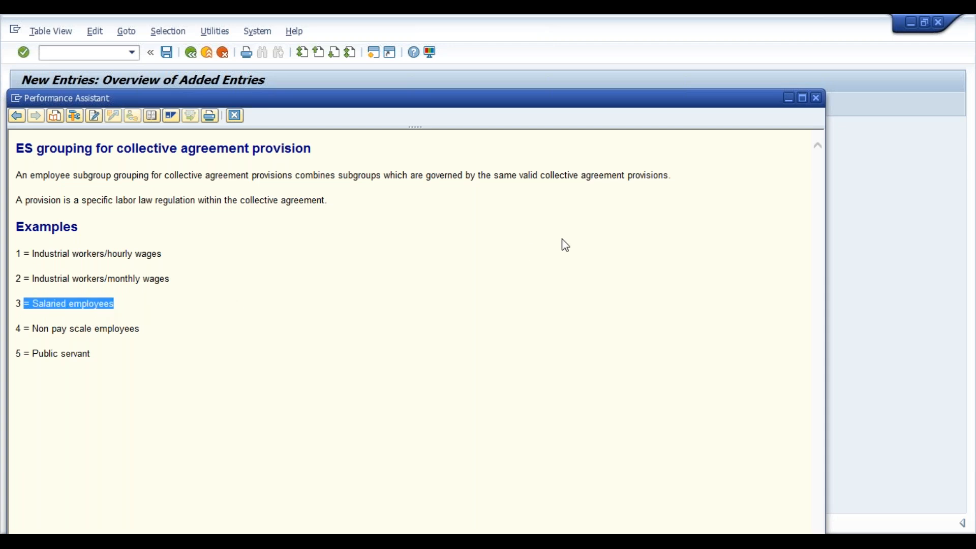
click(817, 98)
text(3)
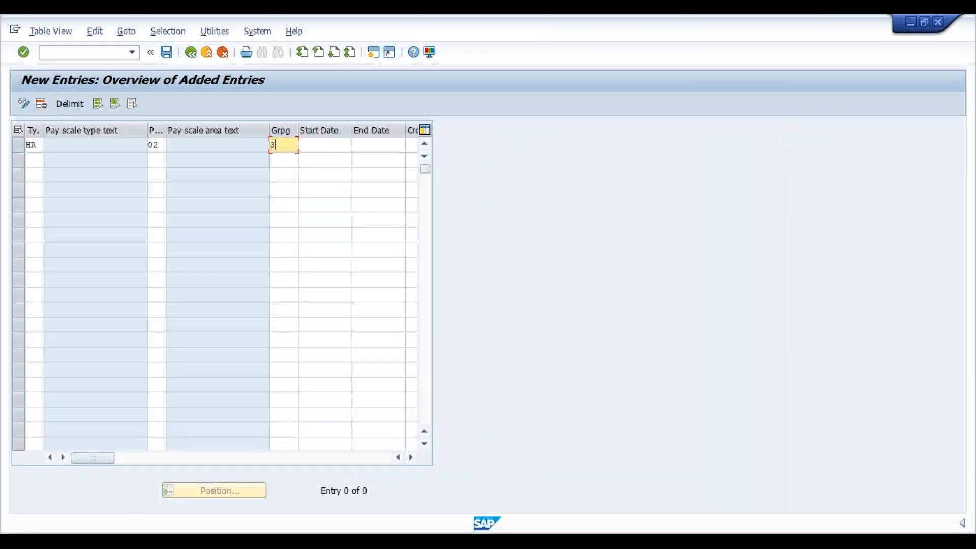
- Set the entry's validity from 01.01.1800 to 31.12.9999 and its currency to INR
key(Tab)
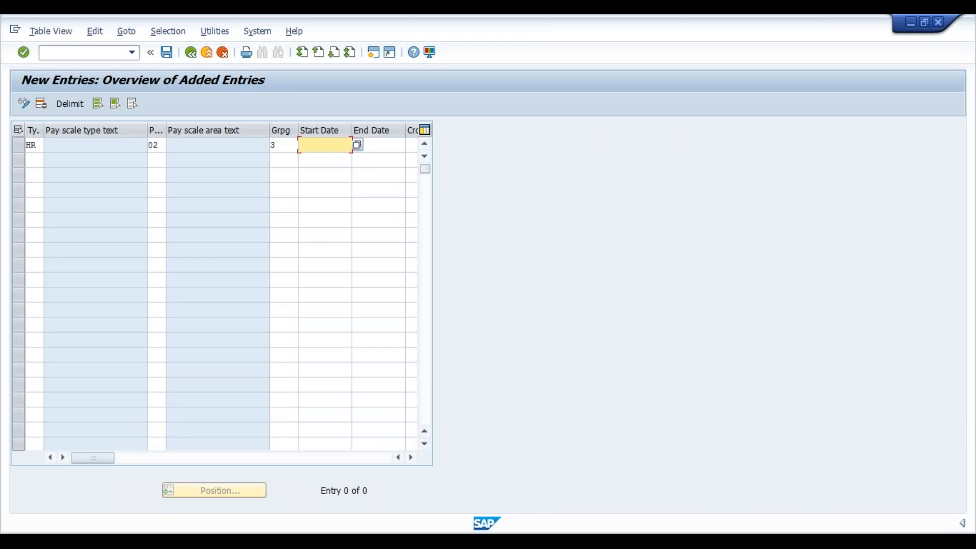
text(01.01.1800)
key(Tab)
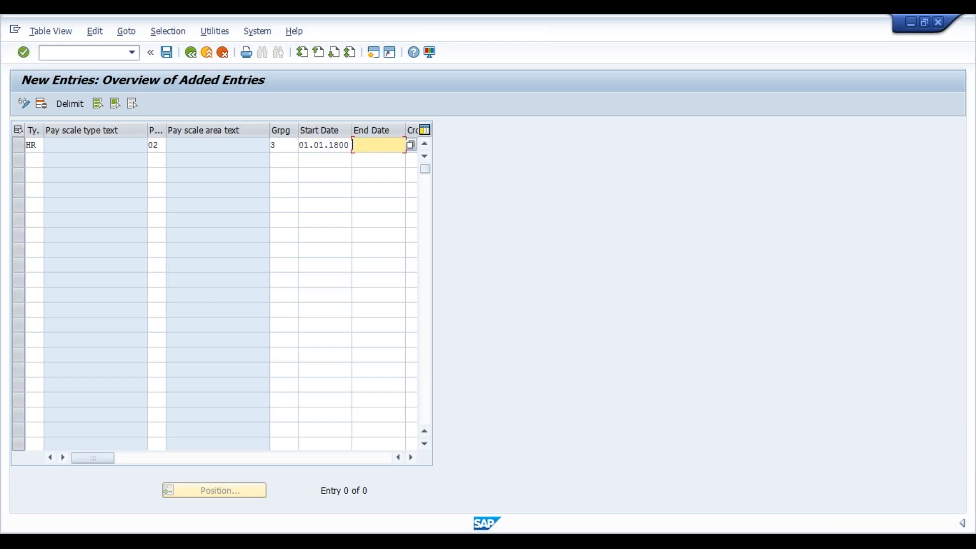
text(31.12.9999)
key(Tab)
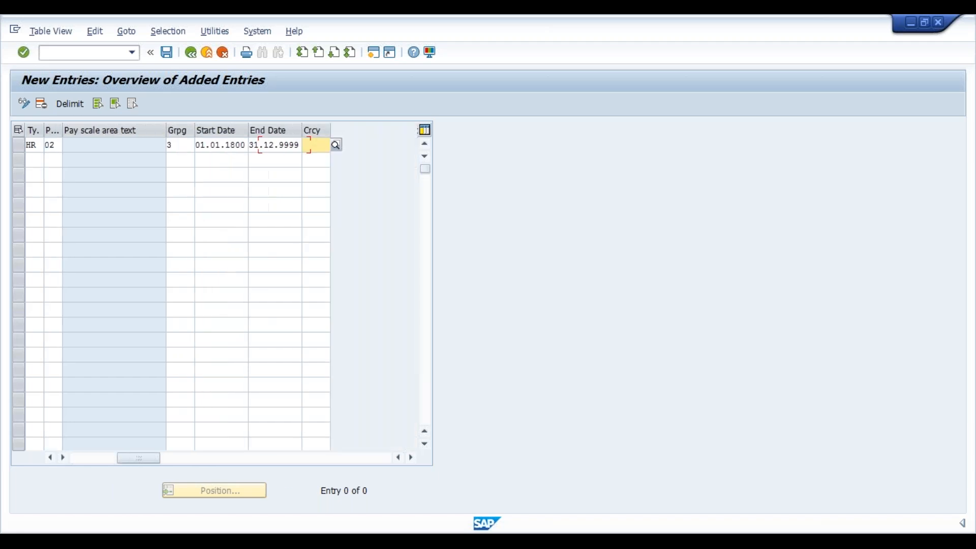
text(I)
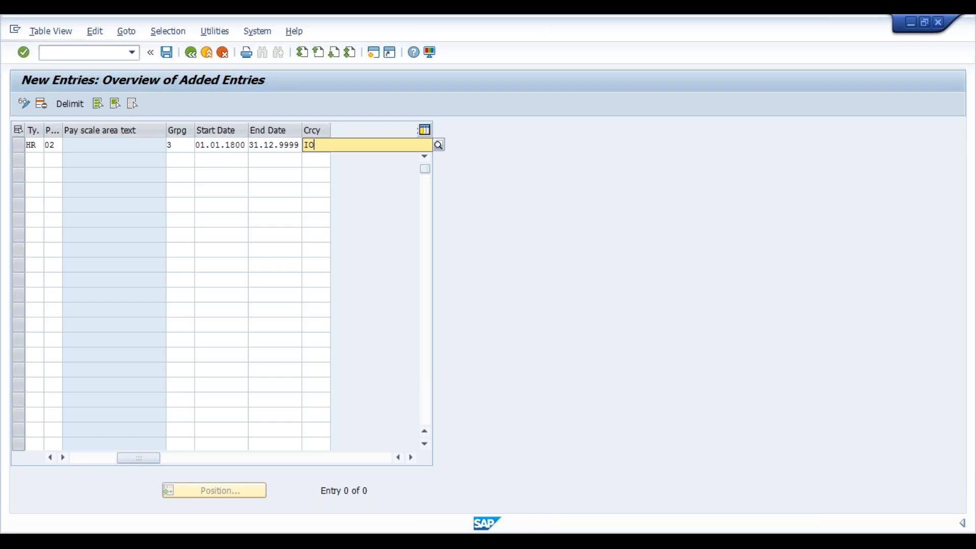
text(NR)
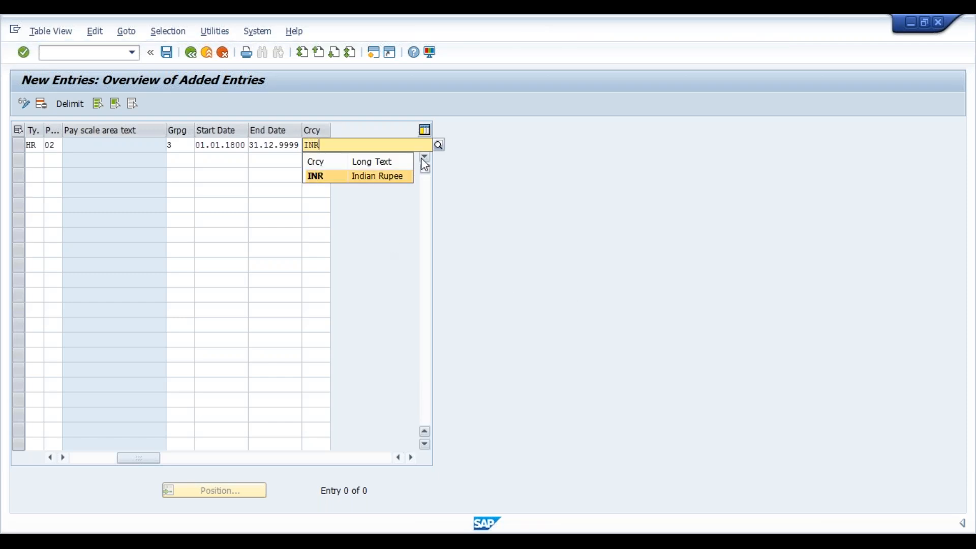
click(361, 176)
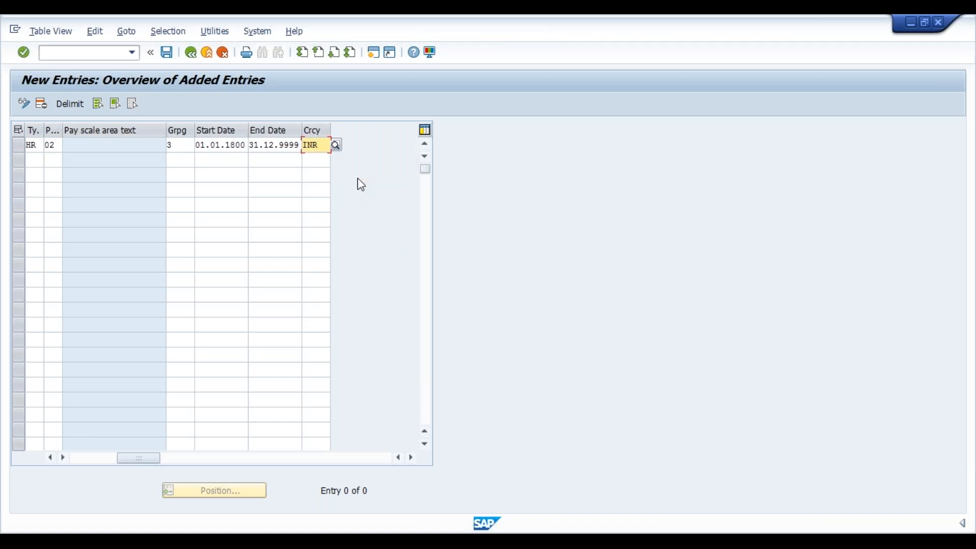
key(Return)
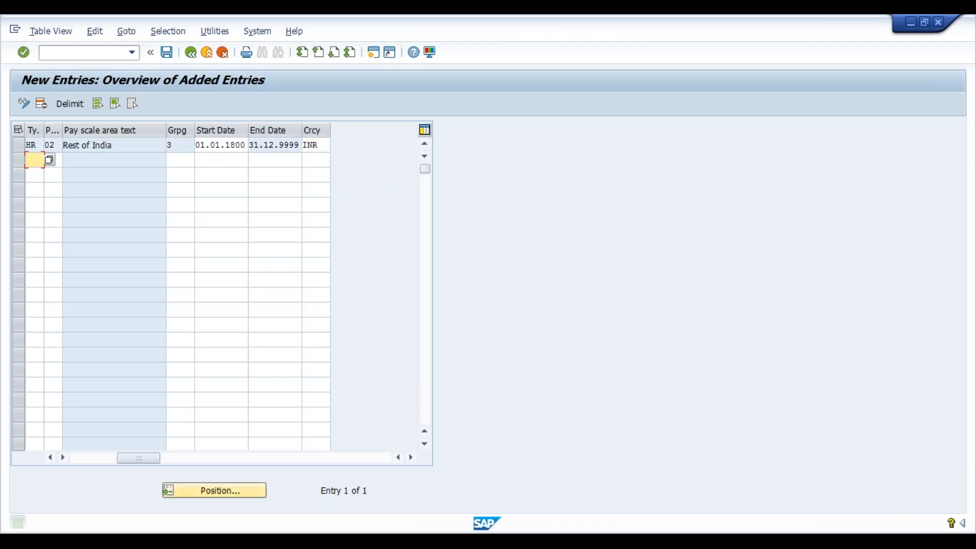
- Save the currency assignment under the VI Industries customizing request and return to the implementation guide
key(ctrl+s)
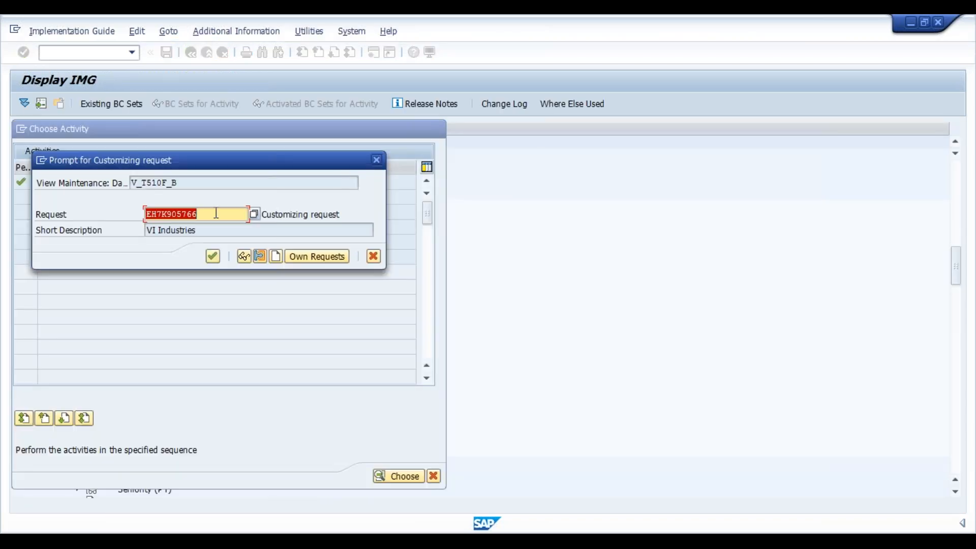
click(213, 256)
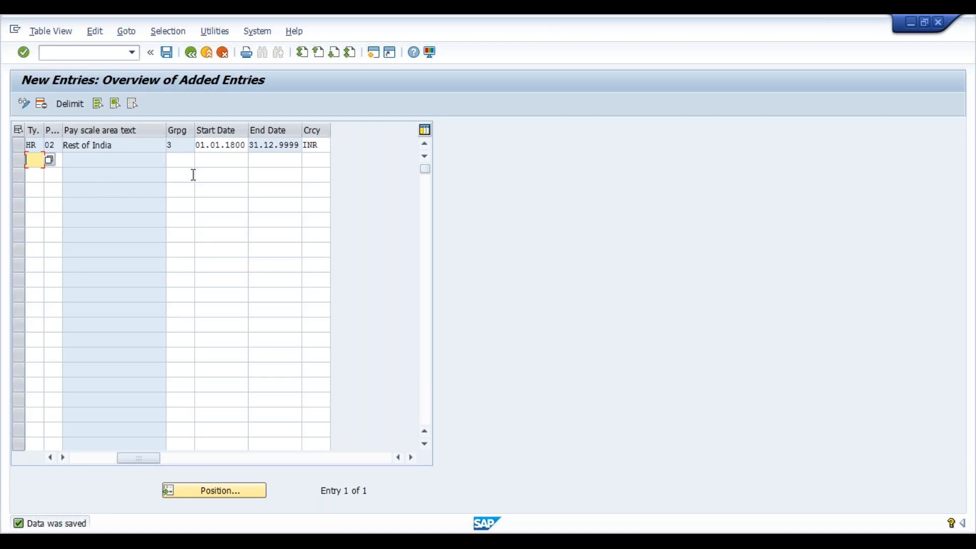
click(197, 59)
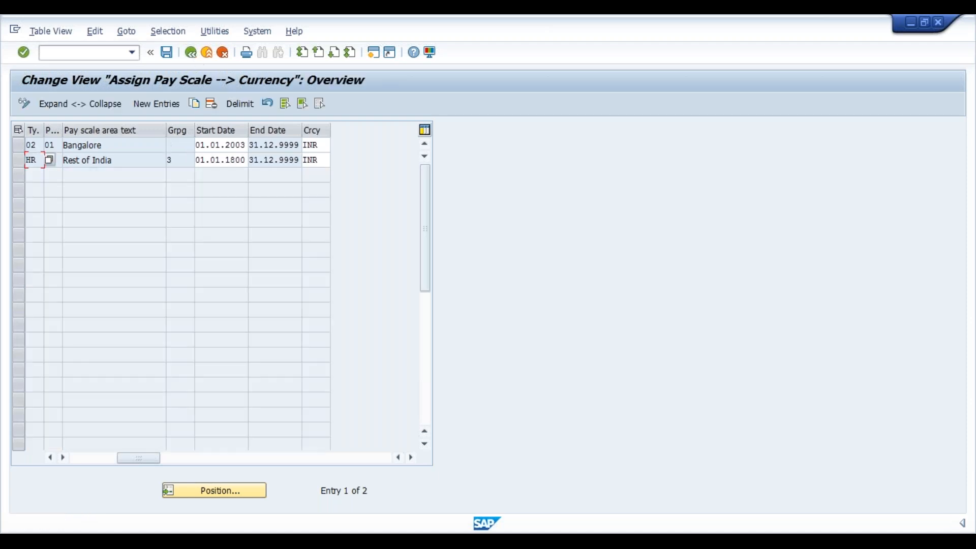
click(142, 161)
click(188, 54)
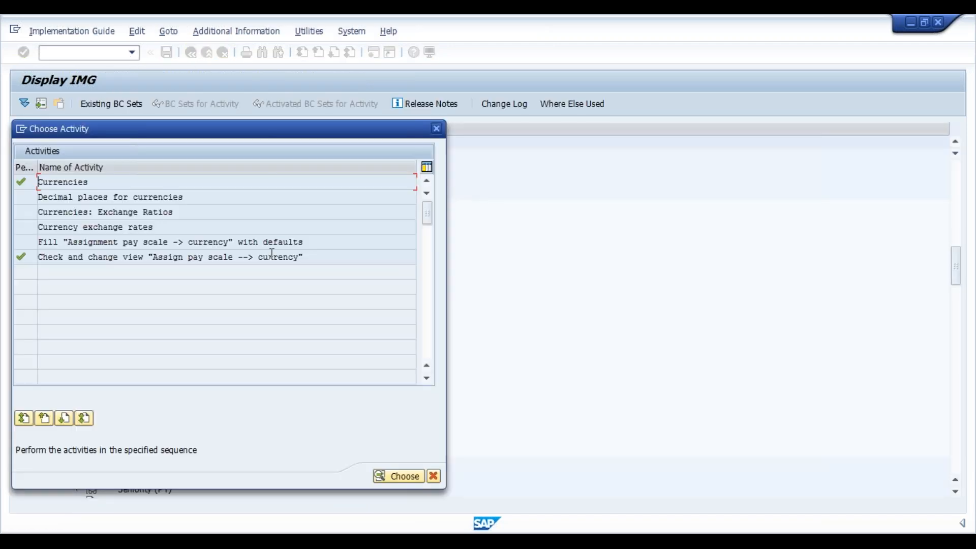
click(436, 128)
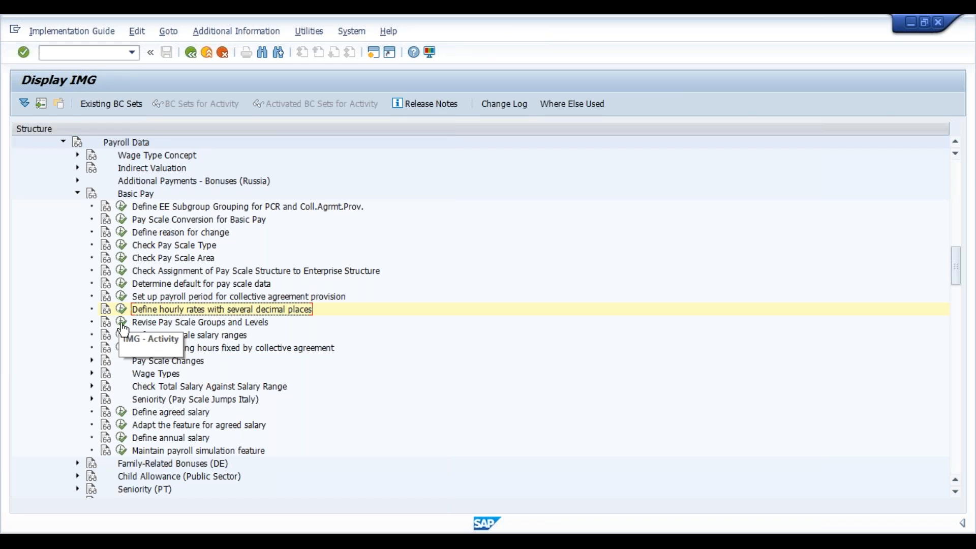
- Execute Revise Pay Scale Groups and Levels for pay scale type HR (Human Resources) and pay scale area 02 (Rest of India)
click(122, 325)
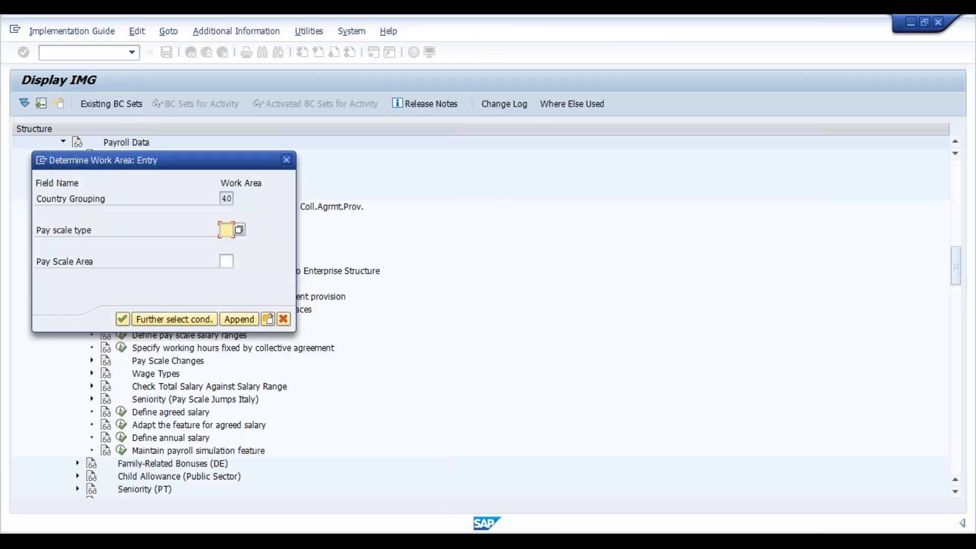
click(240, 230)
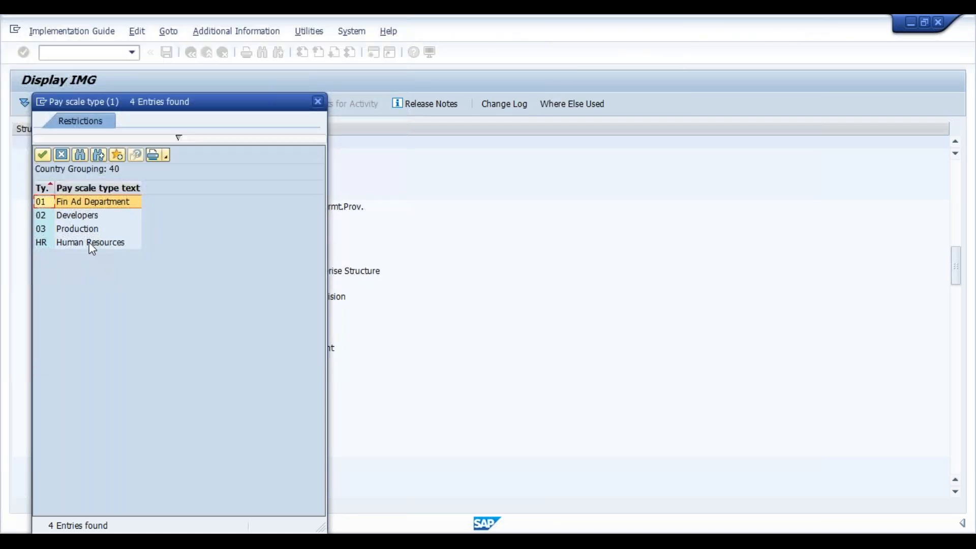
double_click(74, 243)
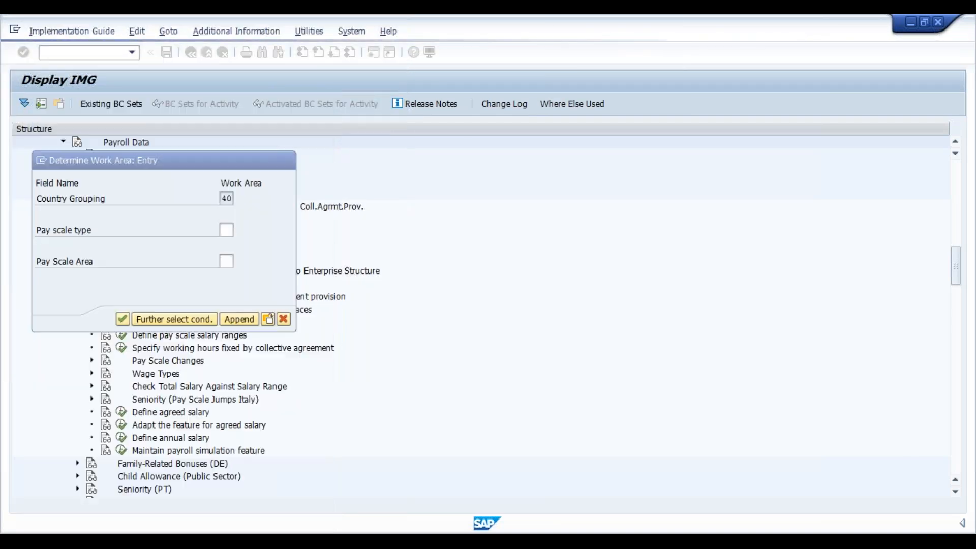
click(225, 261)
click(239, 261)
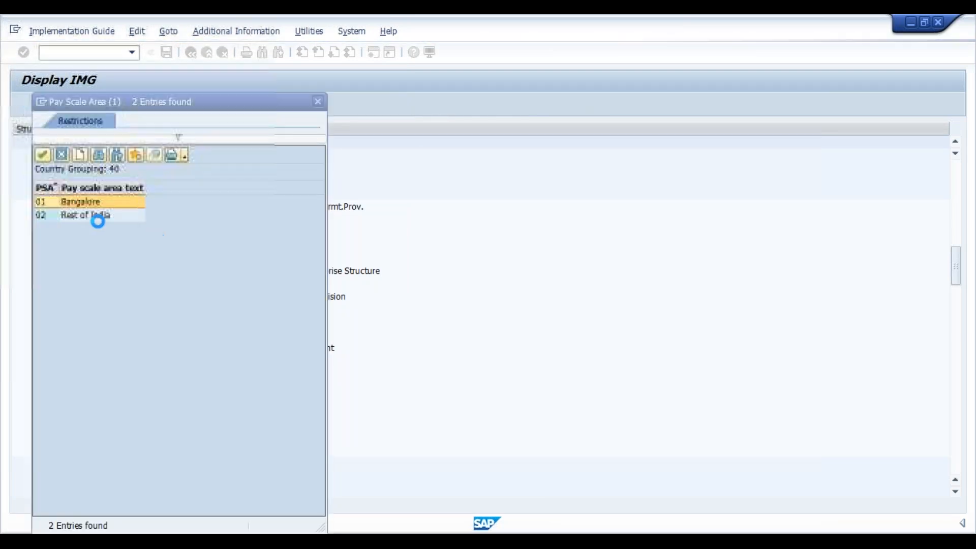
double_click(95, 220)
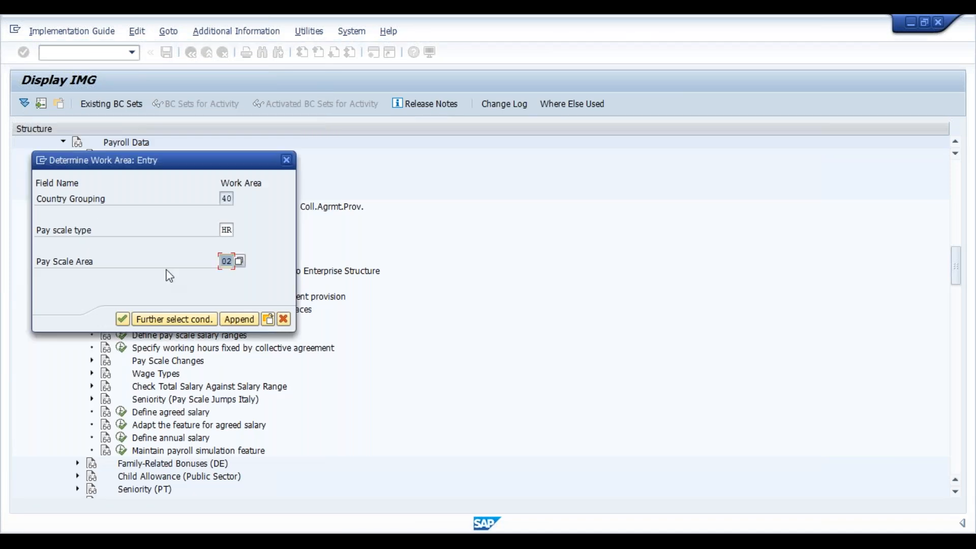
click(124, 320)
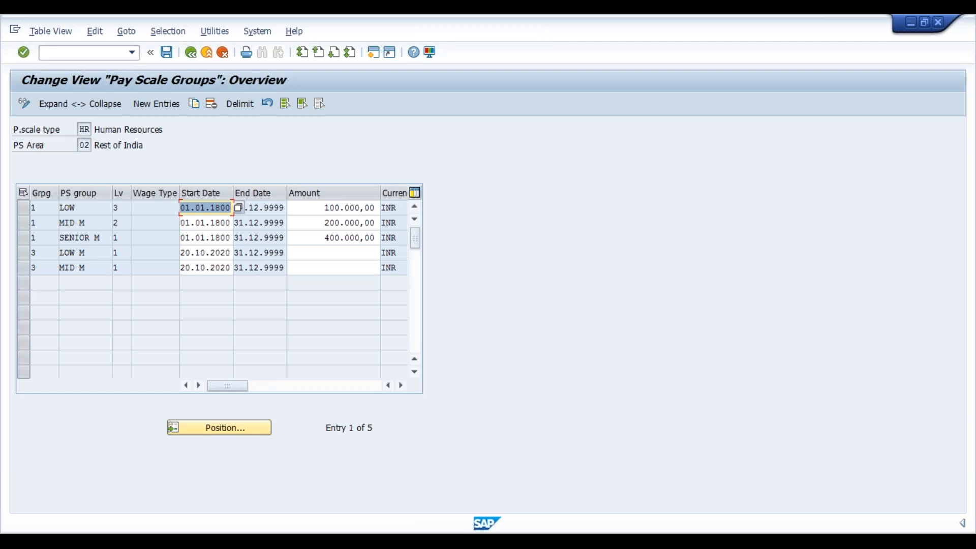
- Start a new pay scale group entry for Human Resources, Rest of India, with grouping 3
click(174, 107)
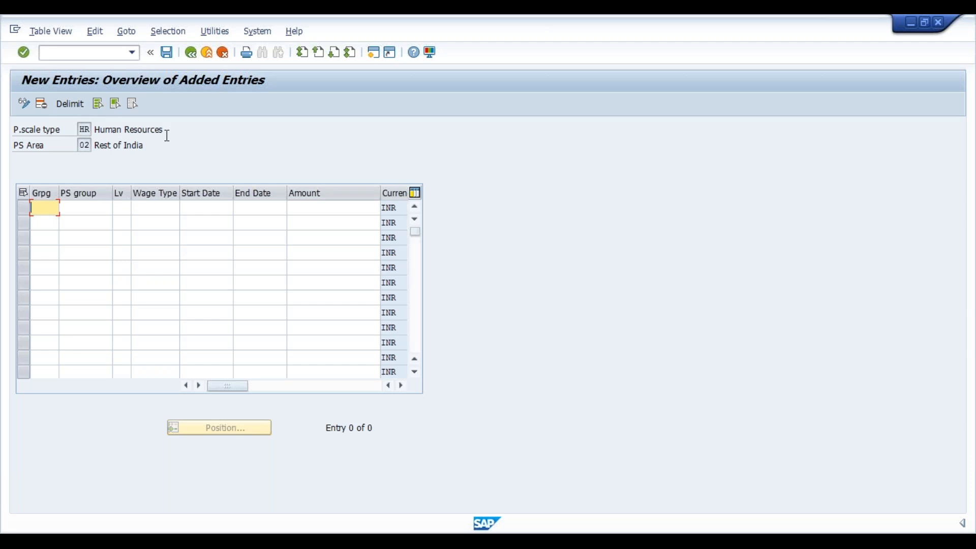
key(BackSpace)
text(2)
key(Tab)
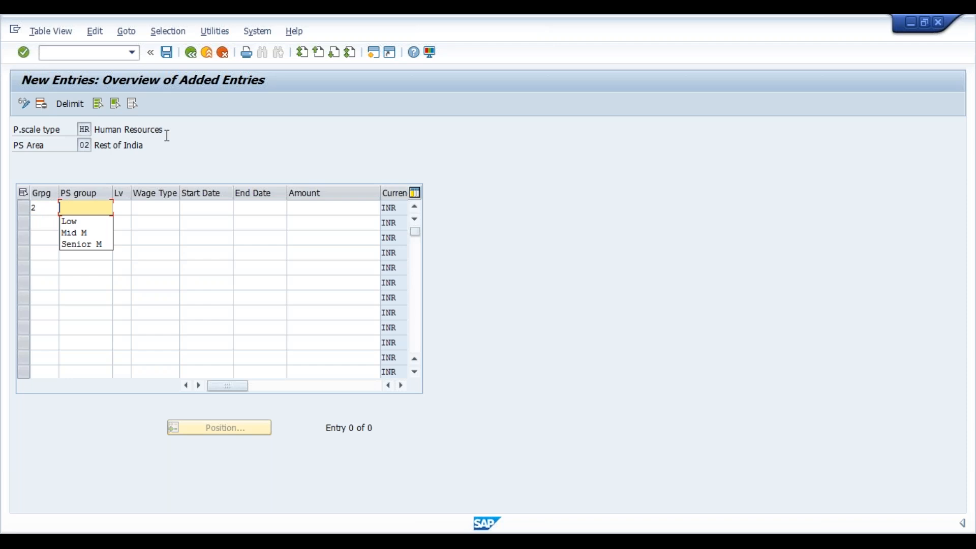
key(shift+Tab)
text(3)
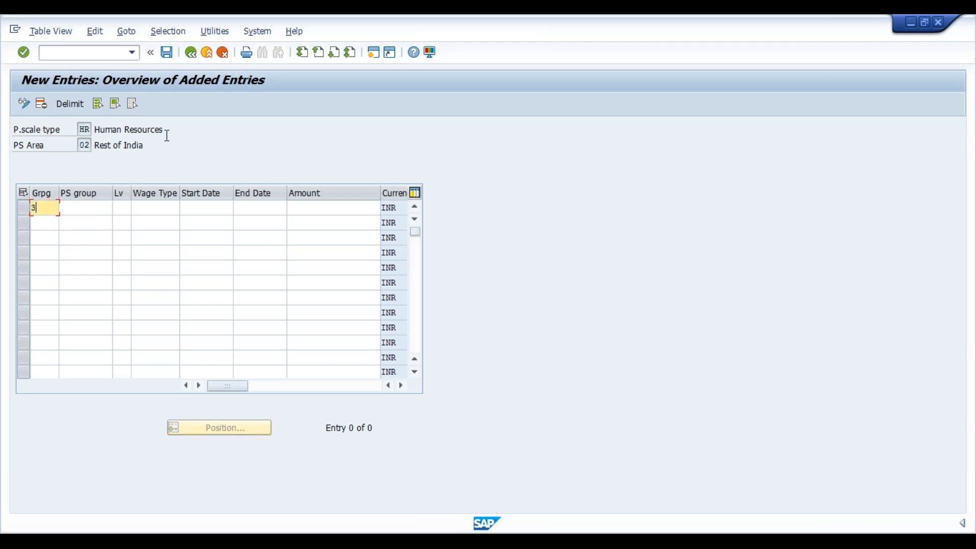
- Set the new entry's pay scale group to Senior M and its level to 1
key(Tab)
key(Down)
key(Down)
key(Tab)
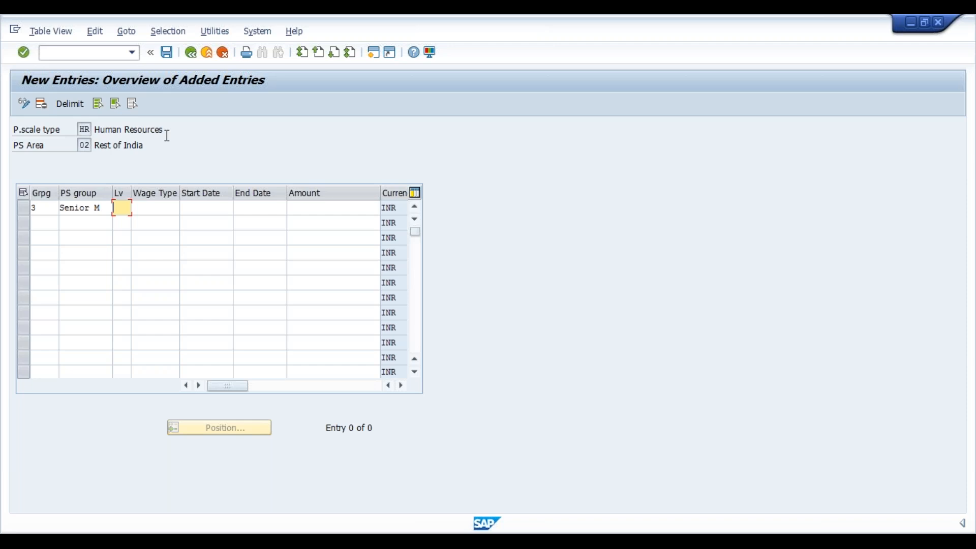
text(1)
- Set the Senior M entry's validity from 01.01.1800 to 31.12.9999, leaving the wage type blank
key(Tab)
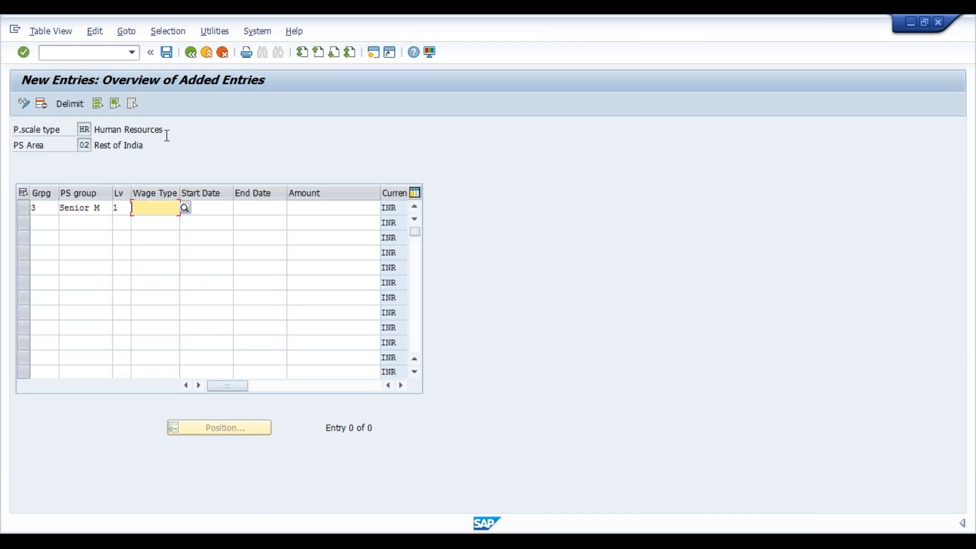
key(Tab)
key(Down)
key(Tab)
key(Down)
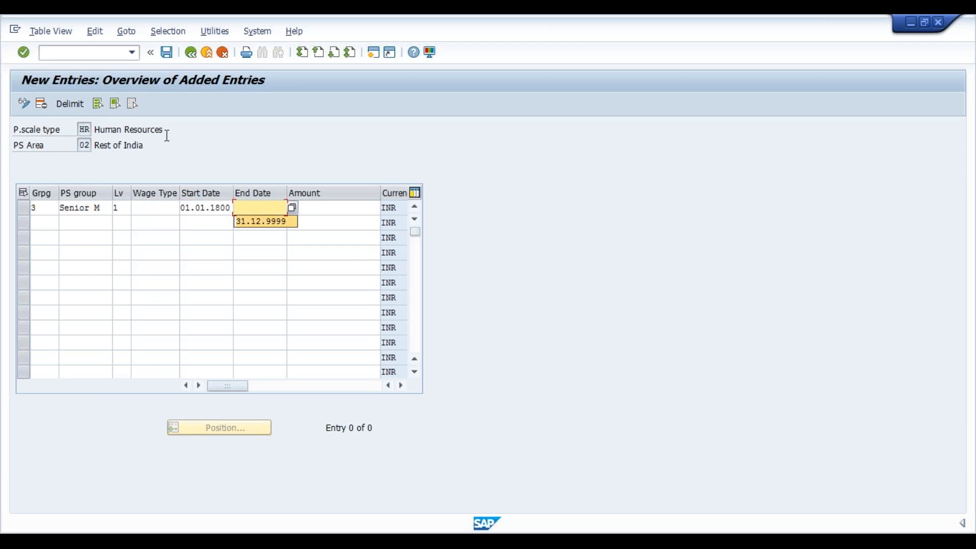
key(Tab)
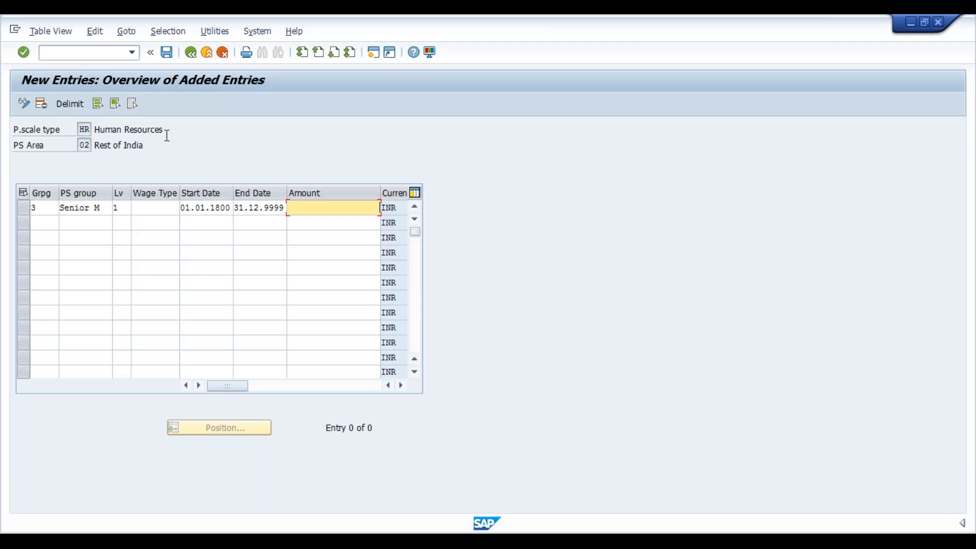
- Set the Senior M entry's amount to 4000000 INR
text(49)
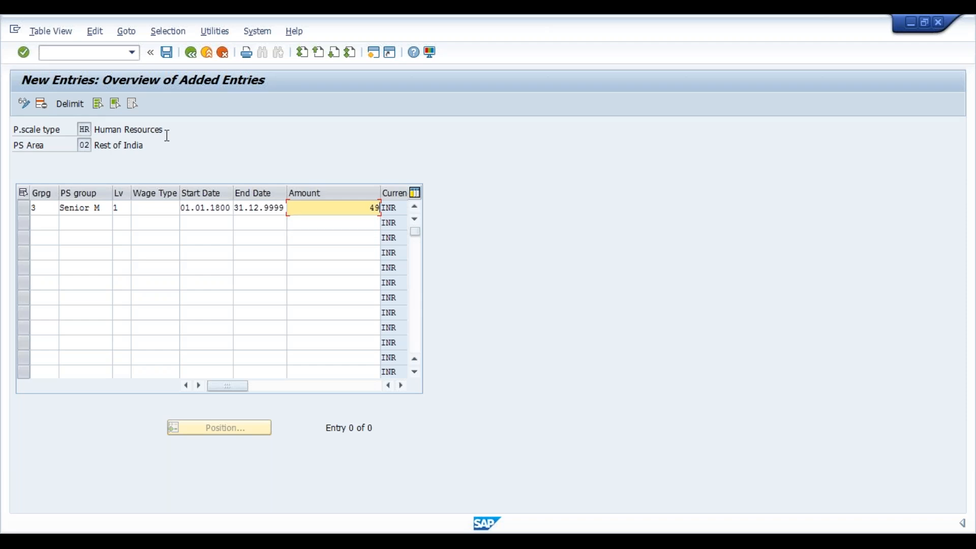
key(BackSpace)
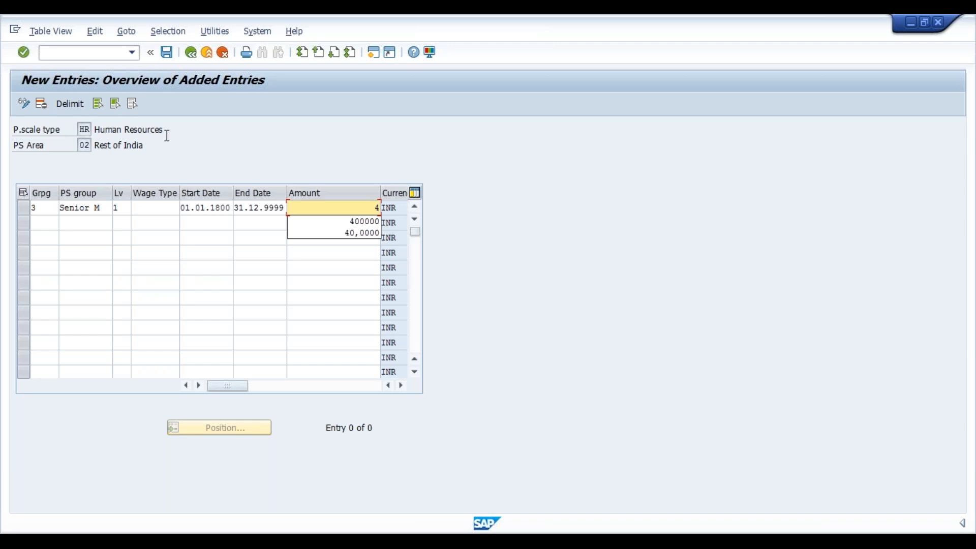
text(0000)
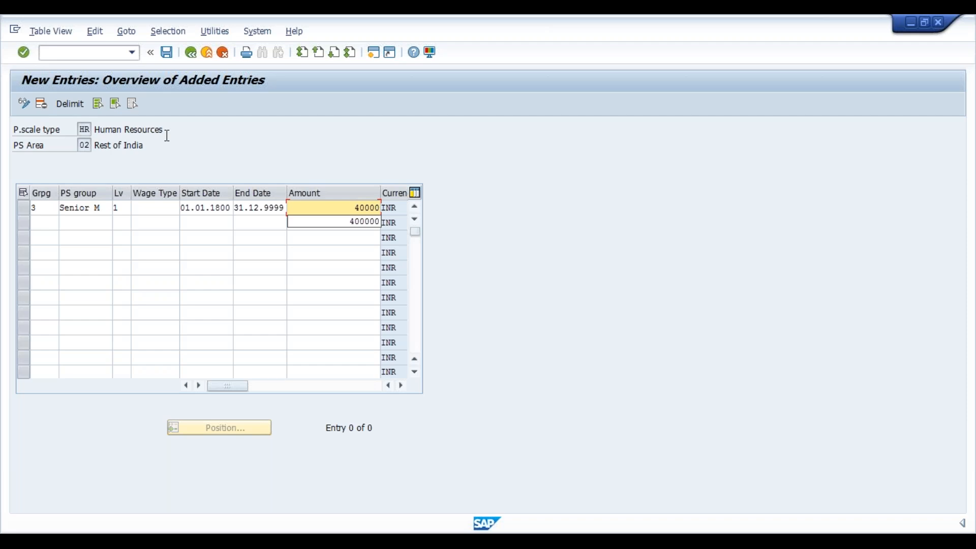
text(00)
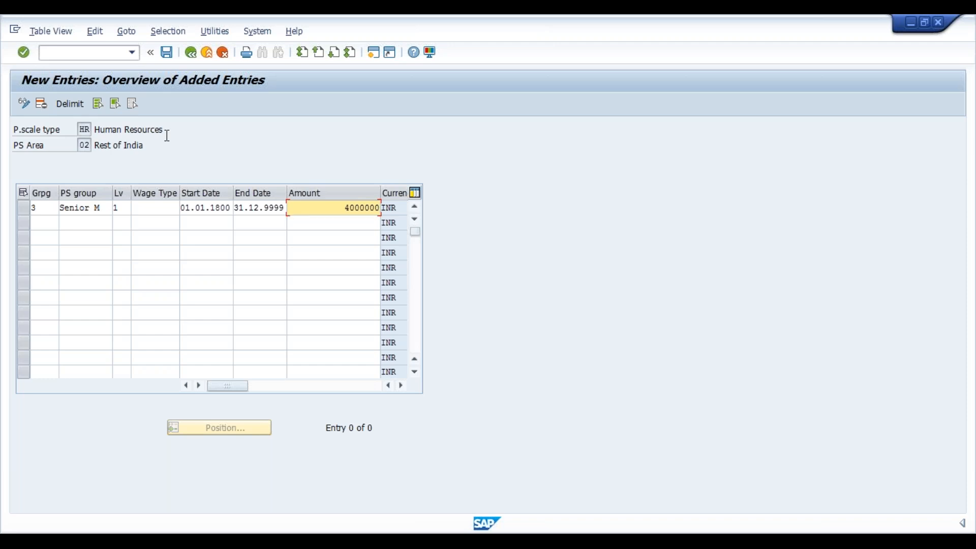
key(Tab)
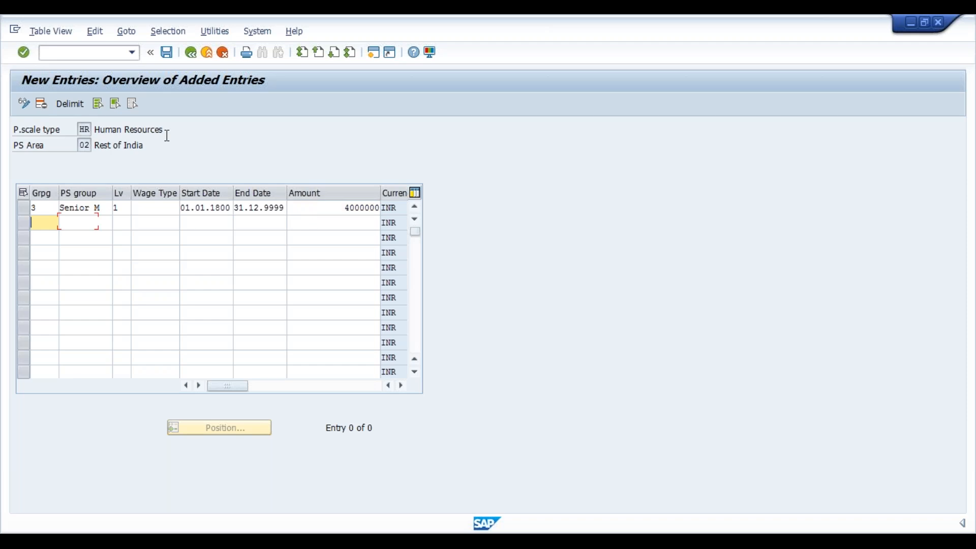
- Add a second entry with grouping 3, pay scale group Mid M and level 1
text(3)
key(Tab)
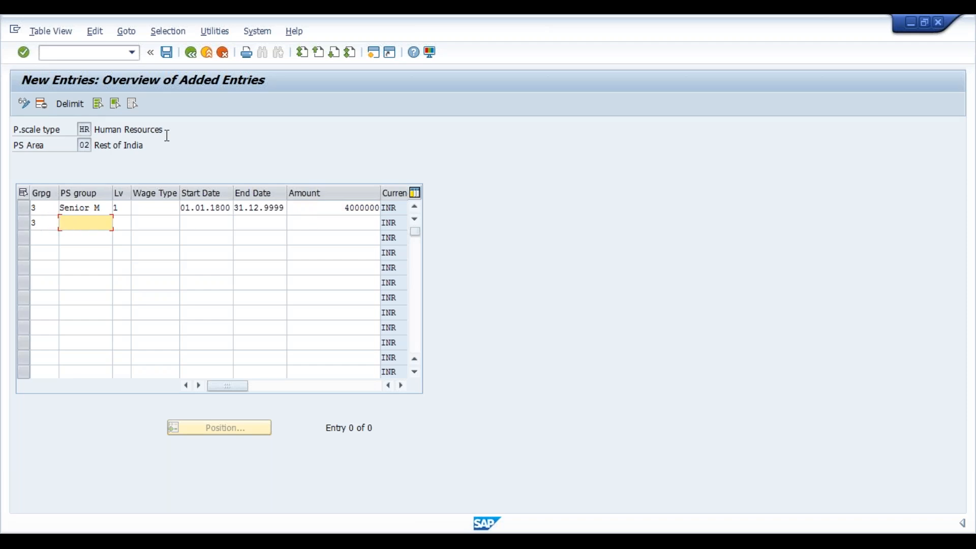
text(M)
key(Down)
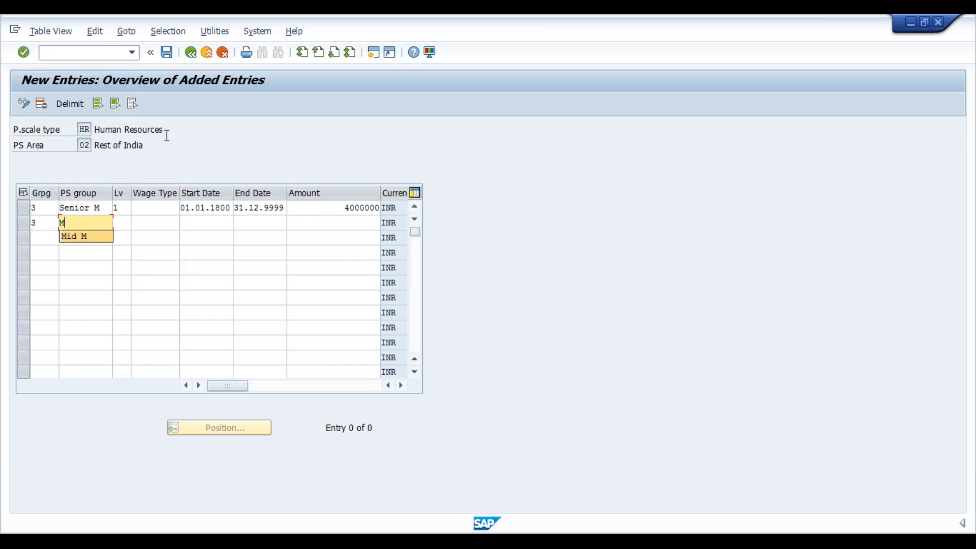
key(Tab)
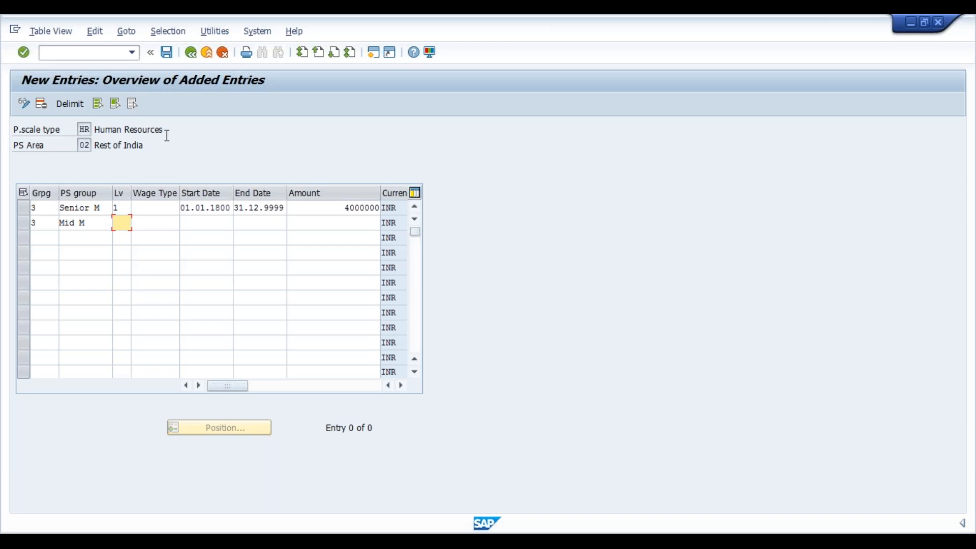
text(1)
- Give the Mid M entry a validity of 01.01.1800 to 31.12.9999 and an amount of 2000000 INR
key(Tab)
key(Tab)
key(Tab)
key(Tab)
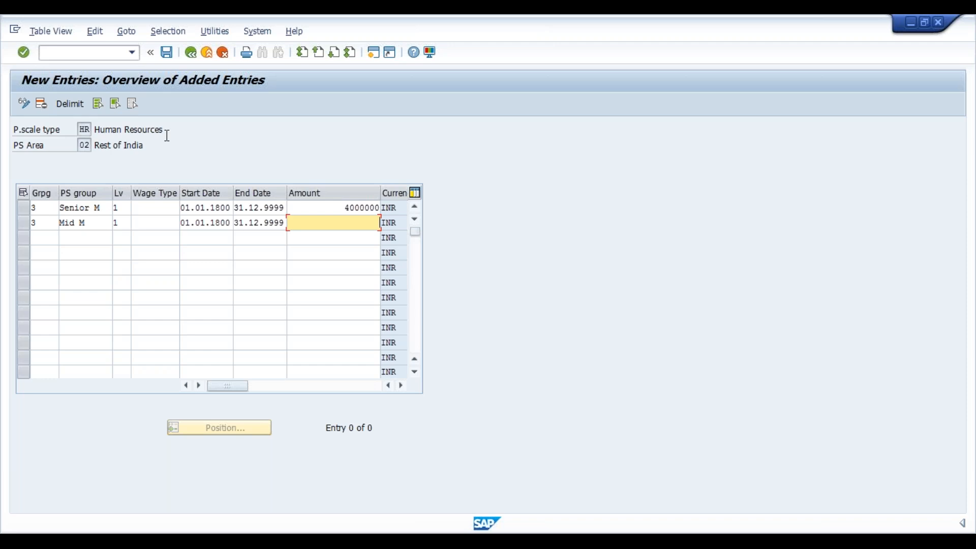
text(2000000)
key(Tab)
- Add a third entry with grouping 3, pay scale group Low and level 1
text(3)
key(Tab)
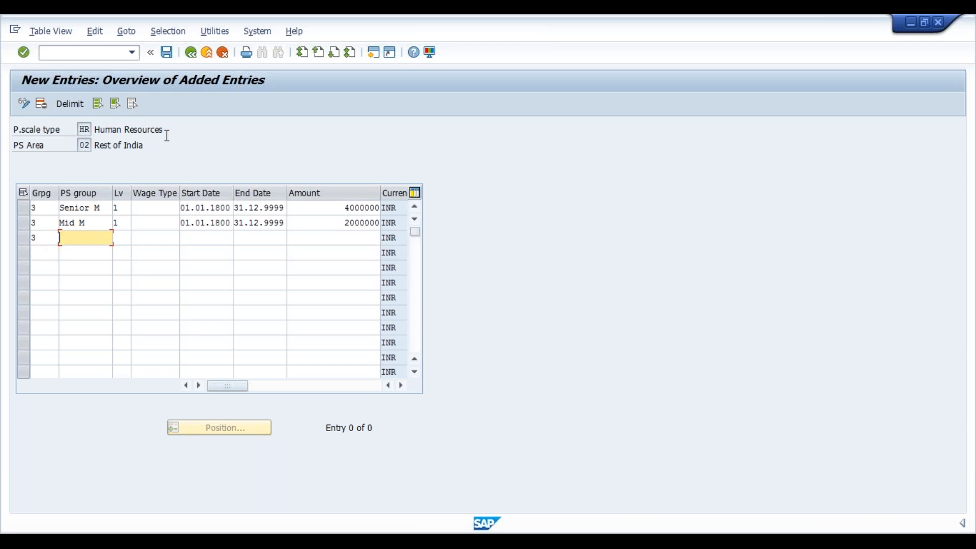
text(KL)
key(BackSpace)
key(BackSpace)
text(Low)
key(Tab)
text(2)
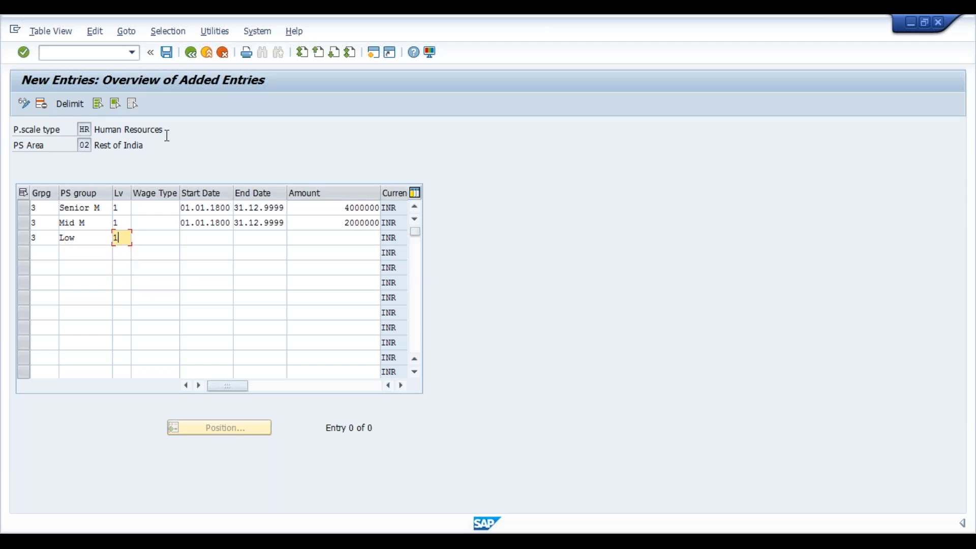
- Give the Low entry a validity of 01.01.1800 to 31.12.9999 and an amount of 100000 INR
key(Tab)
key(Tab)
key(Down)
key(Down)
key(Tab)
key(Down)
key(Down)
key(Tab)
key(Down)
key(Down)
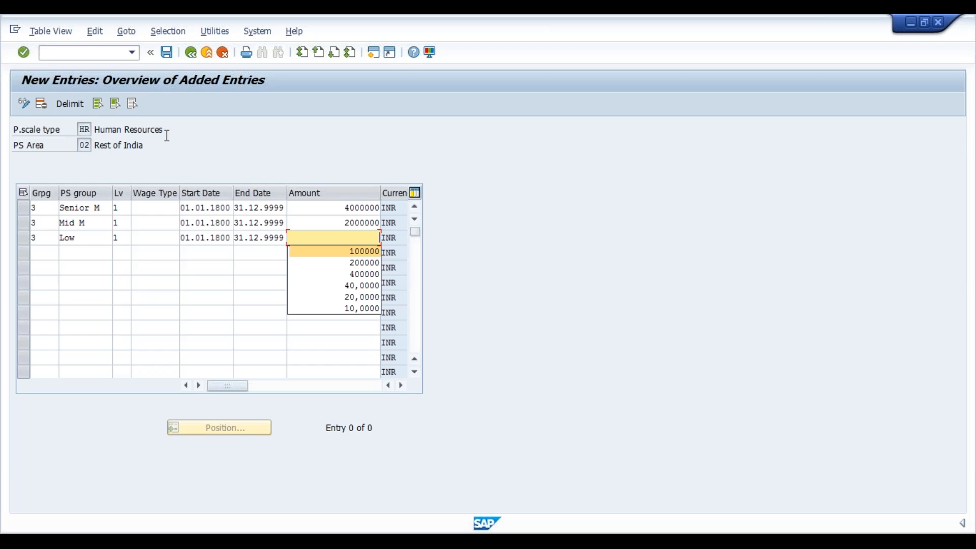
key(Tab)
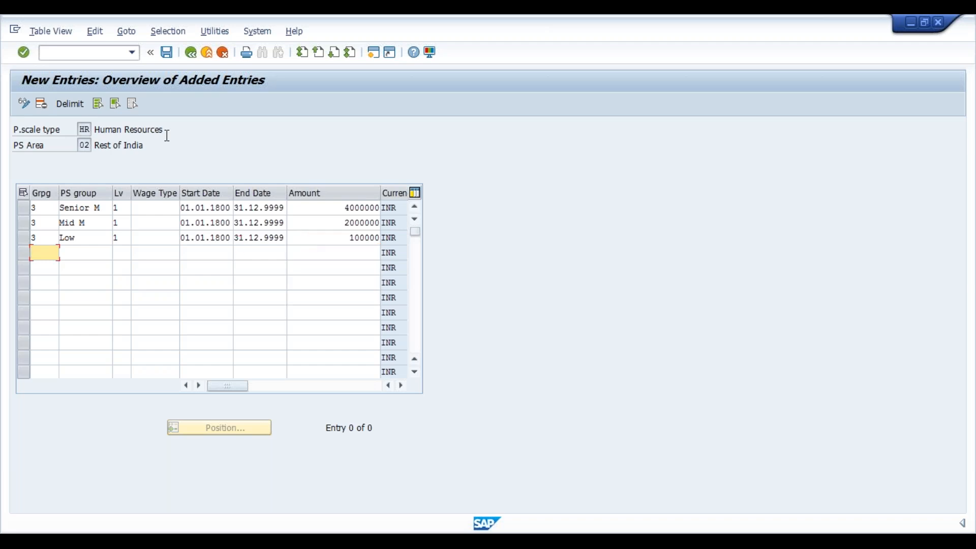
- Change the Low entry's amount to 1000000 INR and validate the new entries
key(Tab)
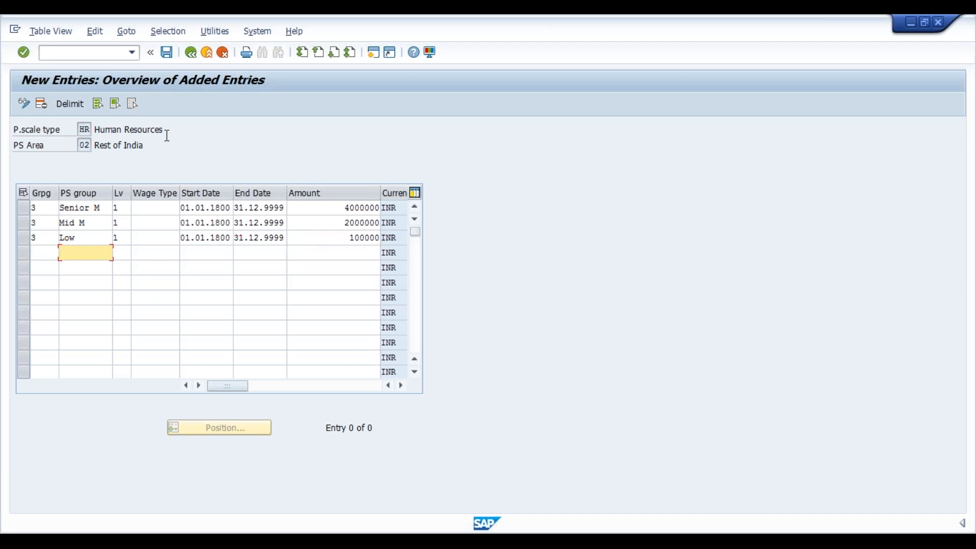
key(Tab)
key(Tab)
key(Up)
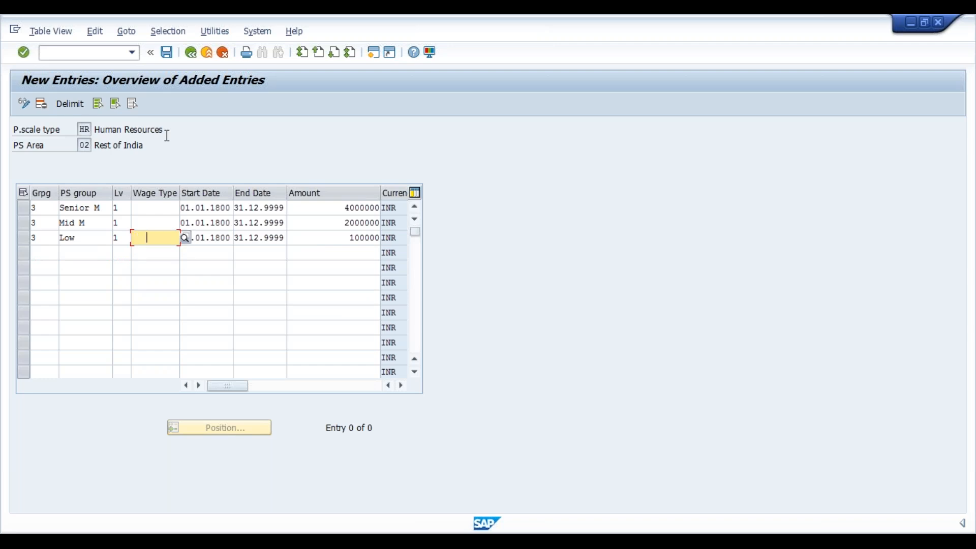
key(Tab)
key(Tab)
key(Tab)
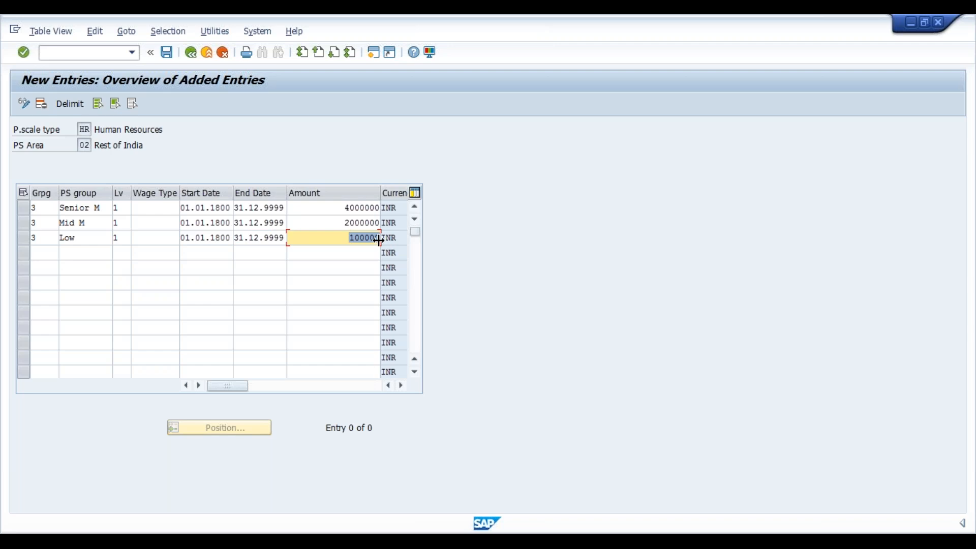
drag(379, 239, 376, 239)
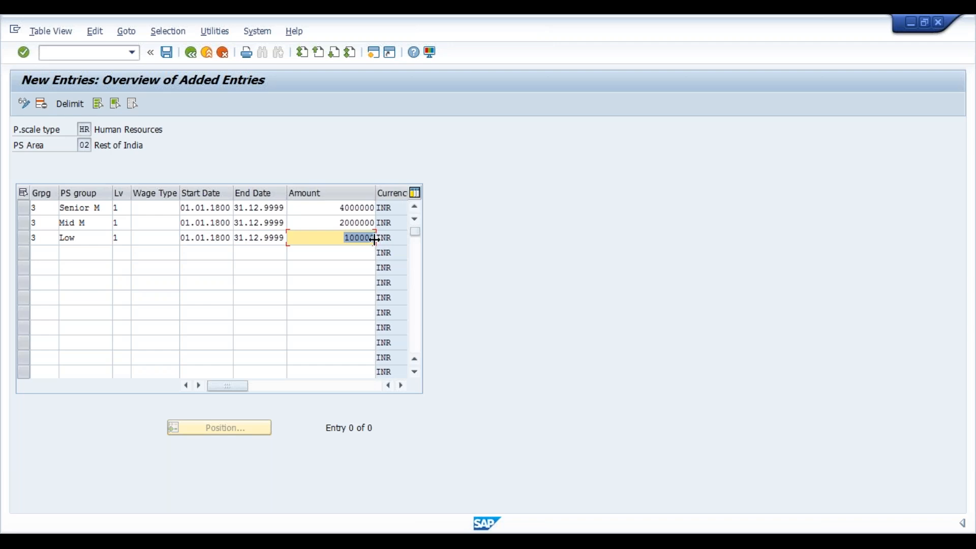
click(370, 239)
text(00)
key(Return)
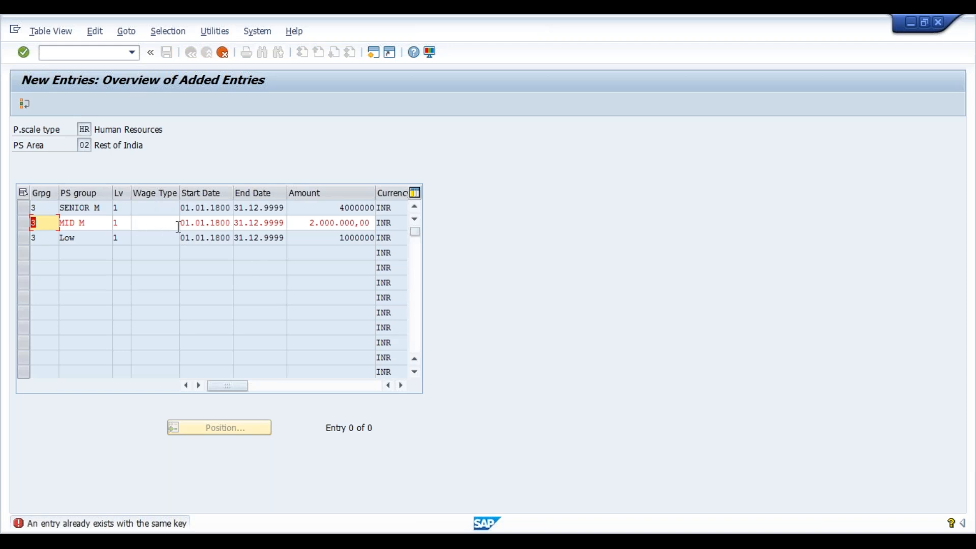
- Try to resolve the Mid M entry's error by removing one zero from its amount and validating it
click(353, 223)
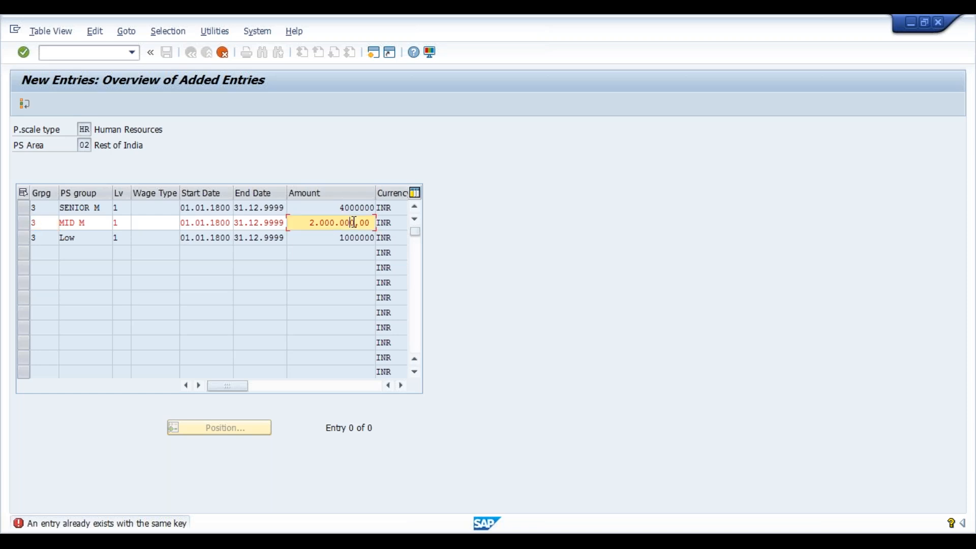
key(BackSpace)
key(Return)
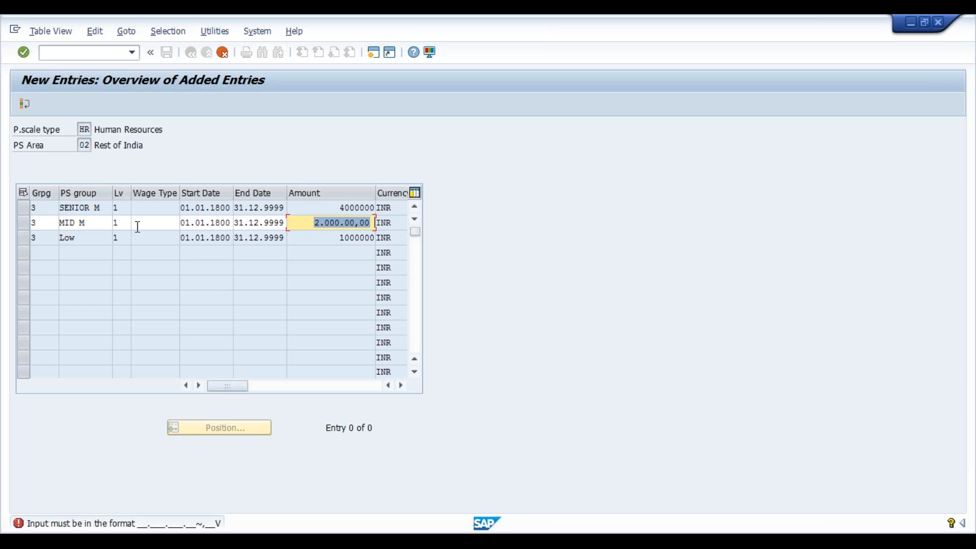
click(53, 222)
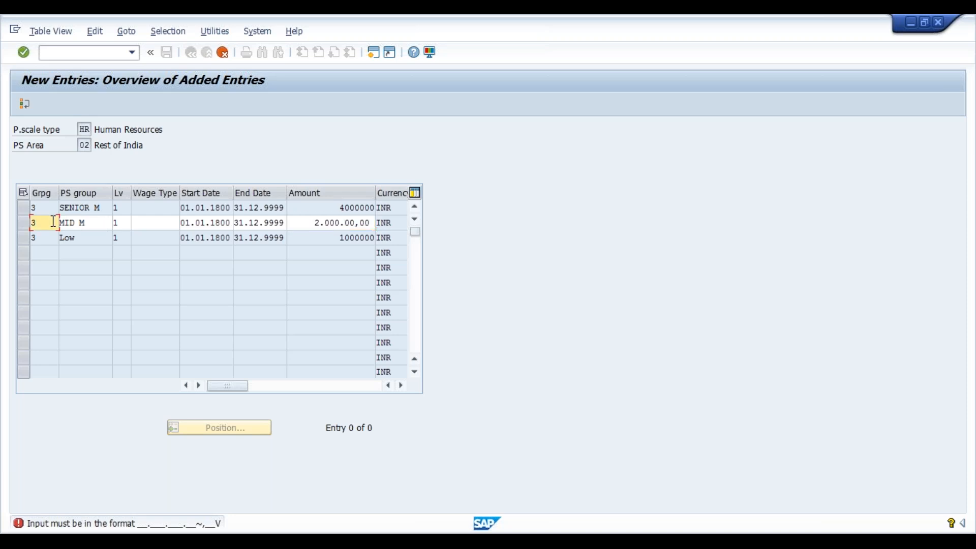
key(Return)
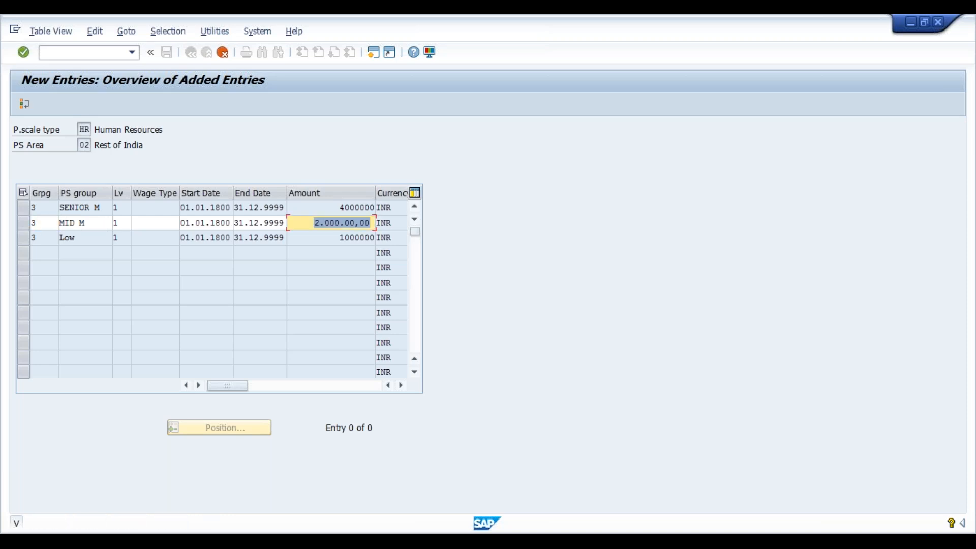
- Set the Mid M entry's grouping to 4 and its amount to 200000 INR, then validate the entries
click(53, 222)
key(BackSpace)
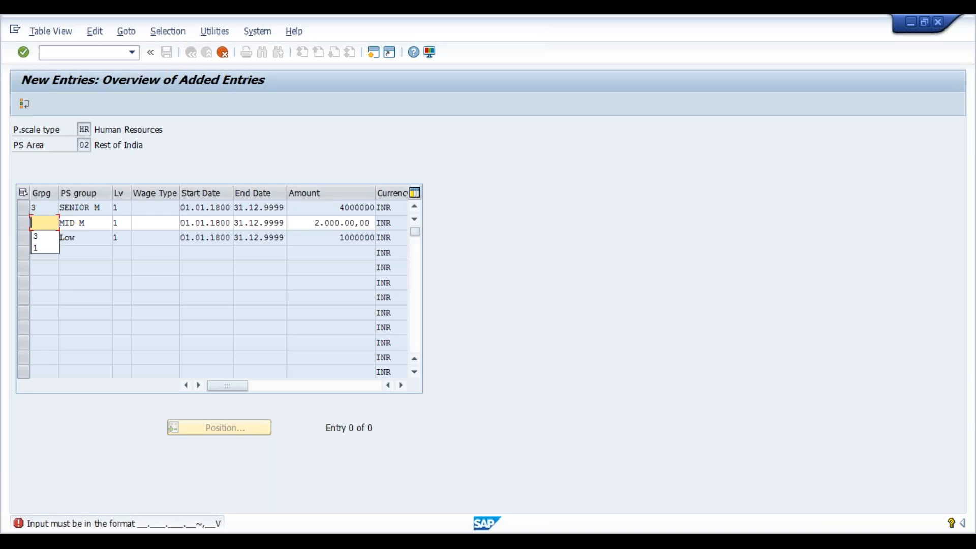
text(4)
key(Return)
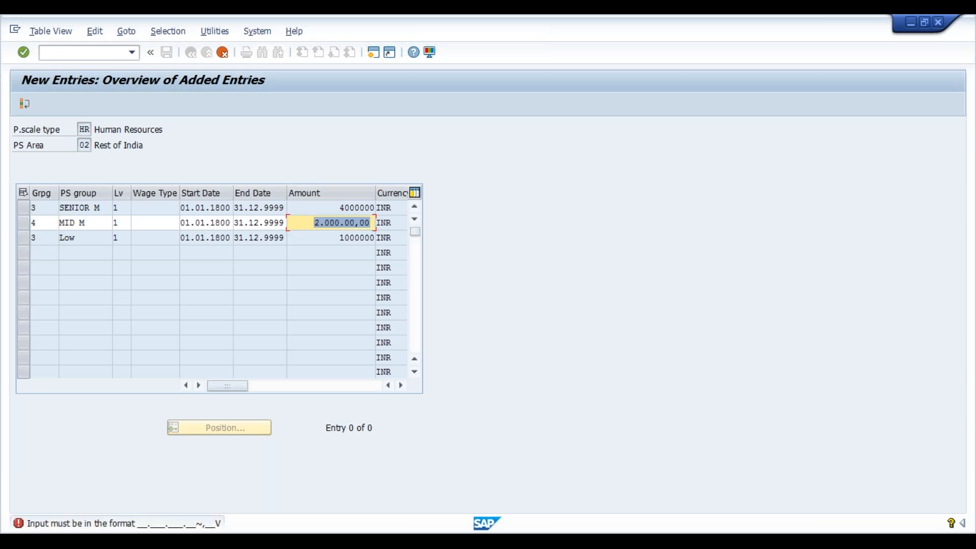
key(BackSpace)
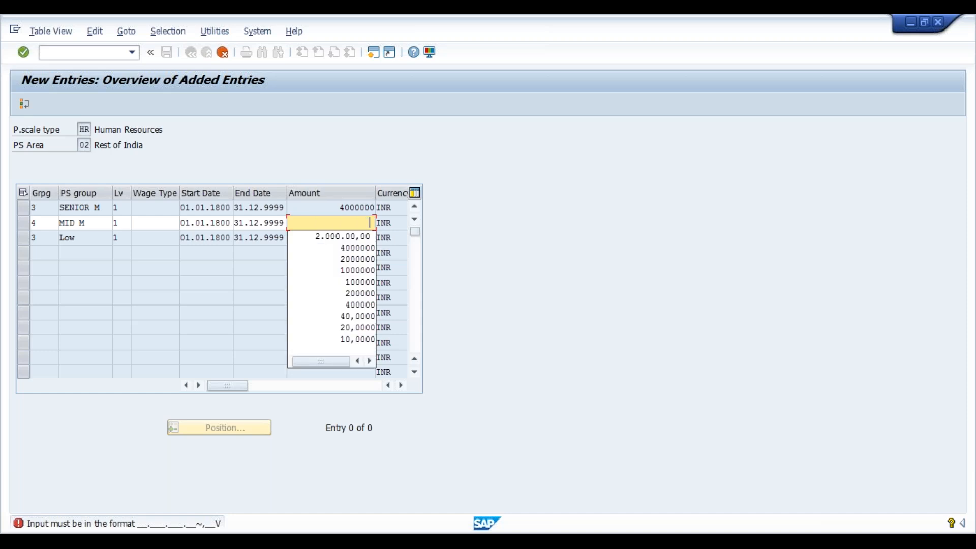
text(200000)
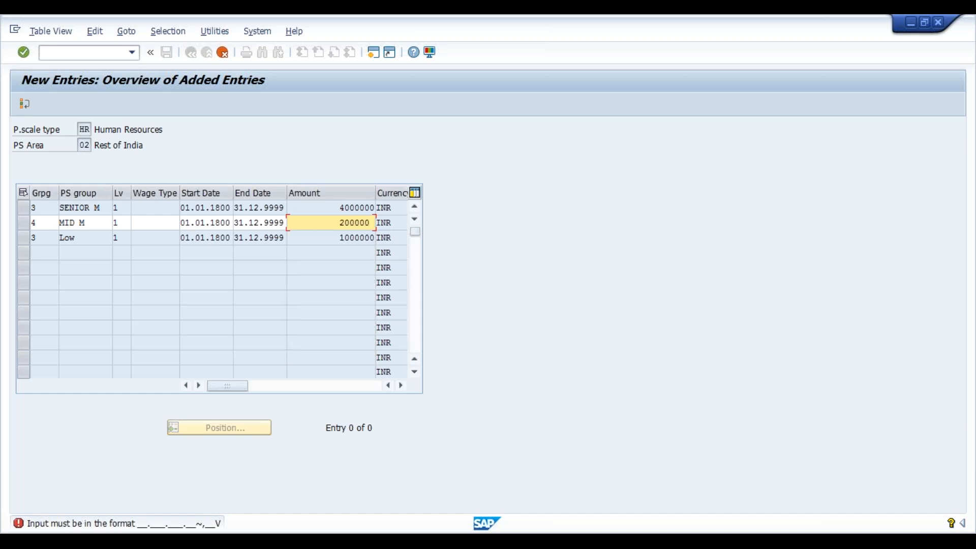
key(Return)
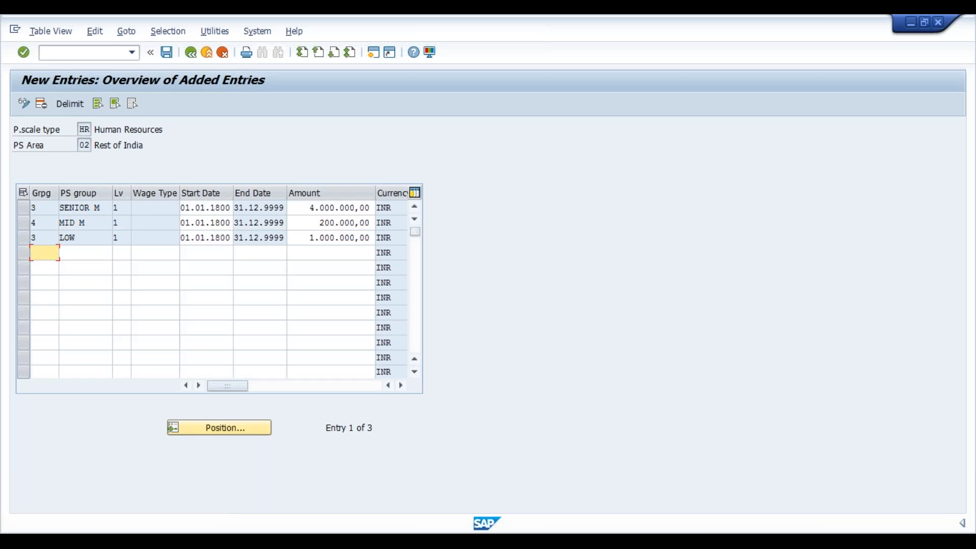
- Save the new pay scale group entries and return to the implementation guide
key(ctrl+s)
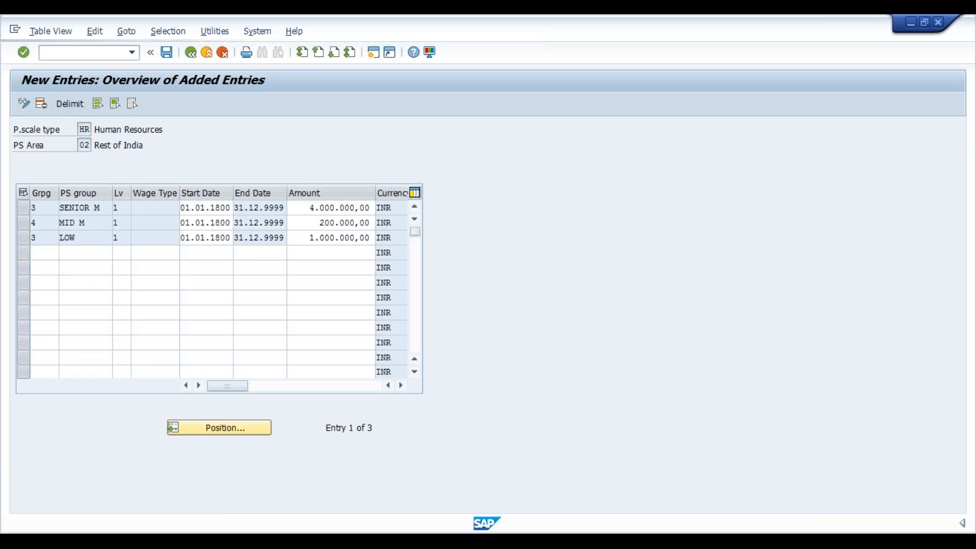
click(213, 256)
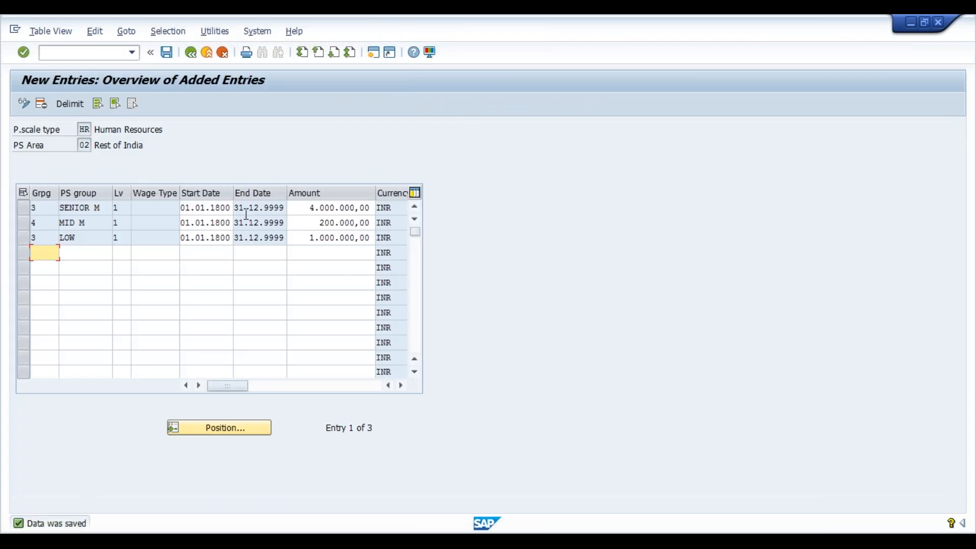
click(192, 53)
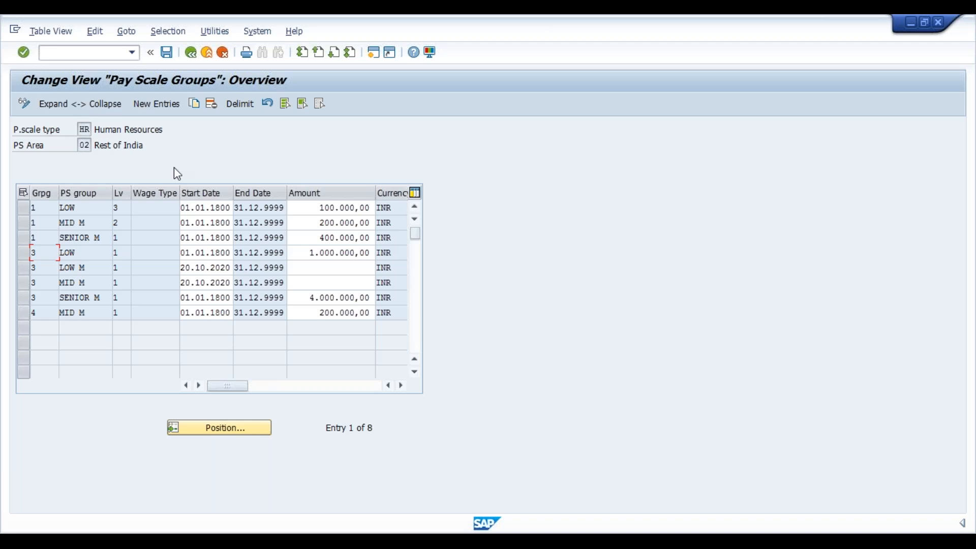
click(190, 53)
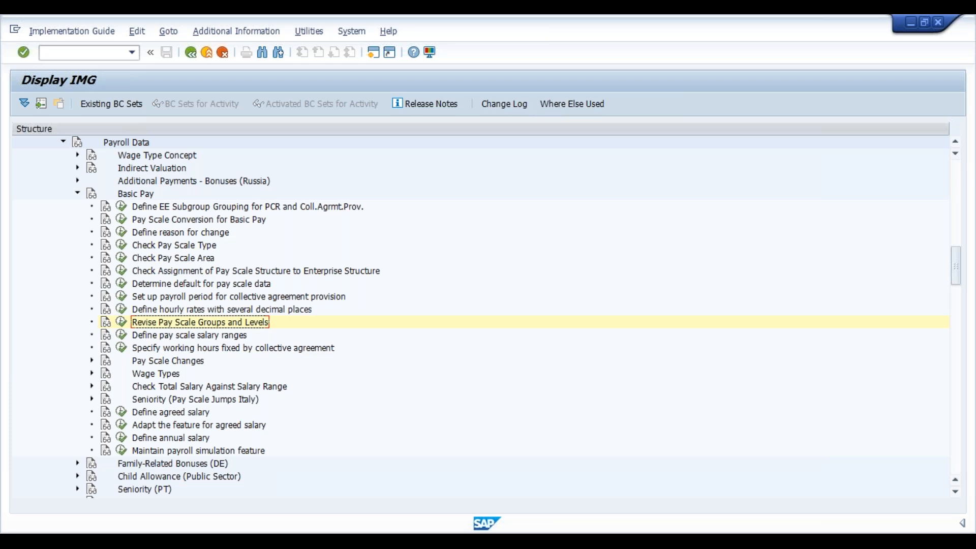
- Open the definition of pay scale salary ranges and examine the existing entries' pay scale type, area, grouping, group, level and validity dates
click(121, 335)
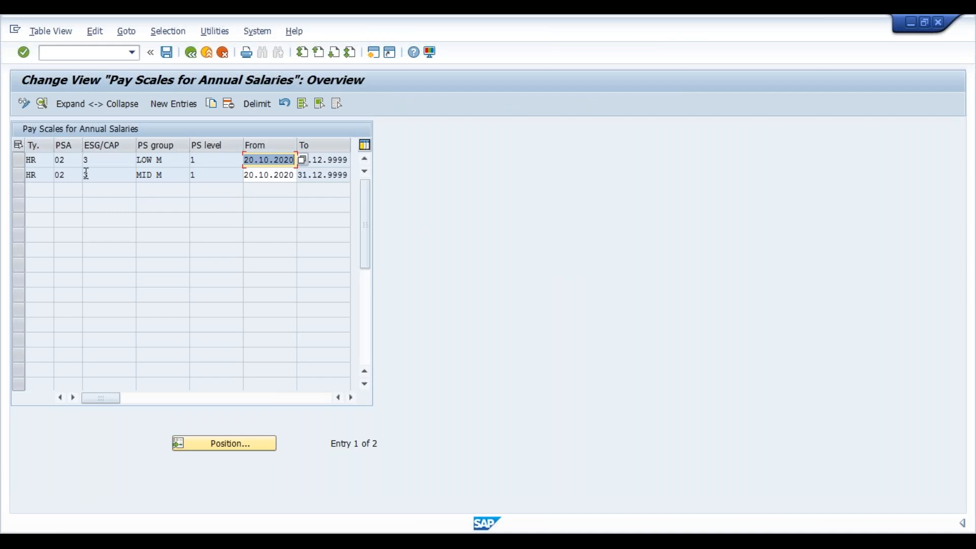
click(46, 178)
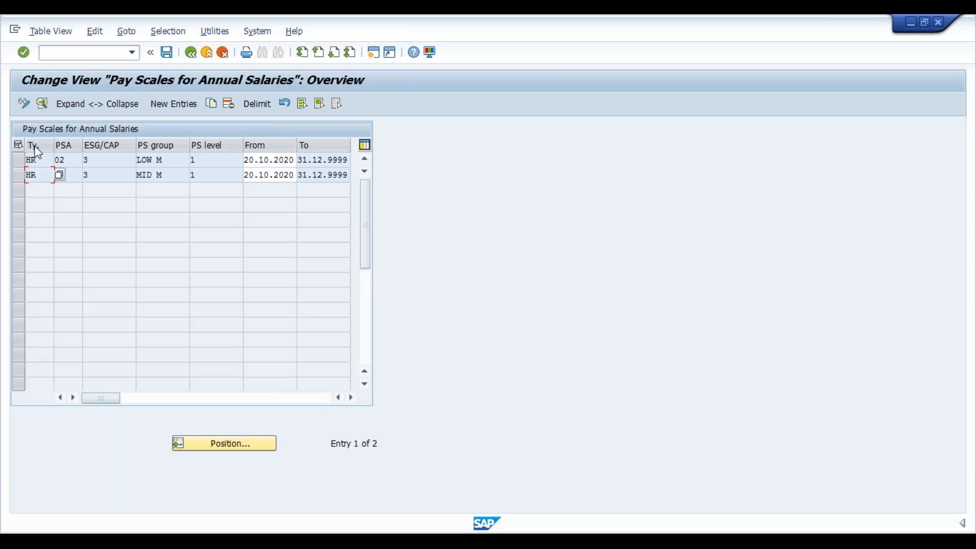
click(72, 164)
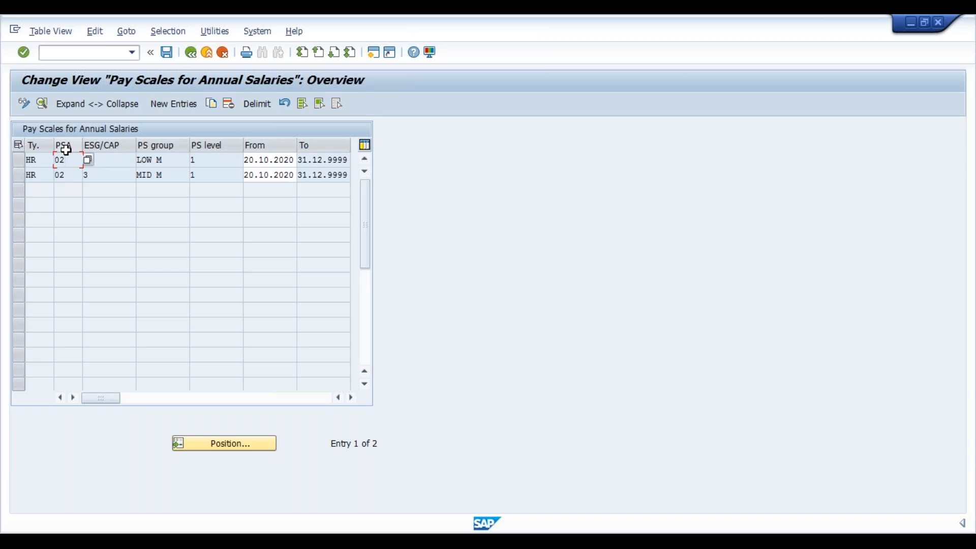
click(127, 164)
text(3)
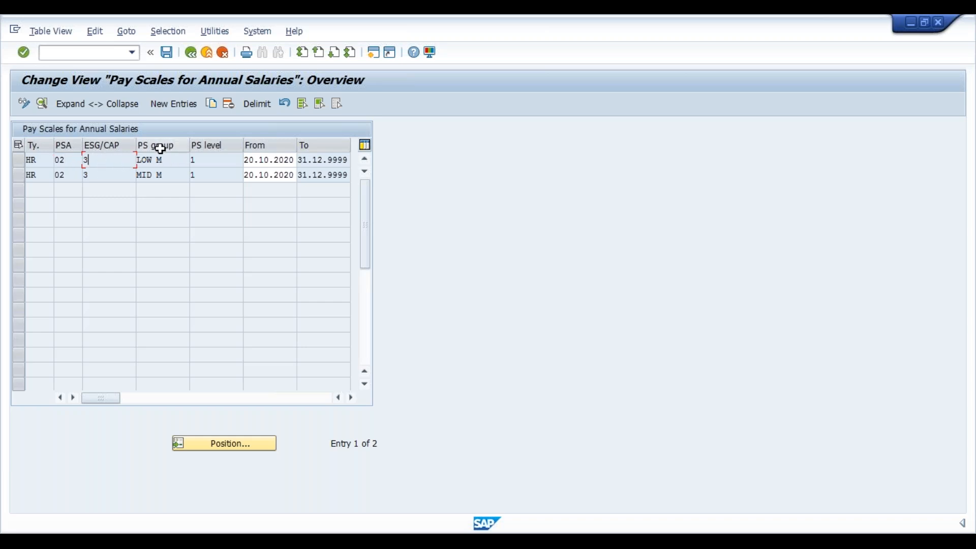
click(168, 178)
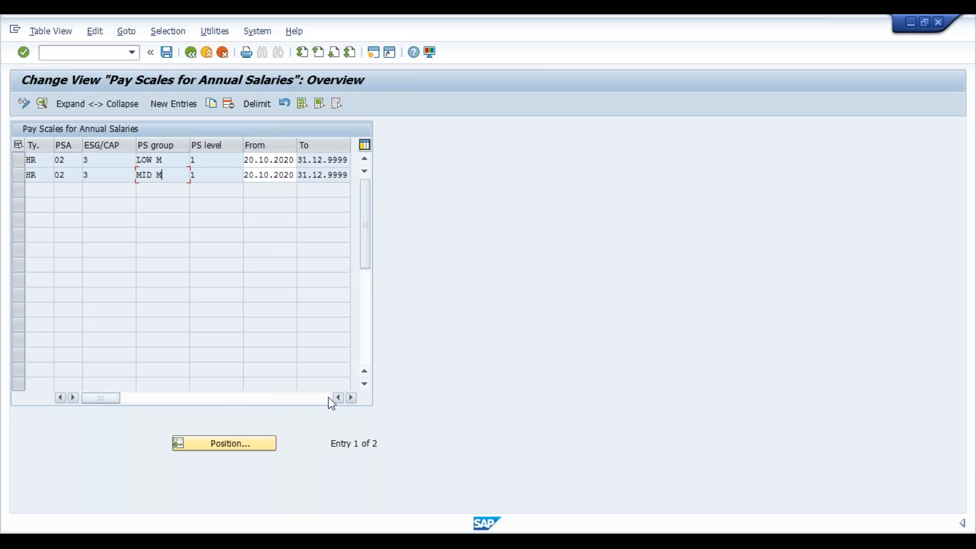
click(351, 397)
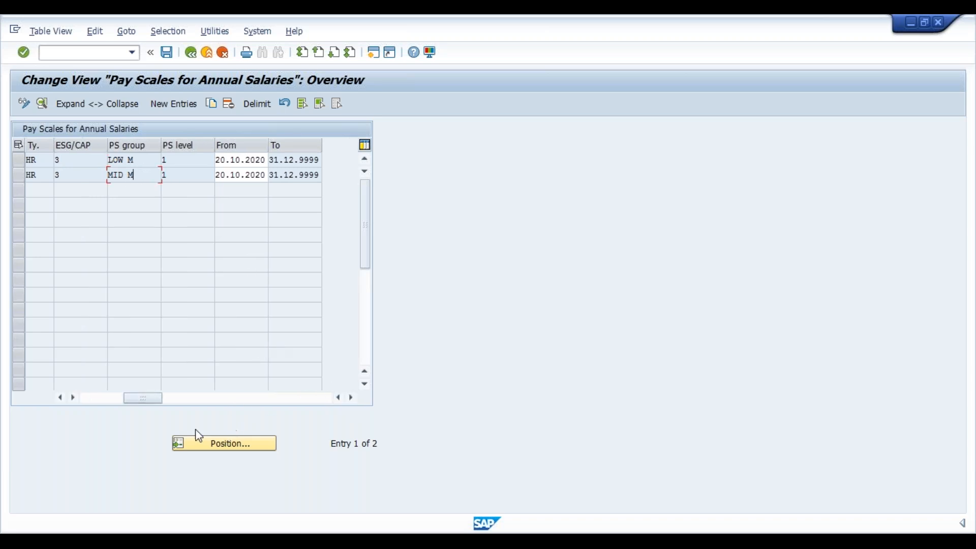
drag(148, 399, 53, 388)
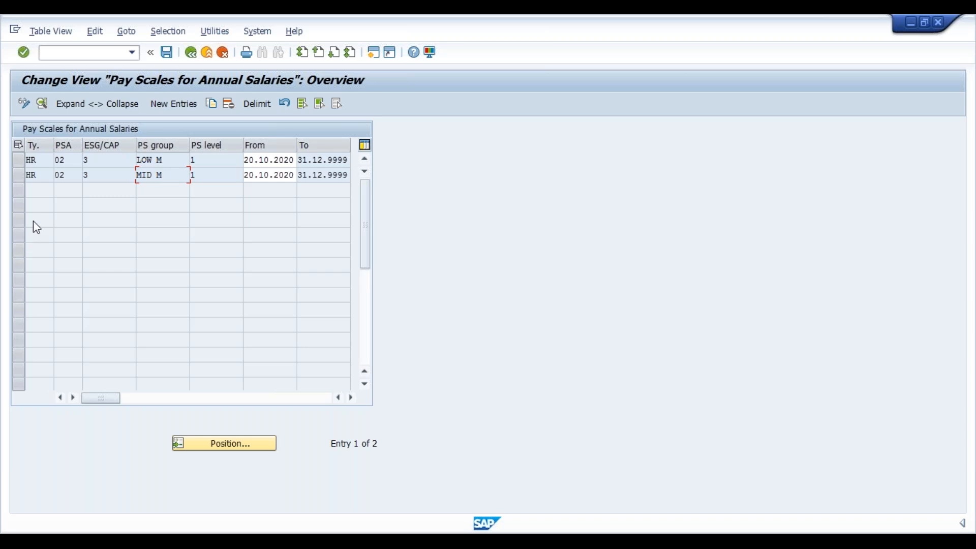
click(42, 176)
- Create a new salary range entry with pay scale type HR and period start date 19.10.2020
click(170, 106)
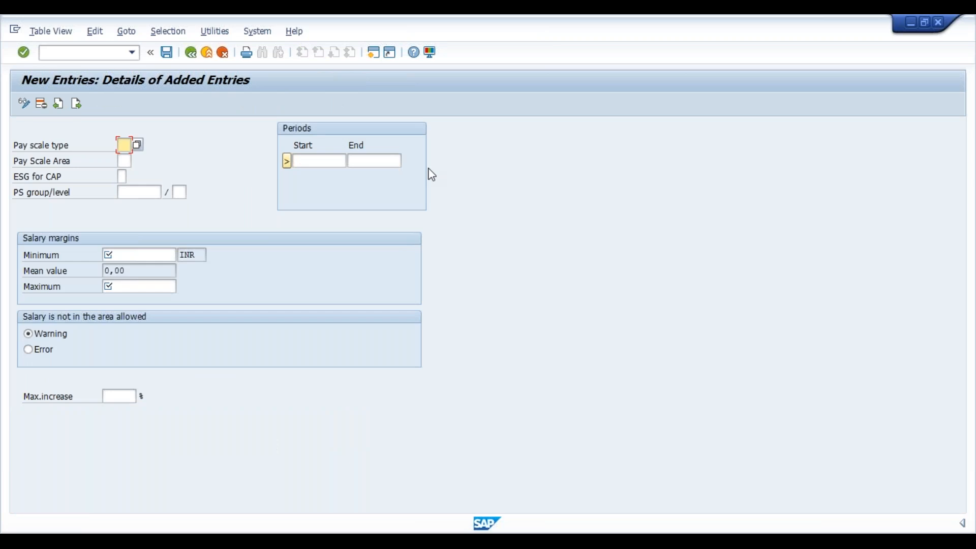
text(HR)
key(Tab)
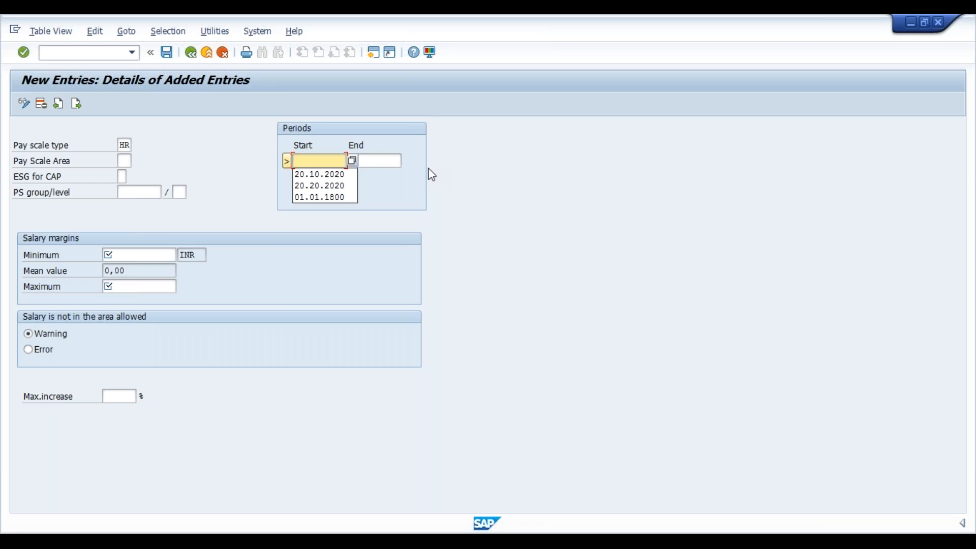
text(19.10.2020)
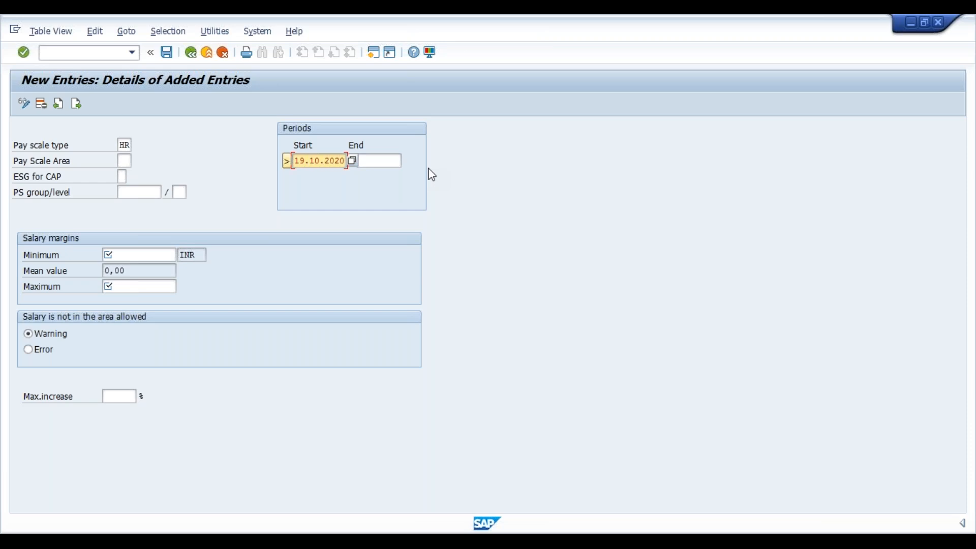
- Set the entry's end date to 31.12.9999 and its pay scale area to 02, Rest of India
key(Tab)
key(Down)
key(Return)
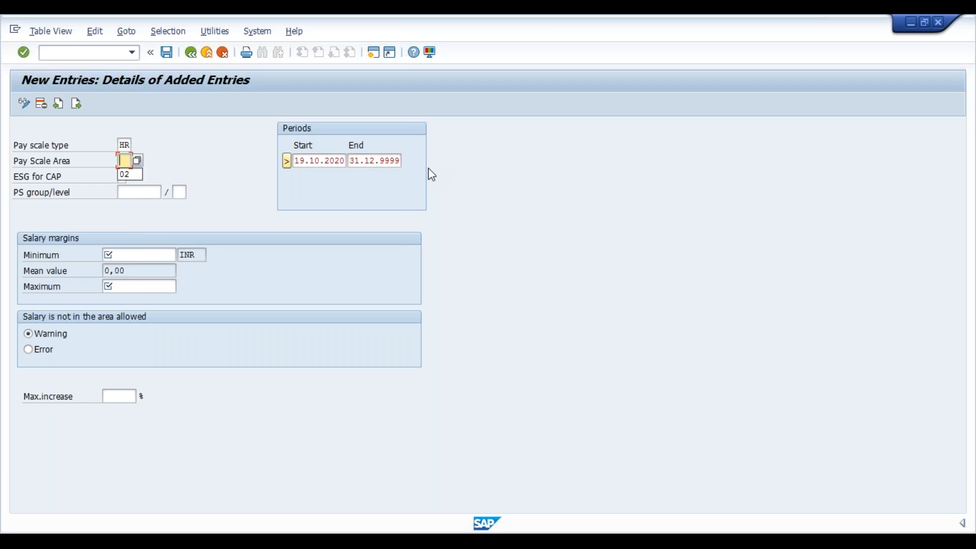
click(137, 161)
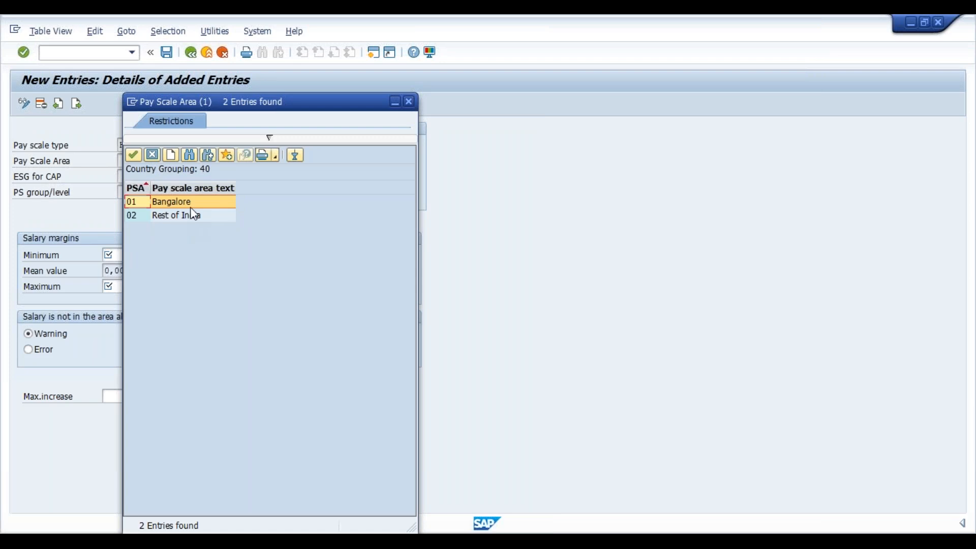
double_click(178, 218)
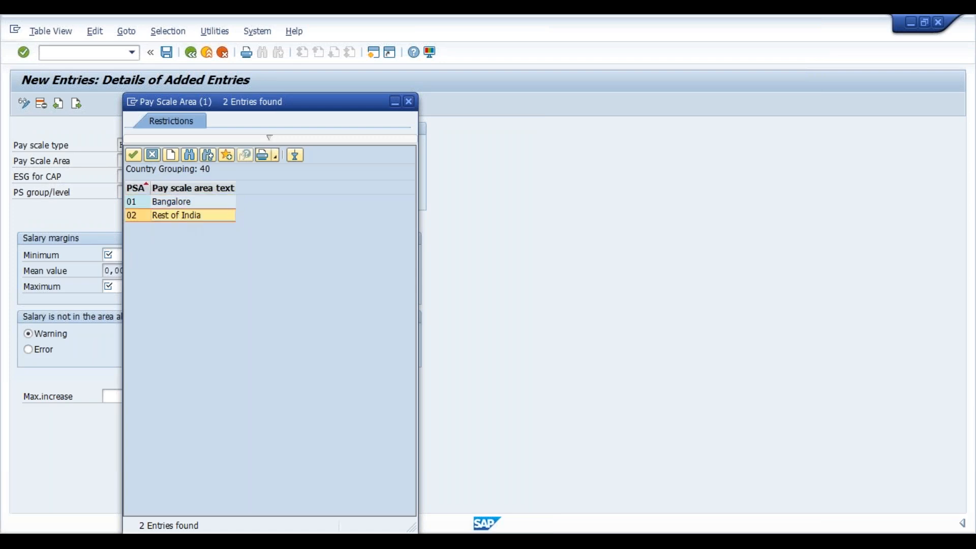
key(Tab)
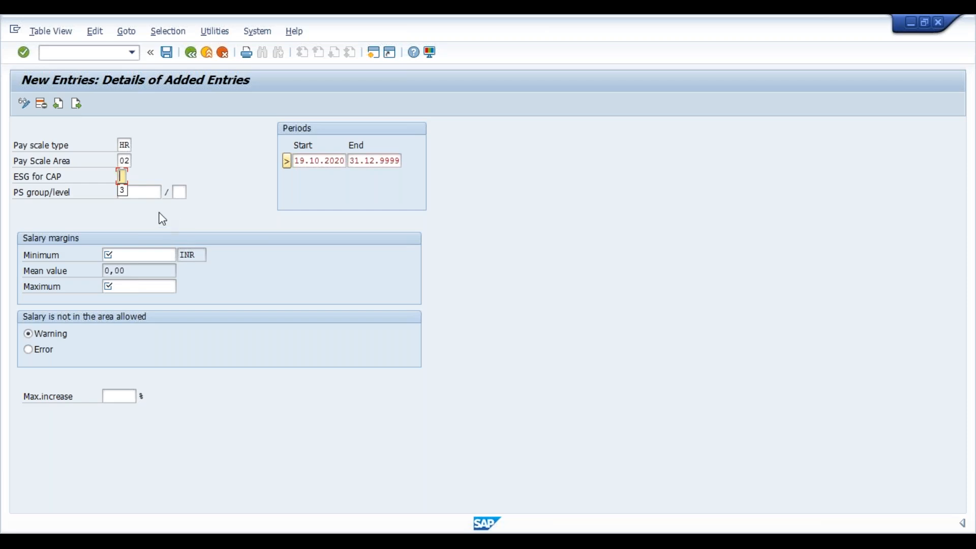
- Check the field help for ESG for CAP and set the grouping to 3
click(122, 176)
right_click(123, 177)
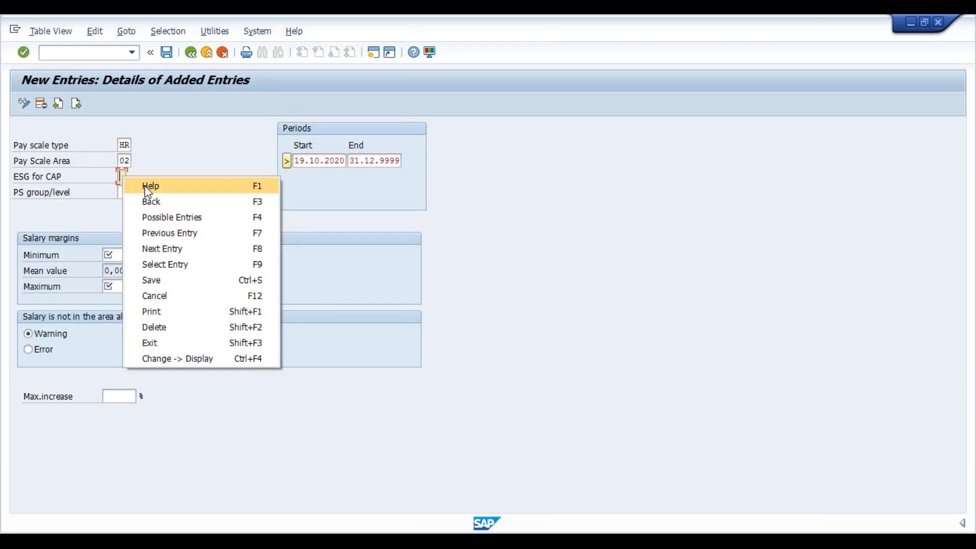
click(144, 186)
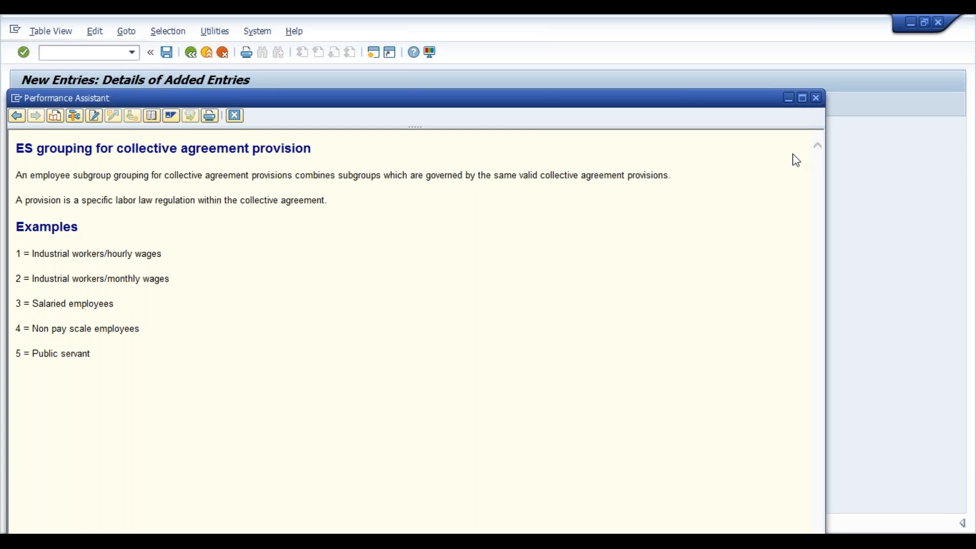
click(816, 98)
text(3)
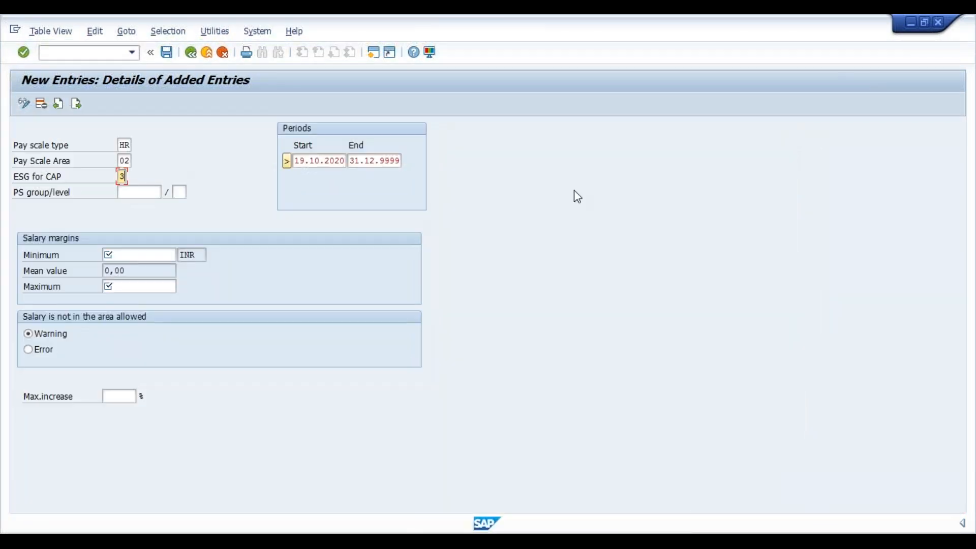
- Set the pay scale group to Sr.Mgt and the level to 1
key(Tab)
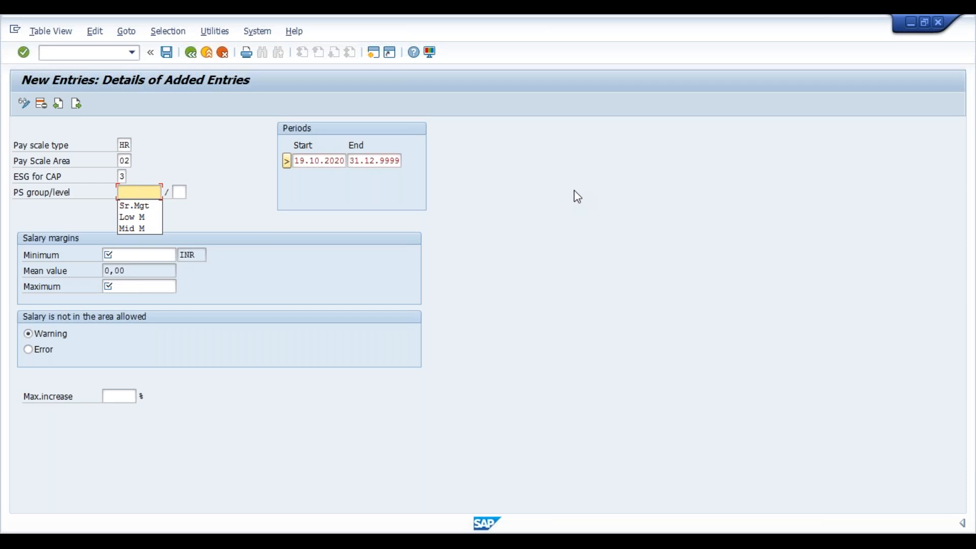
key(Down)
key(Tab)
text(\)
key(BackSpace)
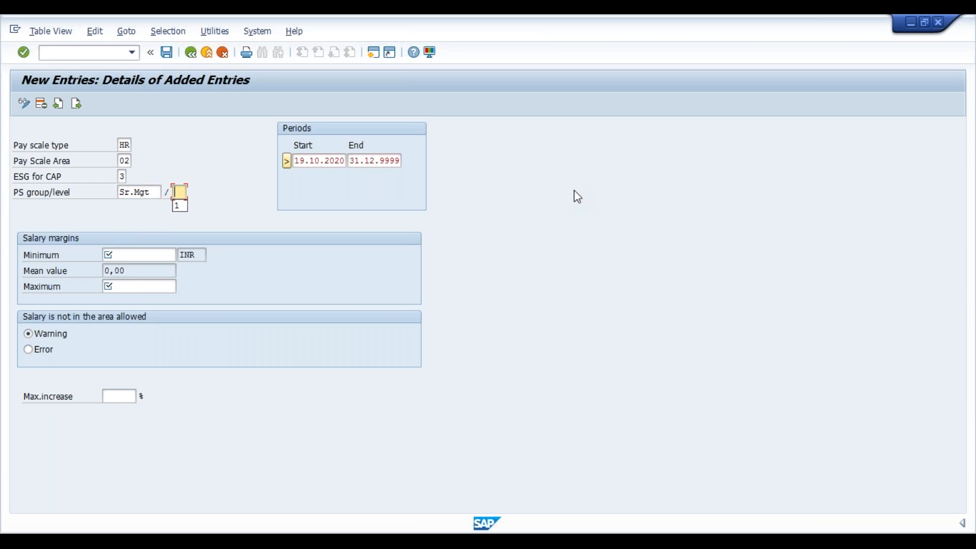
text(1)
key(Tab)
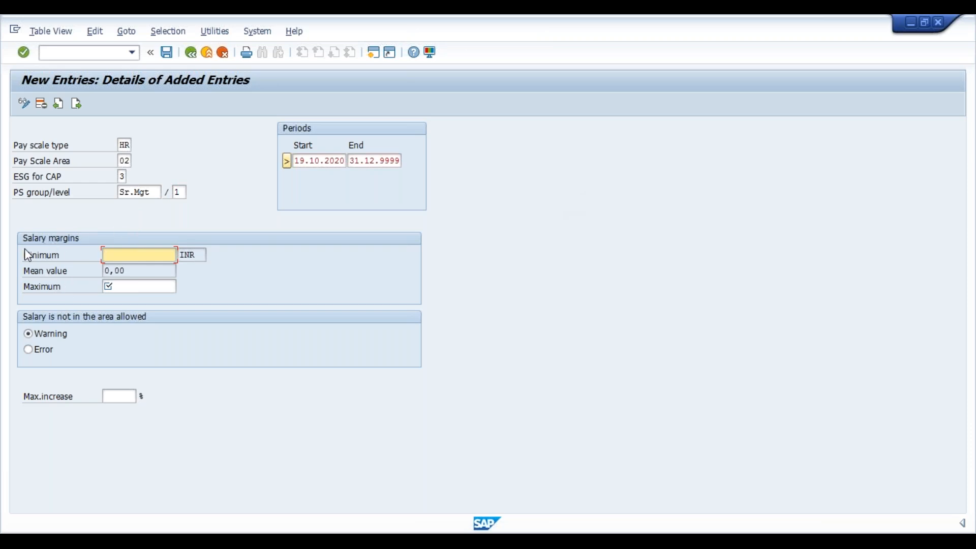
- Set the salary margins to a minimum of 3100000 and a maximum of 4000000 INR, and save the entry
click(145, 254)
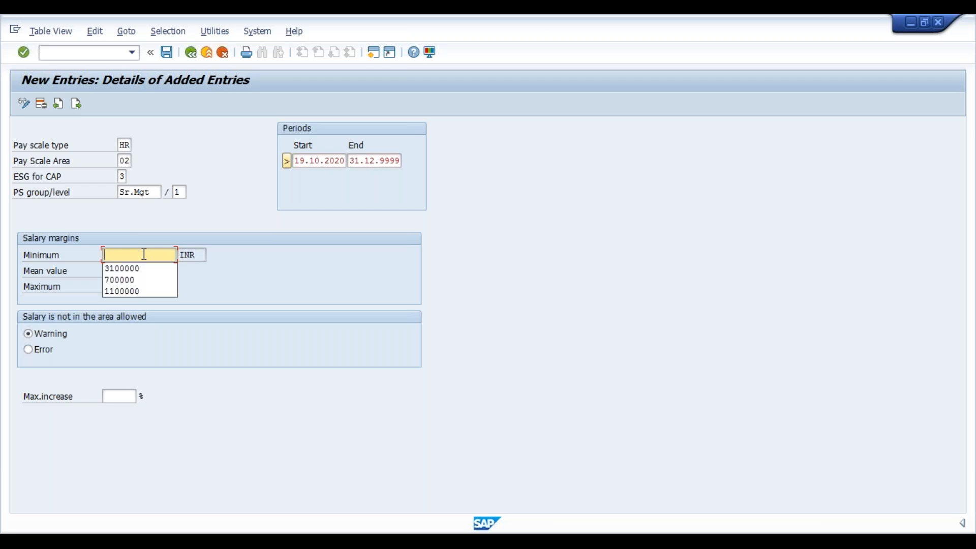
text(31)
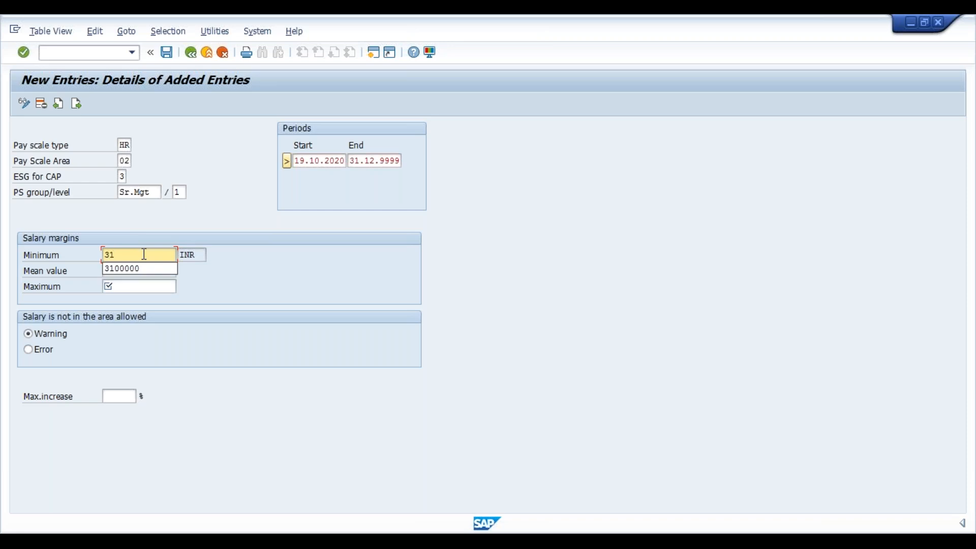
key(Return)
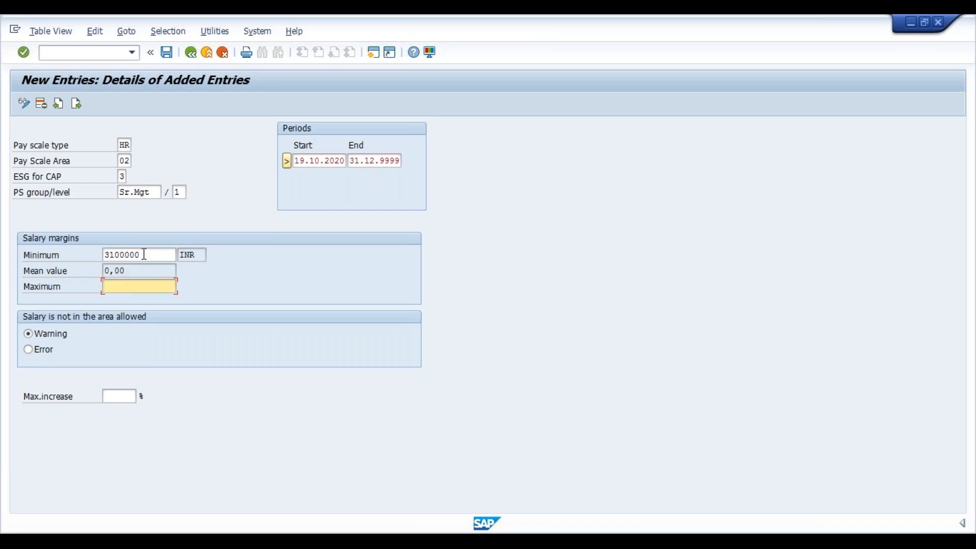
key(BackSpace)
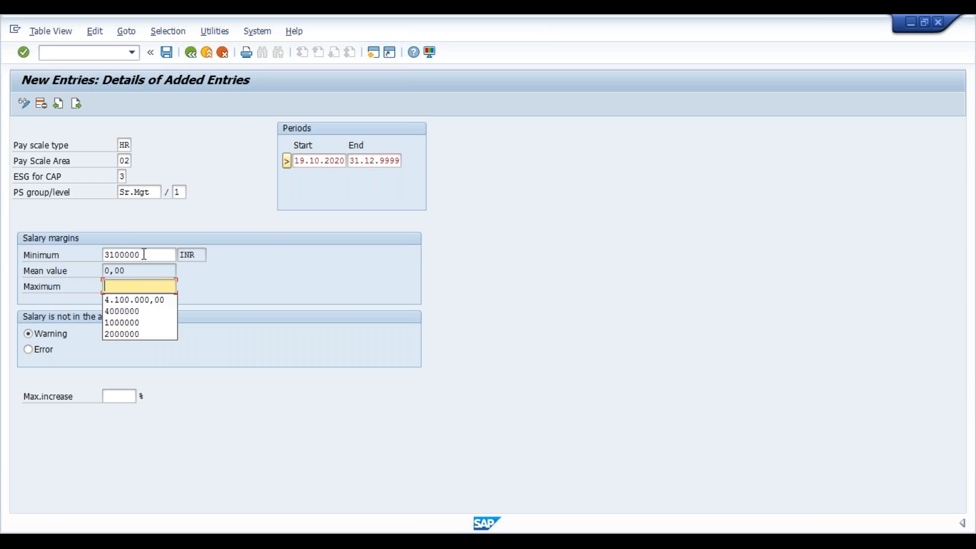
key(Down)
key(Down)
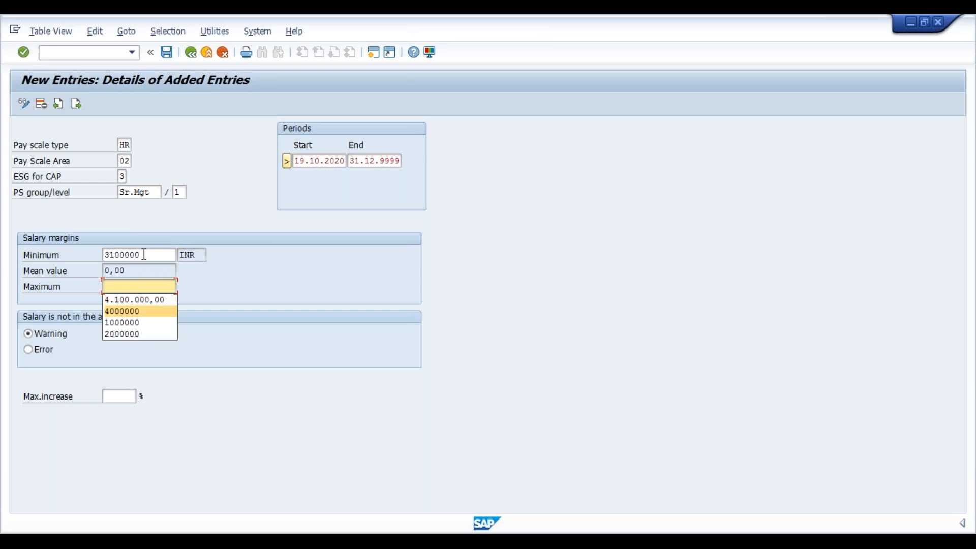
key(Return)
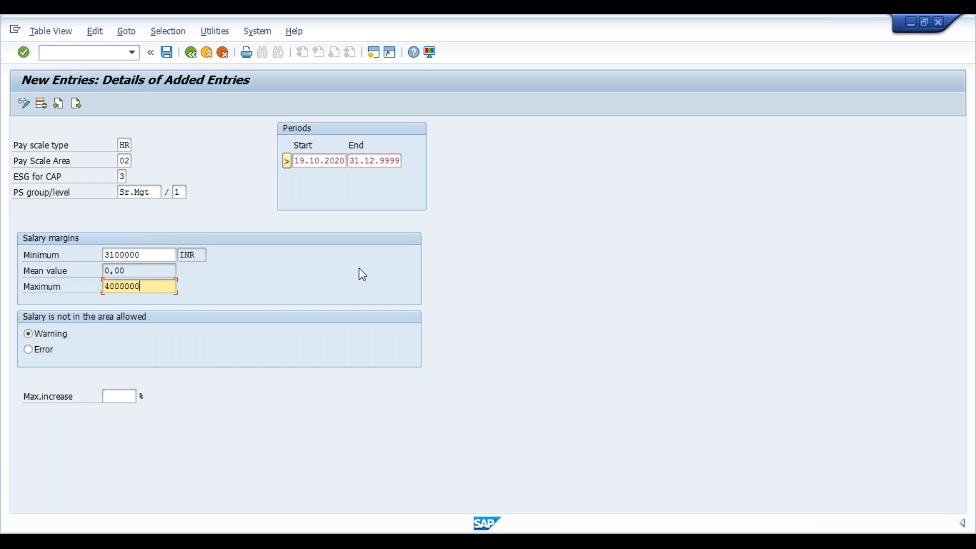
key(Return)
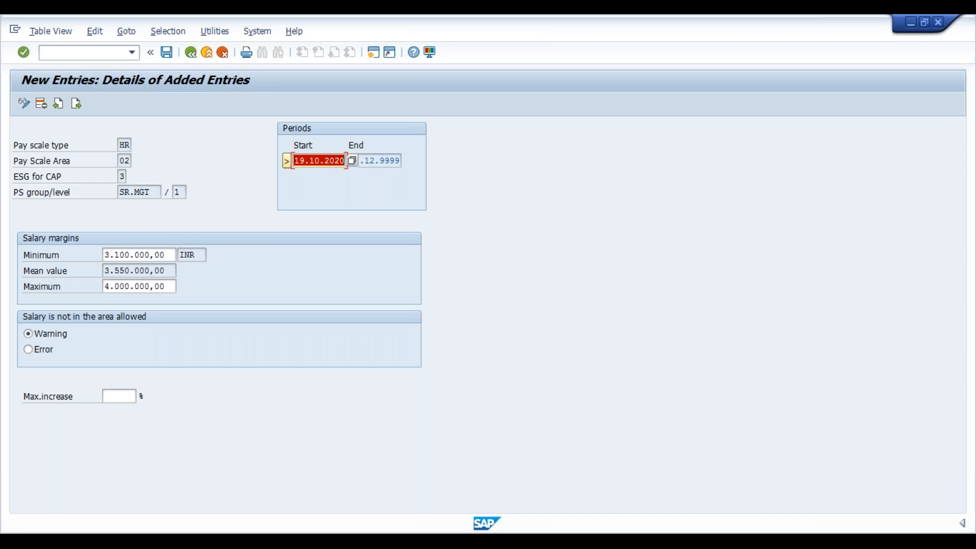
key(ctrl+s)
key(Return)
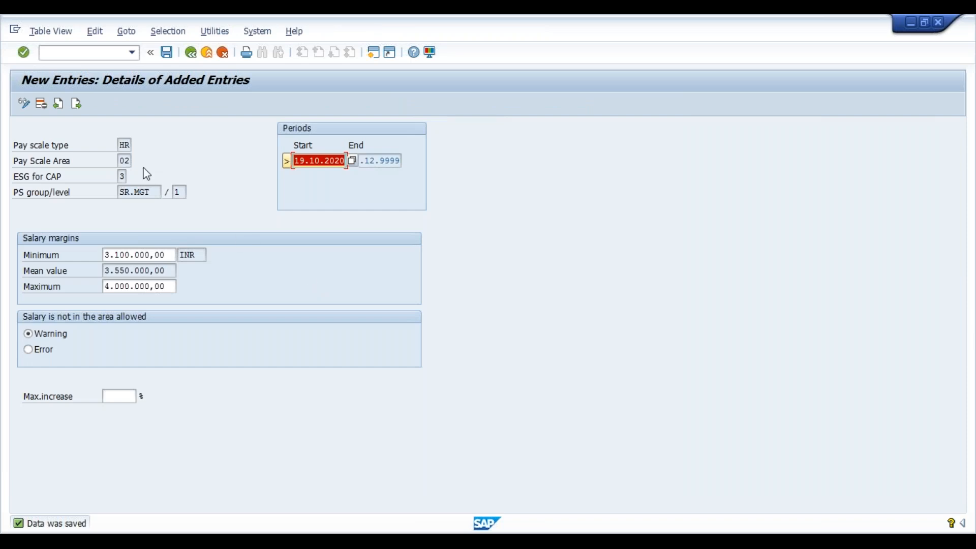
- Start another entry with pay scale type HR, valid from 19.10.2020 to 31.12.9999
click(76, 106)
text(HR)
key(Return)
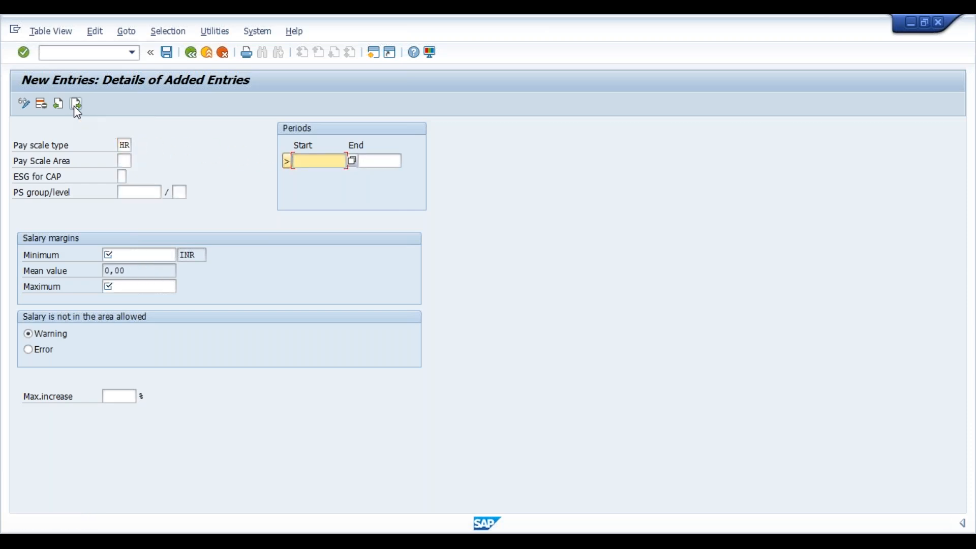
key(Down)
key(Tab)
key(Down)
key(Tab)
- Assign pay scale area 02, ESG for CAP 3, and pay scale group Mid M with level 1 to the new entry
key(Down)
key(Tab)
key(Down)
key(Tab)
key(Down)
key(Down)
key(Down)
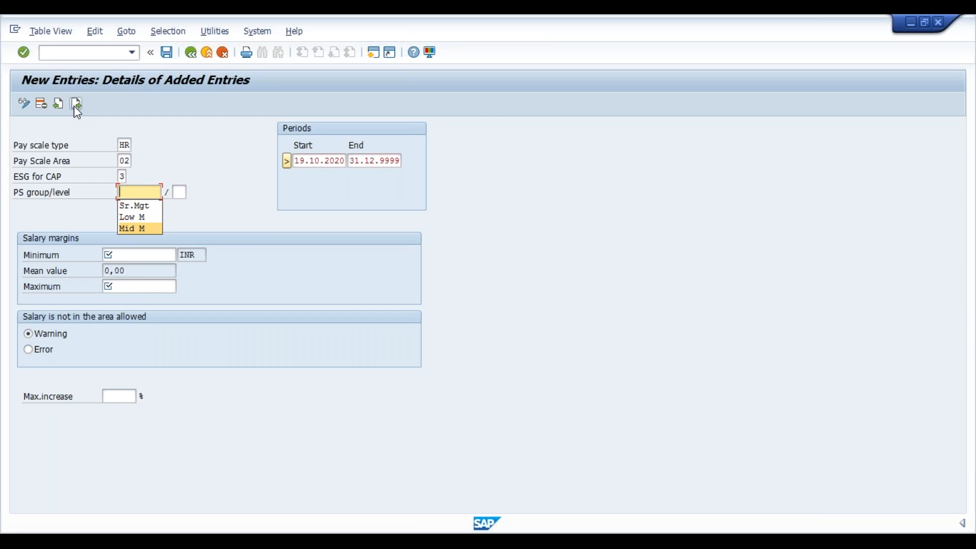
key(Tab)
key(Down)
key(Tab)
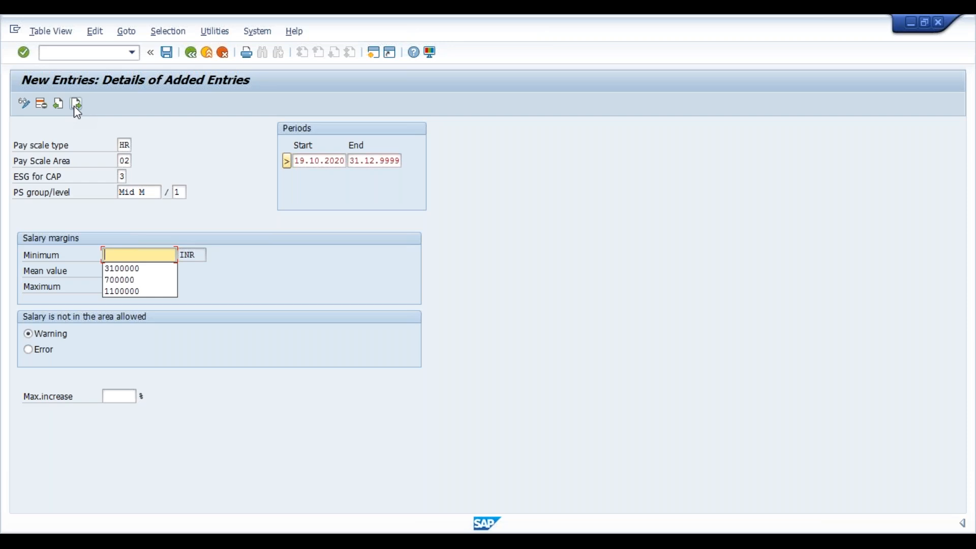
- Set the Mid M entry's salary margins to a minimum of 1100000 and a maximum of 2000000 INR
key(Down)
key(Down)
key(Down)
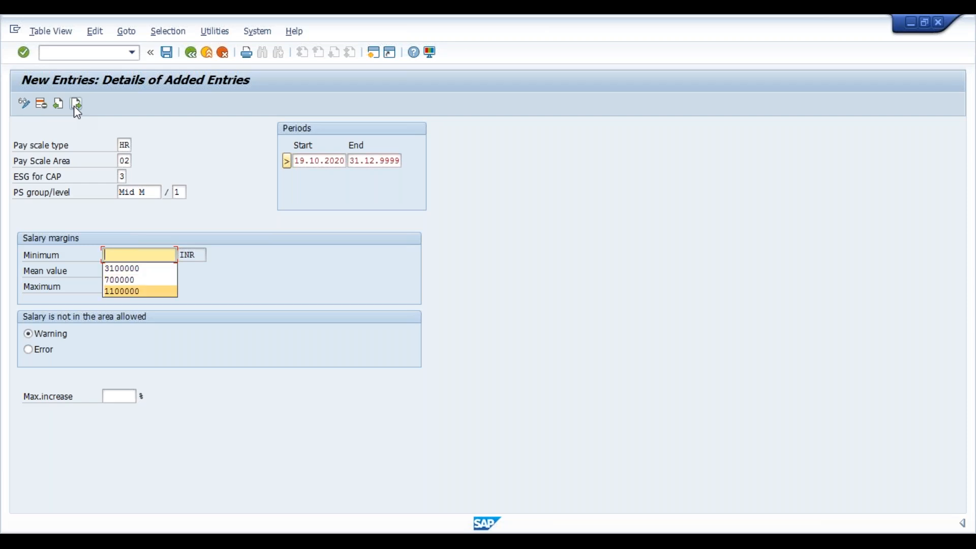
key(Return)
key(BackSpace)
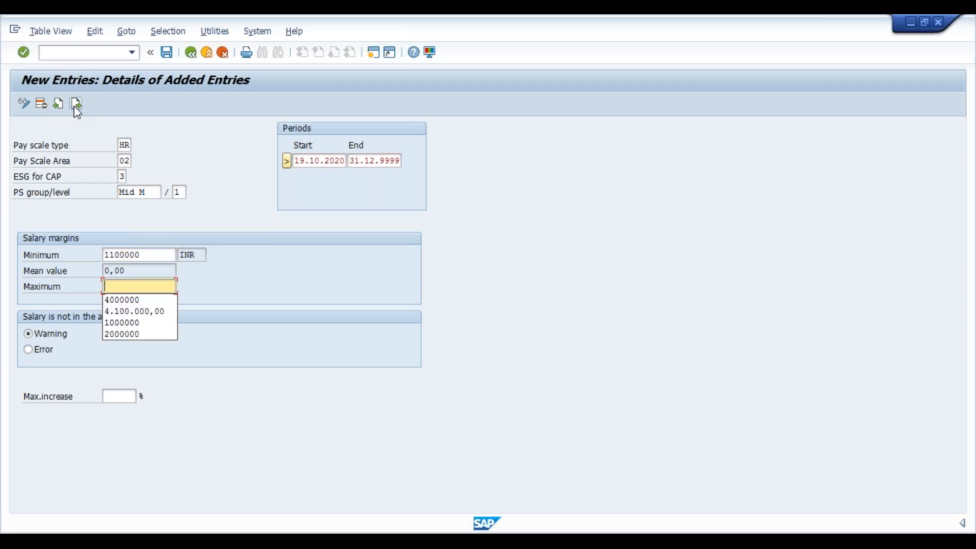
key(Down)
key(Down)
key(Down)
key(Down)
key(Return)
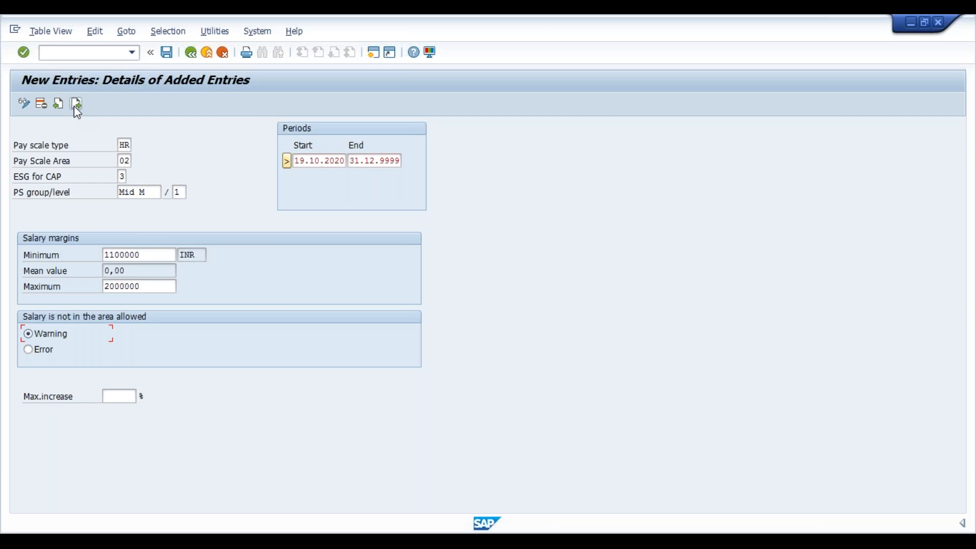
- Try to move on to the next entry, then discard the Mid M entry and return to the overview
click(76, 105)
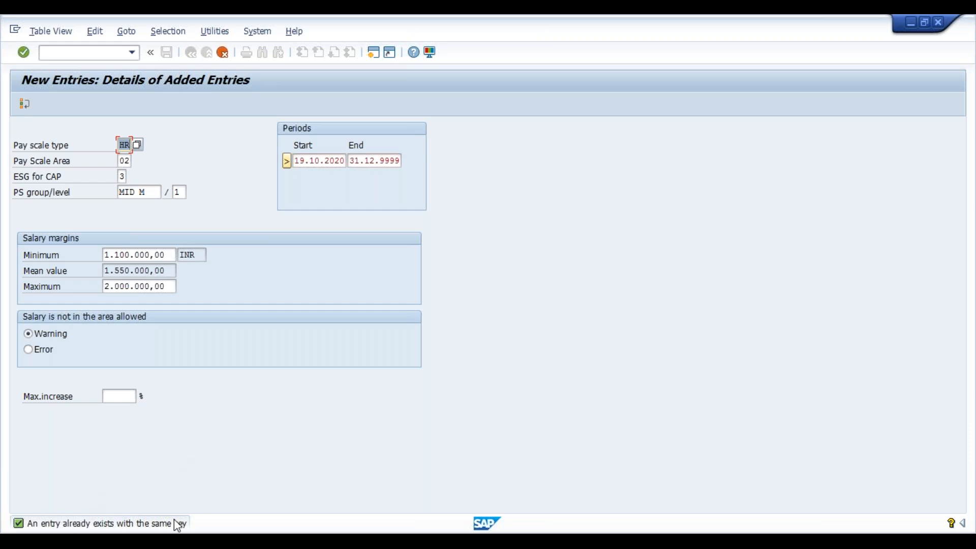
key(Return)
click(223, 56)
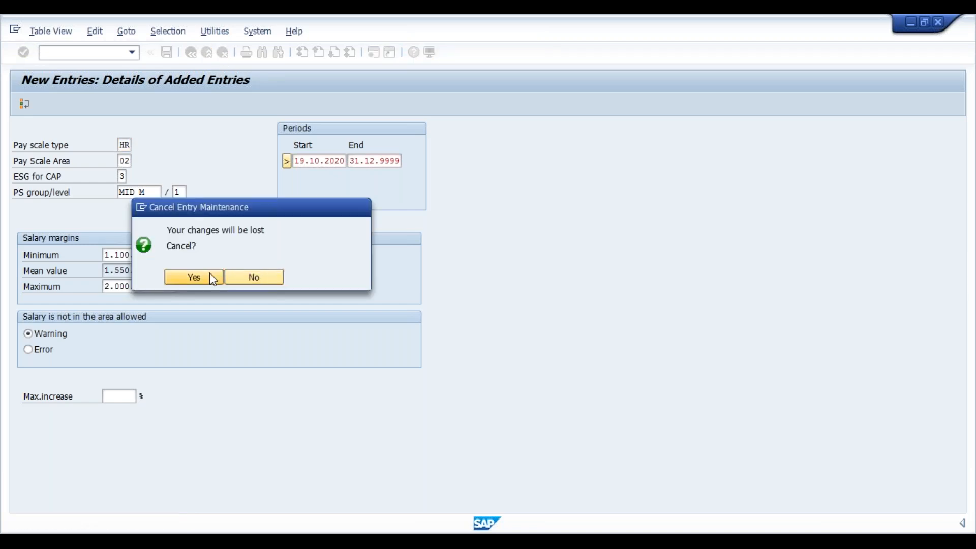
click(212, 278)
- Review the SR.MGT, MID M and LOW M pay scale groups in the annual salaries overview
click(173, 176)
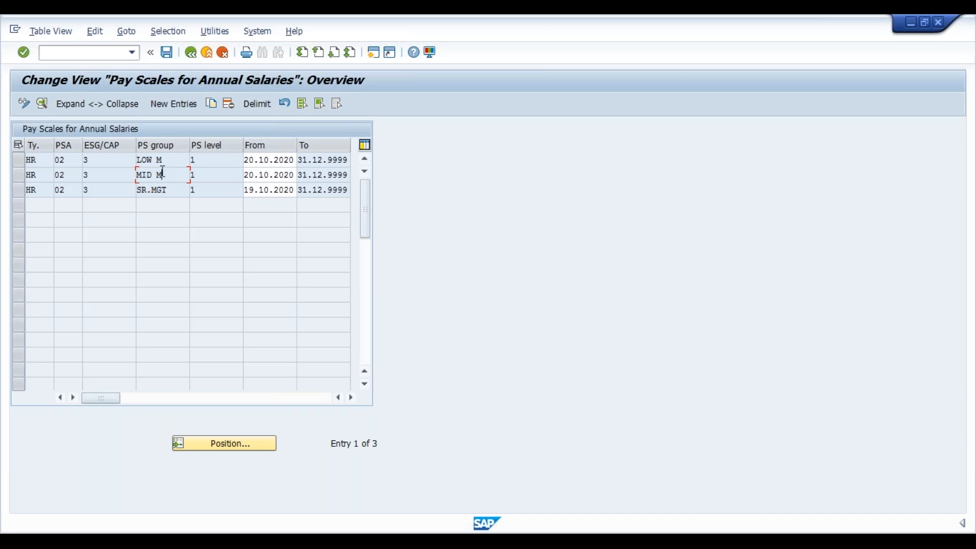
drag(180, 189, 132, 189)
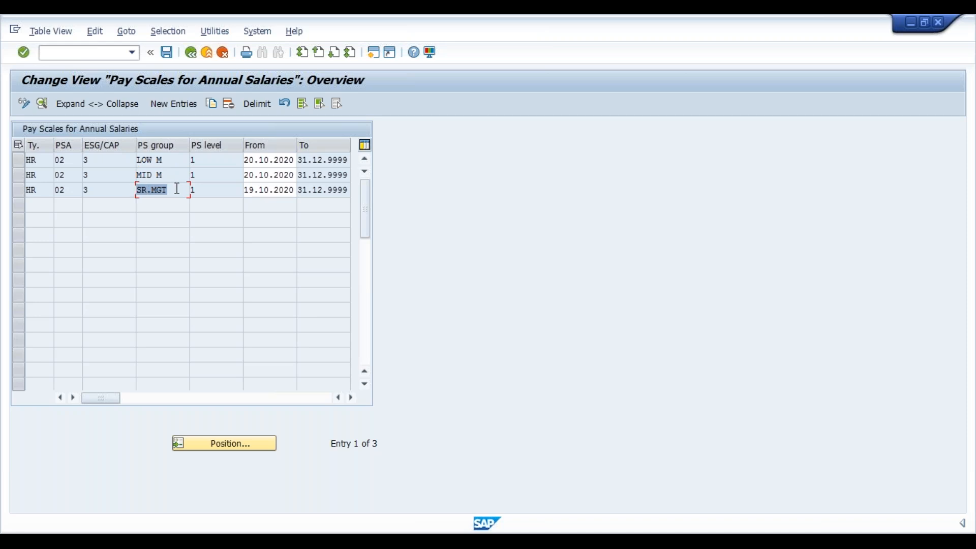
drag(179, 175, 122, 174)
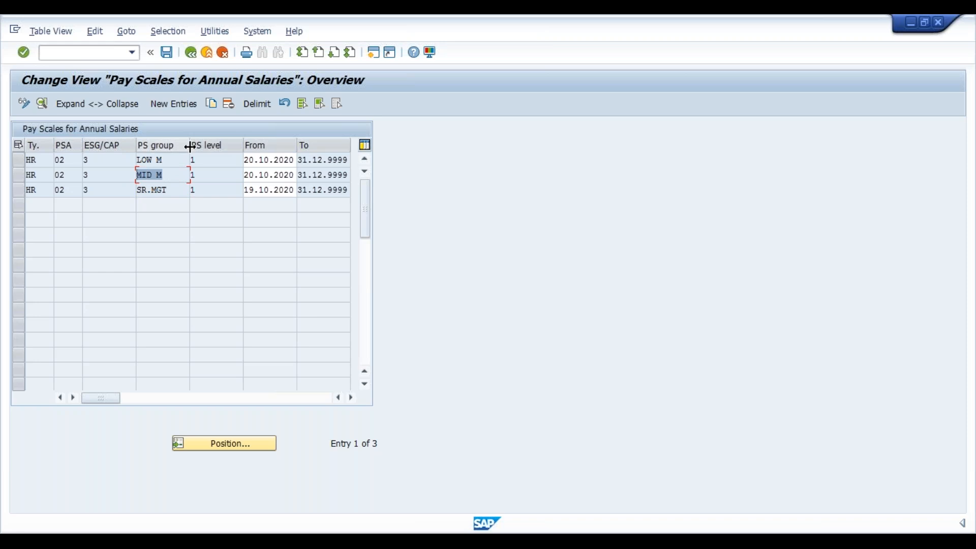
drag(184, 160, 125, 160)
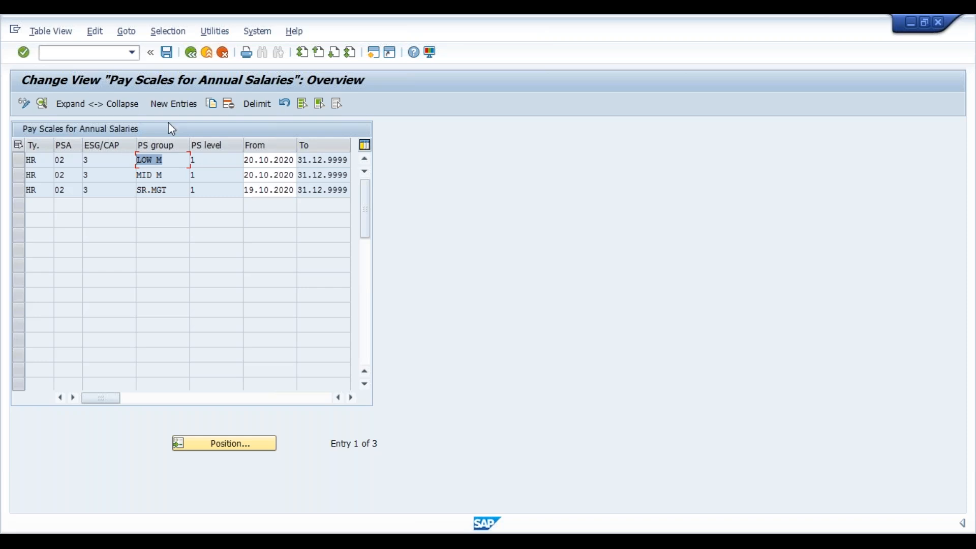
click(195, 102)
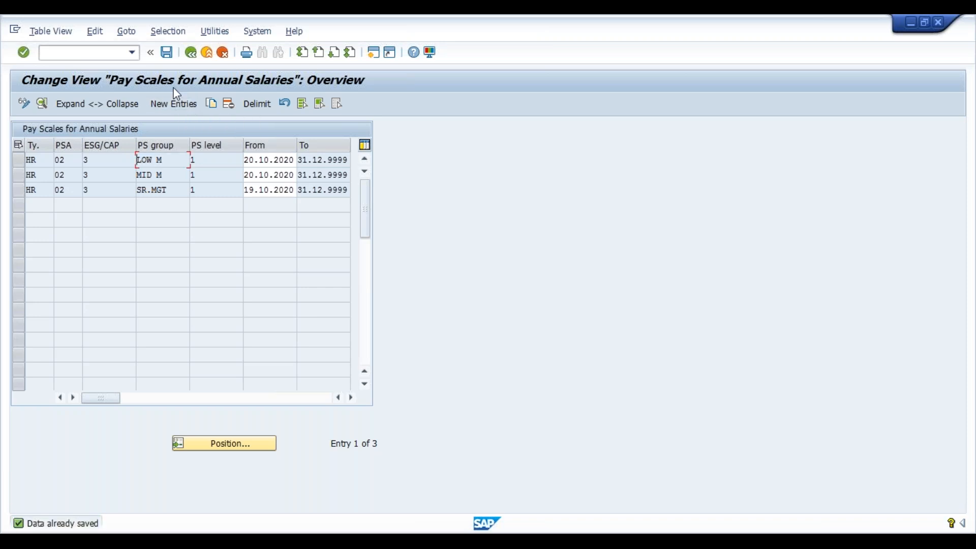
- Return to the implementation guide, expand Wage Types under Basic Pay and go to Create wage type catalog
click(192, 54)
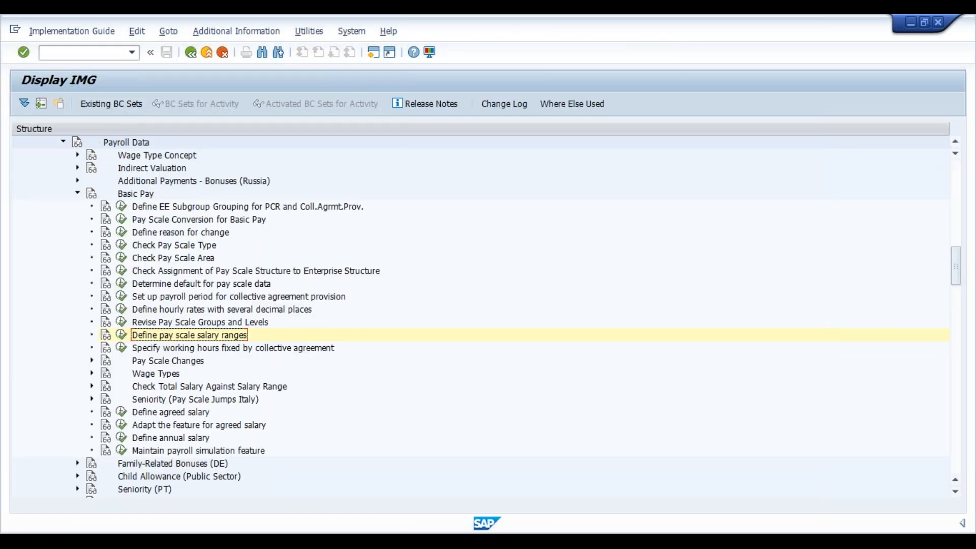
key(Down)
key(Down)
key(Down)
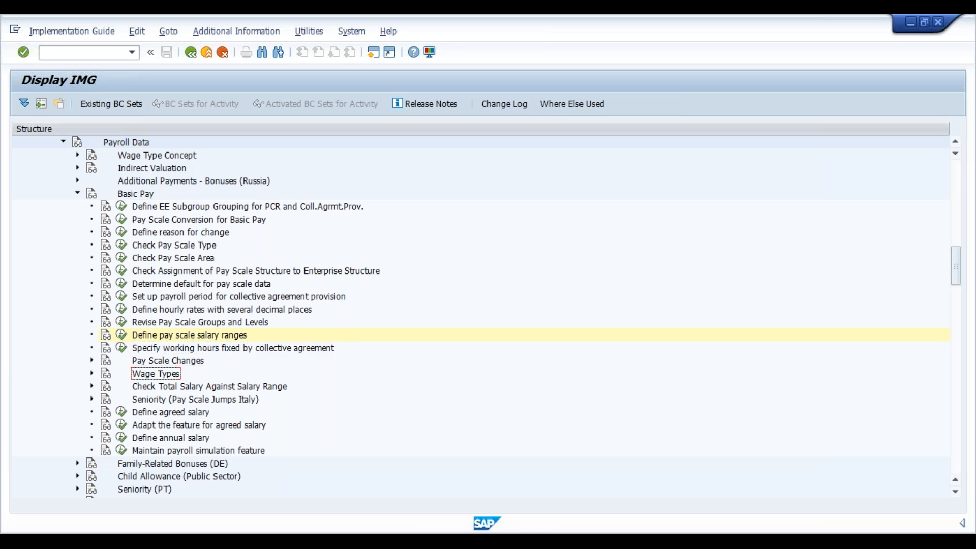
key(Right)
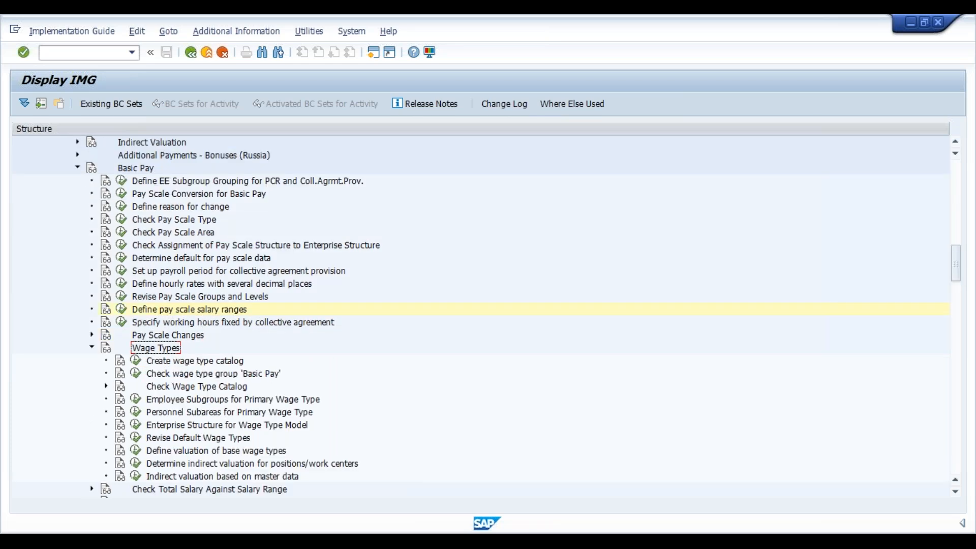
key(Down)
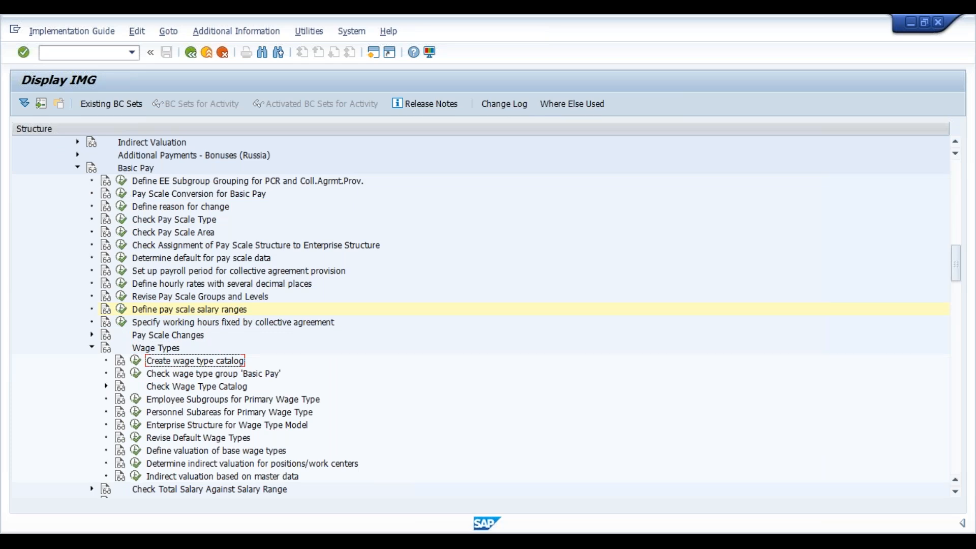
- Open Create wage type catalog with the Copy method and look over the Basic, HRA and LTA amount rows
click(135, 360)
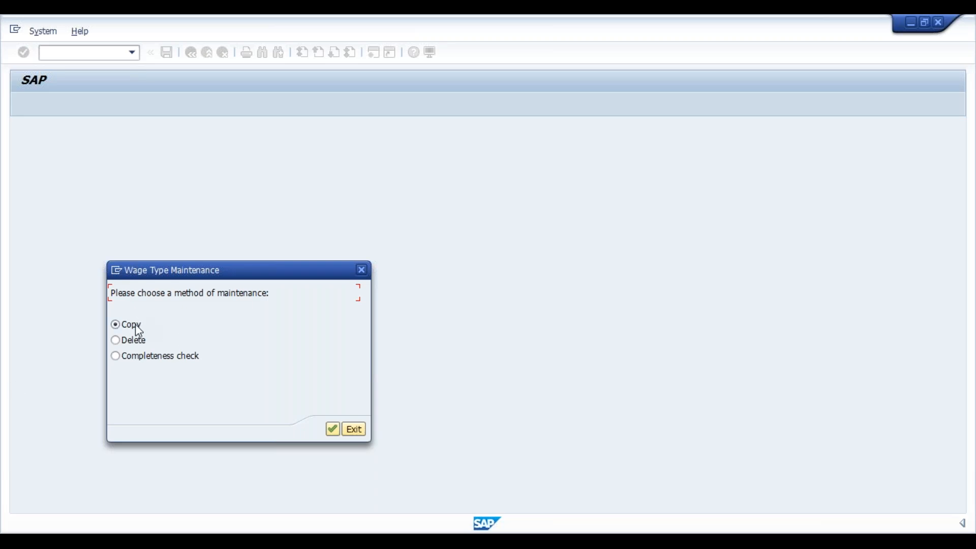
click(333, 429)
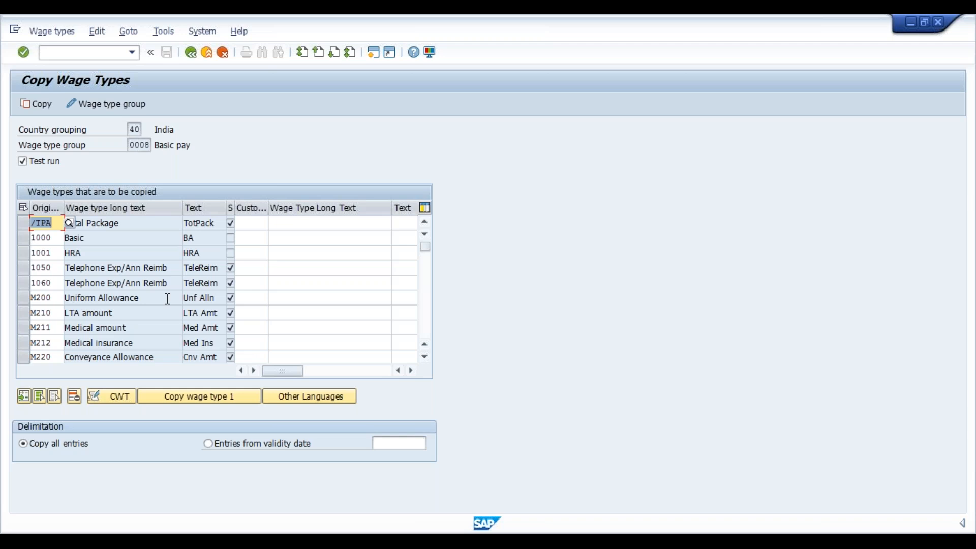
double_click(97, 237)
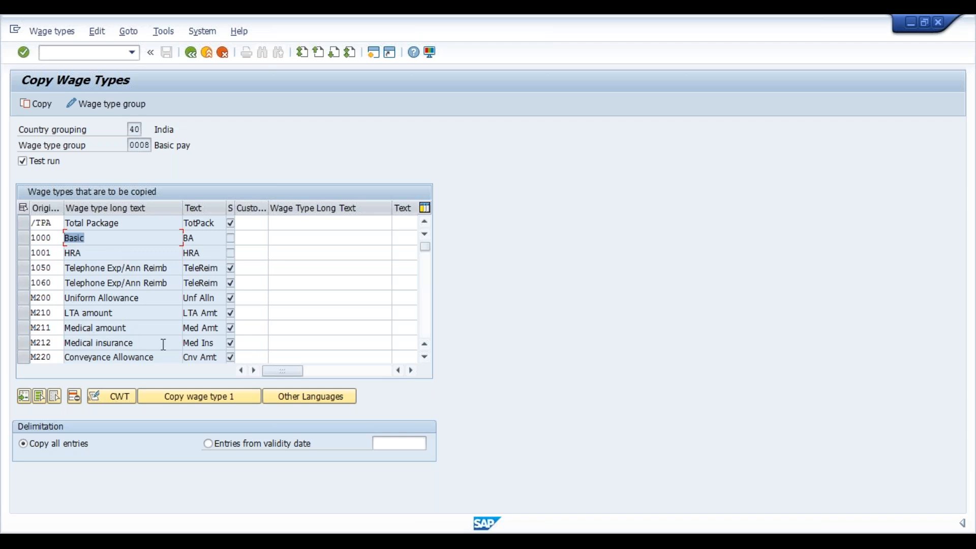
double_click(113, 311)
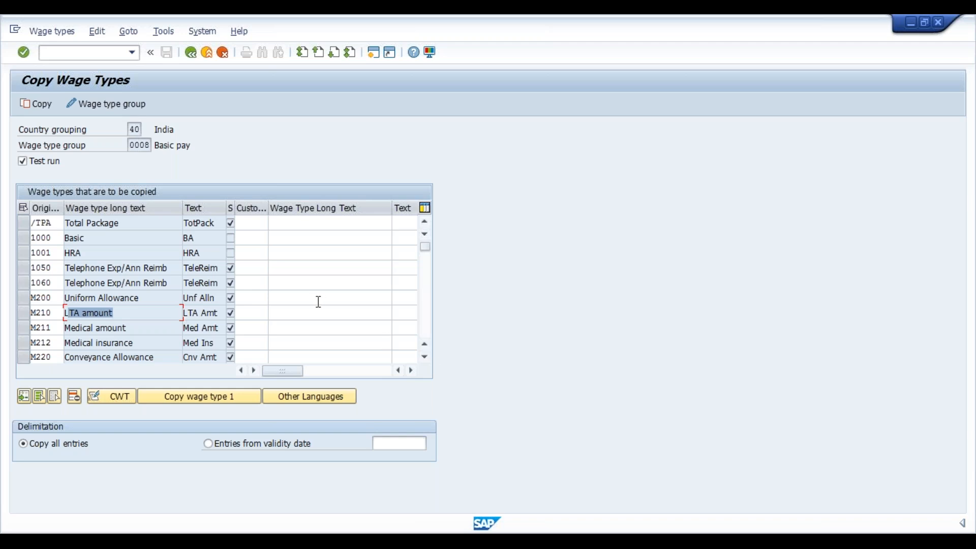
click(118, 234)
drag(118, 235, 18, 235)
drag(96, 252, 40, 253)
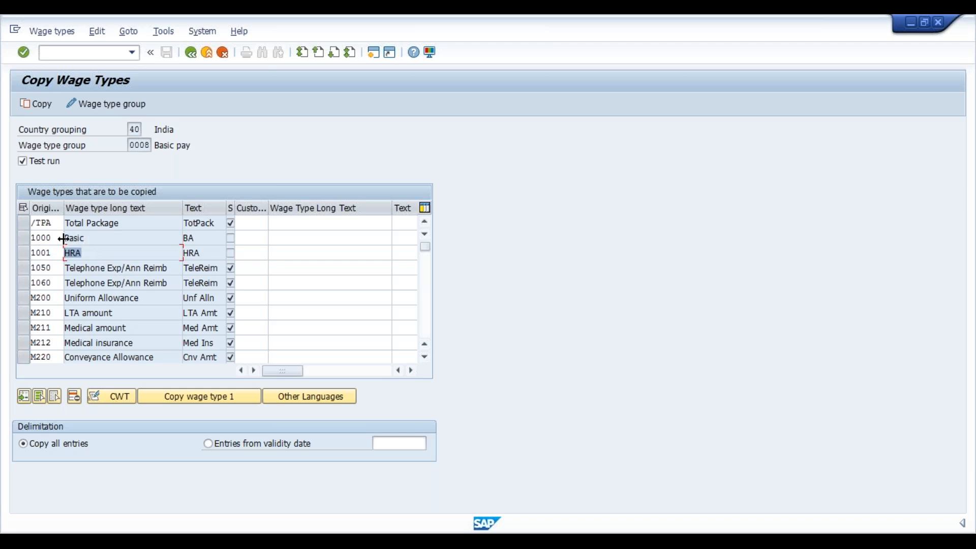
- Find the Basic Salary wage type MB10 in the copy list and examine its code, long text and short text
click(426, 357)
click(426, 357)
click(426, 357)
click(426, 357)
click(426, 357)
click(426, 357)
click(425, 357)
click(426, 357)
click(426, 357)
click(426, 357)
click(426, 357)
click(426, 358)
click(426, 357)
click(426, 358)
click(426, 358)
click(426, 357)
click(426, 357)
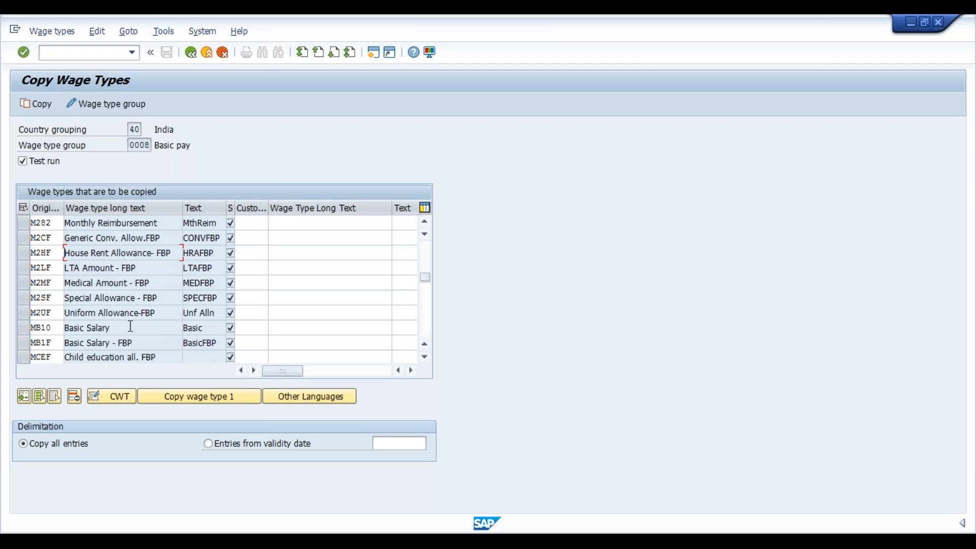
drag(111, 327, 36, 328)
drag(116, 328, 56, 327)
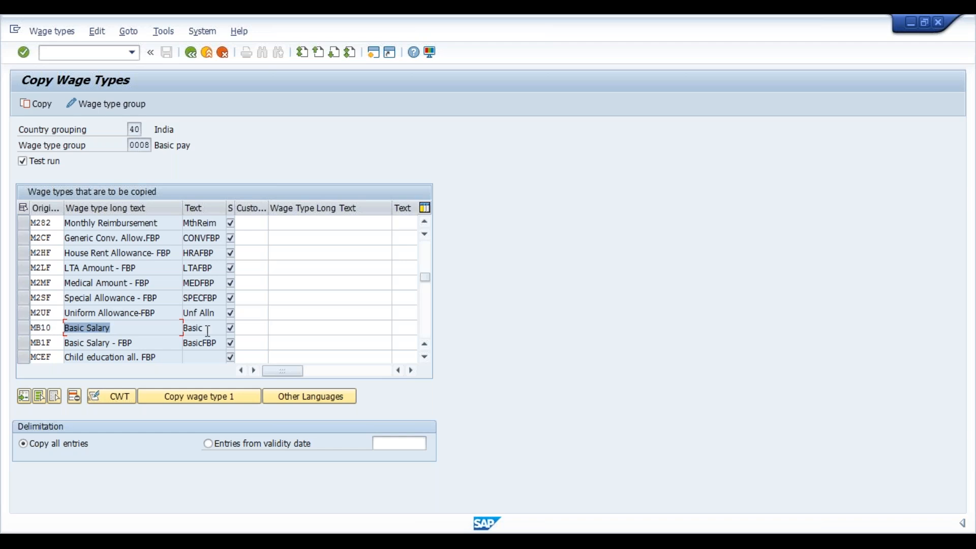
drag(207, 331, 142, 324)
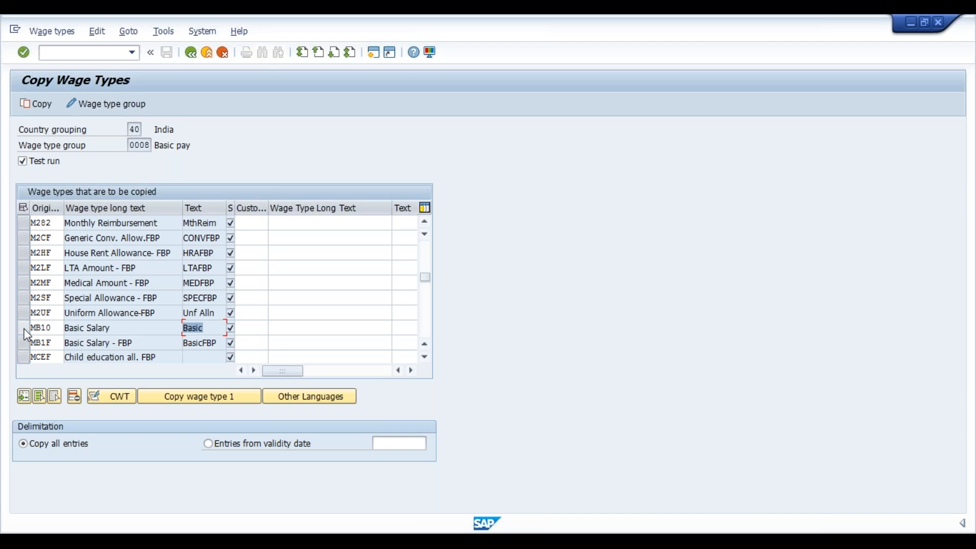
- Check the empty customer wage type, long text and short text fields of the MB10 row, and select that row
click(256, 325)
click(308, 327)
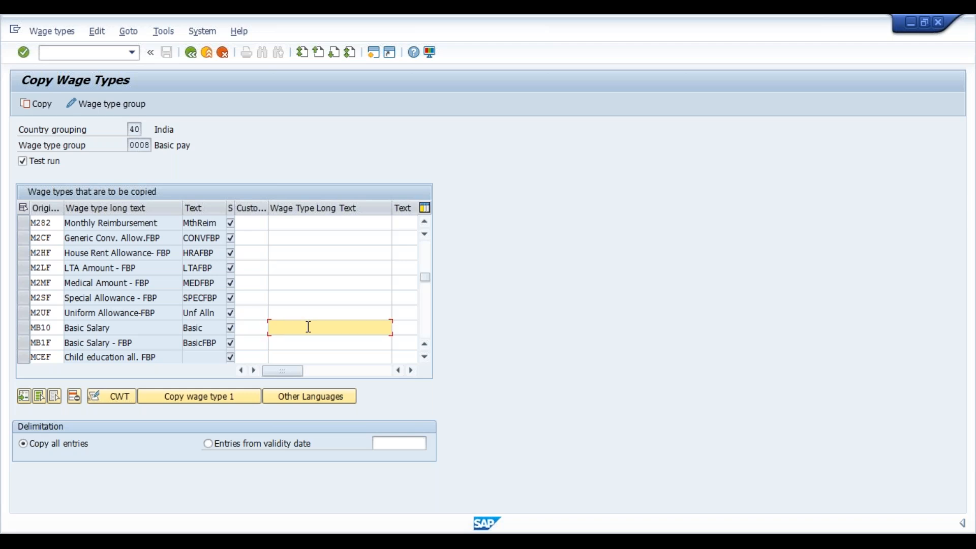
click(406, 327)
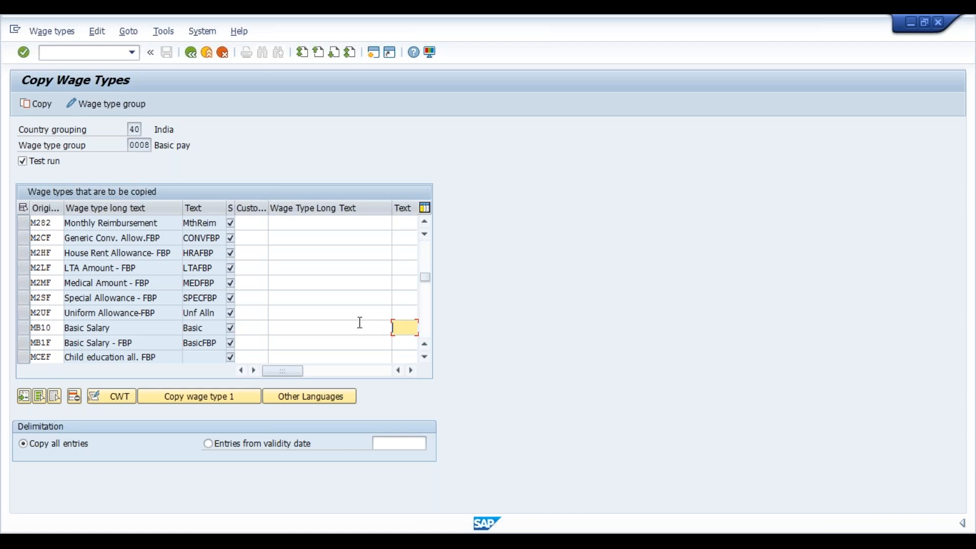
click(21, 328)
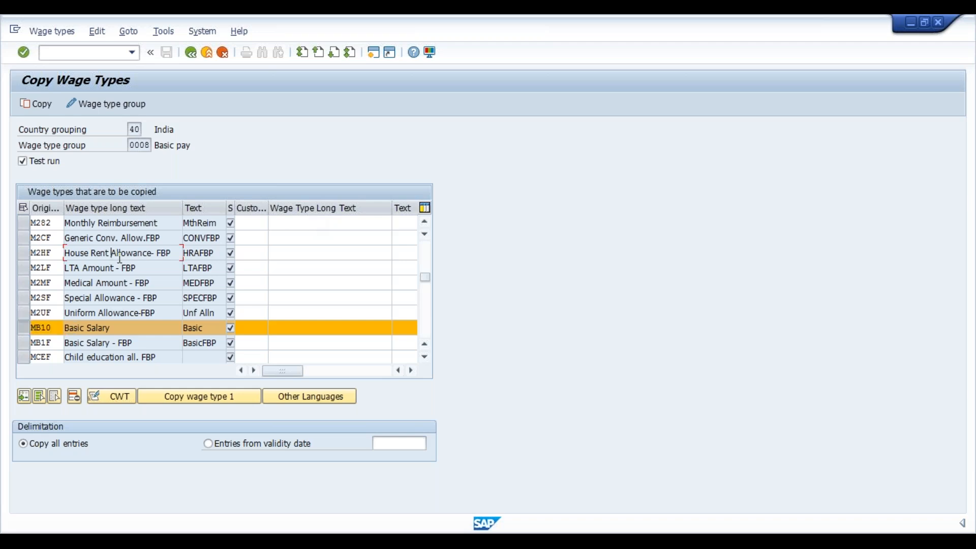
- Assign model wage type M210 (LTA amount) the customer wage type 1003, with LTA as both long text and short text
drag(424, 277, 428, 221)
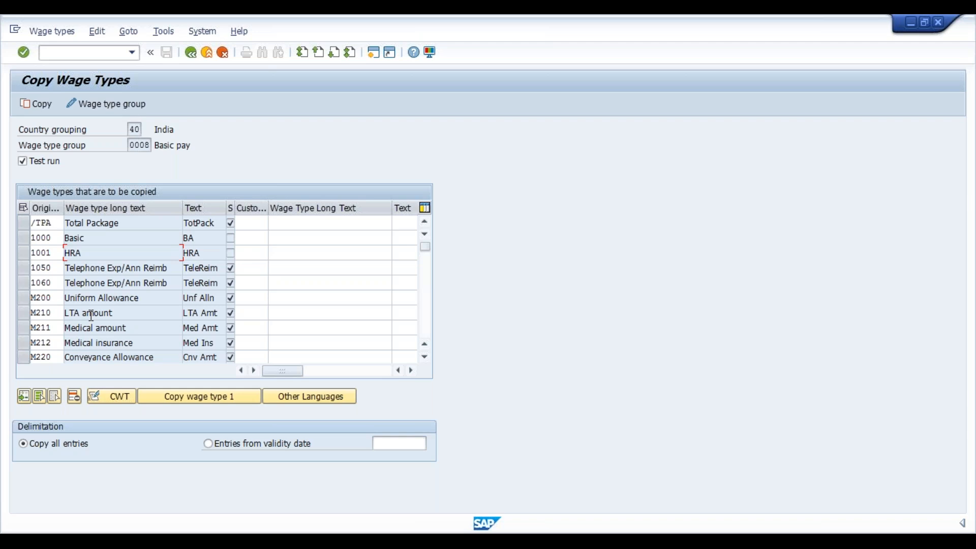
click(23, 313)
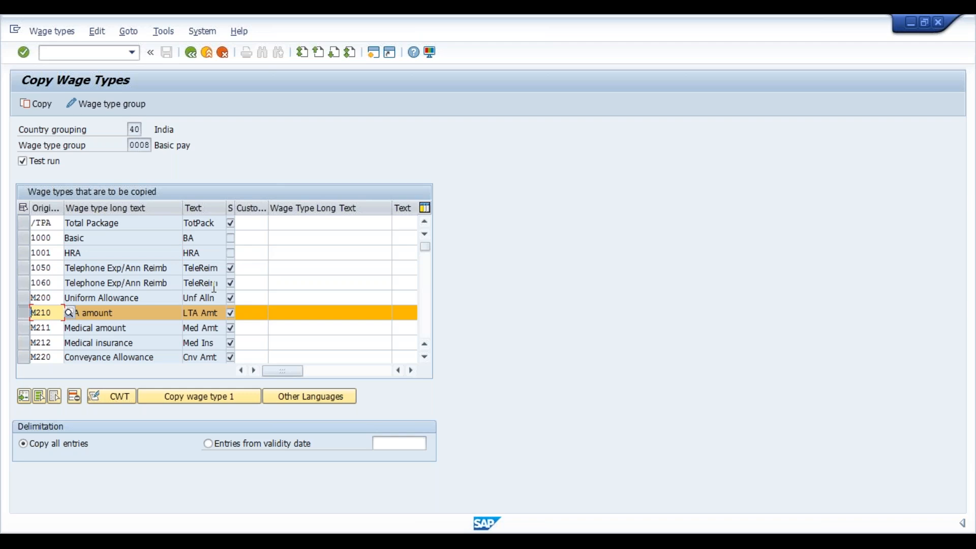
click(256, 313)
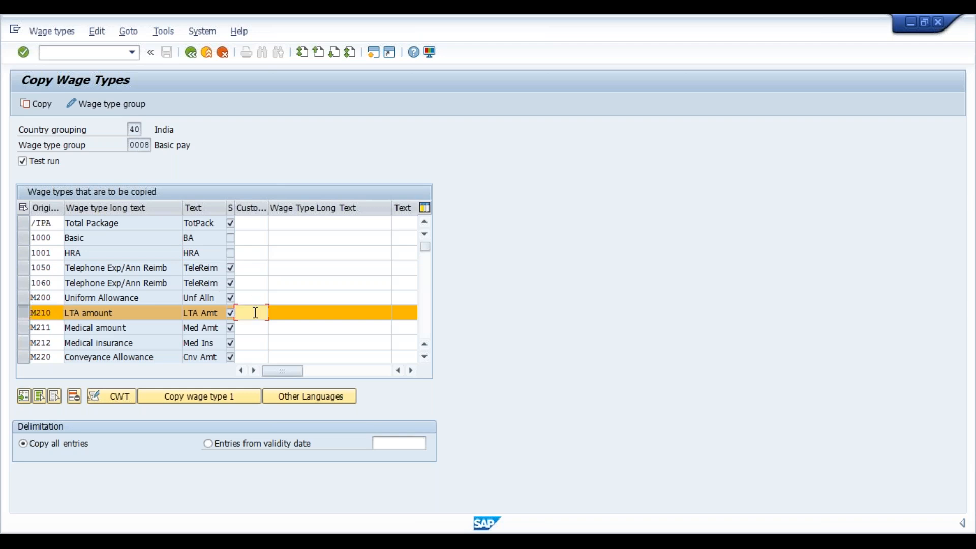
text(1003)
key(Tab)
text(LTA)
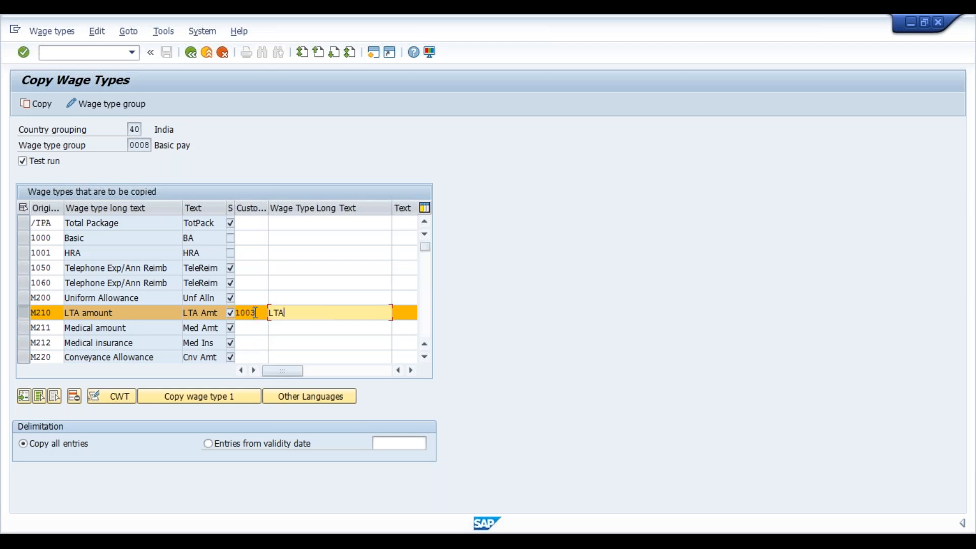
key(Tab)
text(LTA)
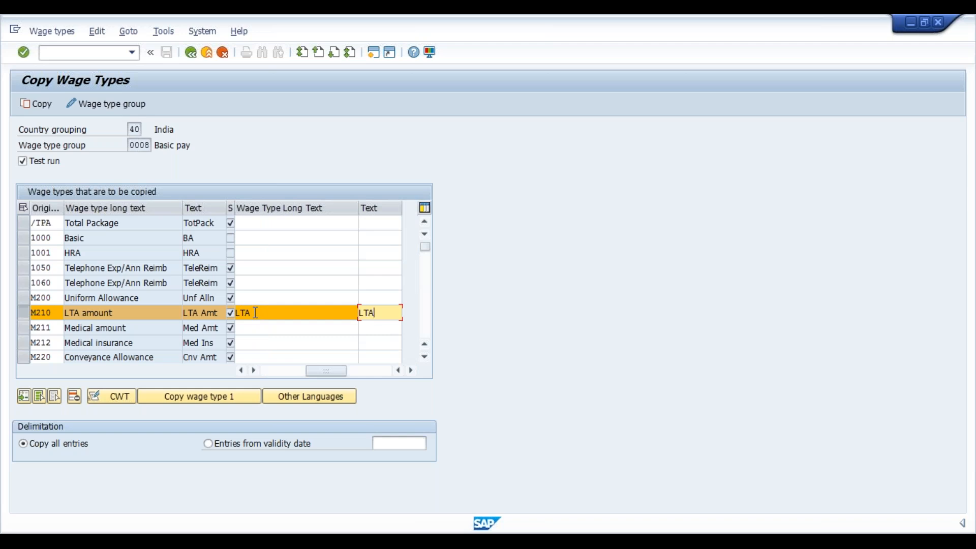
key(Return)
drag(313, 373, 216, 372)
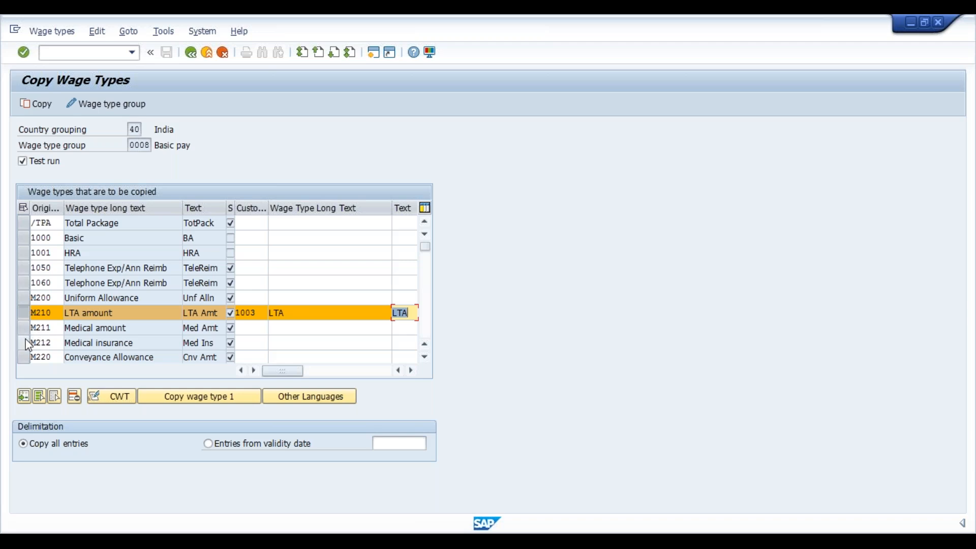
- Assign model wage type M220 (Conveyance Allowance) the customer wage type 1004, with long text Conveyance and short text Conv
click(24, 357)
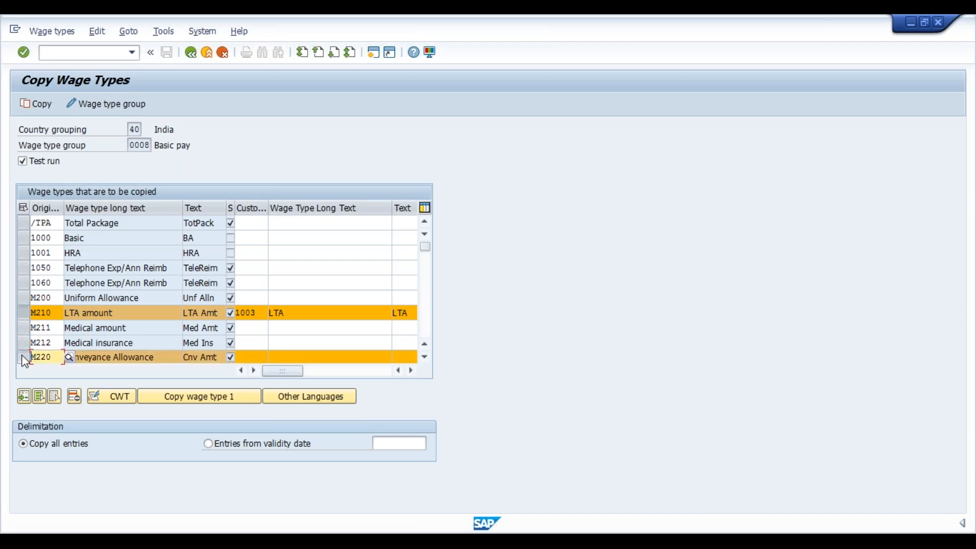
click(252, 356)
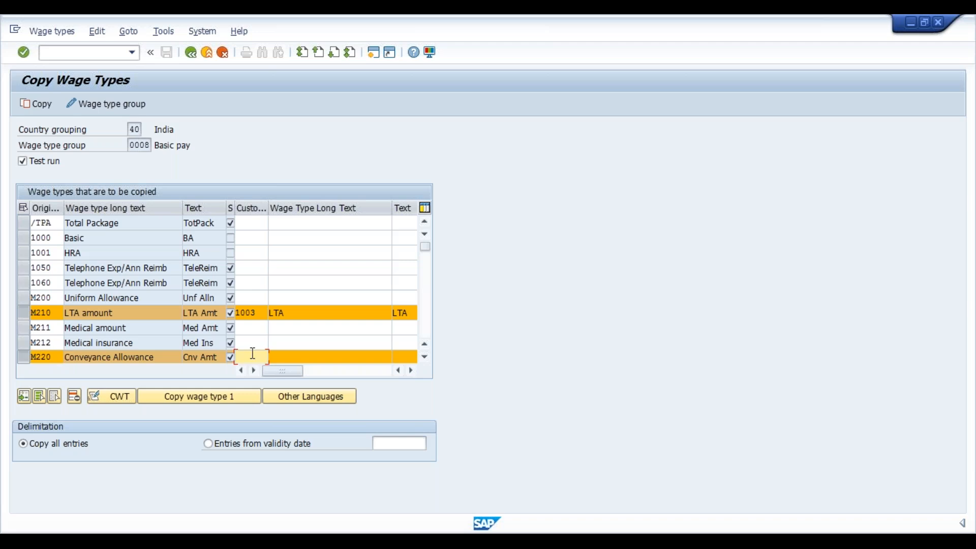
text(1004)
key(Tab)
text(Conveyance)
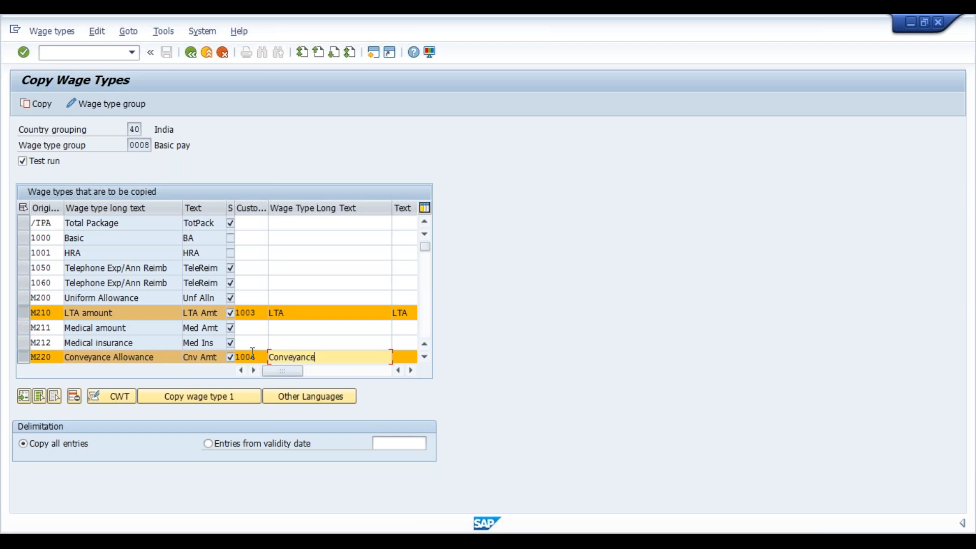
key(Tab)
text(C)
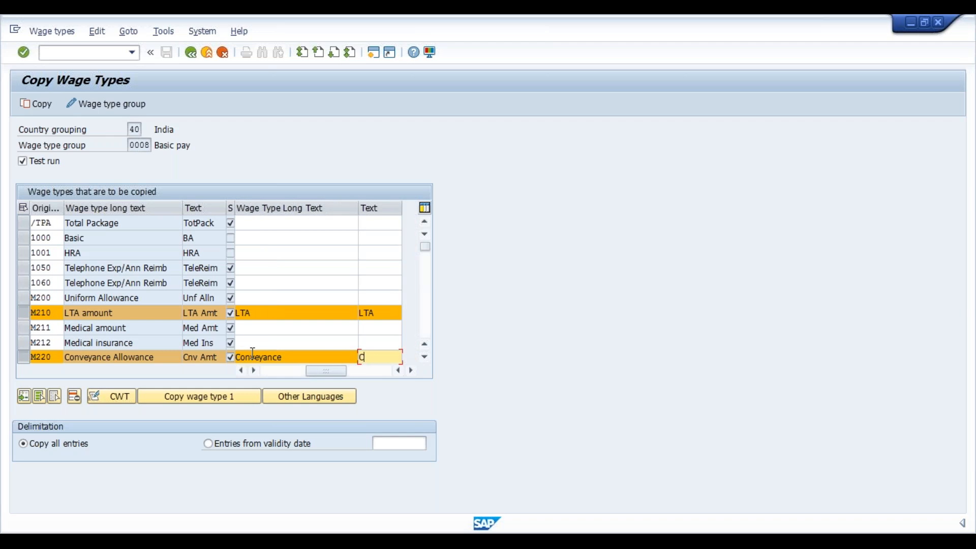
text(onv)
key(Return)
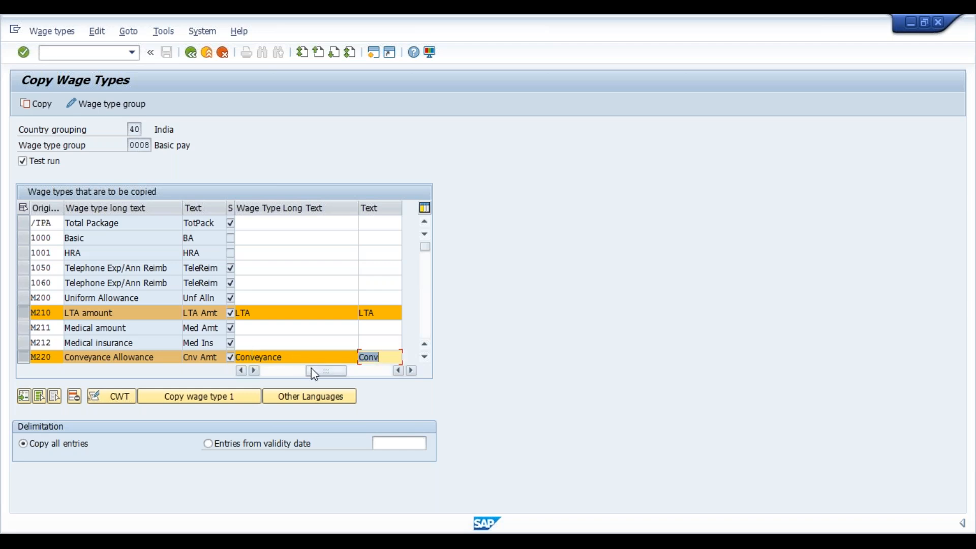
drag(311, 368, 255, 368)
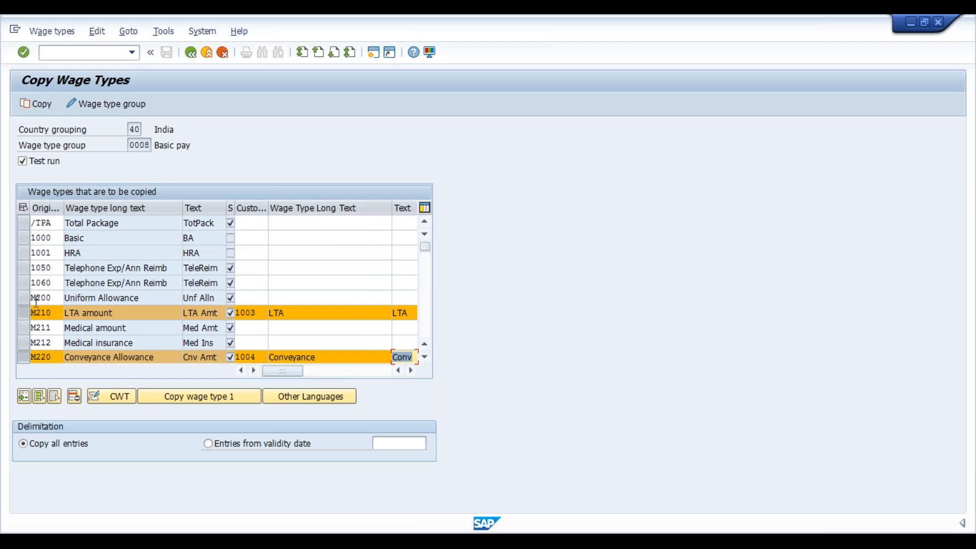
- Copy the LTA and Conveyance wage types as a test run, then leave wage type maintenance for the implementation guide
click(26, 316)
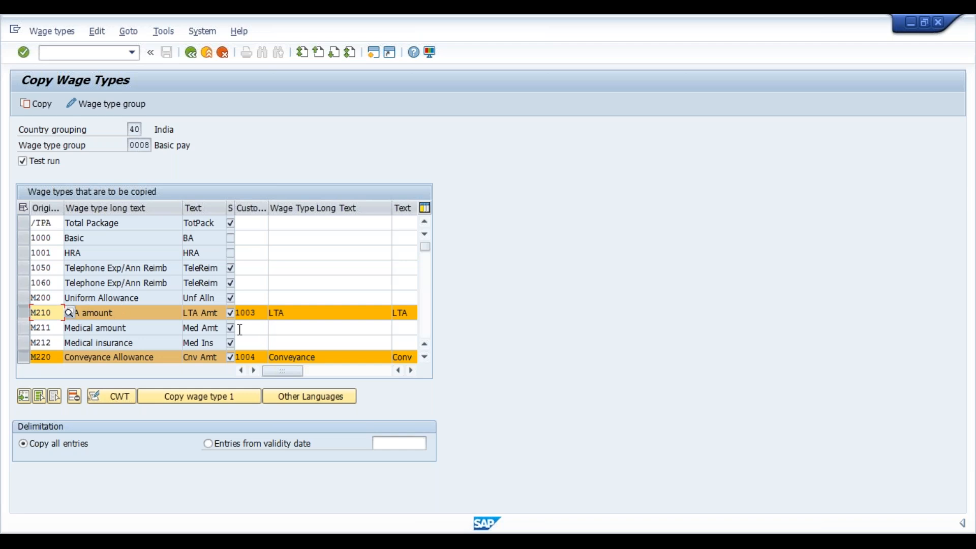
click(39, 102)
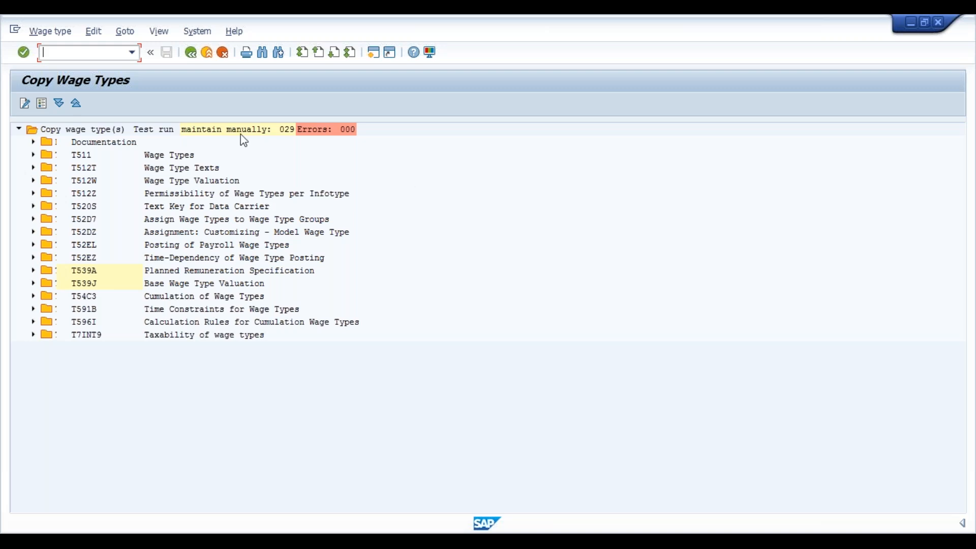
click(191, 56)
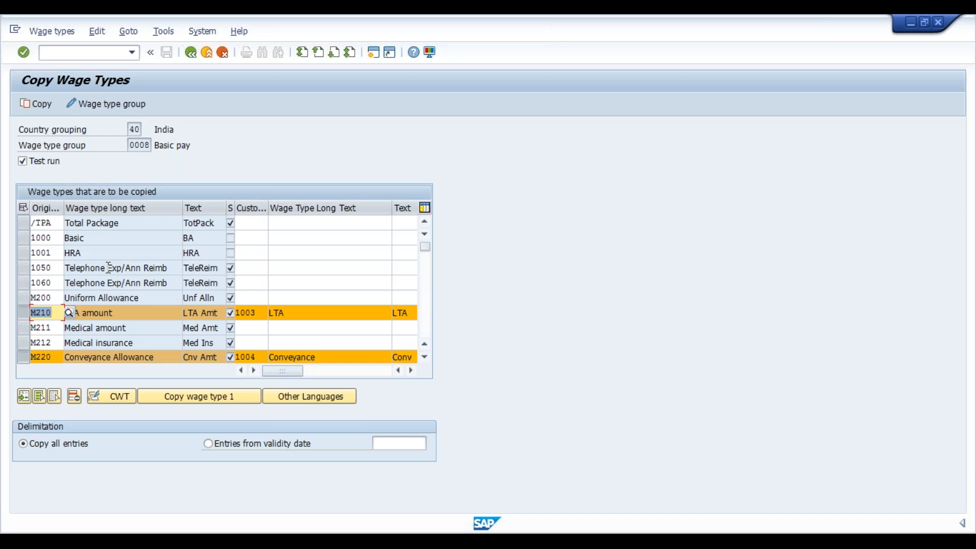
click(195, 56)
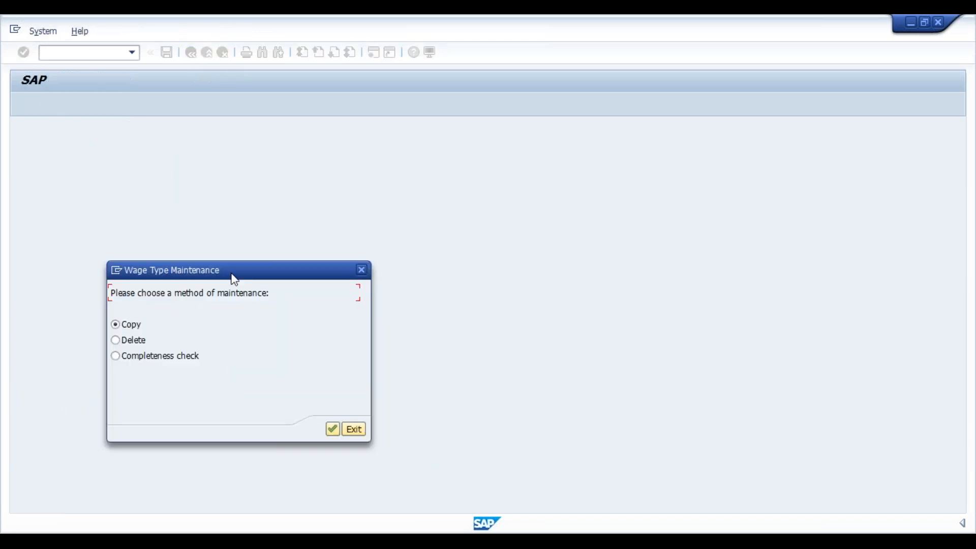
click(354, 429)
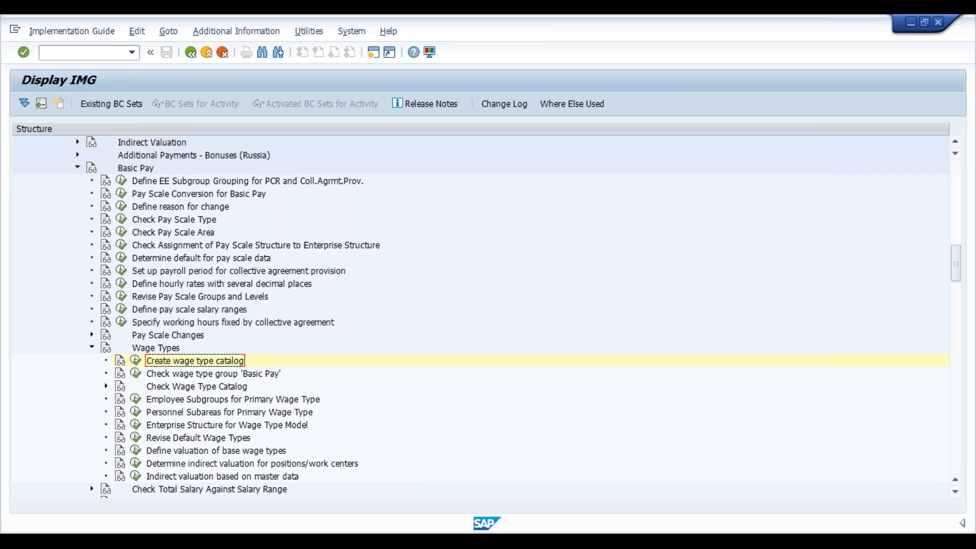
- Open Check wage type group 'Basic Pay' and review all wage types assigned to group 0008
click(136, 374)
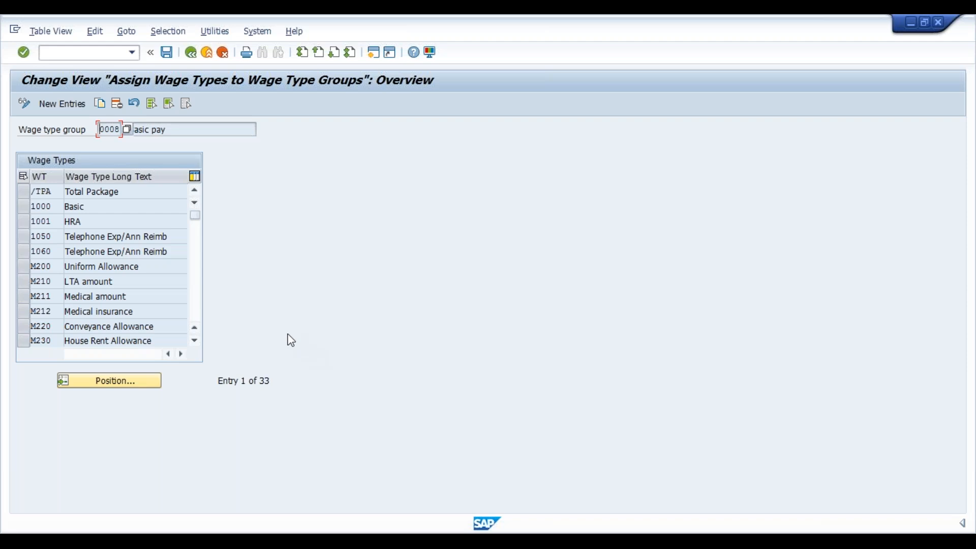
click(194, 341)
click(194, 340)
click(195, 340)
click(195, 341)
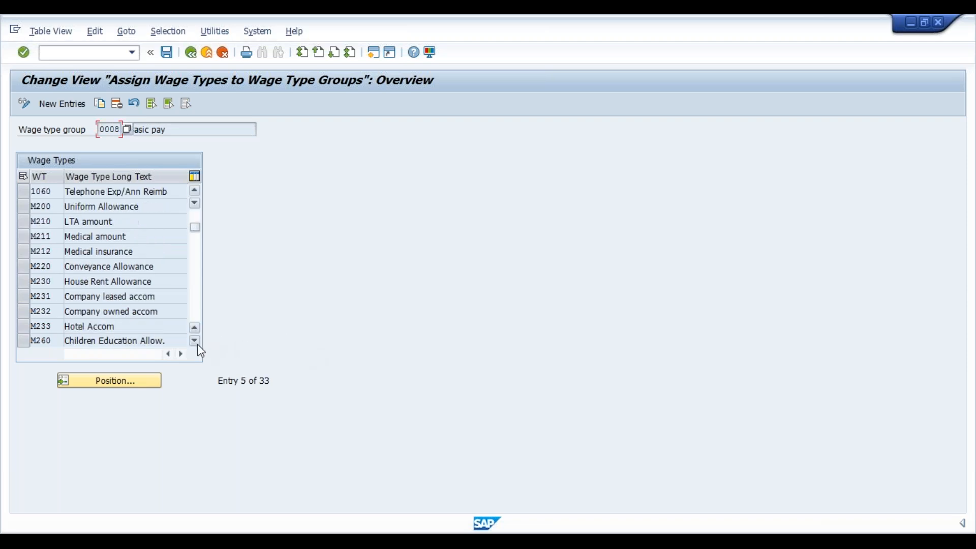
click(195, 341)
click(194, 341)
click(195, 341)
click(194, 341)
click(194, 341)
click(194, 341)
click(195, 340)
click(195, 341)
click(195, 341)
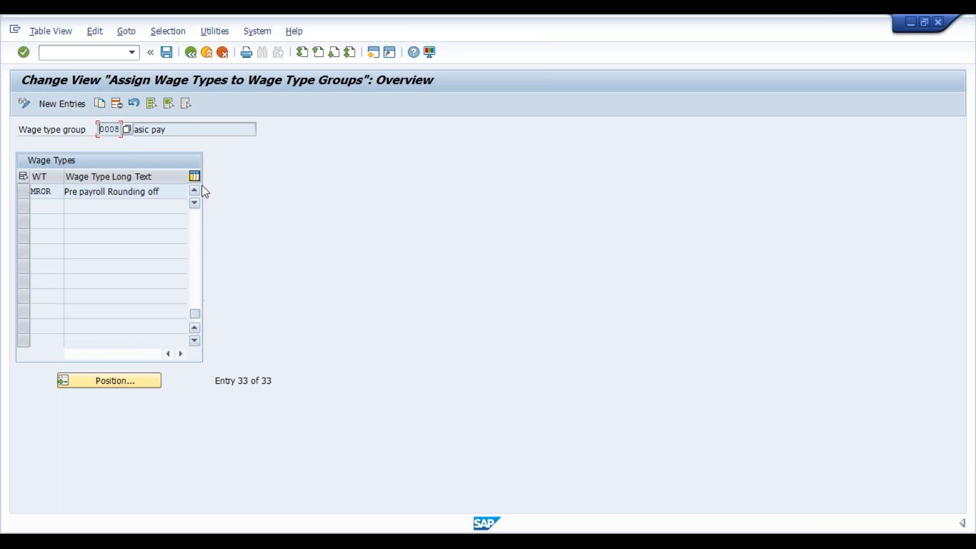
drag(195, 314, 203, 185)
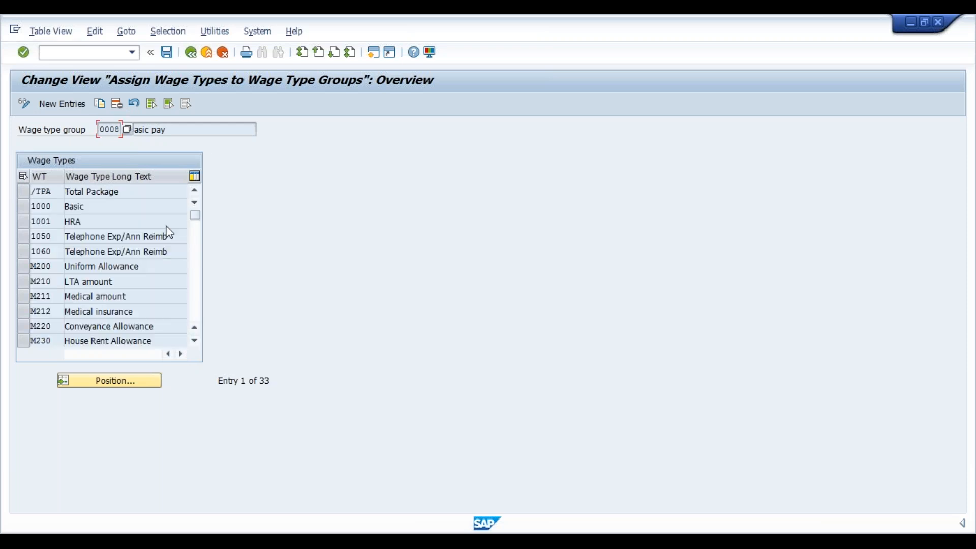
- Search the Basic pay wage type group for wage type 1003
click(115, 381)
text(1003)
key(Return)
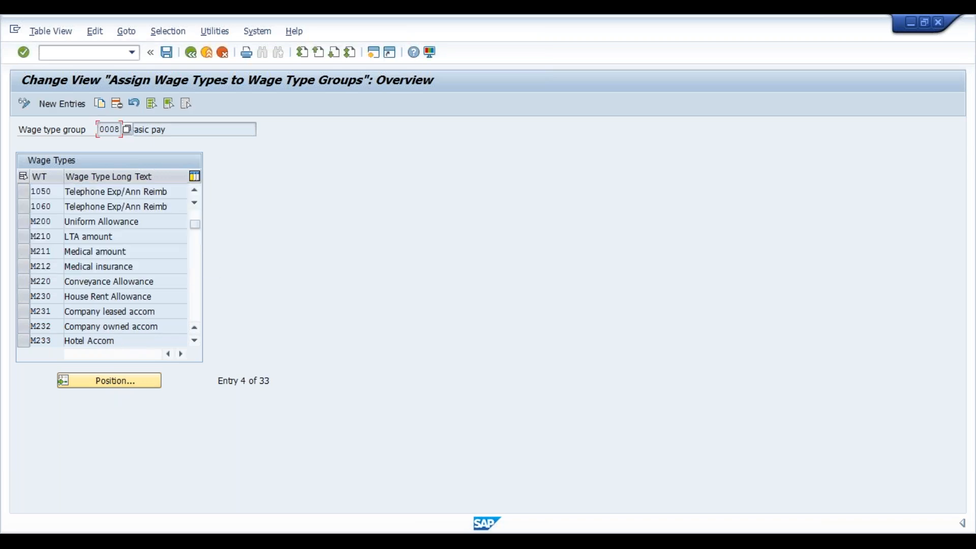
click(90, 387)
text(1003)
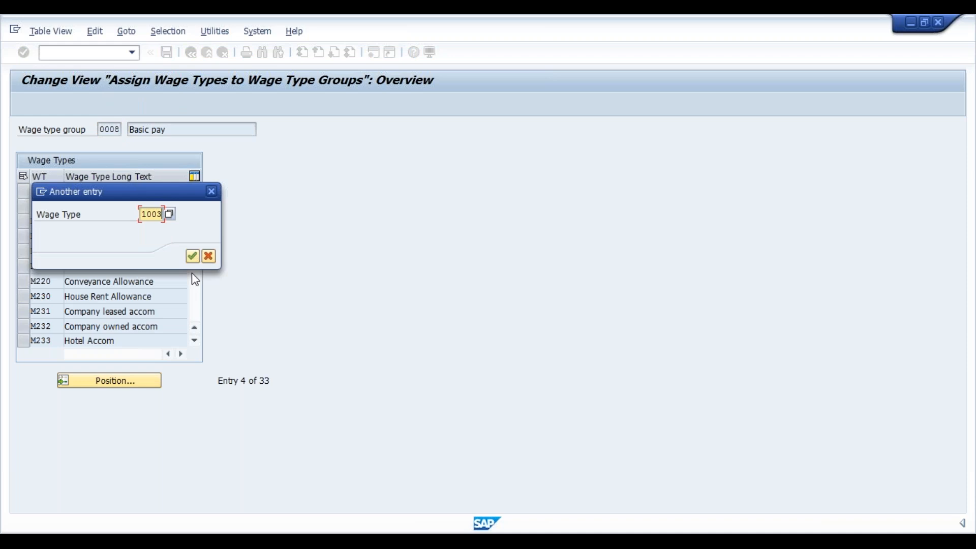
key(Return)
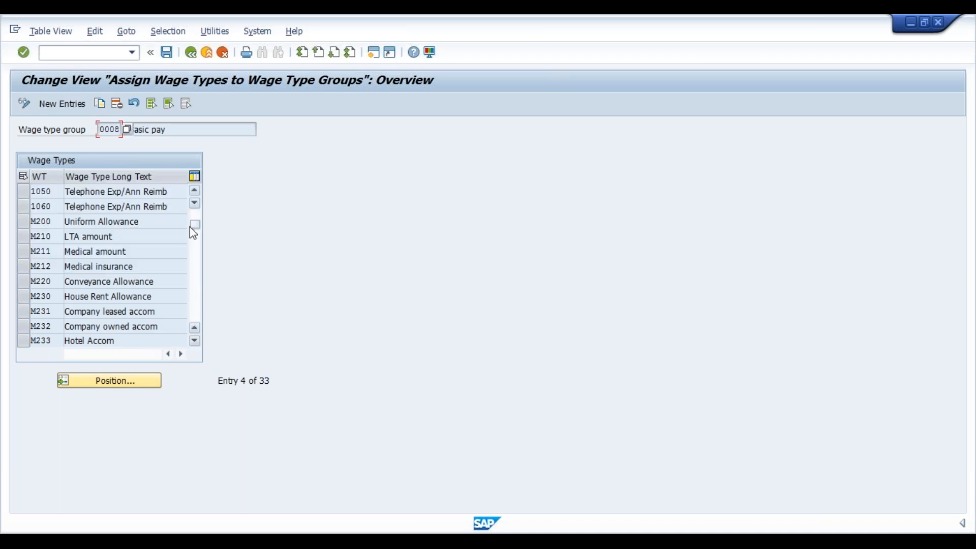
- Leave the Basic pay group overview and open Create wage type catalog with the Copy maintenance method
scroll(197, 213, up, 1)
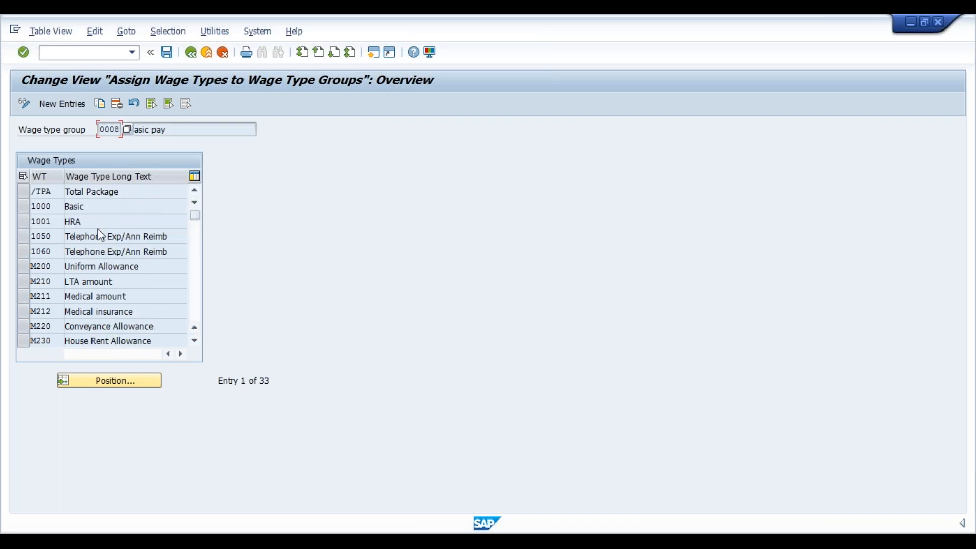
click(193, 56)
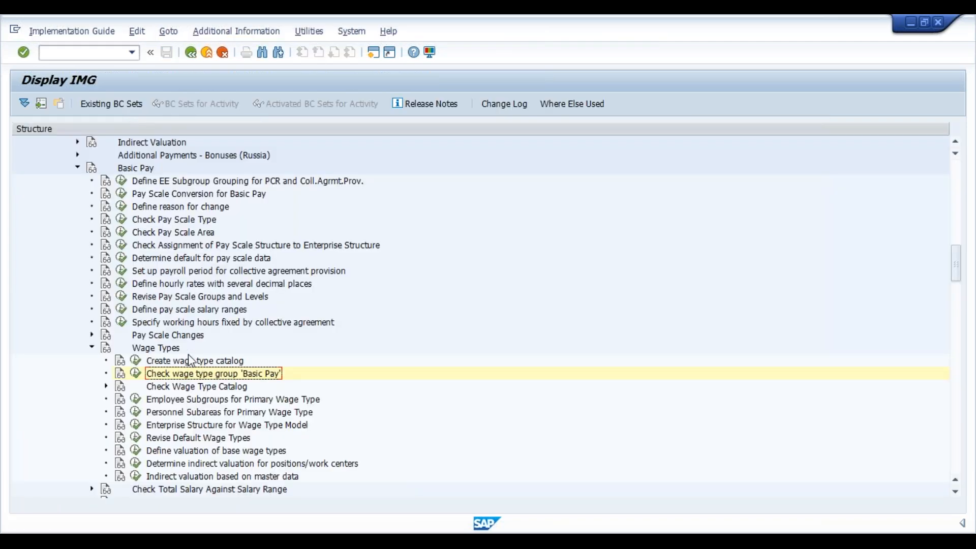
click(135, 360)
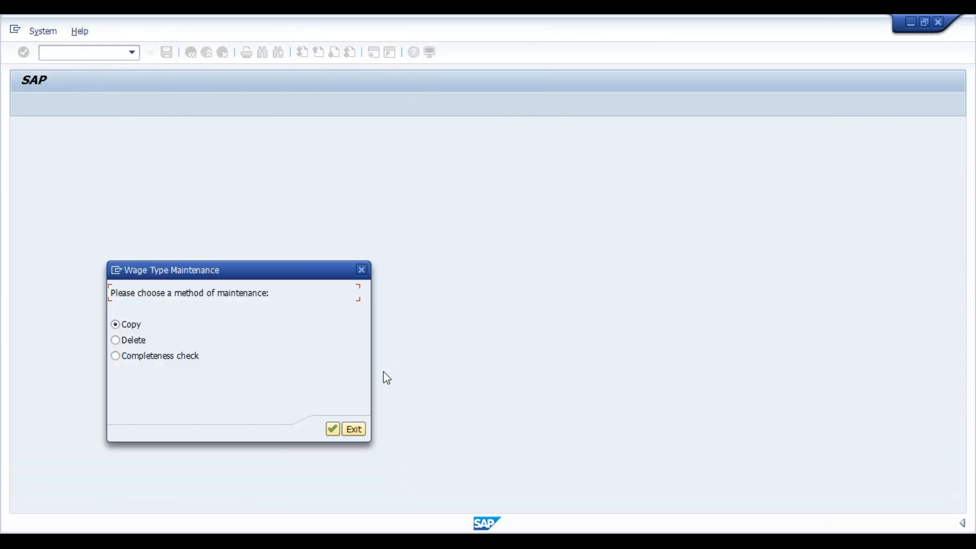
click(333, 430)
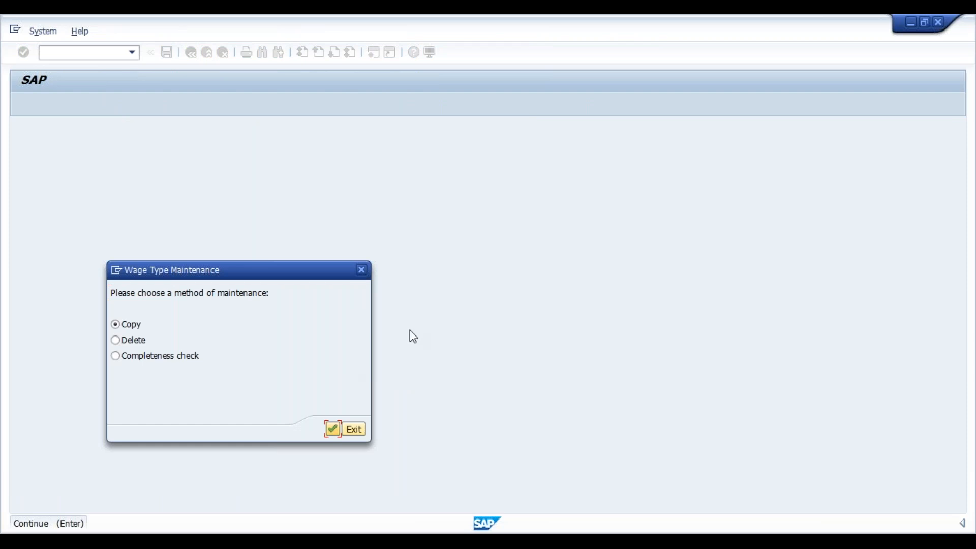
click(332, 430)
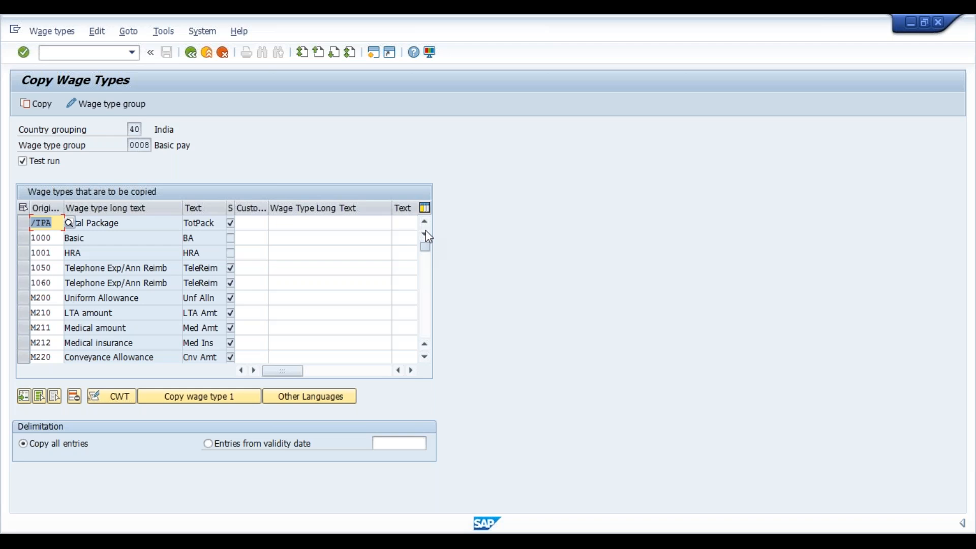
- Select model wage type M210 (LTA amount) and assign it the customer wage type 1003
click(423, 359)
click(424, 359)
click(424, 359)
click(424, 359)
click(424, 359)
click(424, 358)
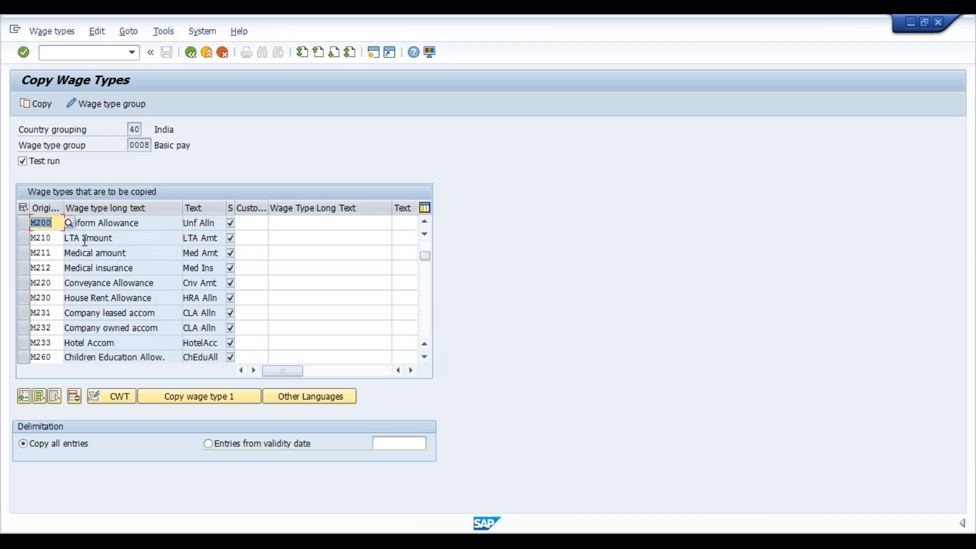
click(24, 239)
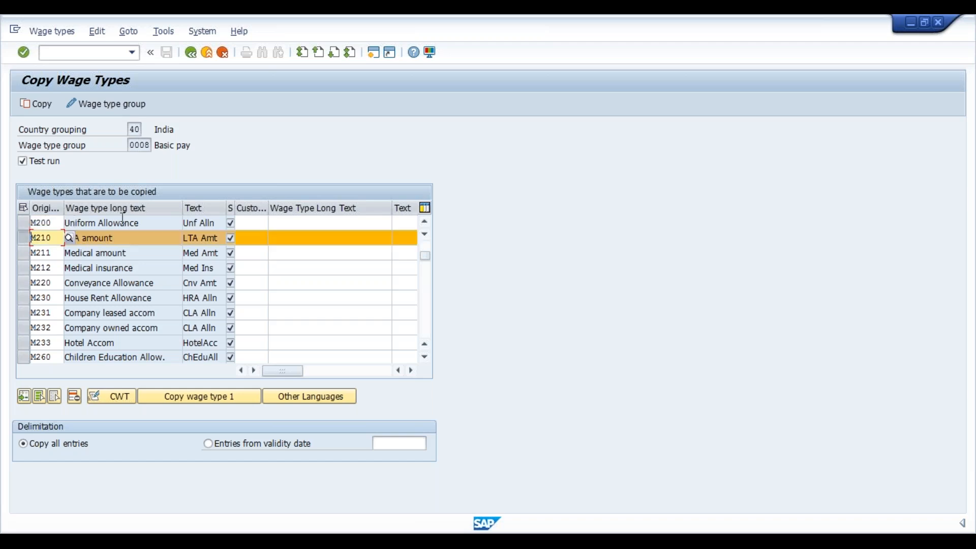
click(252, 239)
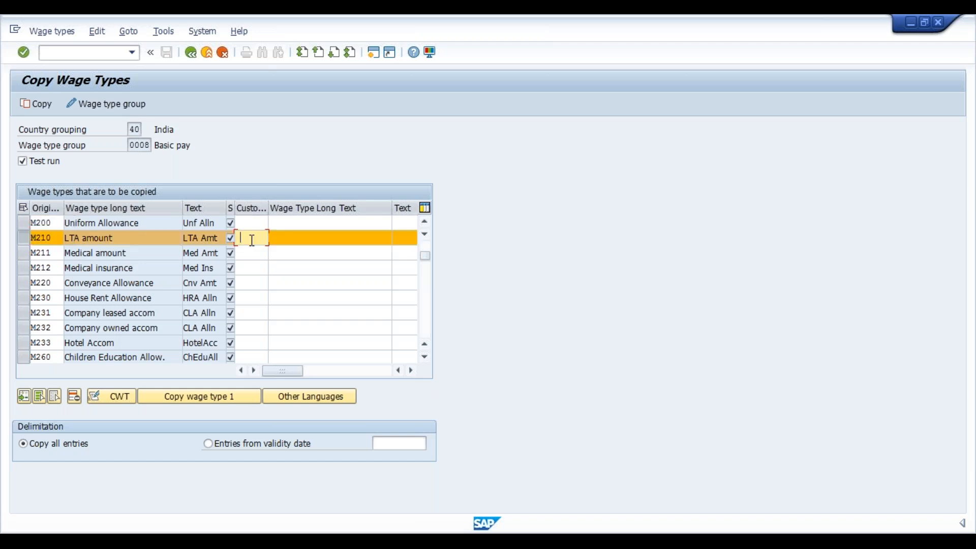
click(252, 239)
key(Down)
key(Down)
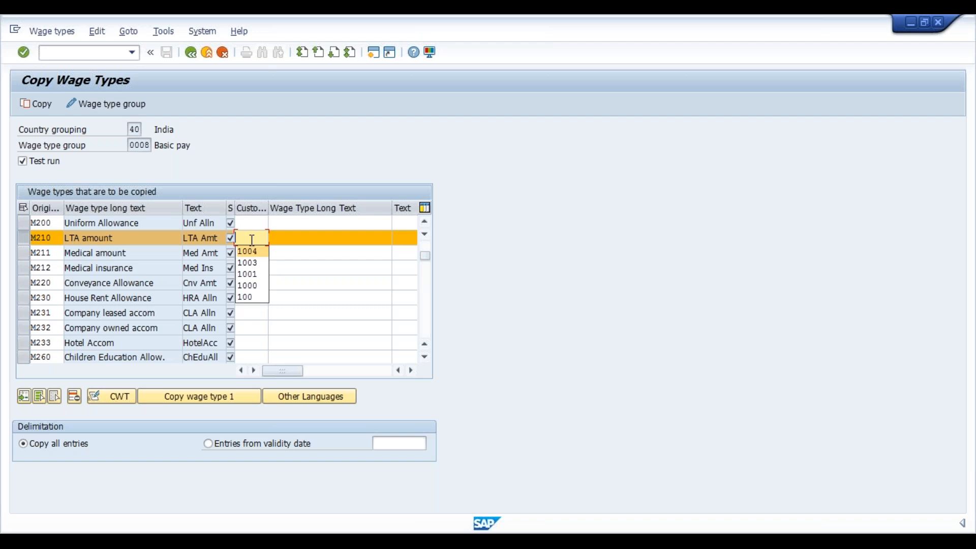
key(Tab)
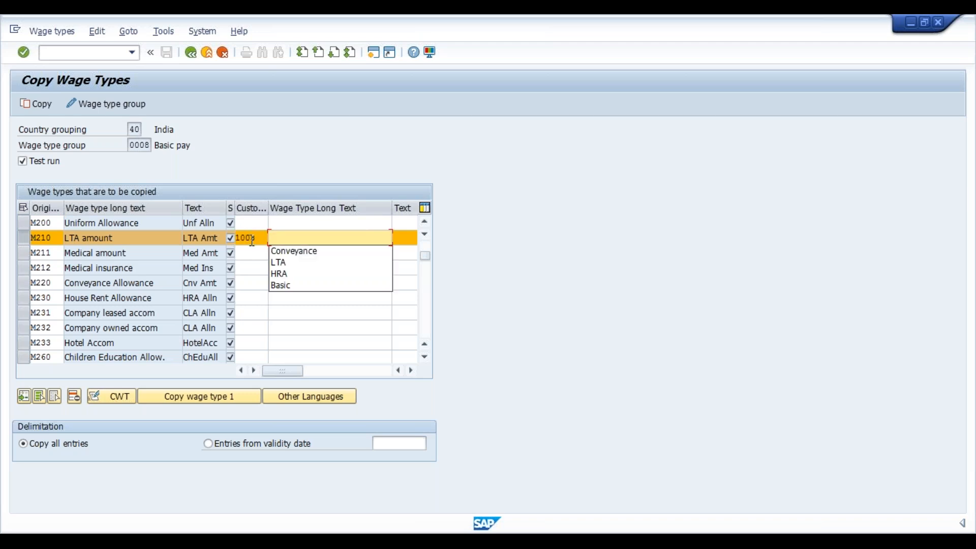
- Give the customer wage type copied from M210 the long text LTA and the short text LTA
key(Down)
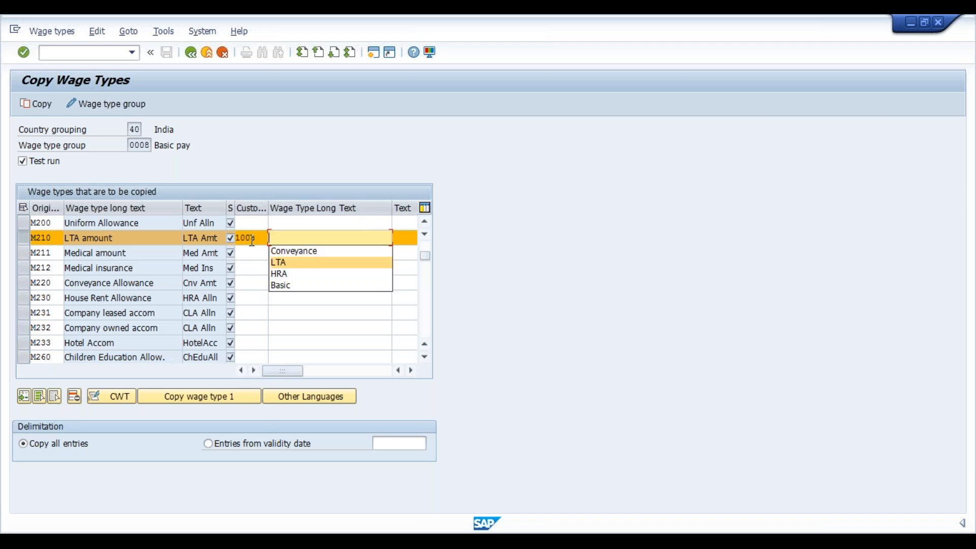
key(Tab)
key(Down)
key(Down)
key(Tab)
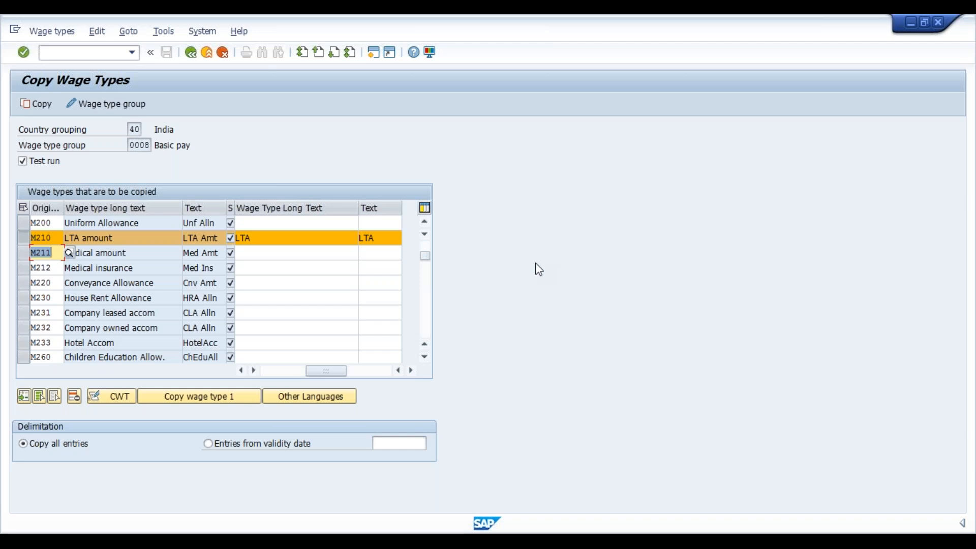
- Copy the LTA wage type as a test run, expand log tables T511, T512T, T512W and T512Z, and return to the wage type list
click(37, 104)
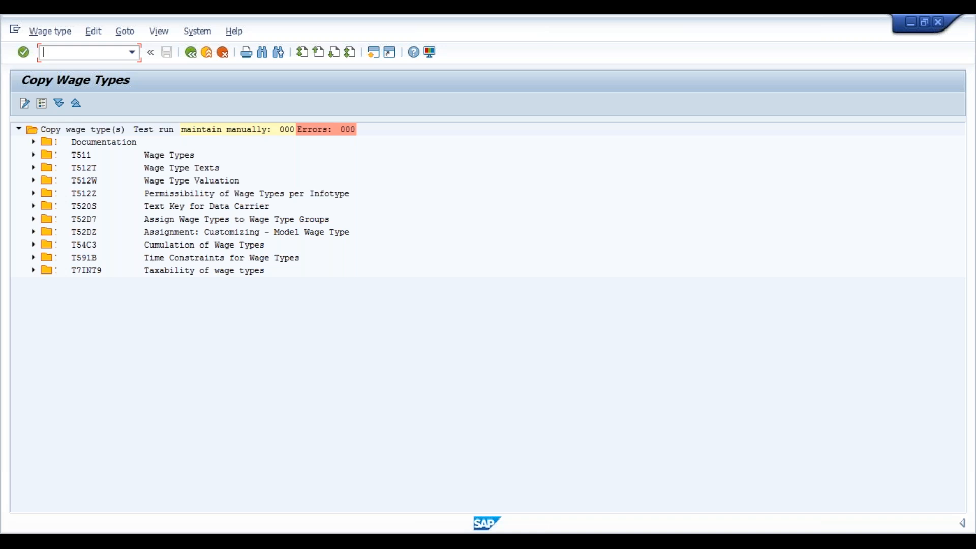
click(34, 155)
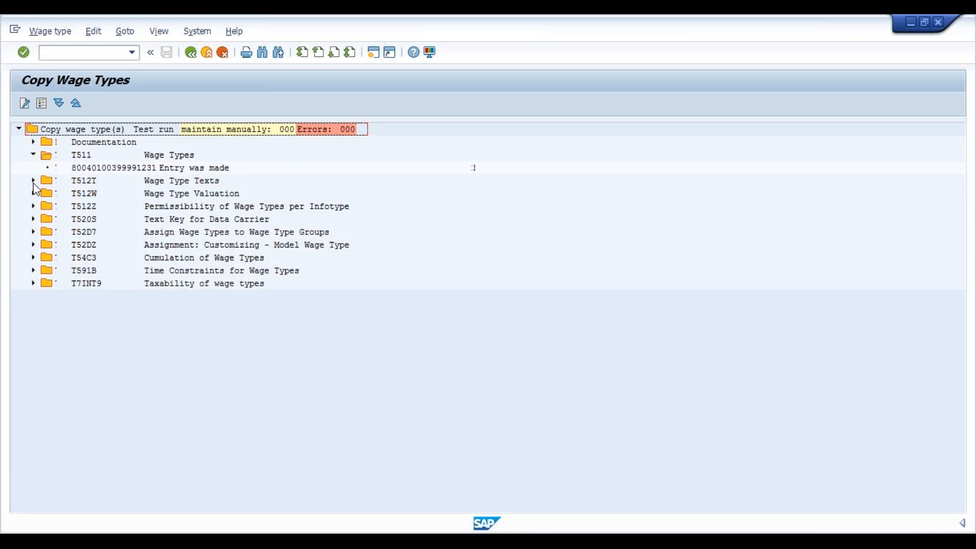
click(34, 182)
click(33, 206)
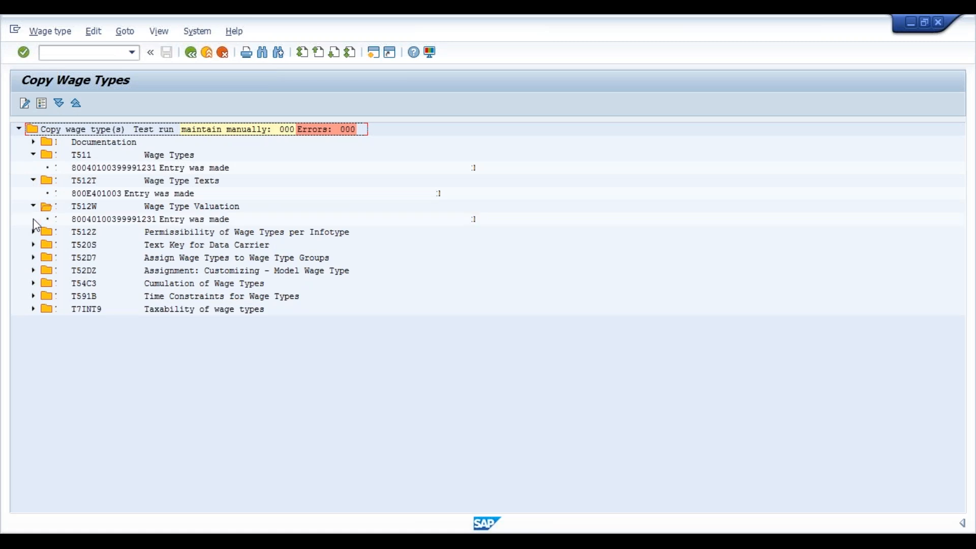
click(33, 232)
click(191, 51)
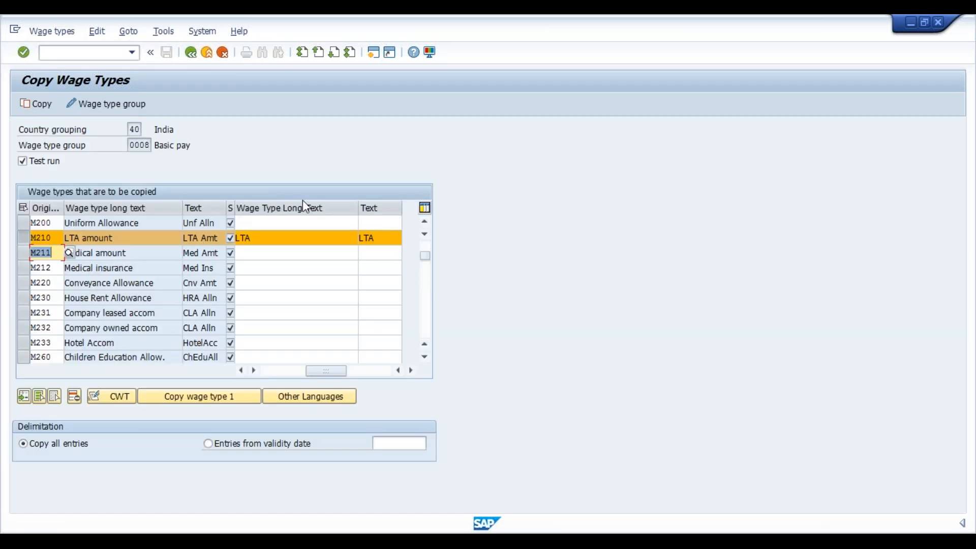
- Cancel the wage type group change and exit wage type maintenance to the implementation guide
click(109, 105)
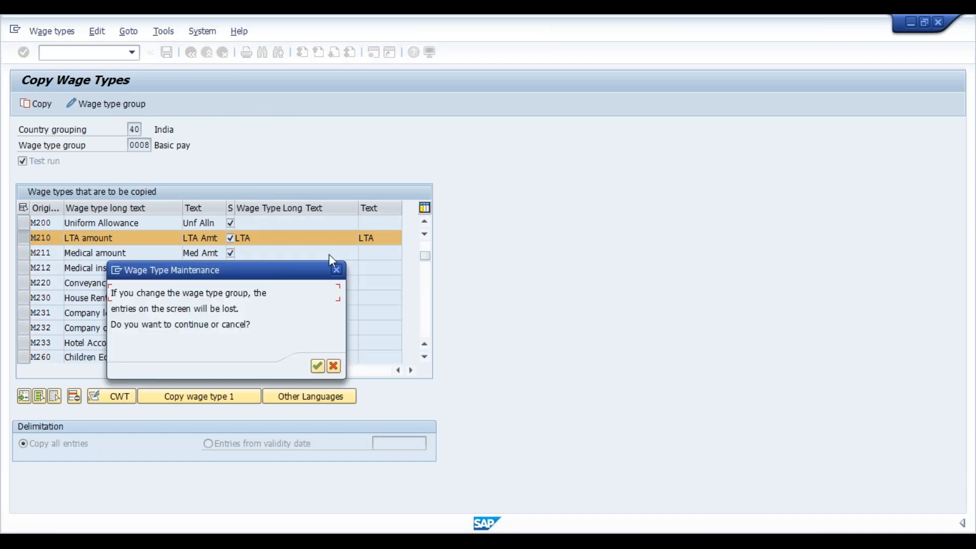
click(334, 366)
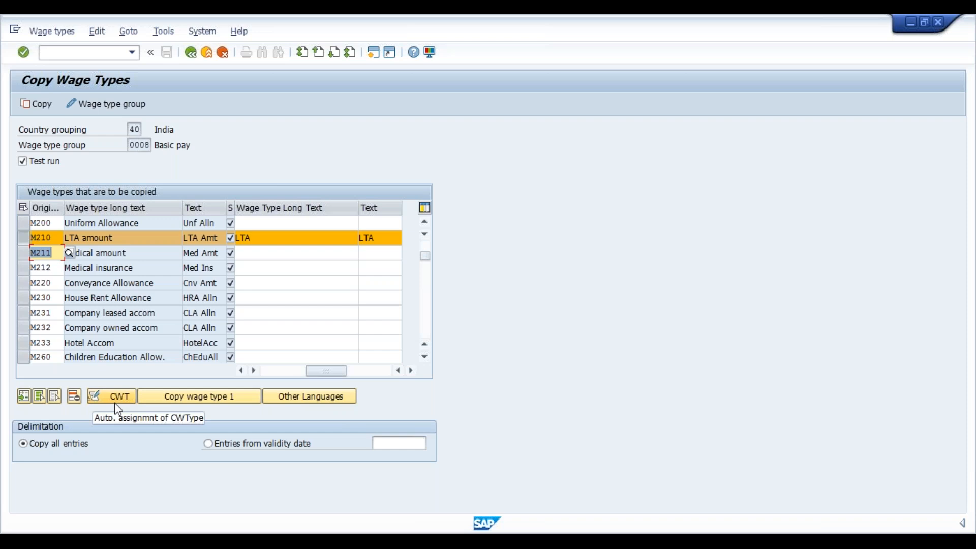
click(191, 53)
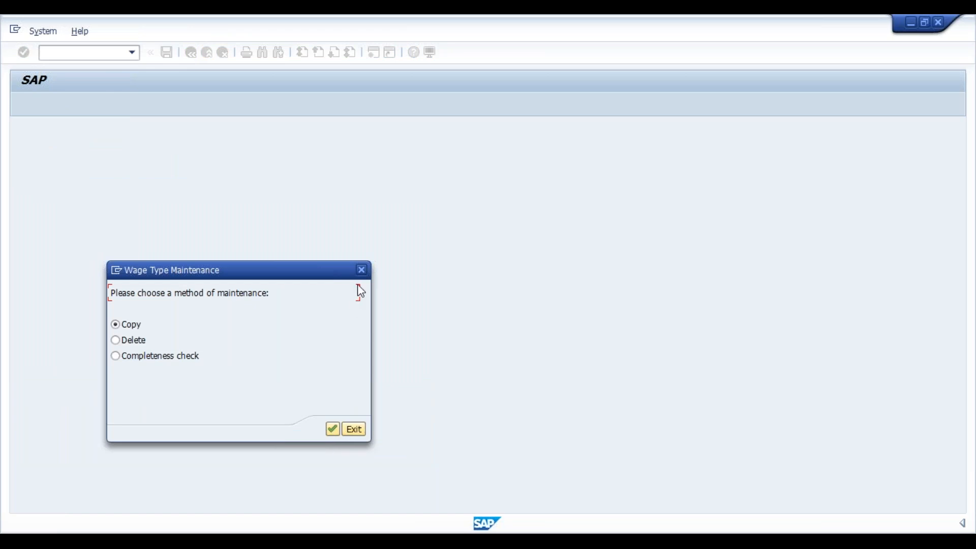
click(362, 269)
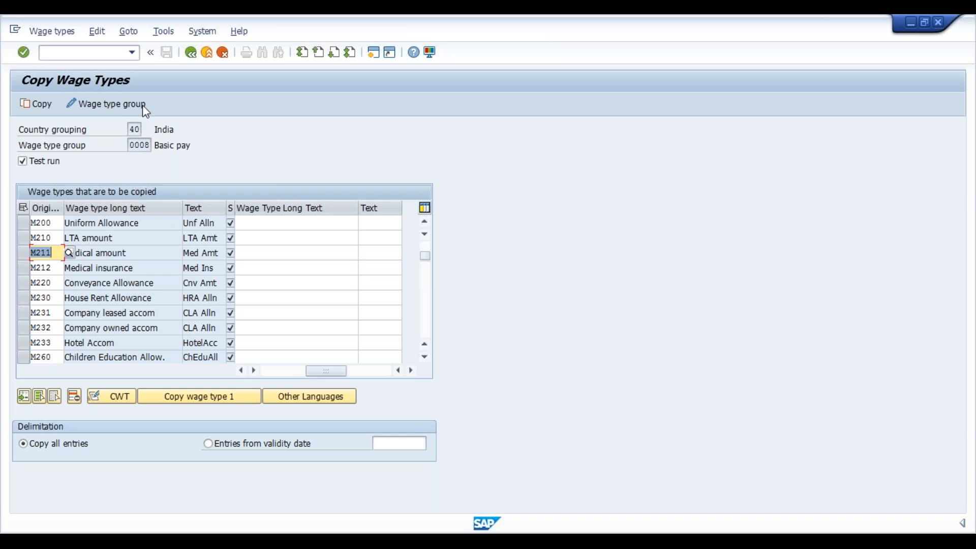
click(192, 53)
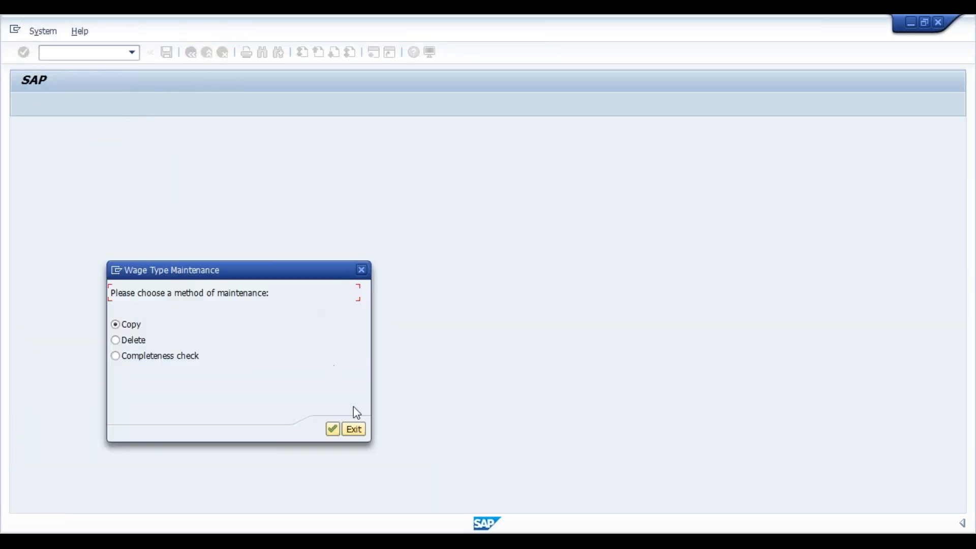
click(353, 429)
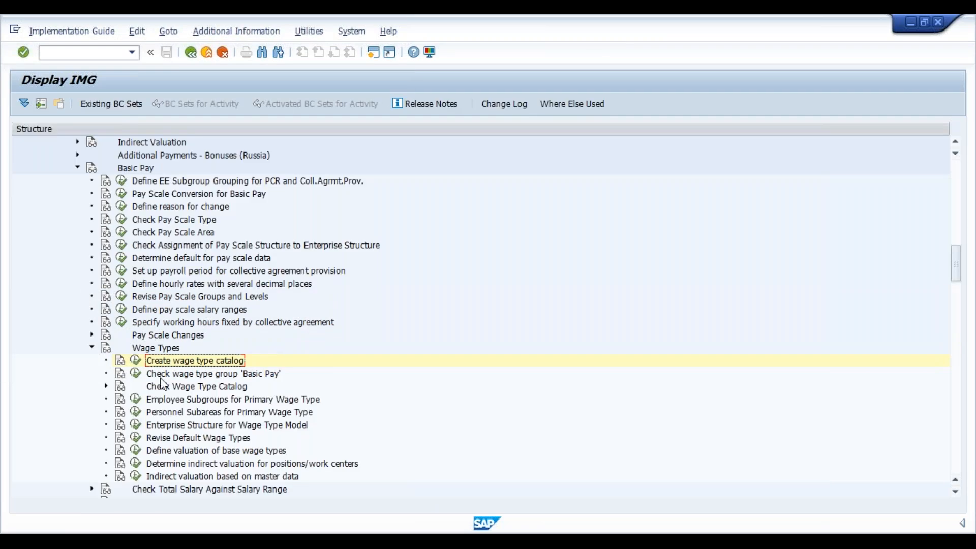
- Reopen Check wage type group 'Basic Pay' and position the list of group 0008 on wage type 1003
click(136, 374)
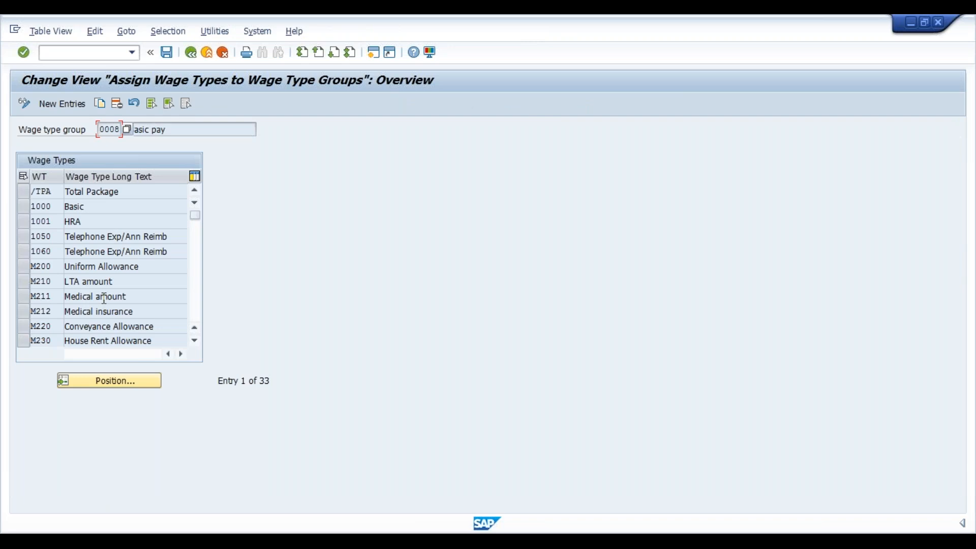
click(97, 382)
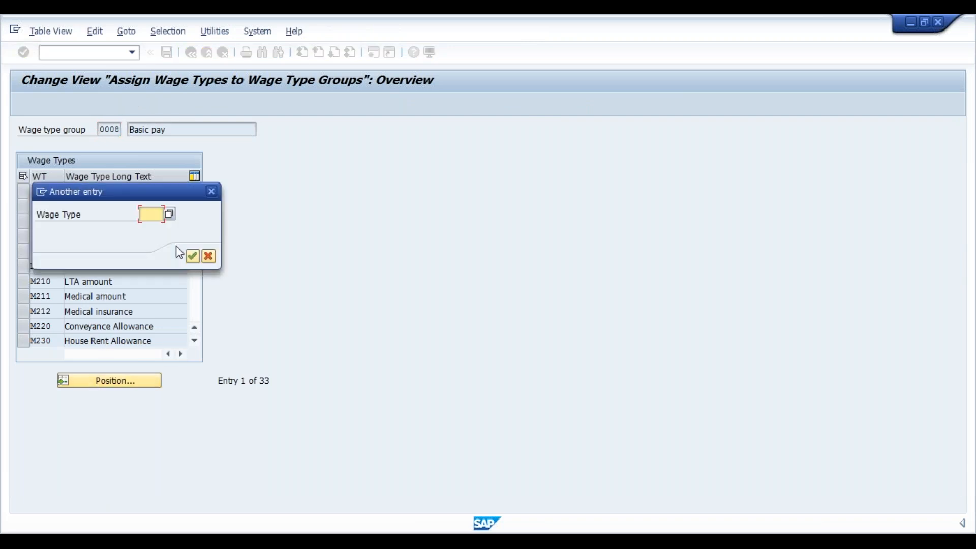
text(100)
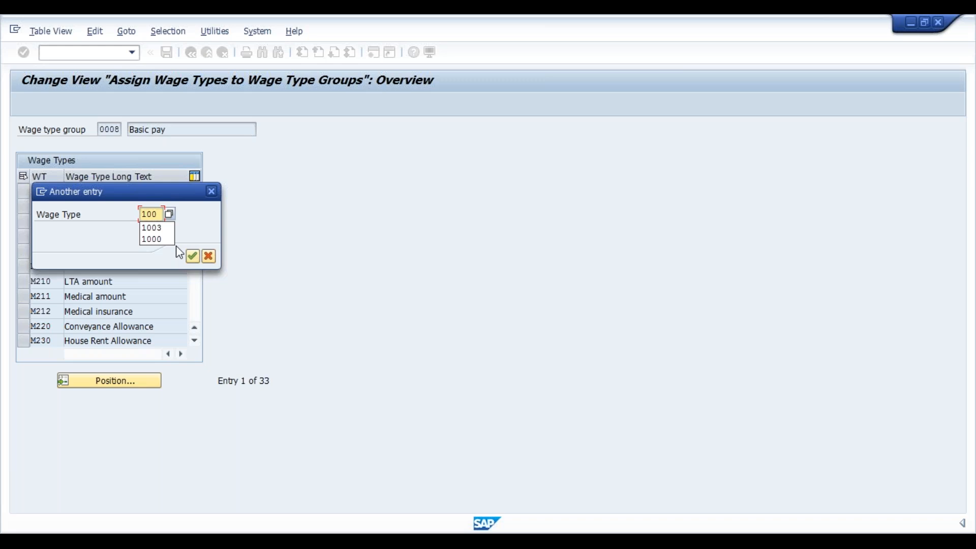
key(Down)
key(Return)
key(Return)
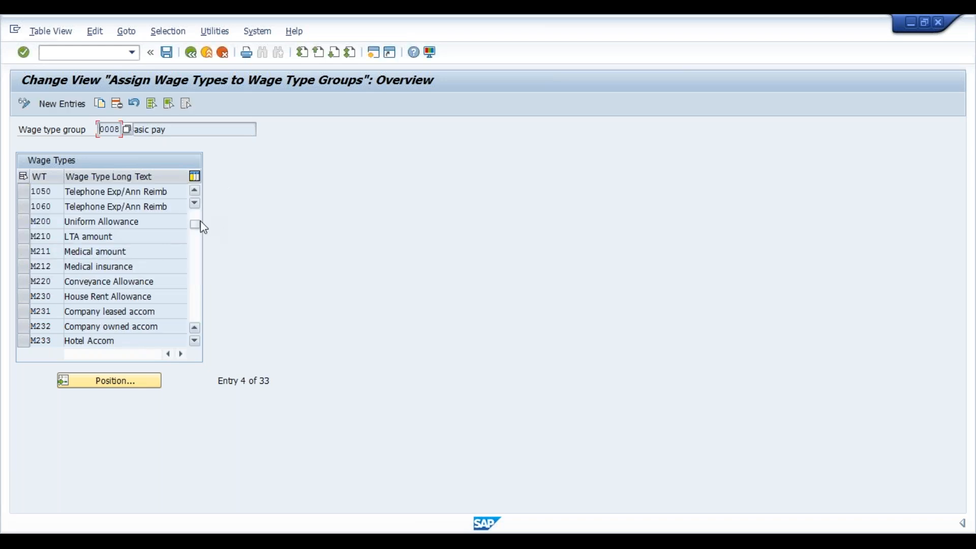
- Look through the Basic pay group's wage types from end to start and return to the implementation guide
drag(198, 226, 172, 331)
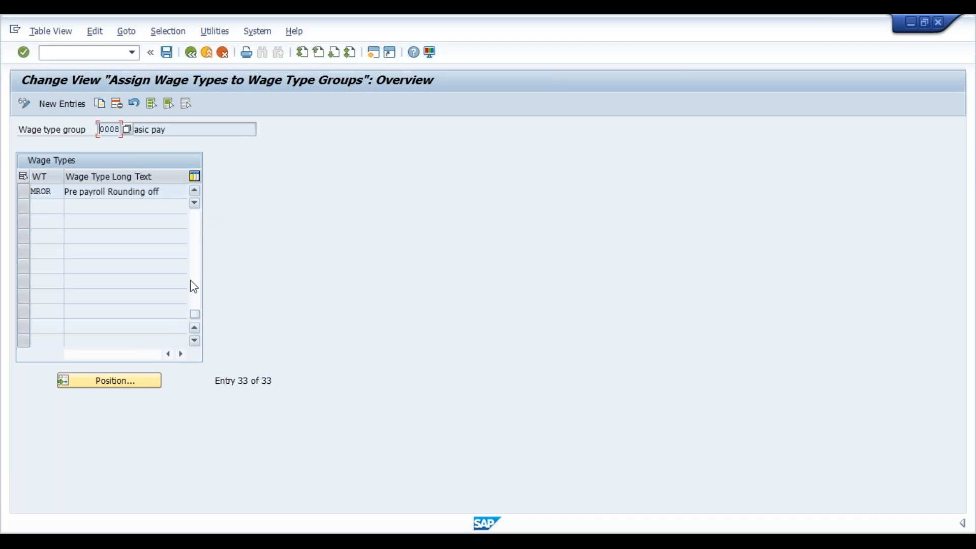
click(195, 227)
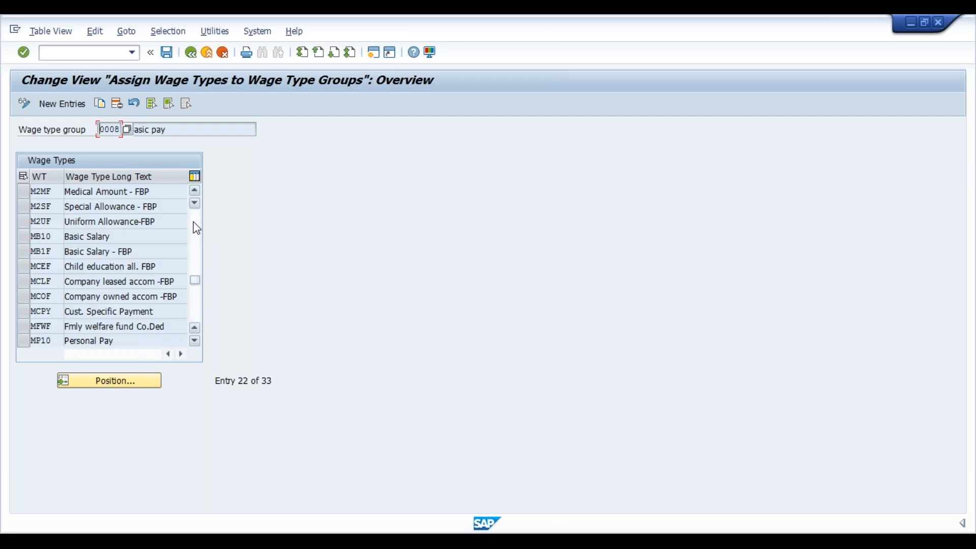
click(196, 228)
click(194, 223)
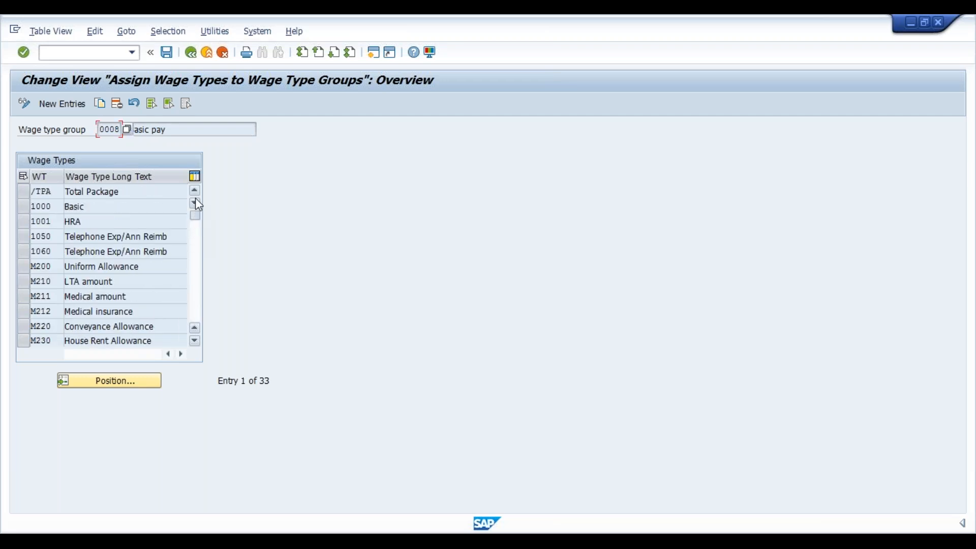
click(133, 201)
click(190, 52)
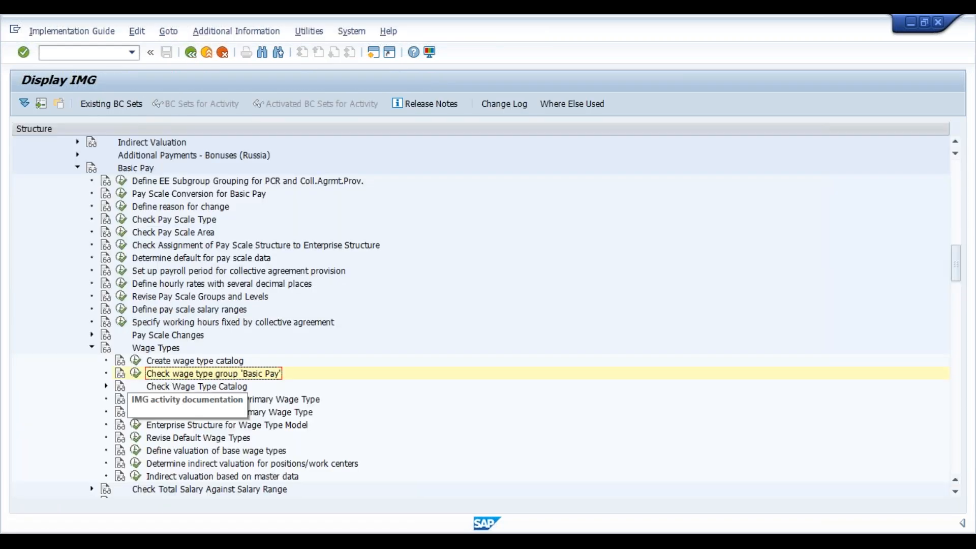
- Open Create wage type catalog with the Copy method and locate model wage type M2SF, Special Allowance - FBP
click(137, 362)
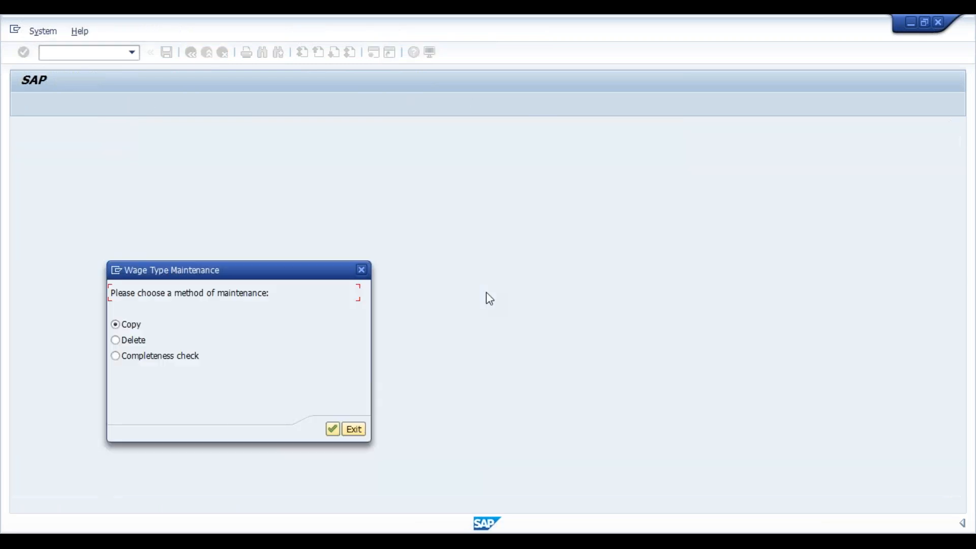
click(334, 429)
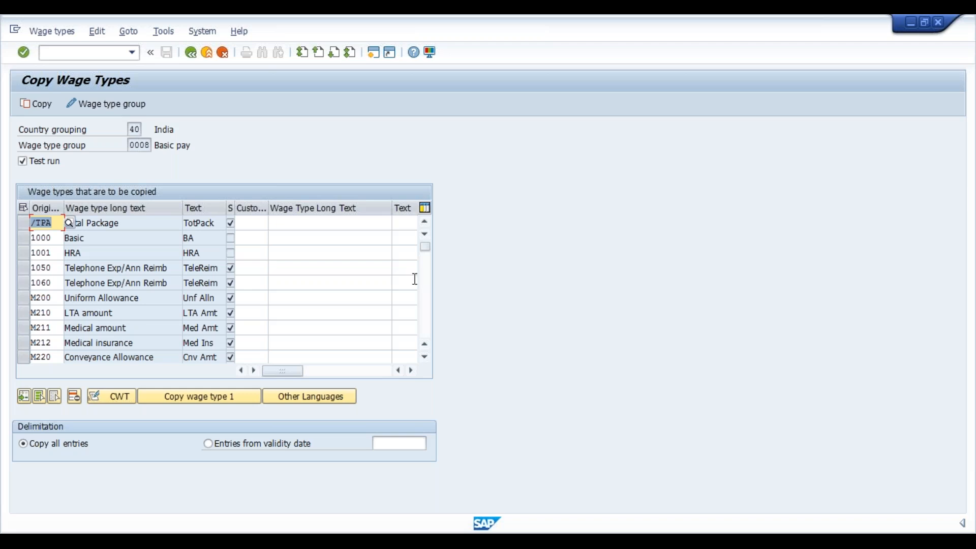
click(425, 358)
click(426, 358)
click(426, 358)
click(425, 358)
click(426, 358)
click(425, 358)
click(425, 358)
click(425, 357)
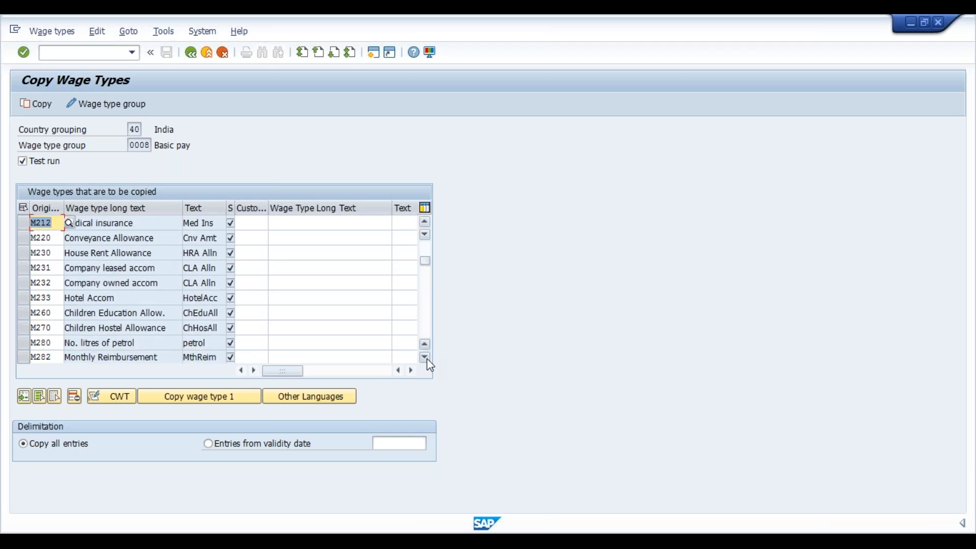
click(425, 358)
click(425, 358)
click(426, 358)
click(425, 358)
click(426, 358)
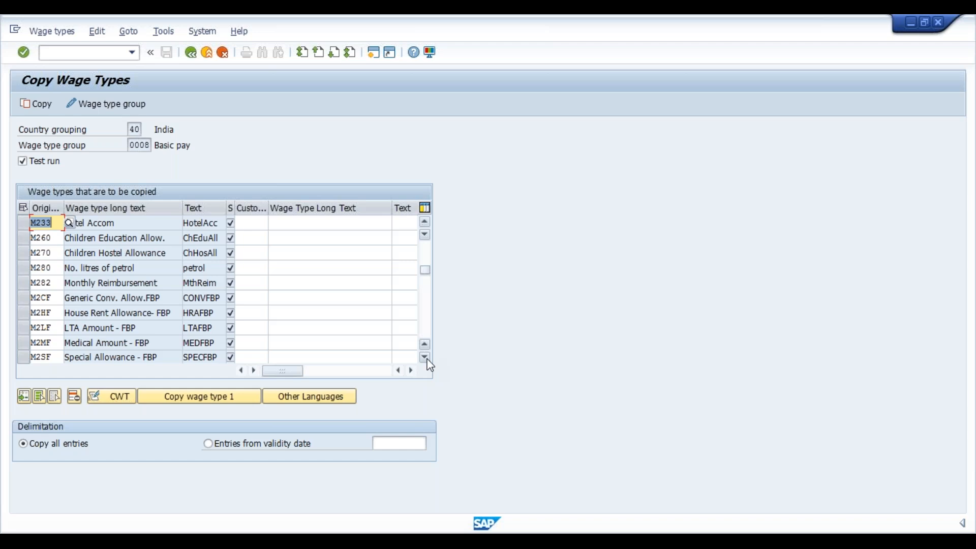
click(426, 357)
click(425, 358)
click(426, 358)
click(425, 358)
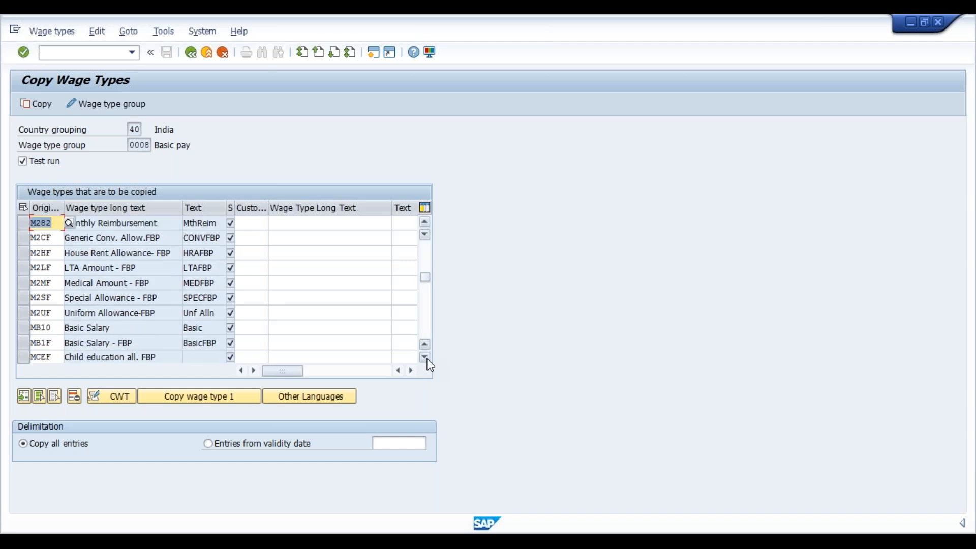
click(425, 358)
click(426, 357)
click(426, 358)
click(425, 357)
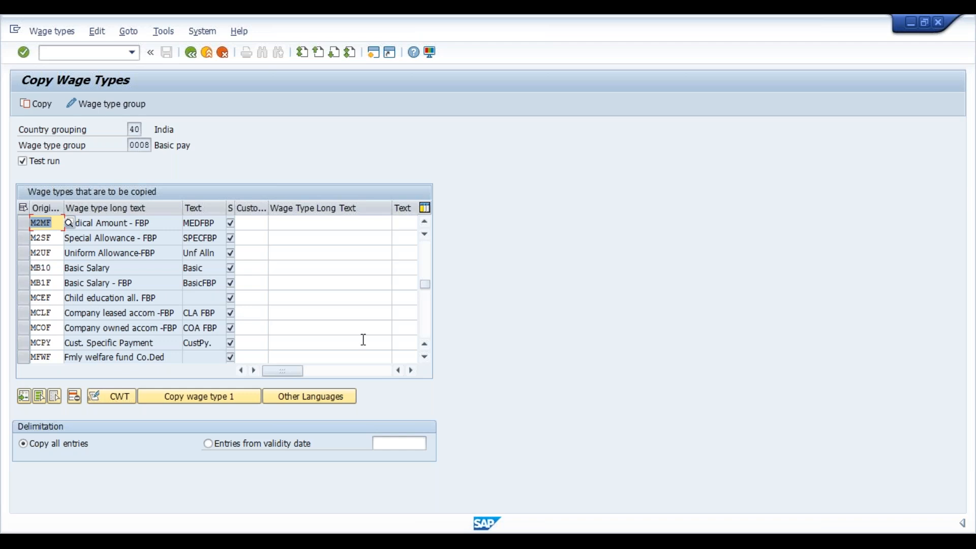
click(424, 223)
click(423, 223)
click(423, 224)
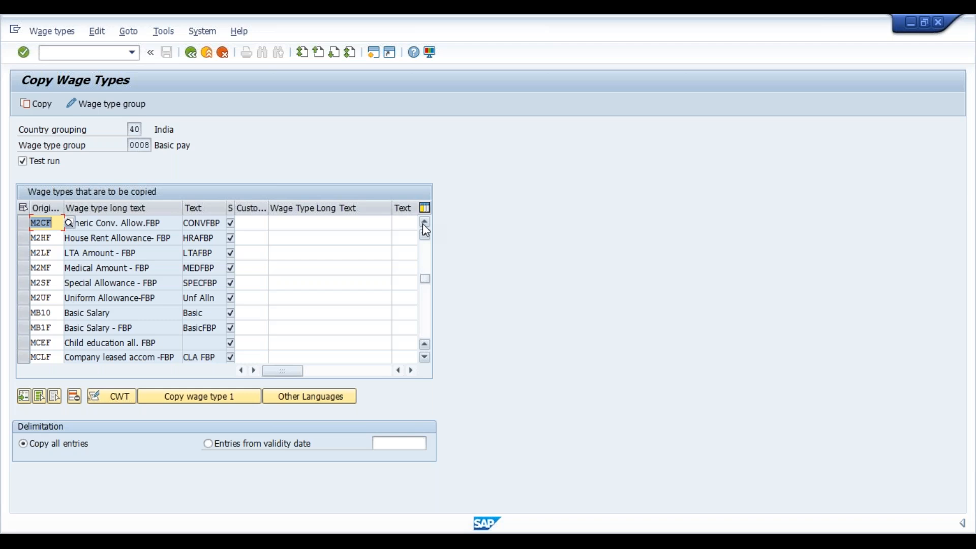
- Select Special Allowance - FBP (M2SF) and assign it customer wage type 1007
click(21, 288)
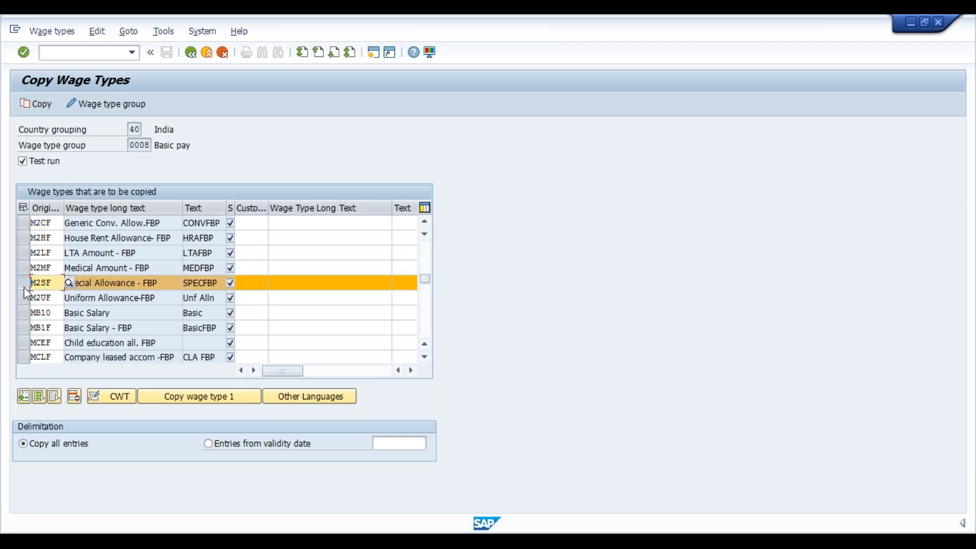
click(254, 285)
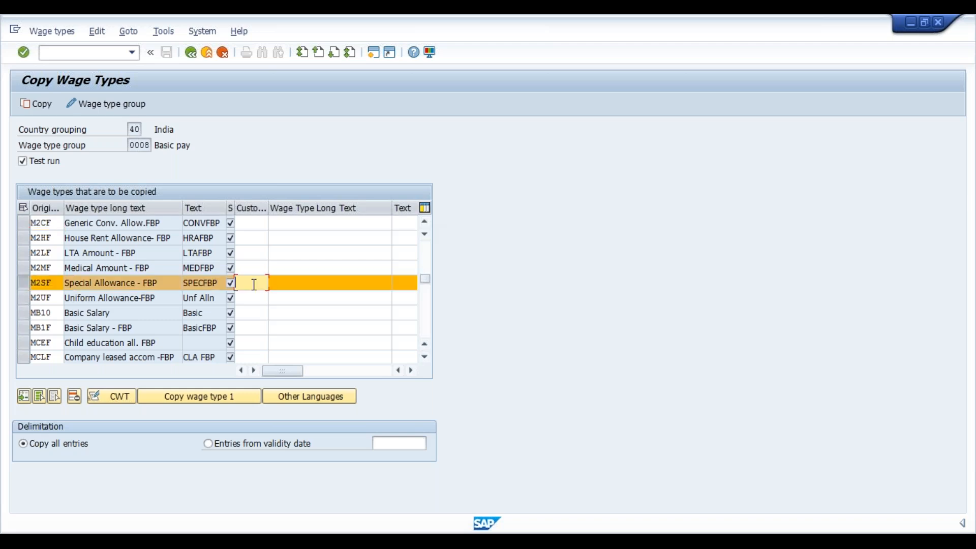
key(Tab)
key(Tab)
key(Tab)
key(shift+Tab)
key(shift+Tab)
key(shift+Tab)
key(shift+Tab)
key(shift+Tab)
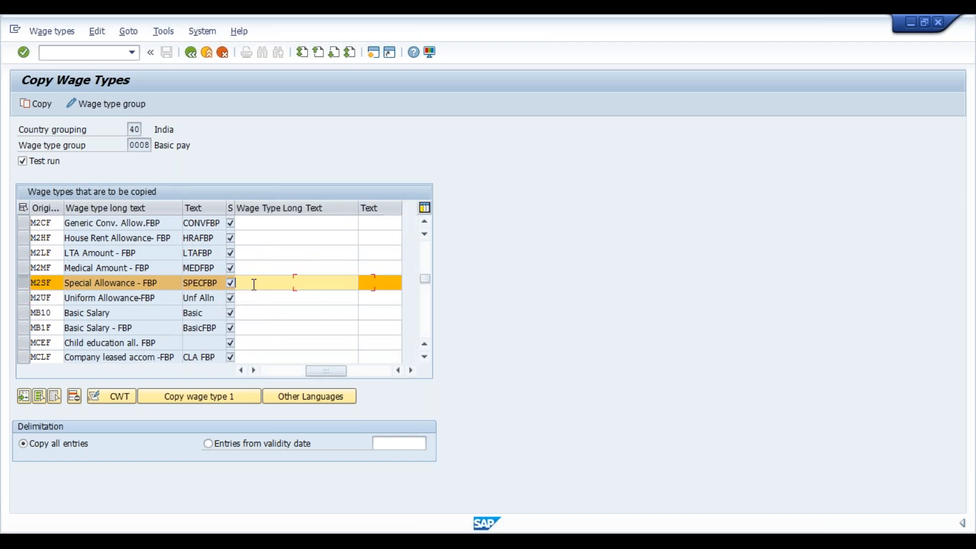
key(Tab)
key(Tab)
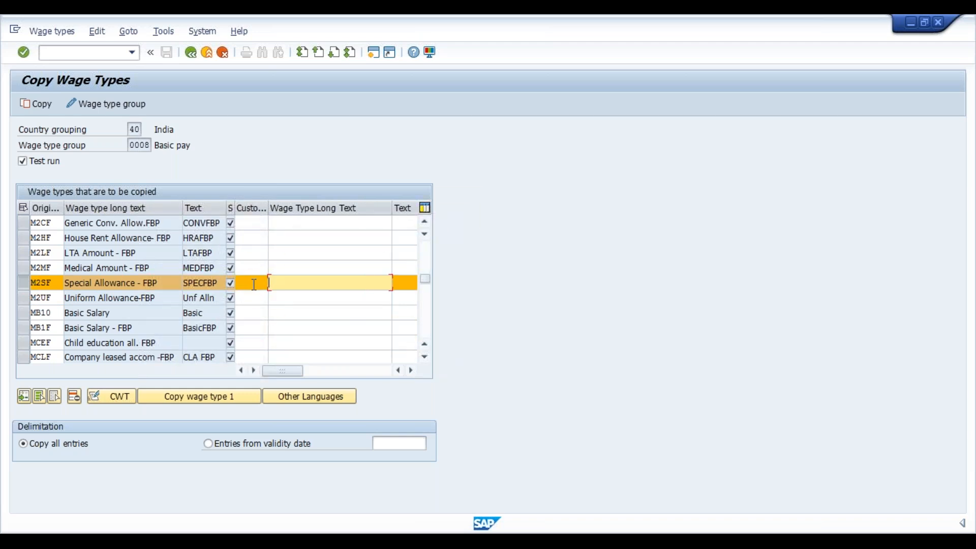
click(254, 284)
text(100)
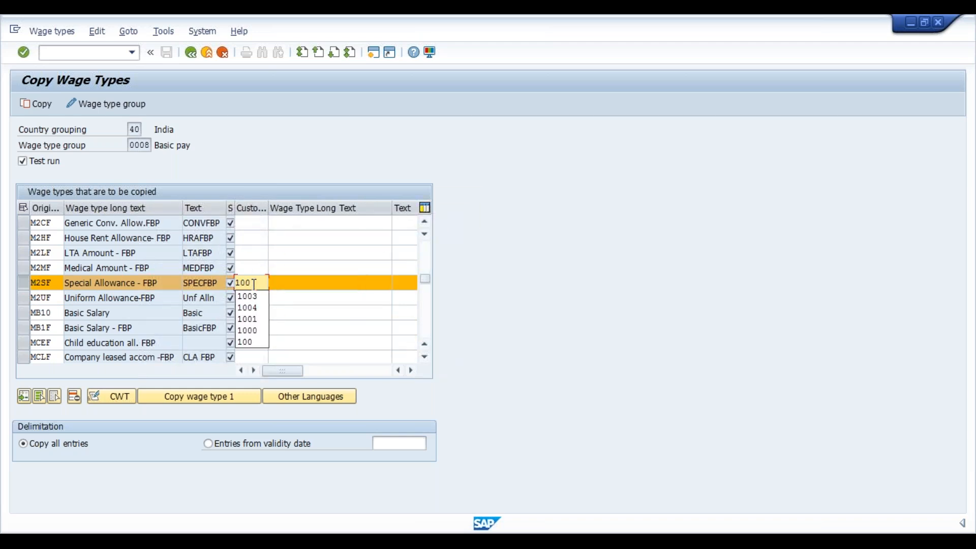
text(7)
- Enter SP Allowance as the long text and S A as the short text of customer wage type 1007
key(Tab)
text(S)
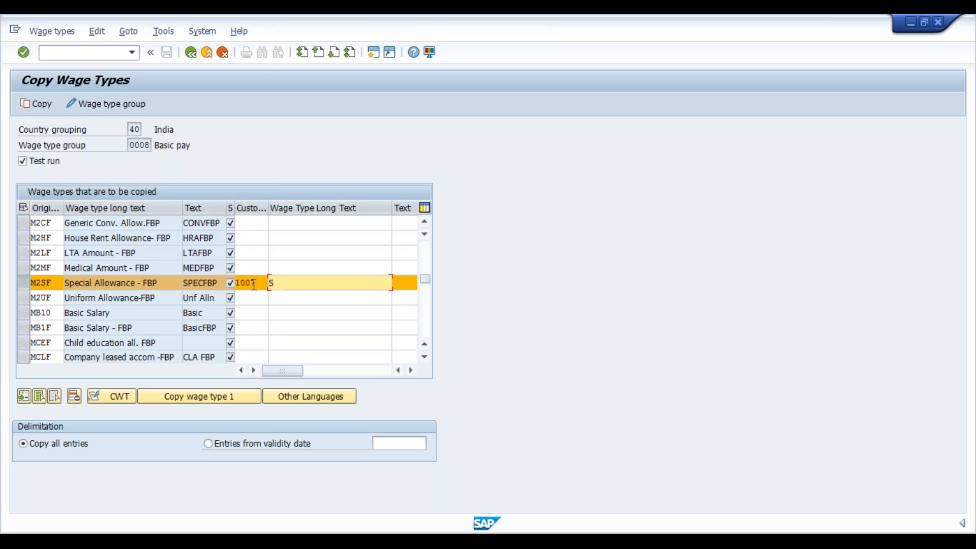
text(P Allowance)
key(Tab)
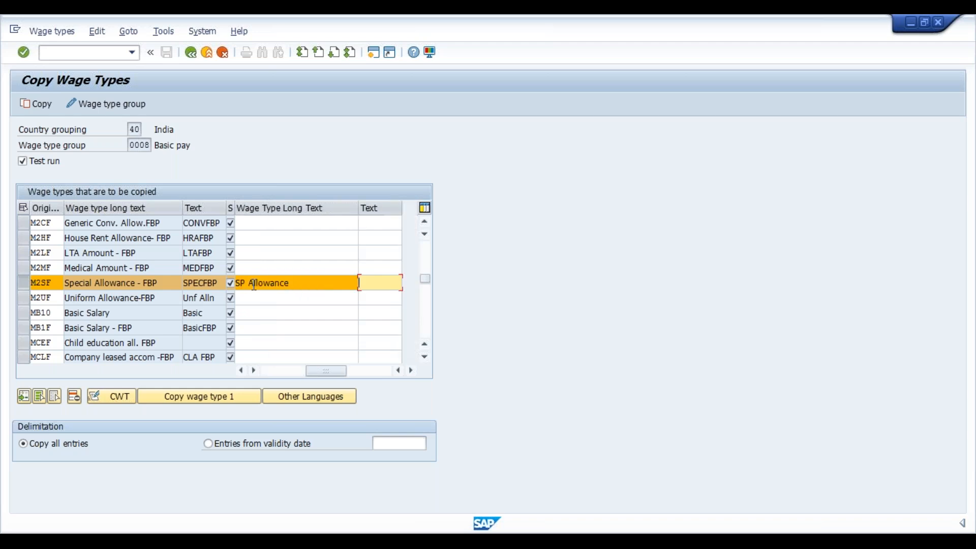
text(S A)
key(Return)
- Copy the selected Special Allowance wage type as a test run and return from the log to the wage type list
click(24, 284)
click(26, 285)
click(26, 284)
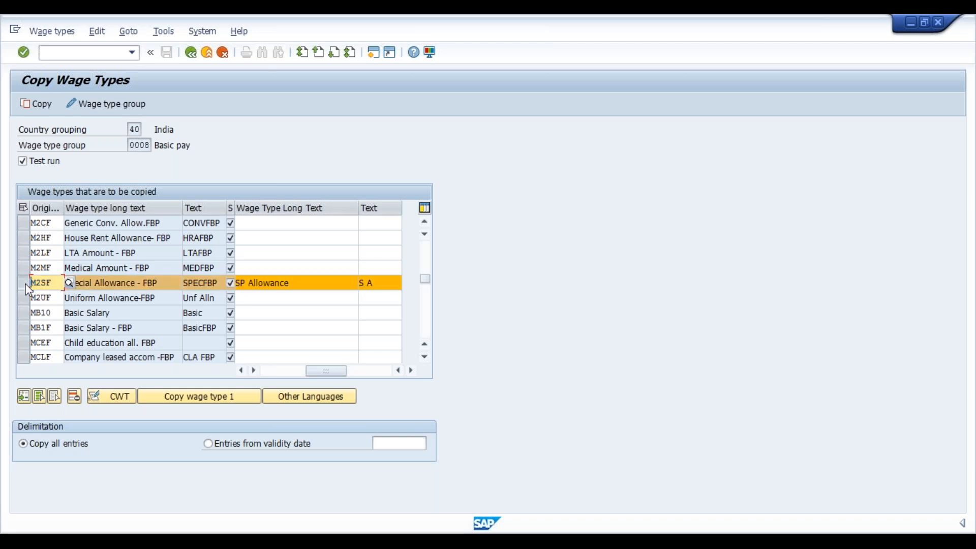
click(41, 104)
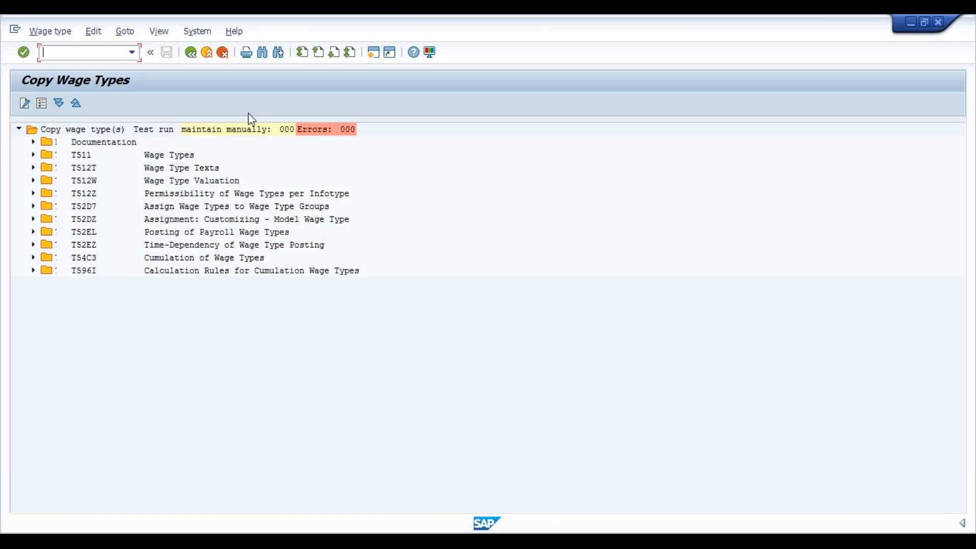
click(191, 52)
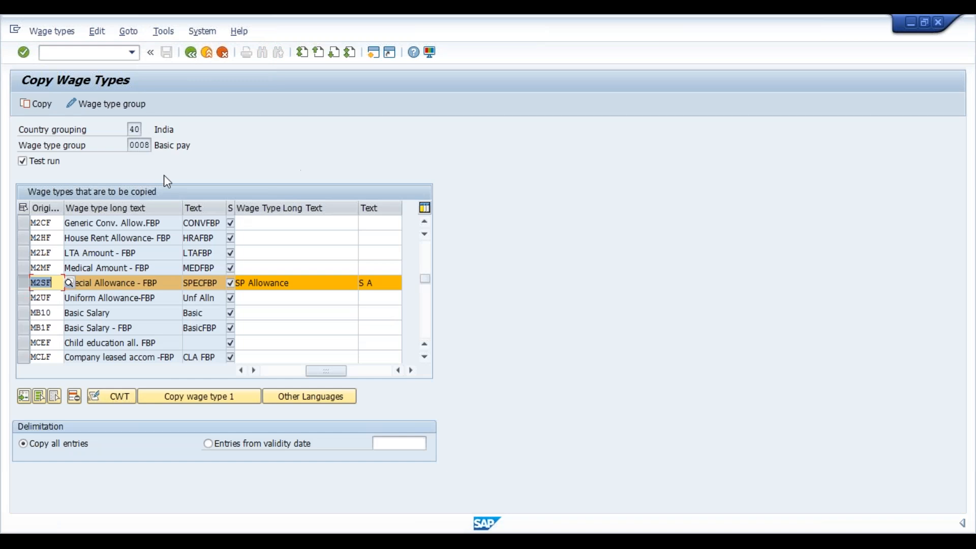
- Turn off the test run, leave the wage type list without copying, and reopen it with the Copy method
click(22, 162)
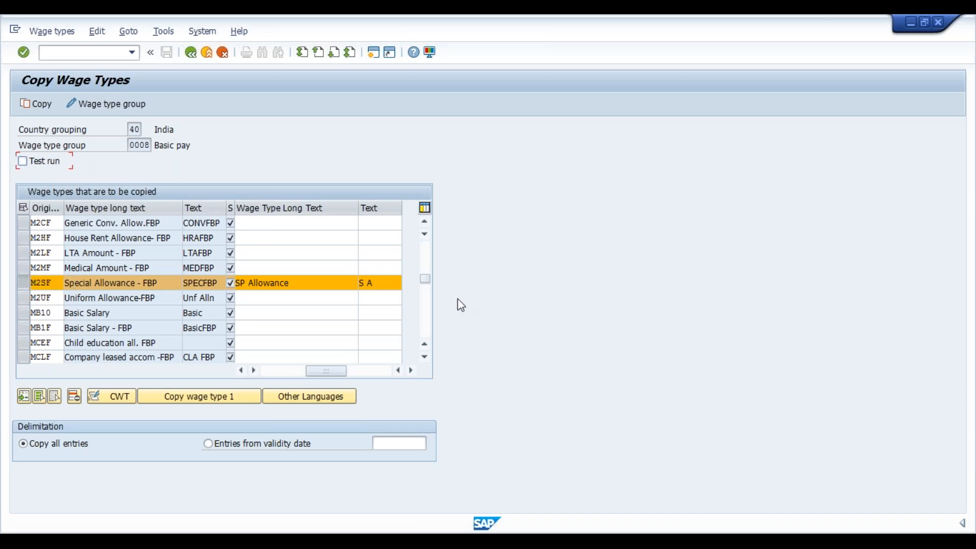
drag(425, 279, 428, 227)
click(191, 53)
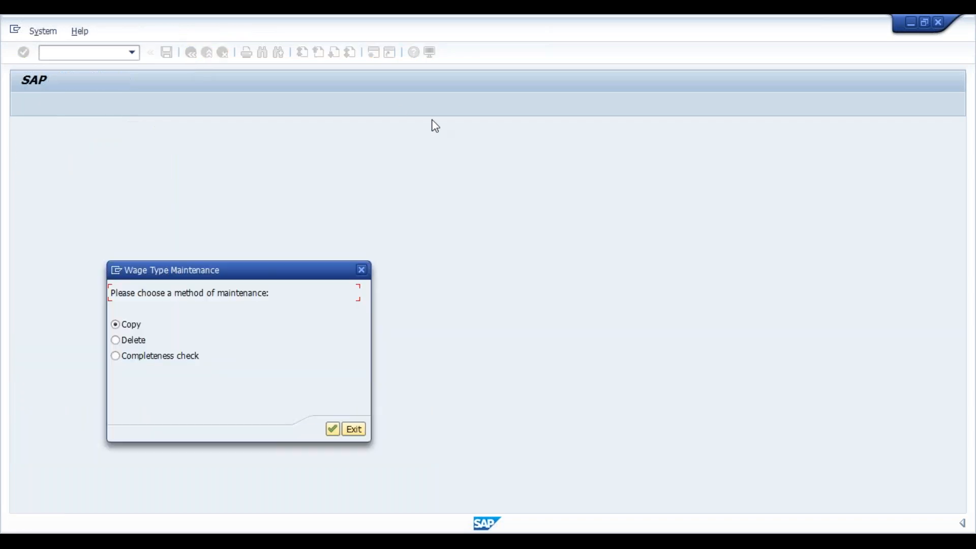
click(333, 431)
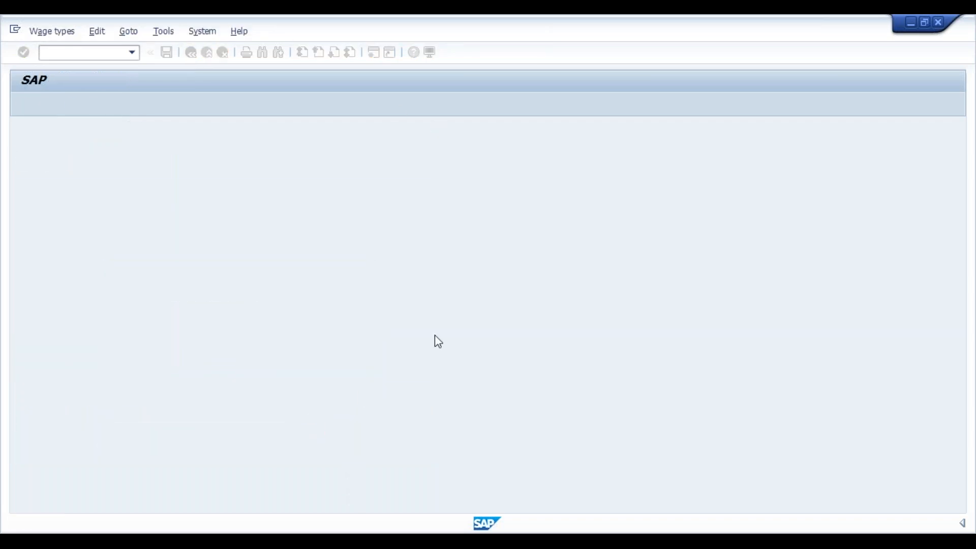
click(75, 262)
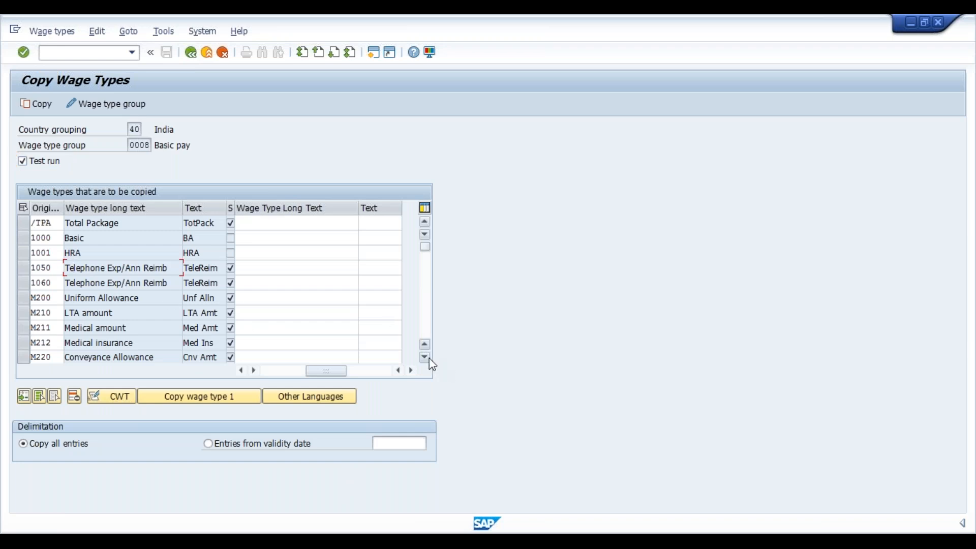
- Select the LTA amount wage type (M210) and assign it customer wage type 1003
click(22, 316)
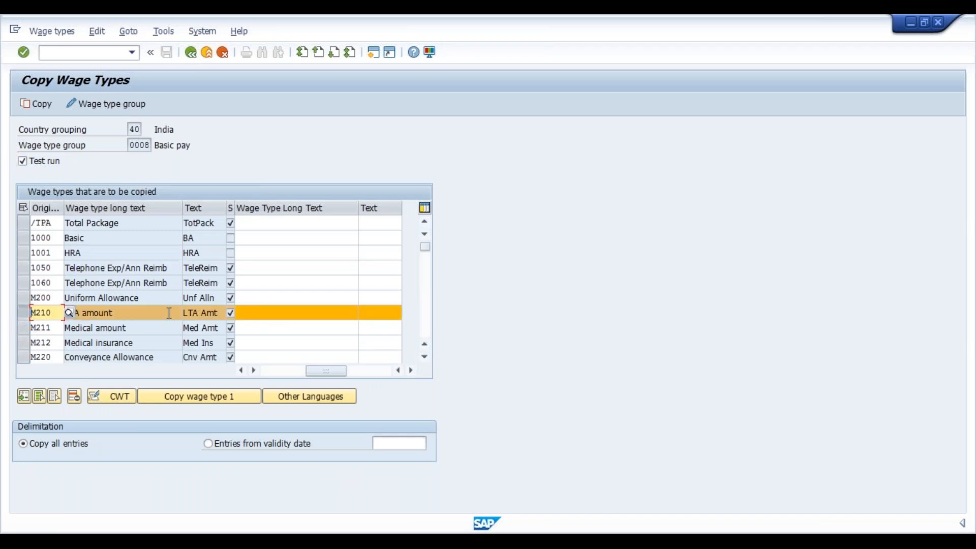
click(293, 310)
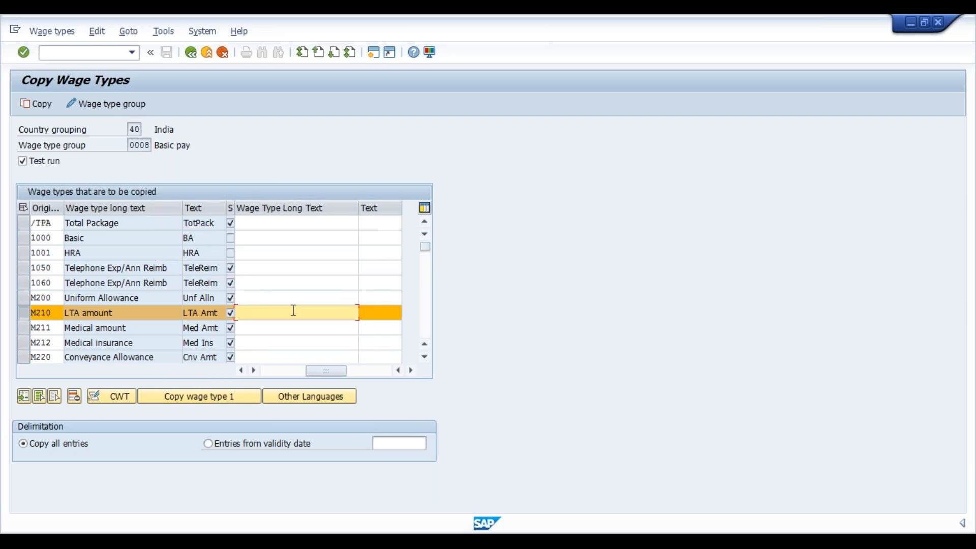
key(Return)
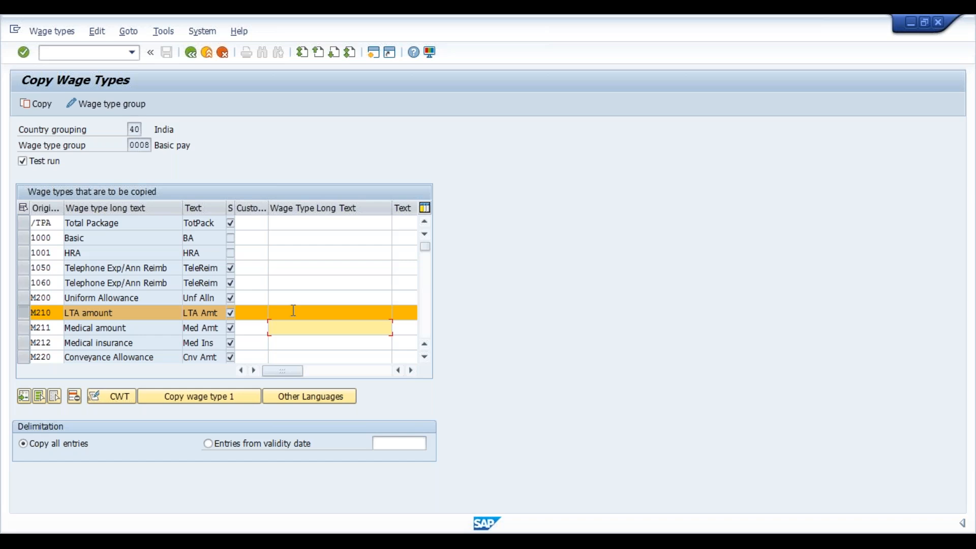
key(shift+Tab)
key(shift+Tab)
key(shift+Tab)
key(shift+Tab)
key(shift+Tab)
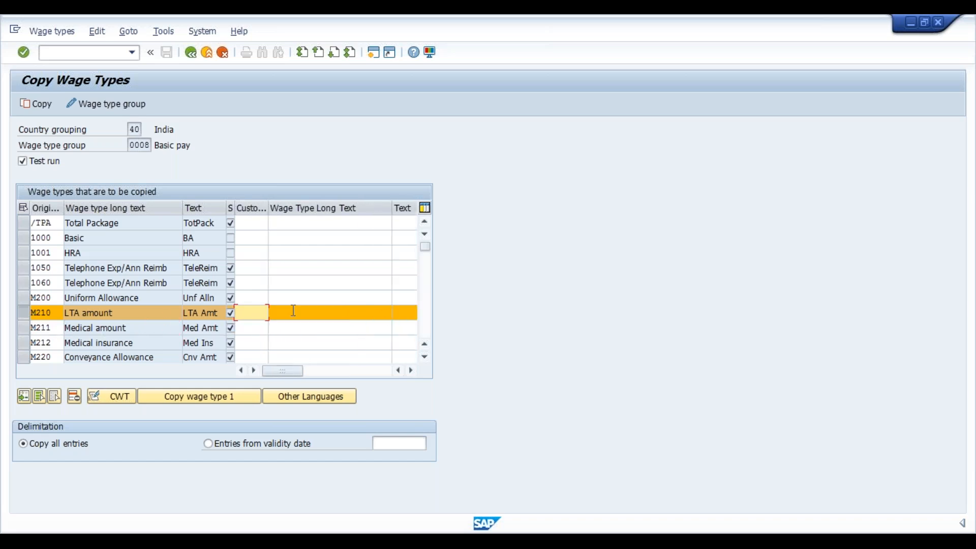
text(100)
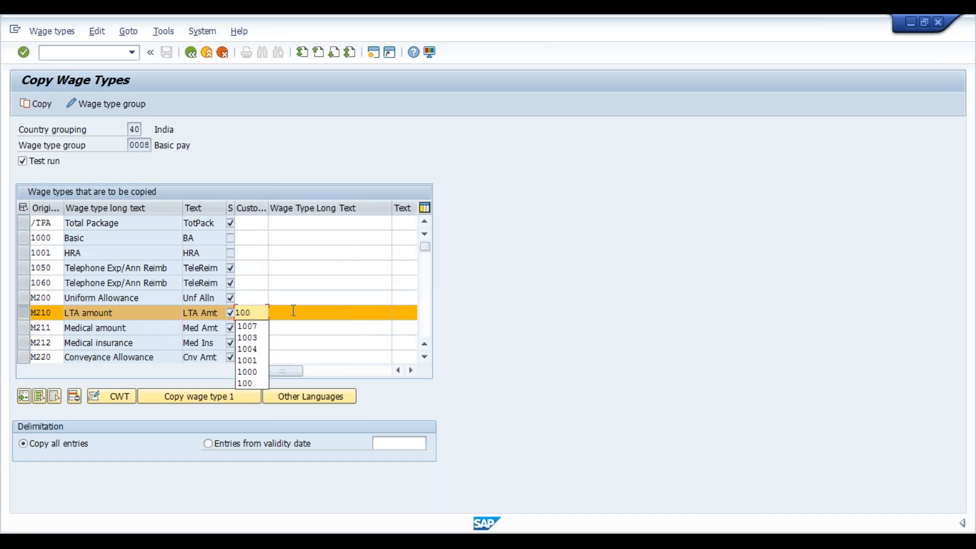
- Enter LTA as both the long text and the short text of customer wage type 1003
click(294, 311)
key(BackSpace)
key(BackSpace)
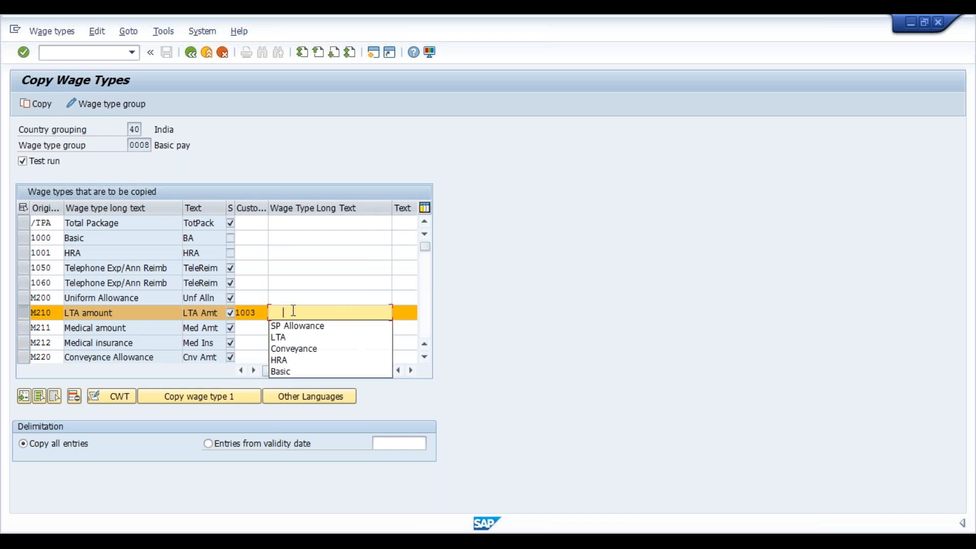
key(Down)
key(Down)
key(Tab)
key(BackSpace)
key(Down)
key(Down)
key(Return)
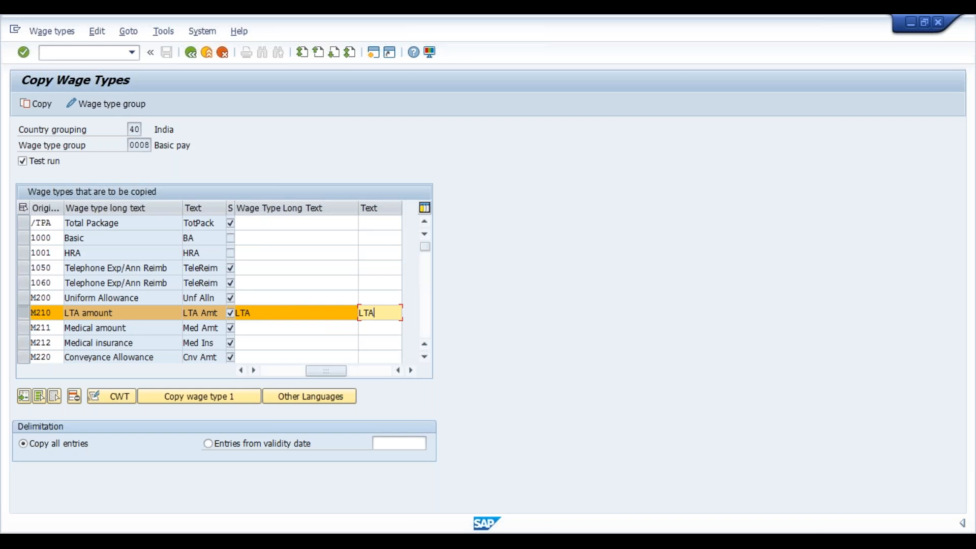
key(shift+Home)
- Assign customer wage type 1004 to the Conveyance Allowance model wage type (M220)
click(42, 331)
key(Tab)
key(Tab)
key(Tab)
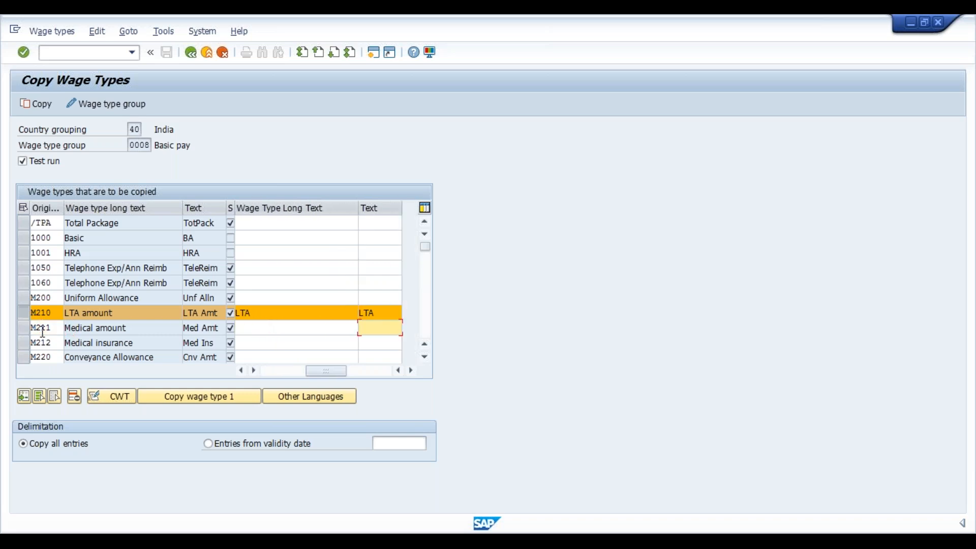
key(shift+Tab)
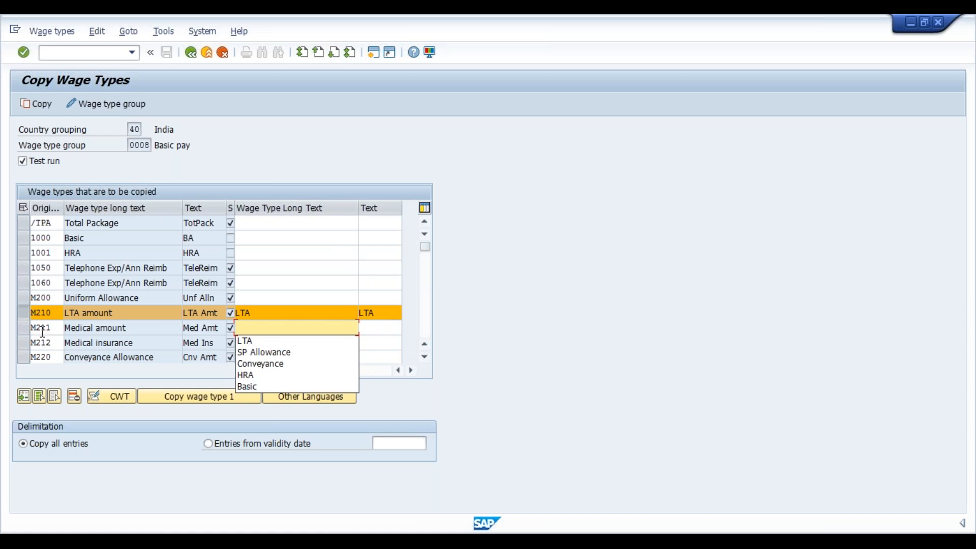
click(95, 359)
click(52, 359)
key(Tab)
key(Tab)
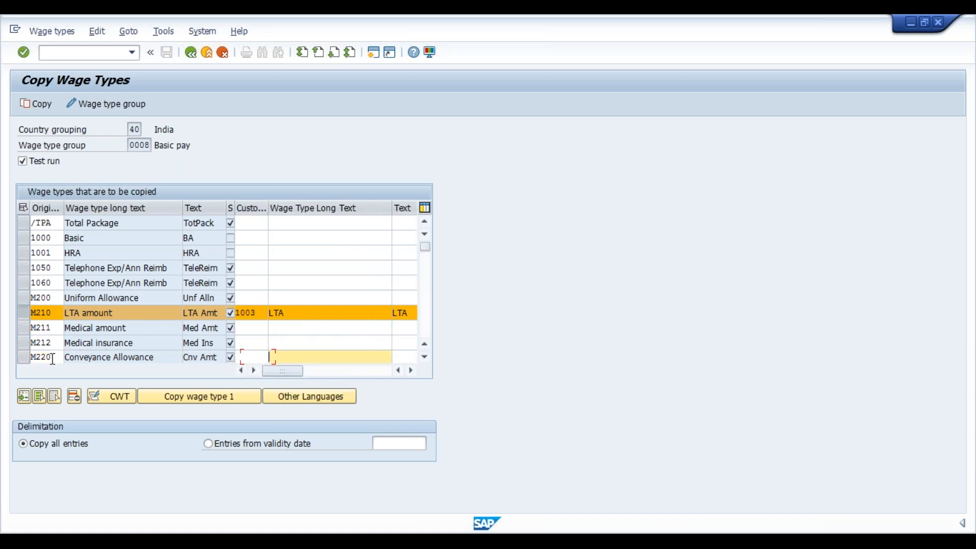
key(shift+Tab)
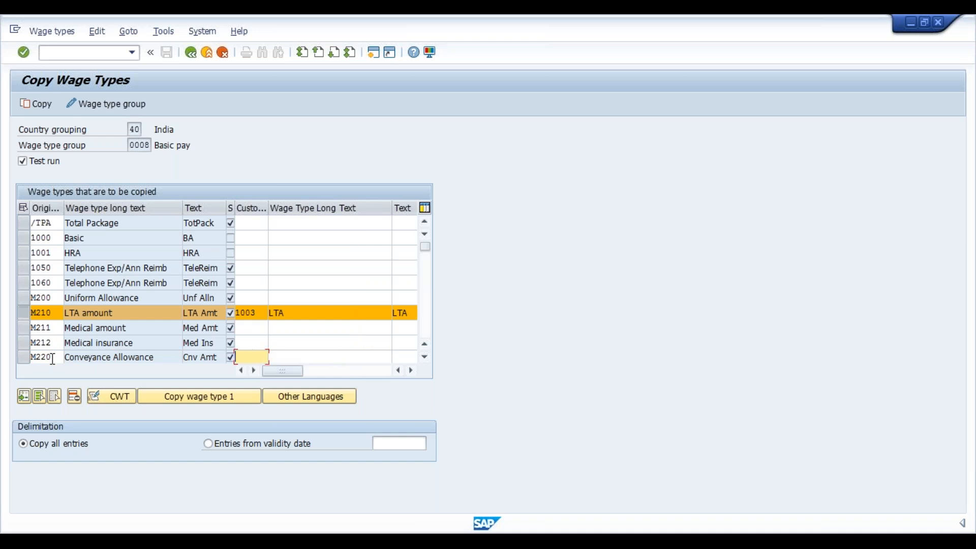
key(Down)
key(Down)
key(Down)
key(Down)
key(Down)
key(Up)
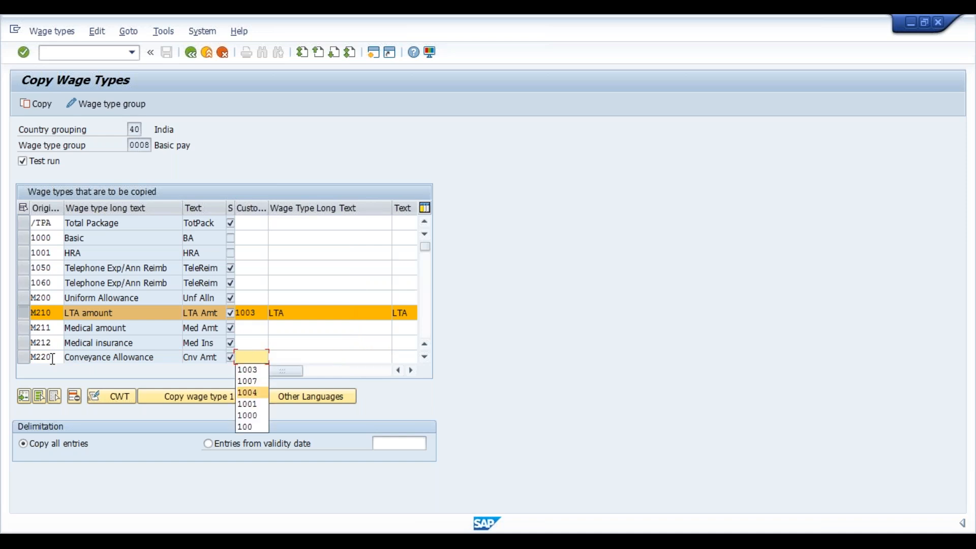
key(Return)
- Enter Conveyance as the long text and Conv as the short text of customer wage type 1004
key(Tab)
key(Down)
key(Down)
key(Down)
key(Down)
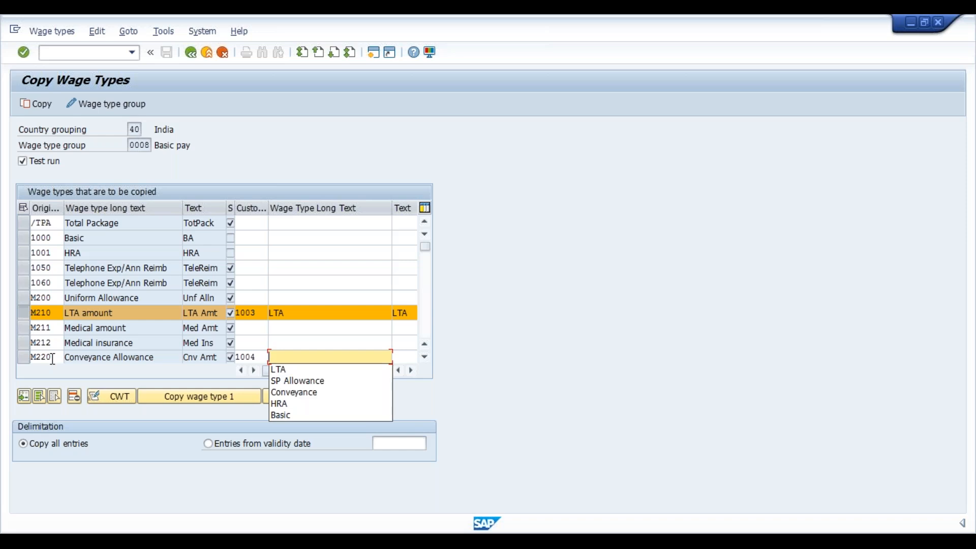
key(Return)
key(Tab)
key(Down)
key(Down)
key(Down)
key(Down)
key(Return)
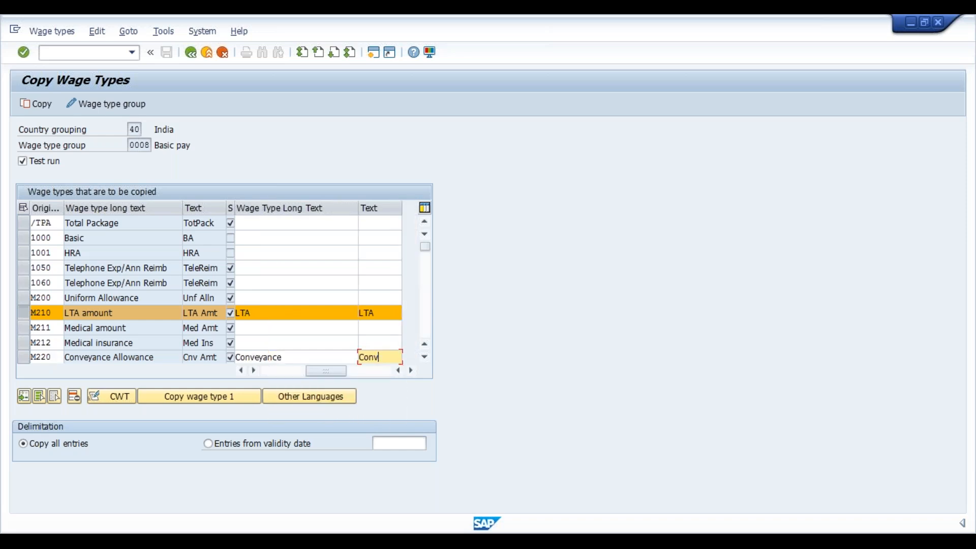
- Select both the LTA amount (M210) and Conveyance Allowance (M220) rows for copying
key(Return)
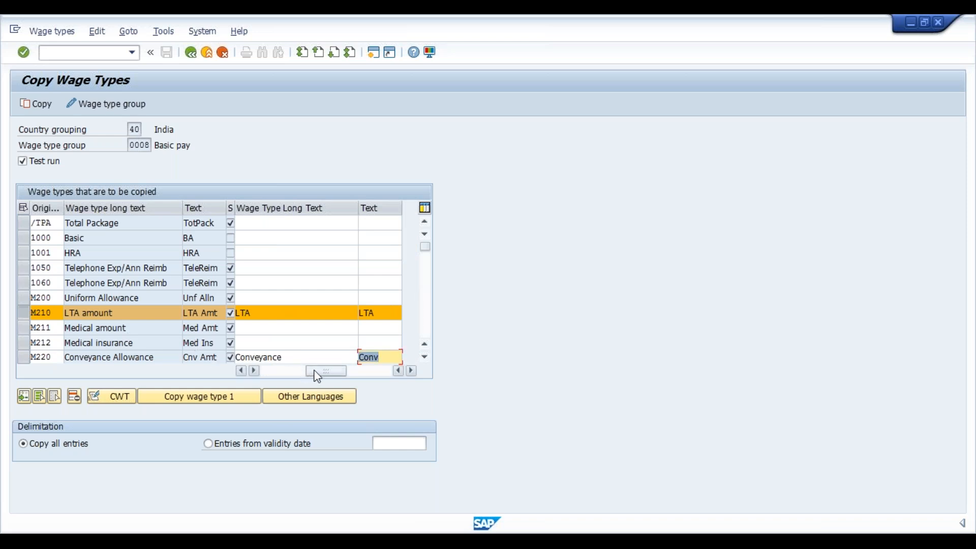
drag(317, 376, 212, 374)
click(61, 327)
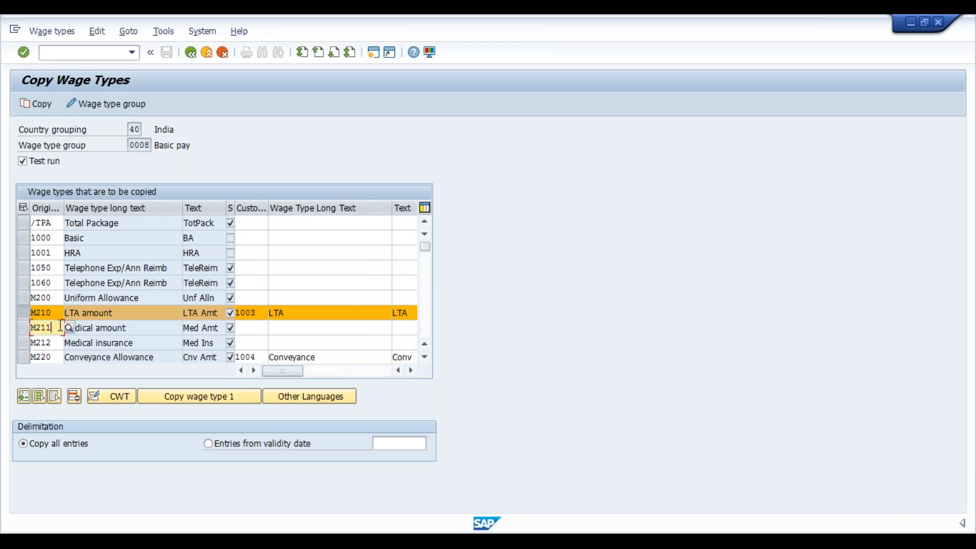
click(21, 312)
click(21, 313)
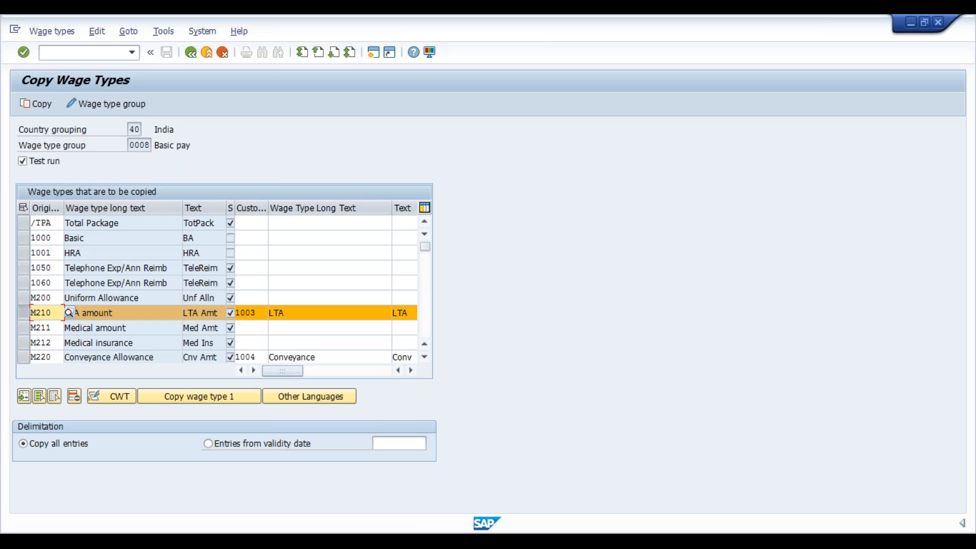
ctrl+click(24, 358)
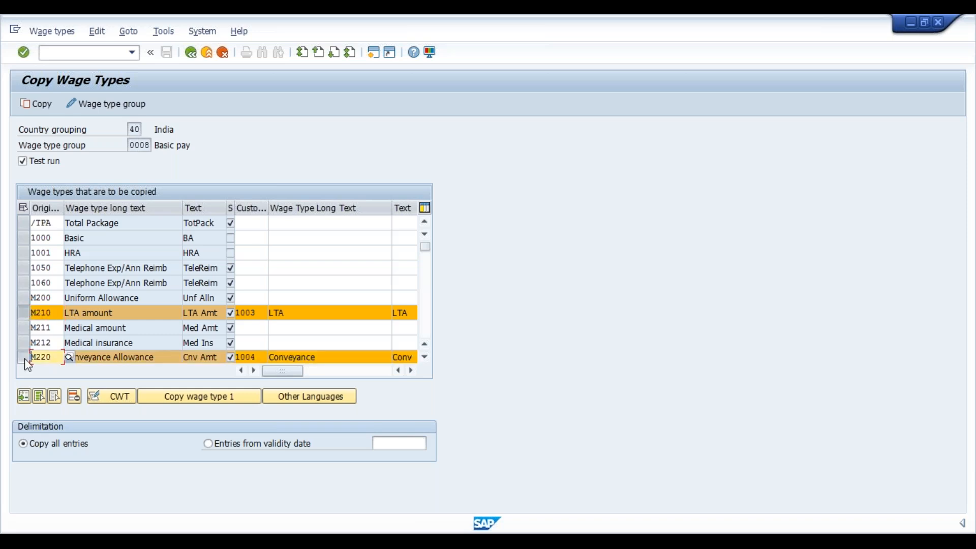
- Turn off the test run, copy the selected wage types using the VI Industries customizing request, and exit wage type maintenance
click(424, 357)
click(424, 357)
click(425, 357)
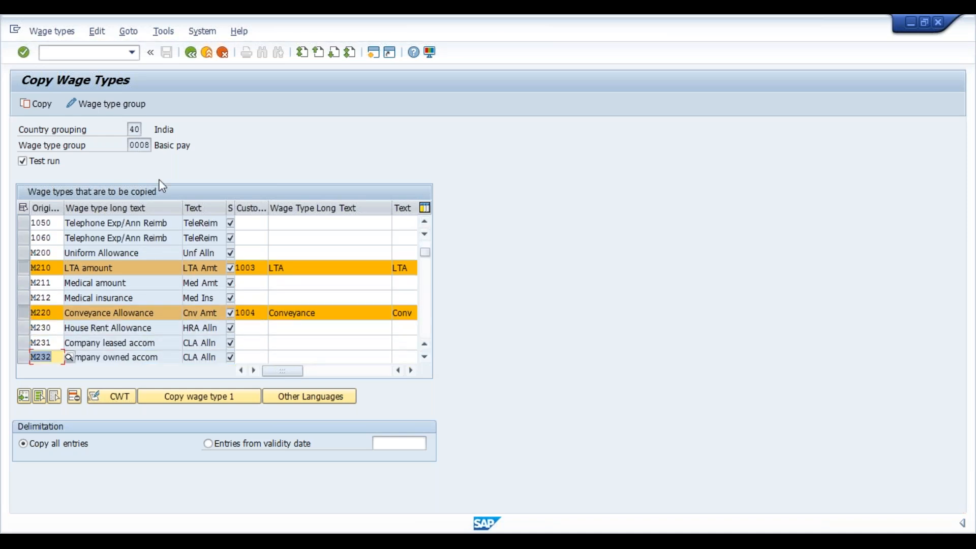
click(22, 162)
click(40, 107)
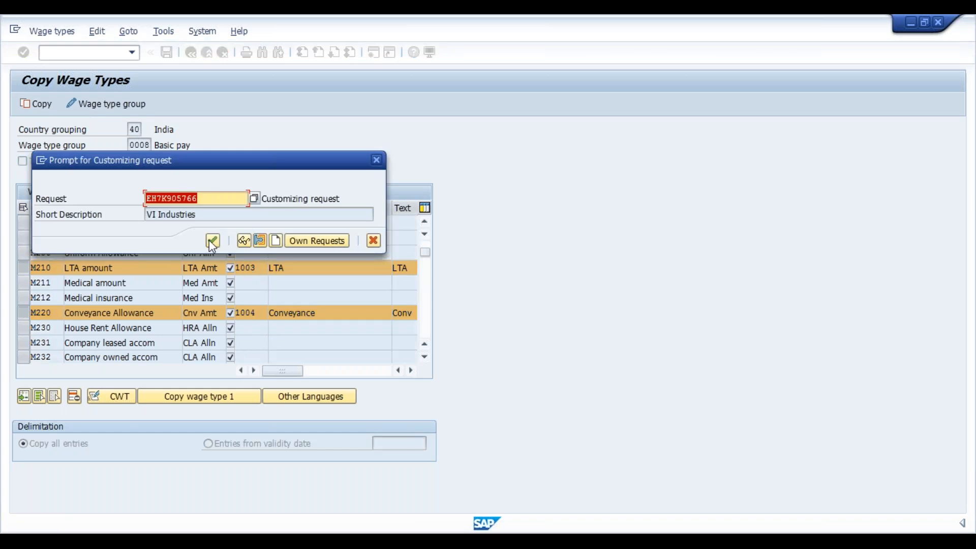
click(213, 240)
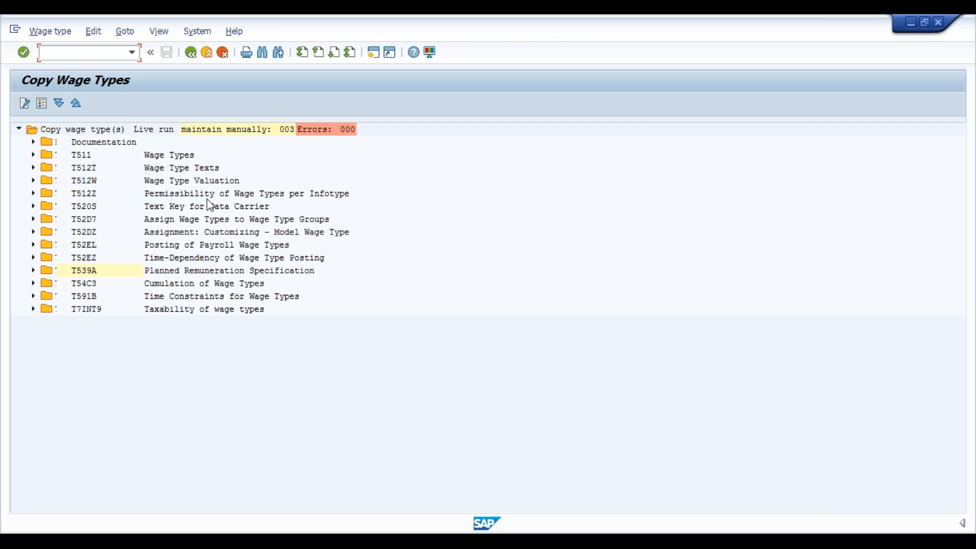
click(191, 52)
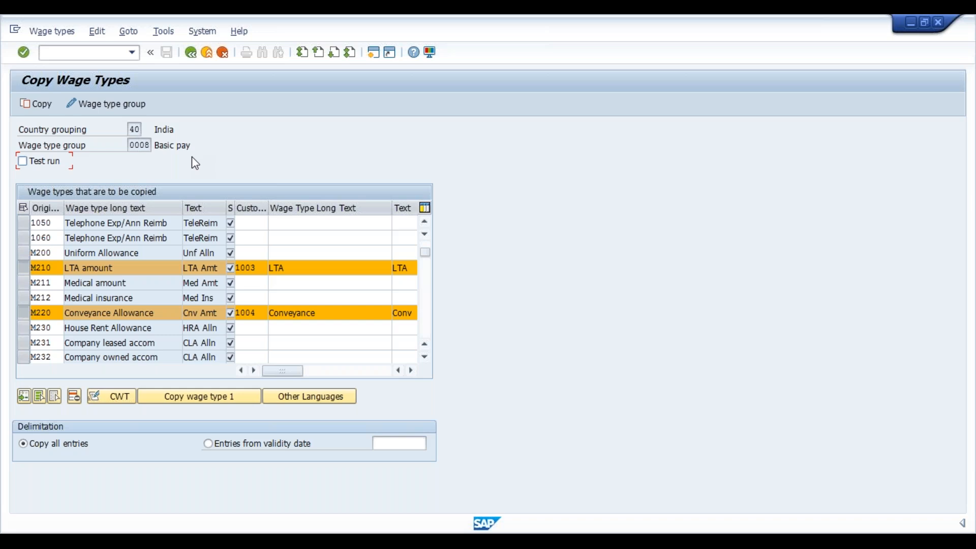
click(191, 53)
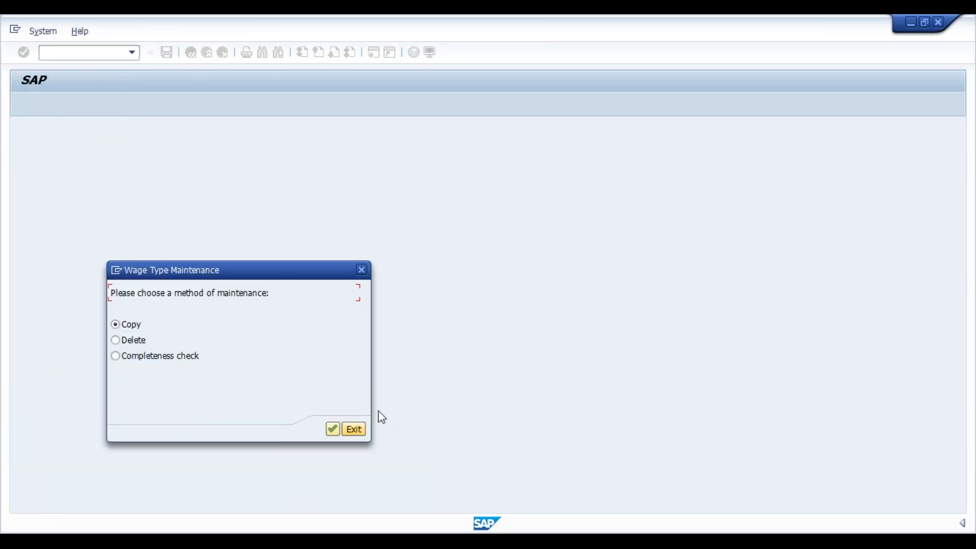
click(354, 430)
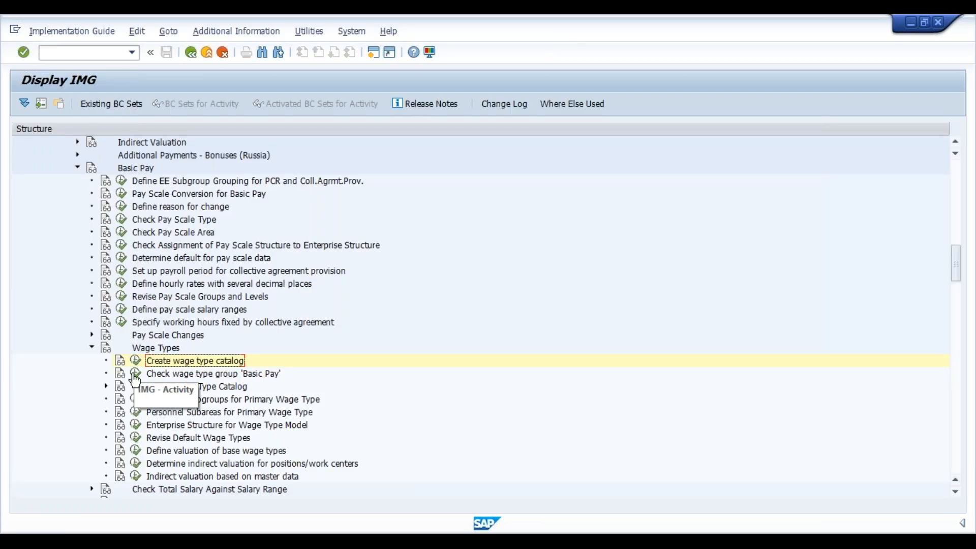
- Check the wage type group 'Basic Pay' for the customer wage types Basic, HRA, LTA and Conveyance
click(135, 375)
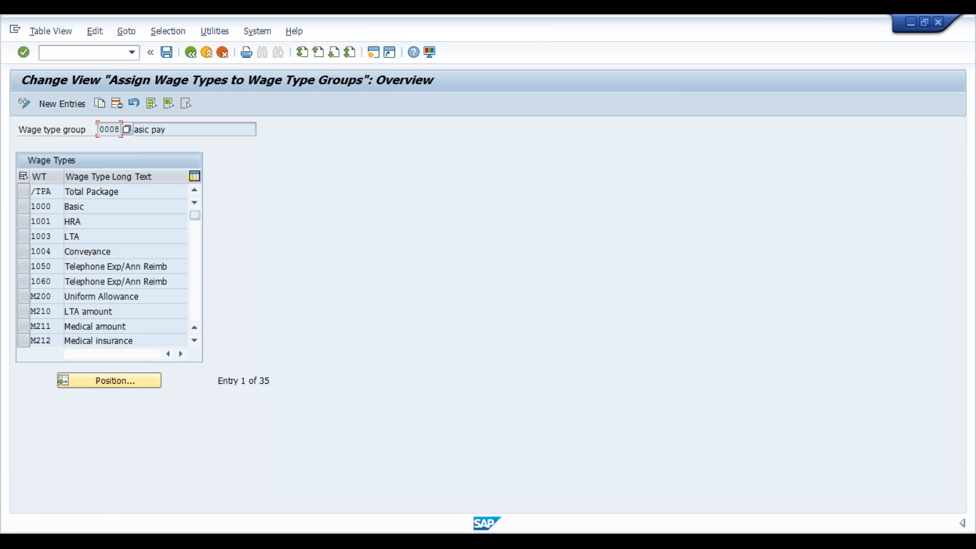
click(54, 234)
click(55, 251)
click(117, 249)
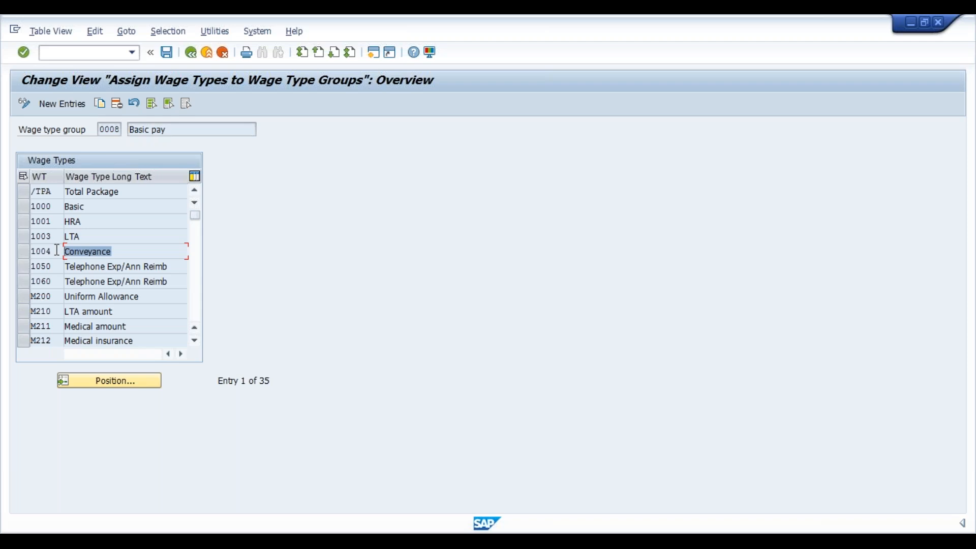
double_click(99, 208)
double_click(90, 222)
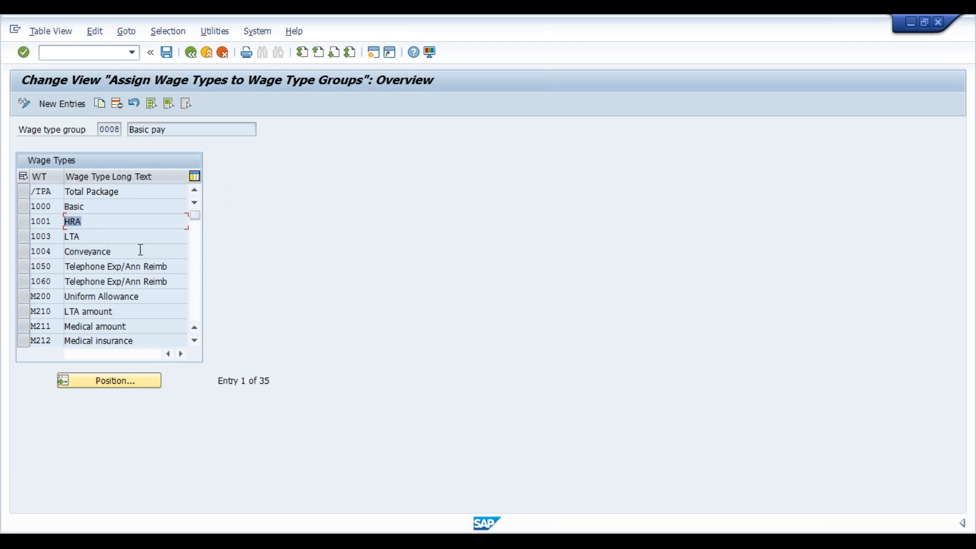
click(187, 57)
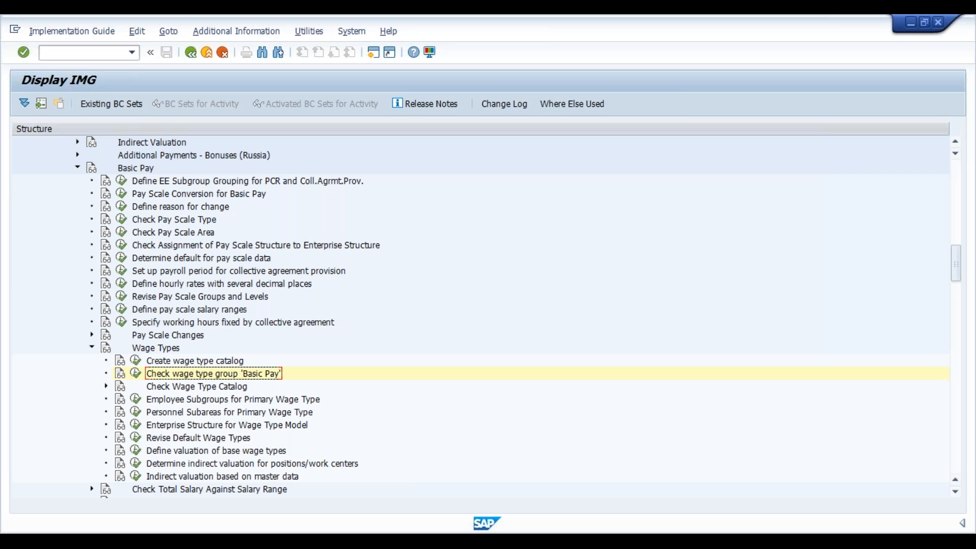
- Review the wage type texts under Check Wage Type Catalog for the copied wage types
click(106, 386)
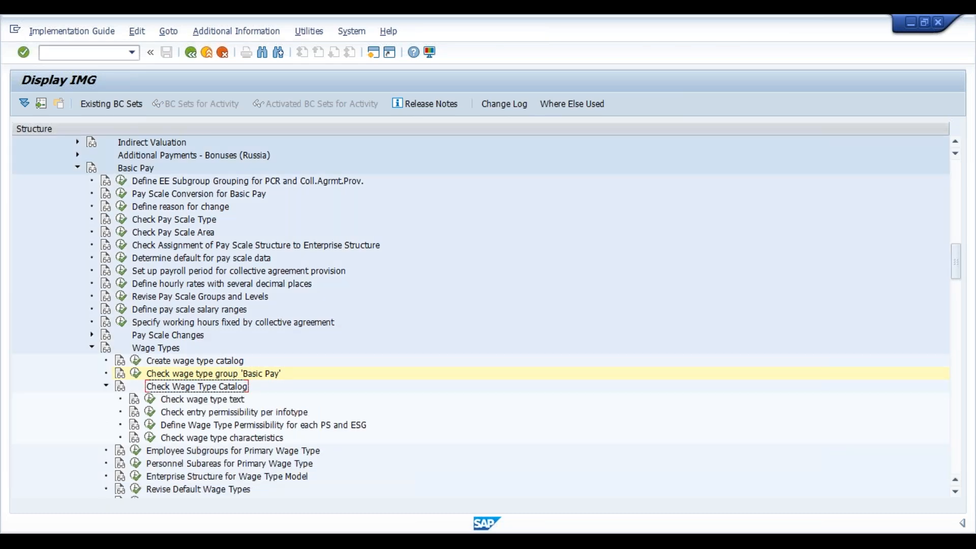
click(150, 399)
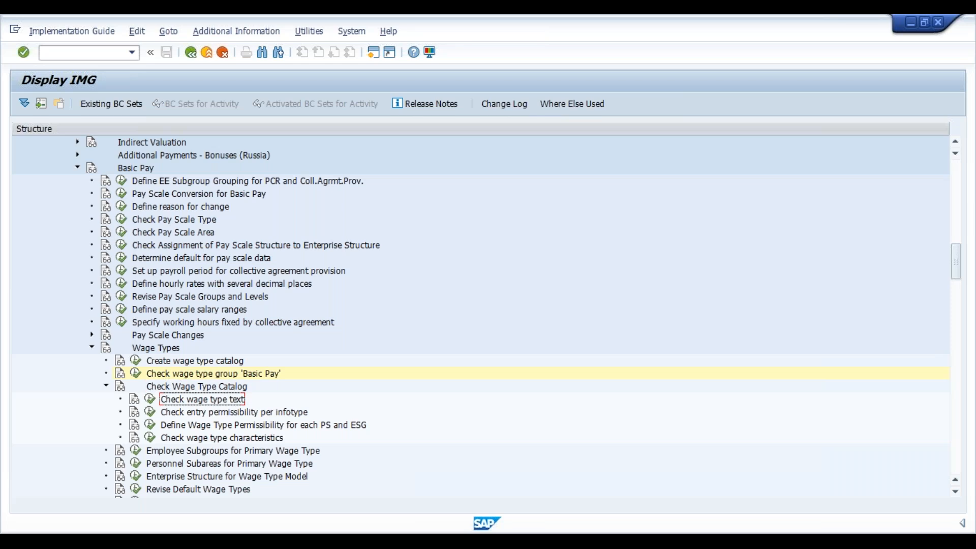
click(151, 399)
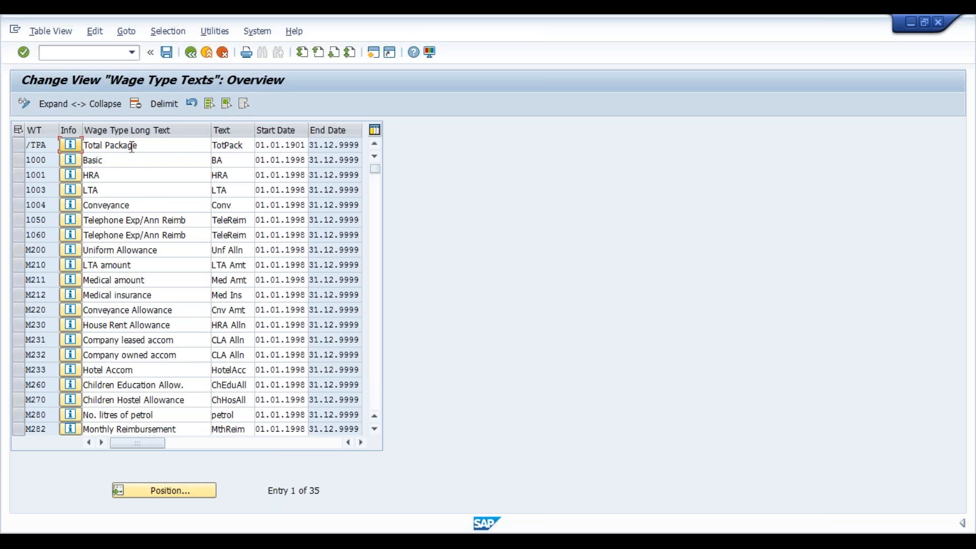
click(195, 56)
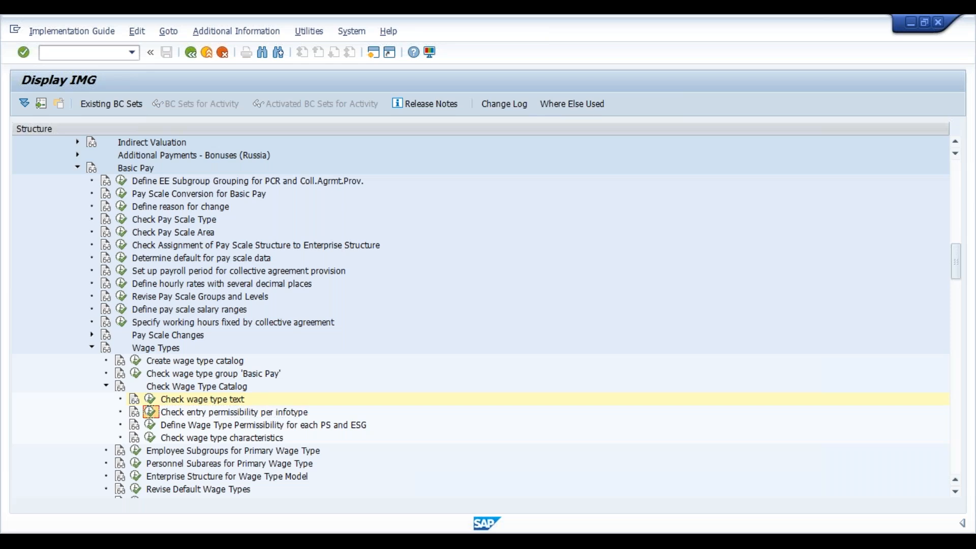
- Review the entry permissibility per infotype for the Basic Pay wage types
click(149, 412)
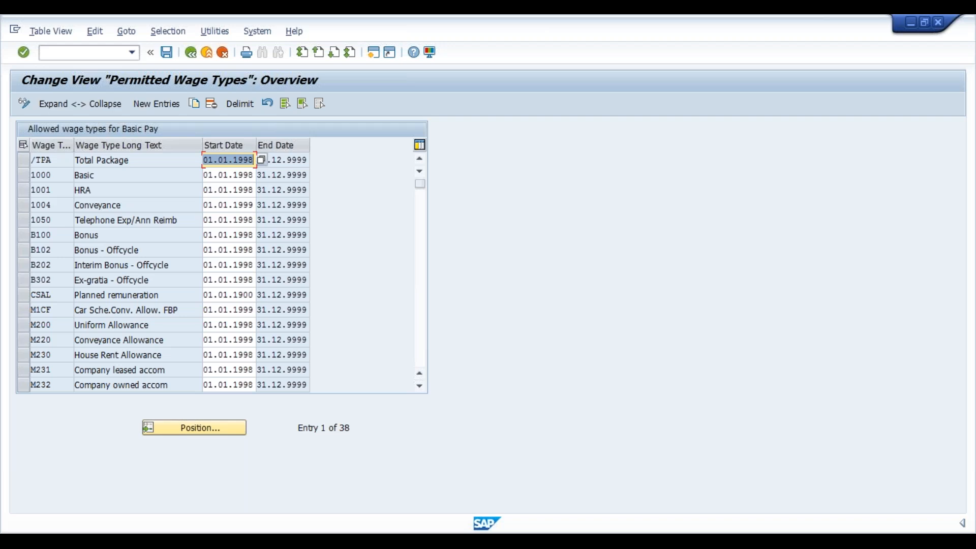
click(118, 177)
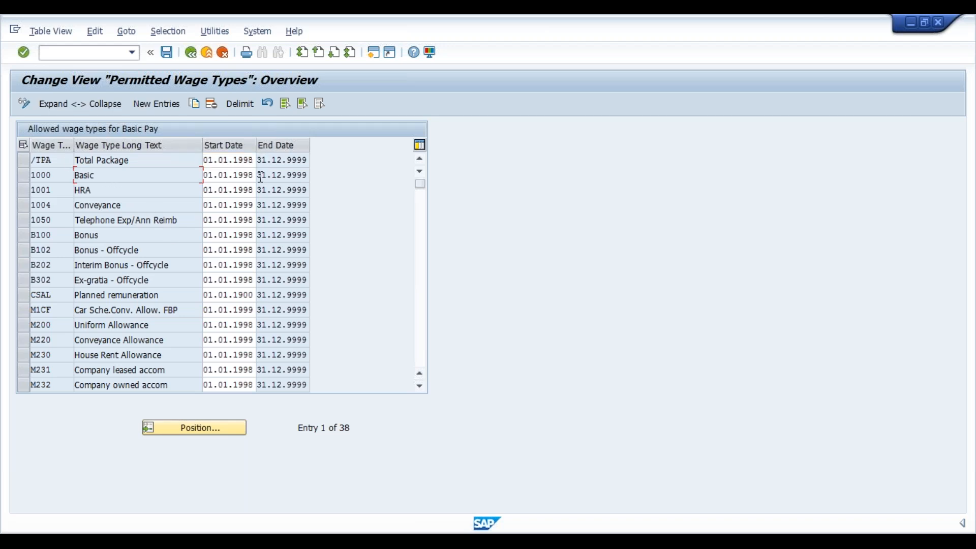
double_click(104, 171)
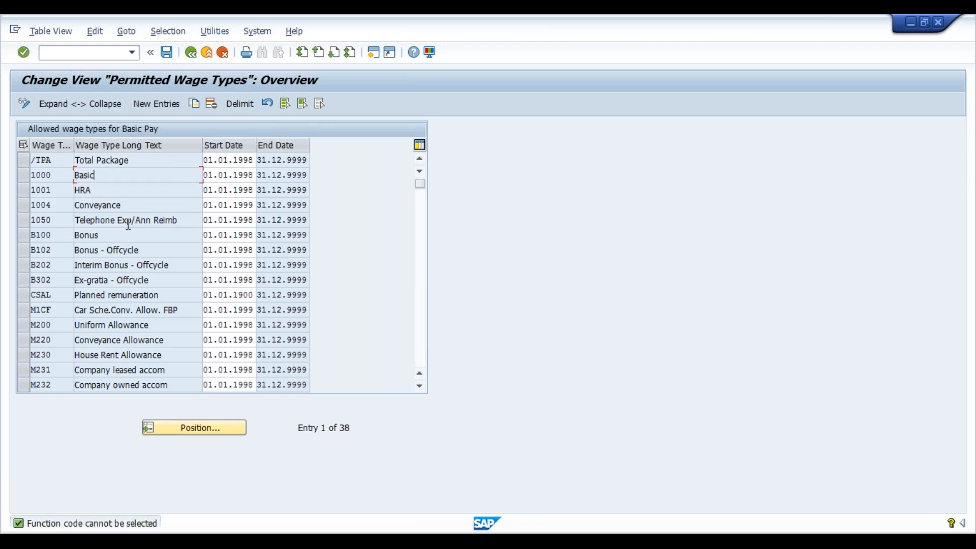
click(191, 52)
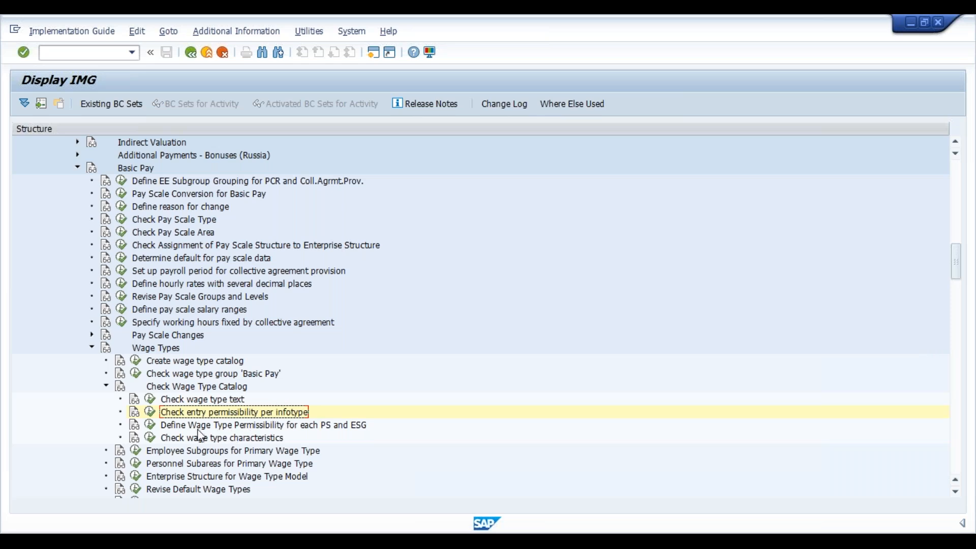
- Examine the employee subgroup grouping and personnel subarea permissibility of wage type 1003 LTA
double_click(170, 428)
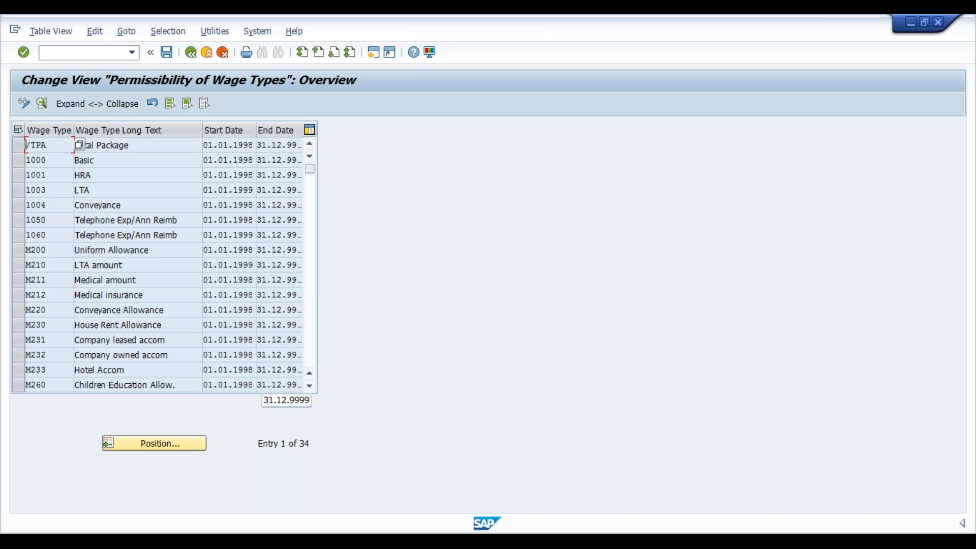
click(139, 165)
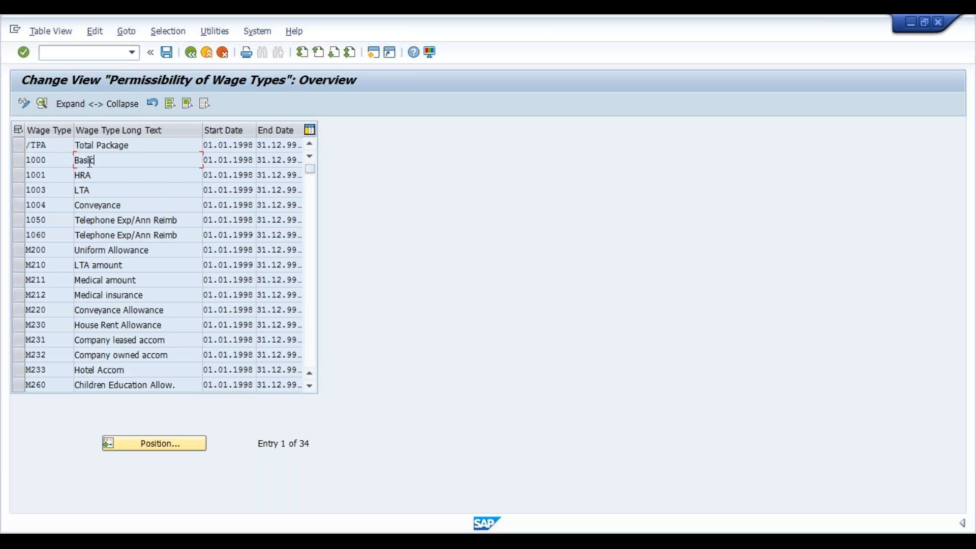
click(21, 193)
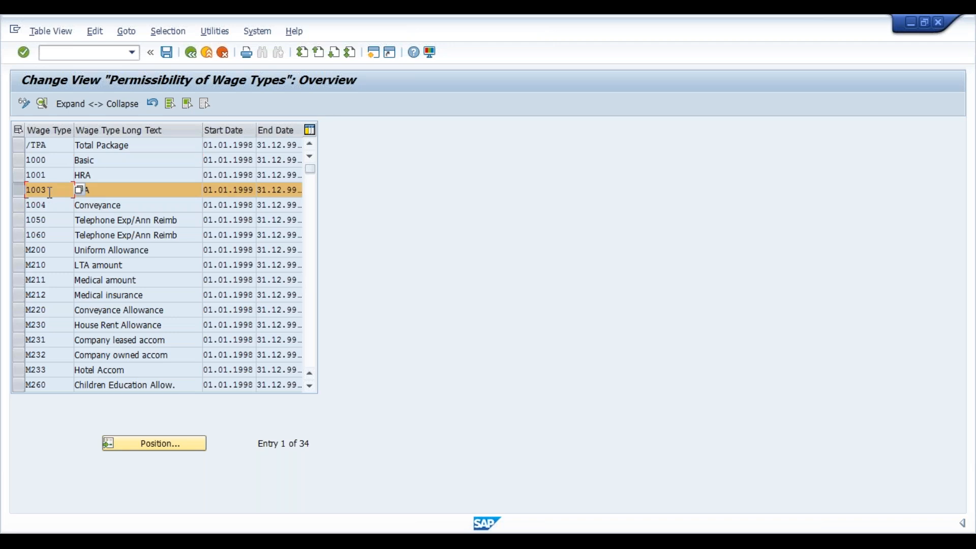
click(90, 191)
double_click(77, 190)
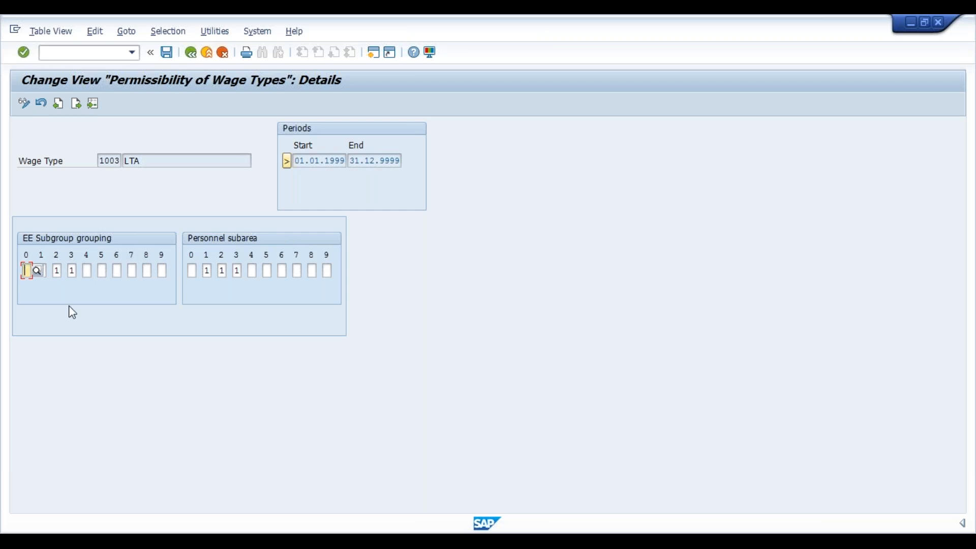
click(192, 272)
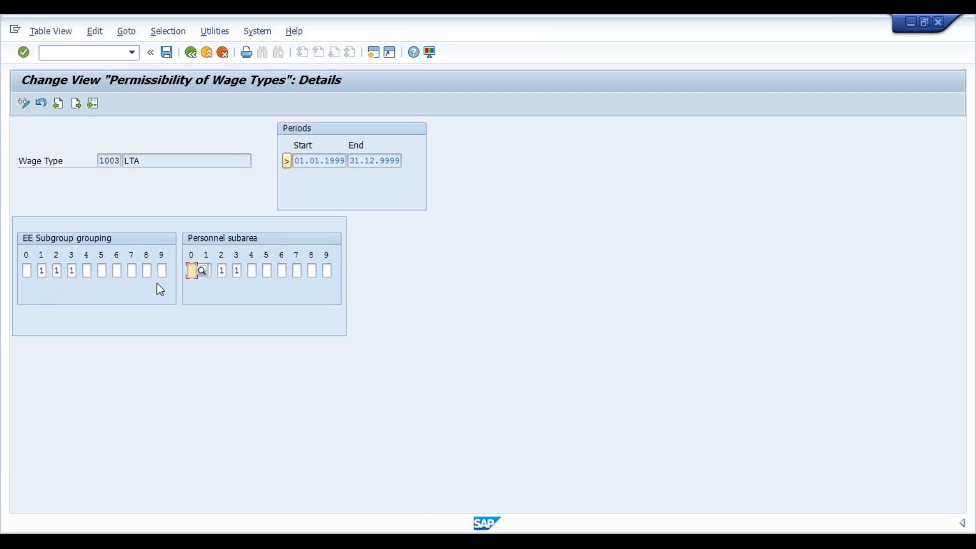
click(297, 271)
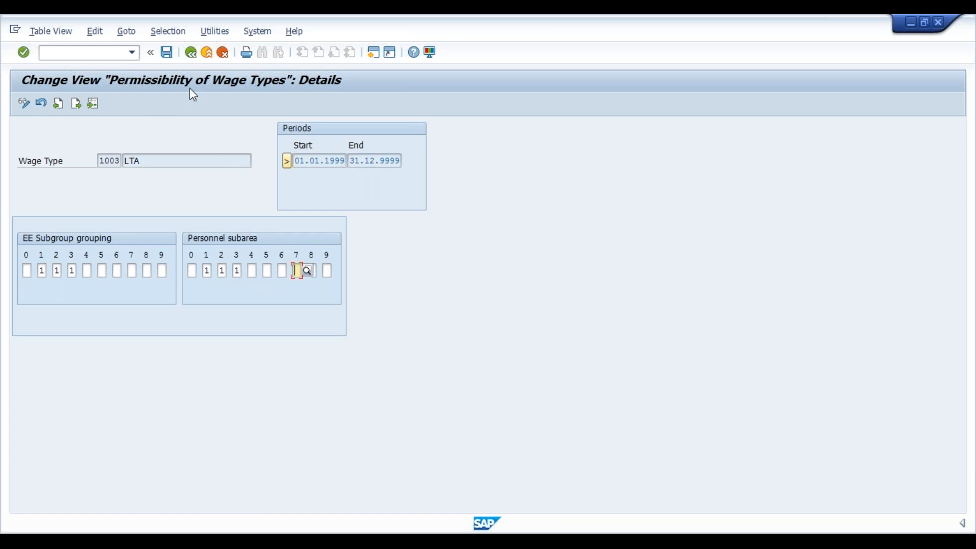
click(191, 53)
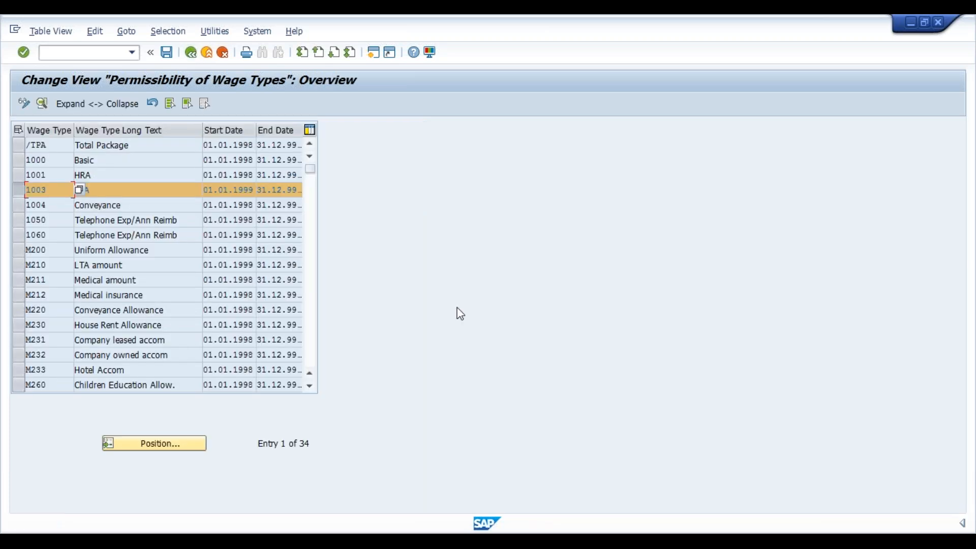
click(192, 53)
- Open the wage type characteristics of 1003 LTA and enable Add to total
key(Down)
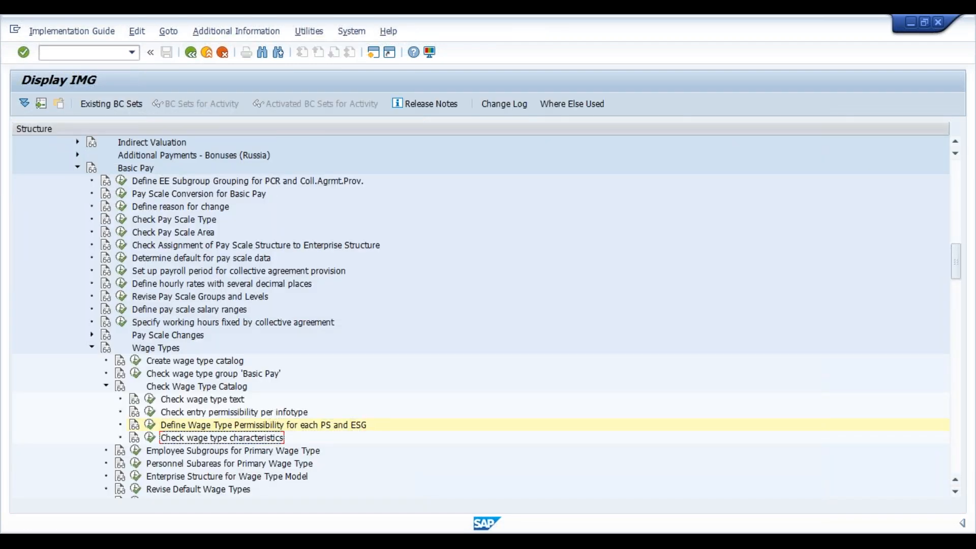
click(150, 438)
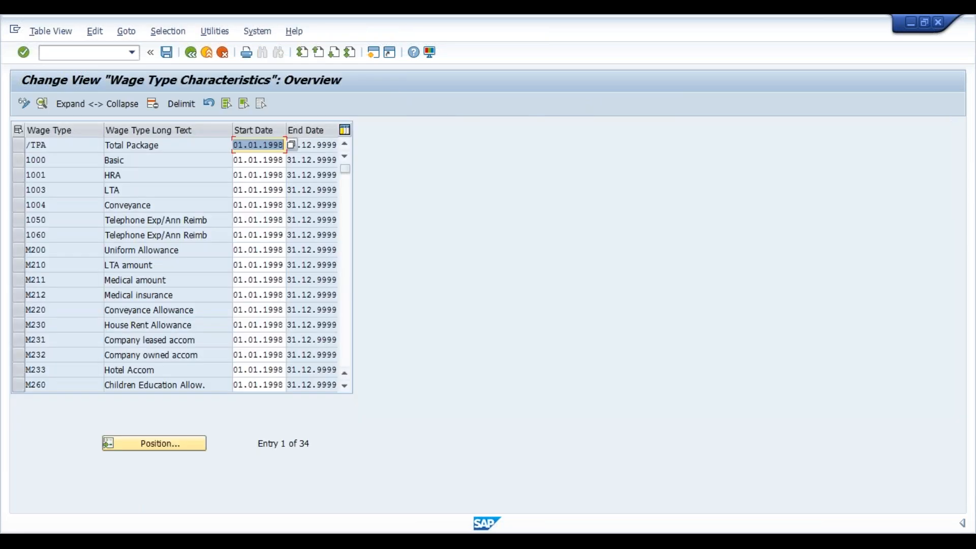
click(21, 192)
double_click(66, 191)
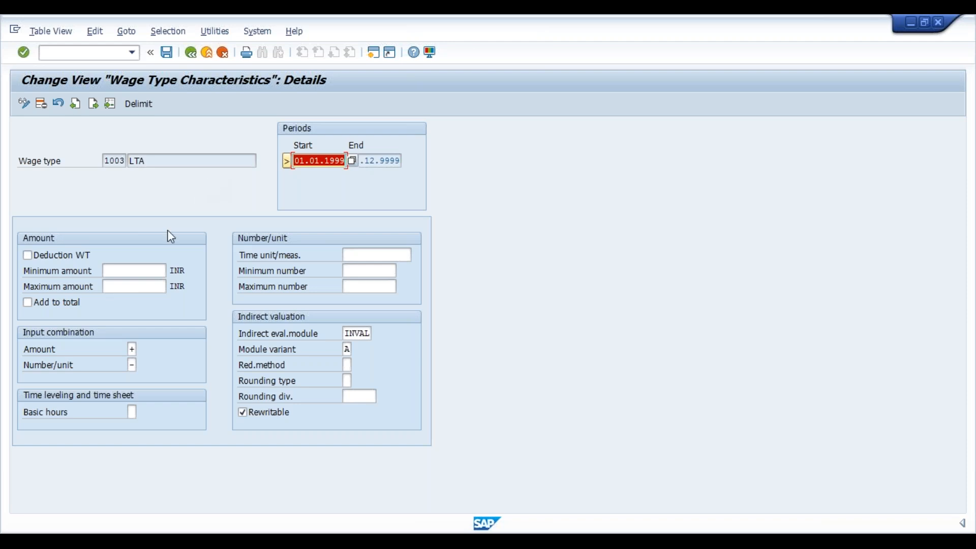
click(31, 304)
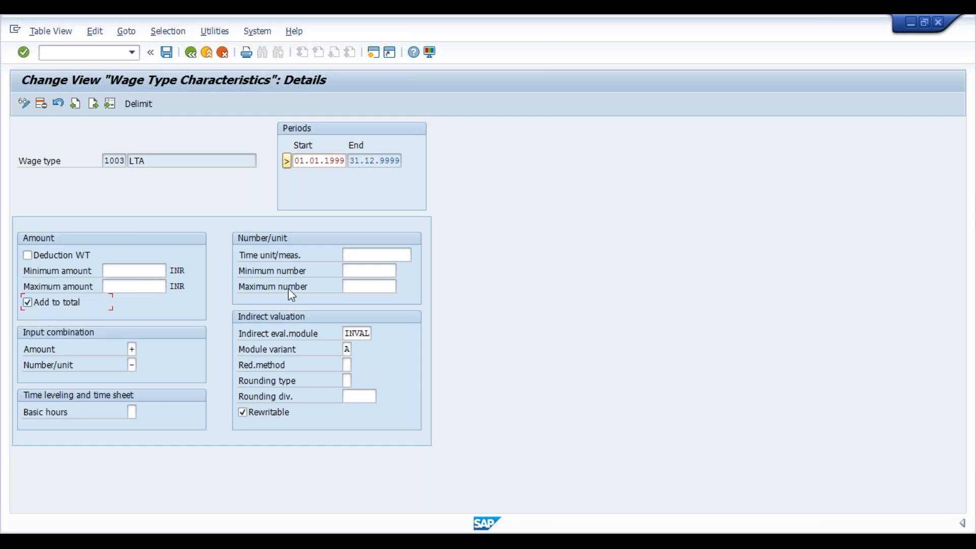
- Set the time unit of wage type 1003 LTA to Percent, save it in the VI Industries customizing request and return to the overview
click(377, 256)
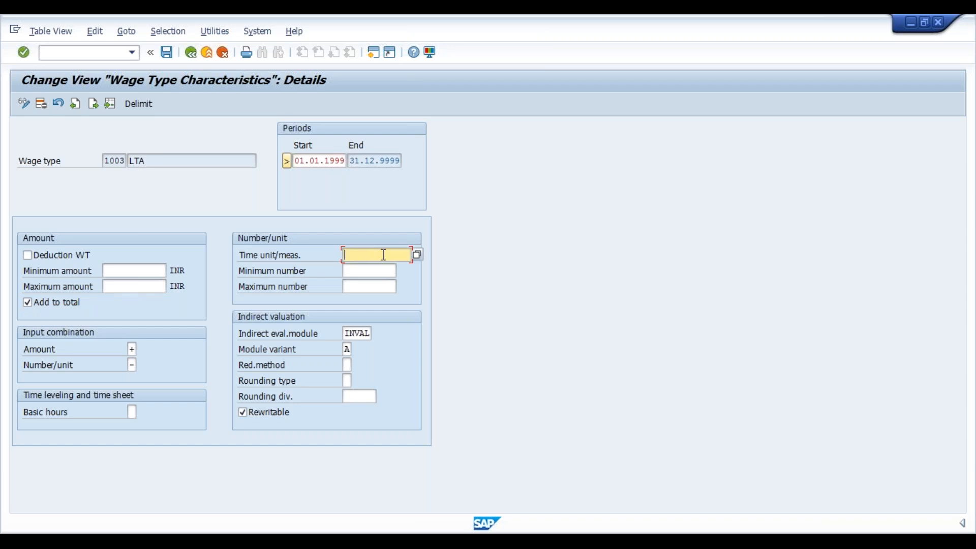
click(419, 253)
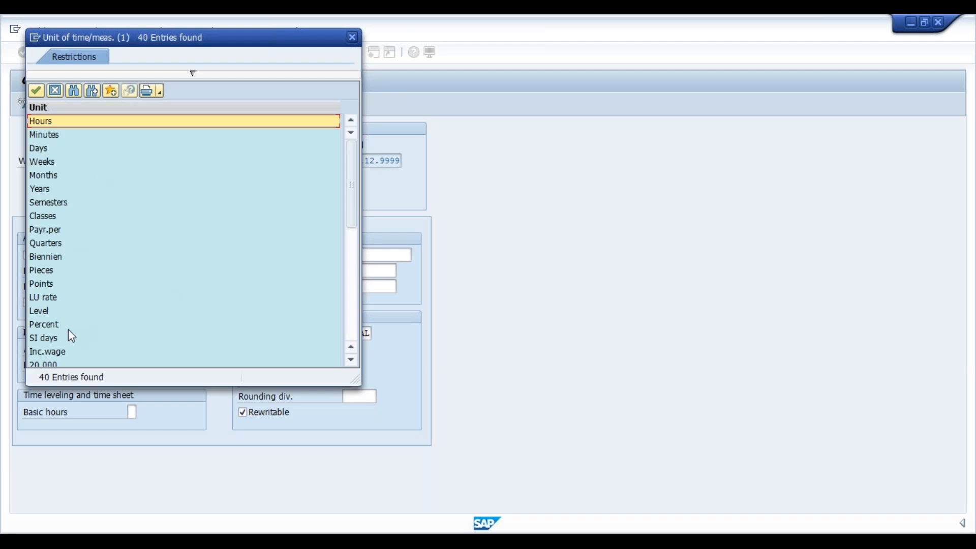
double_click(43, 328)
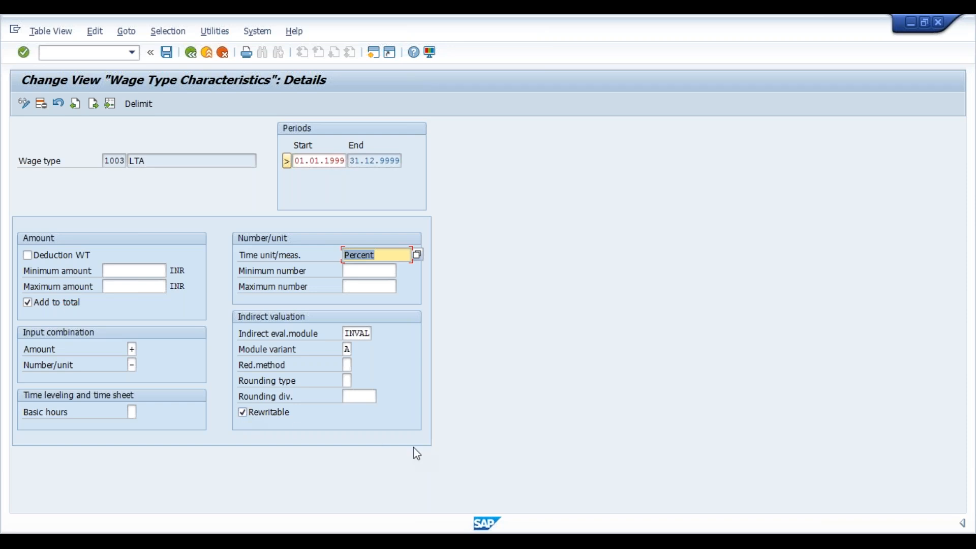
key(Return)
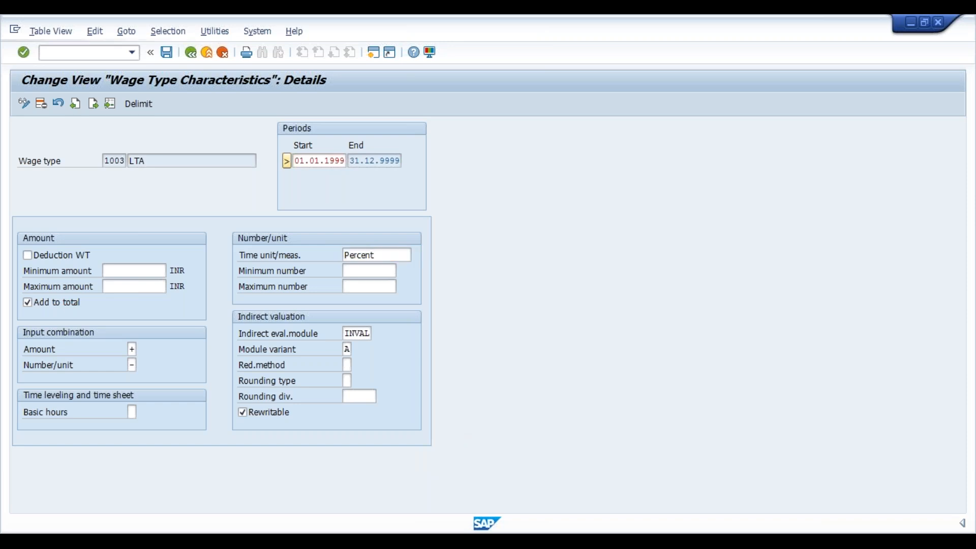
key(F3)
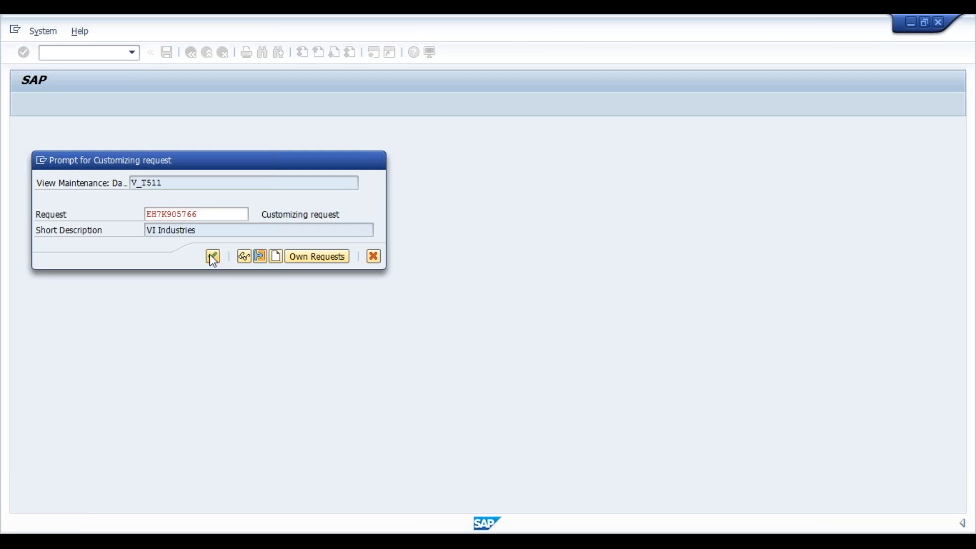
click(213, 257)
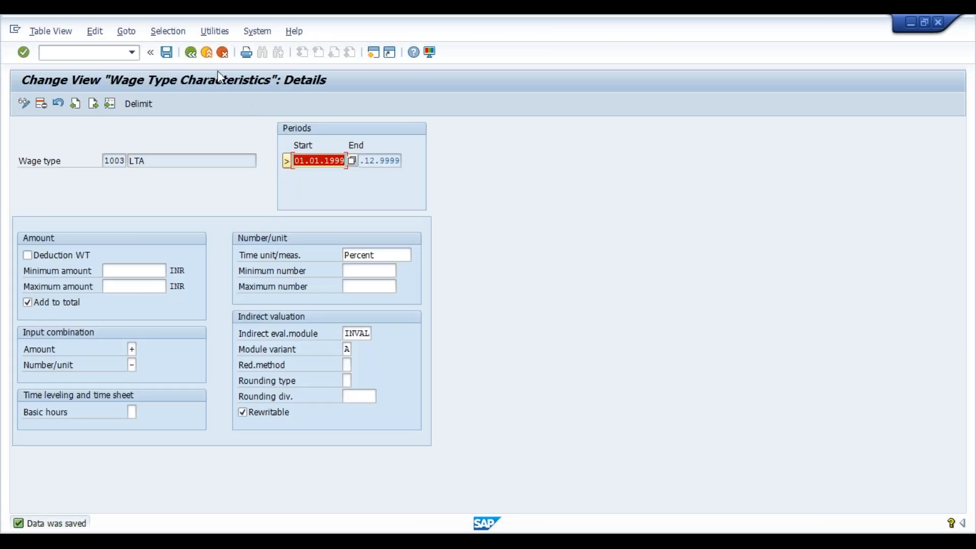
click(191, 53)
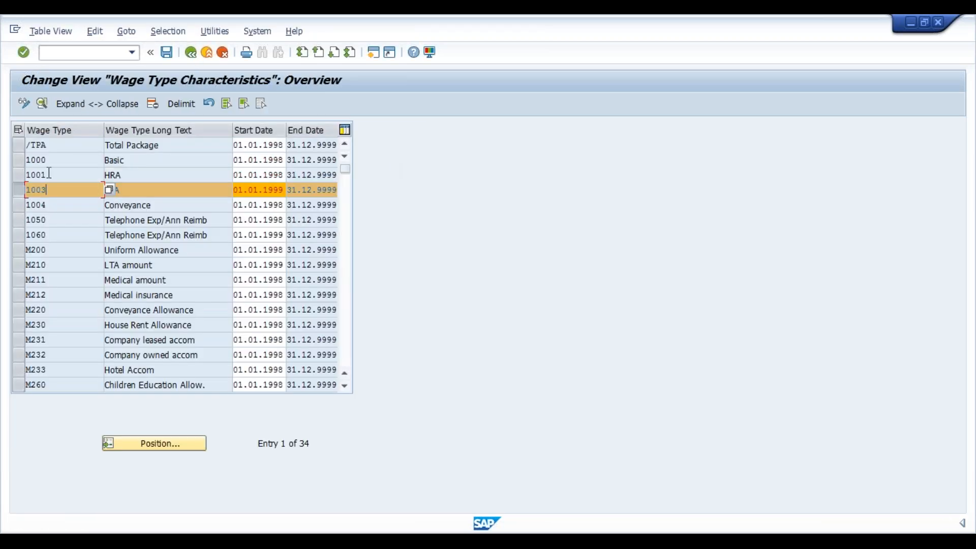
- Set the time unit of wage type 1004 Conveyance to Percent, save, and return to the implementation guide
double_click(125, 205)
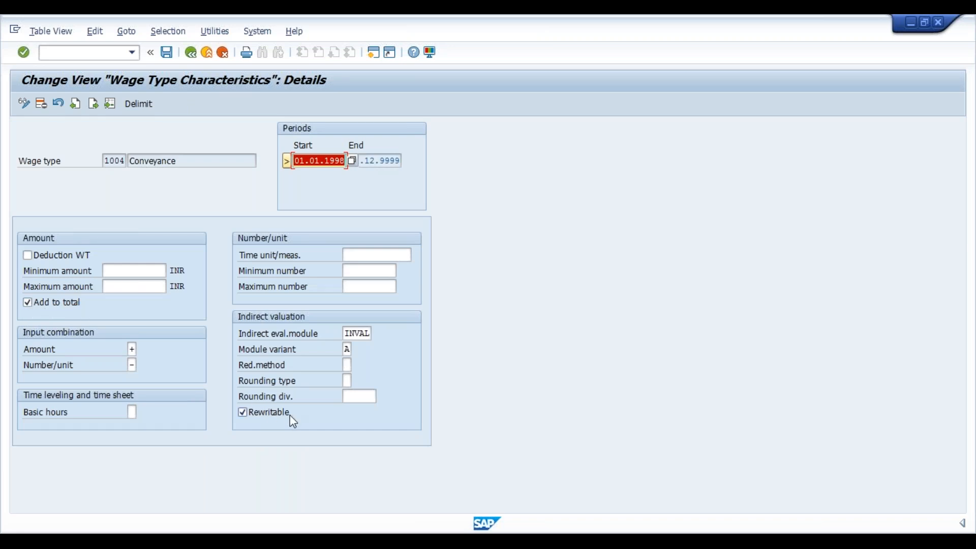
click(366, 254)
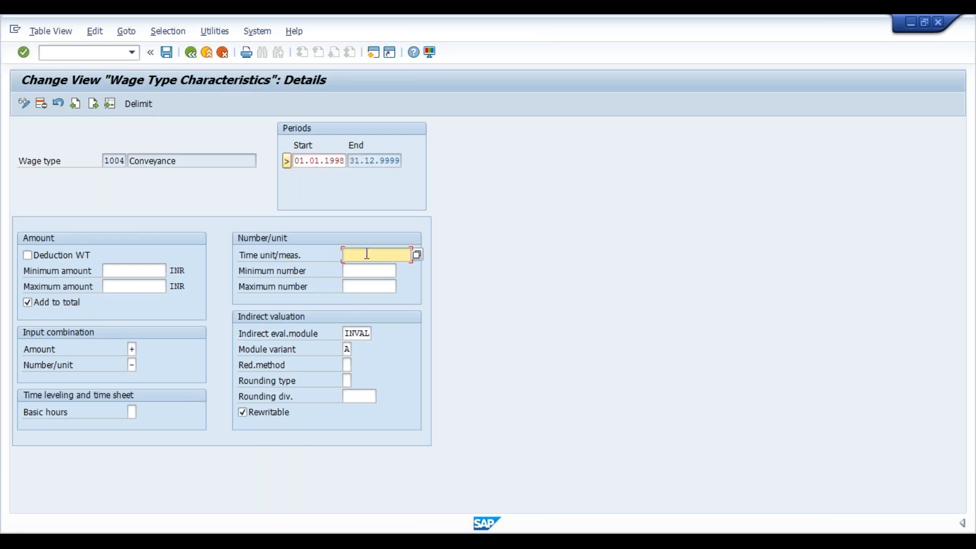
click(417, 255)
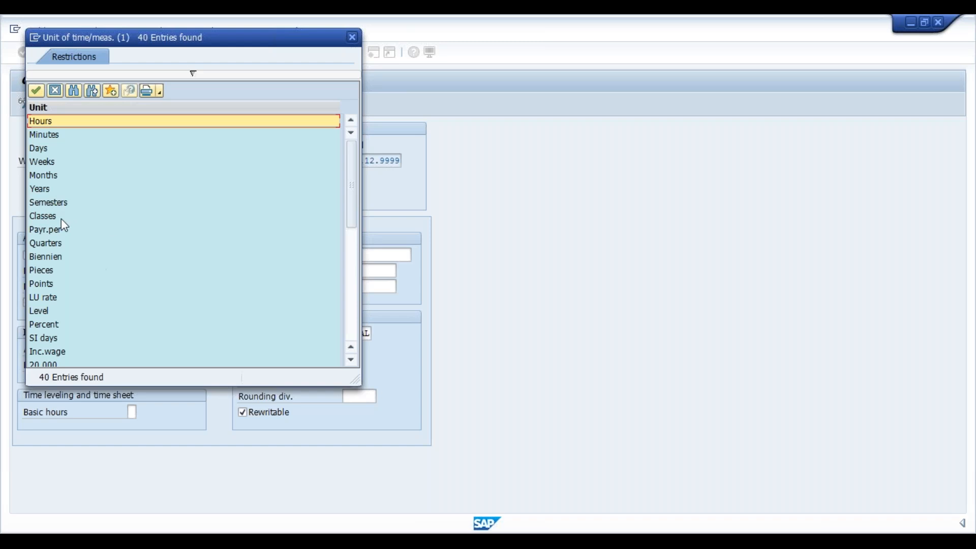
double_click(55, 330)
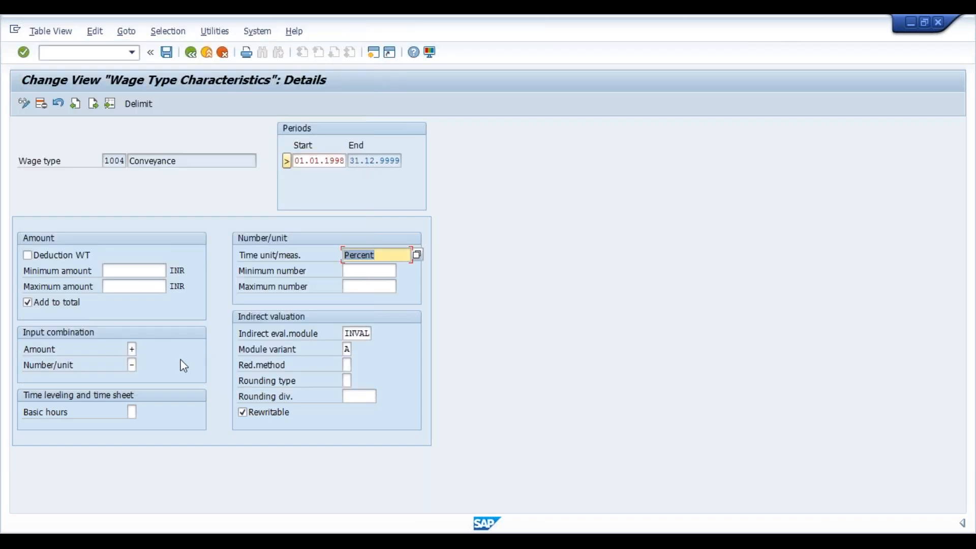
key(ctrl+s)
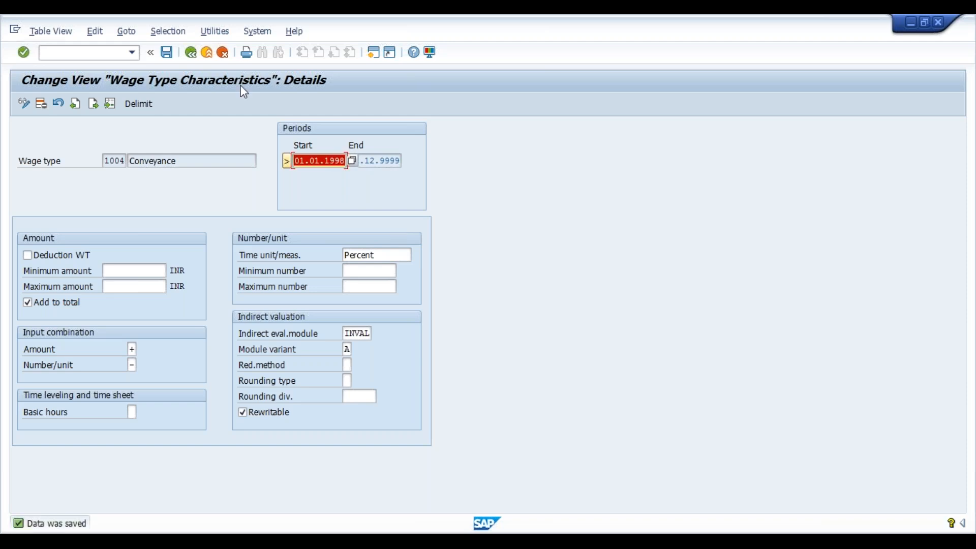
click(191, 52)
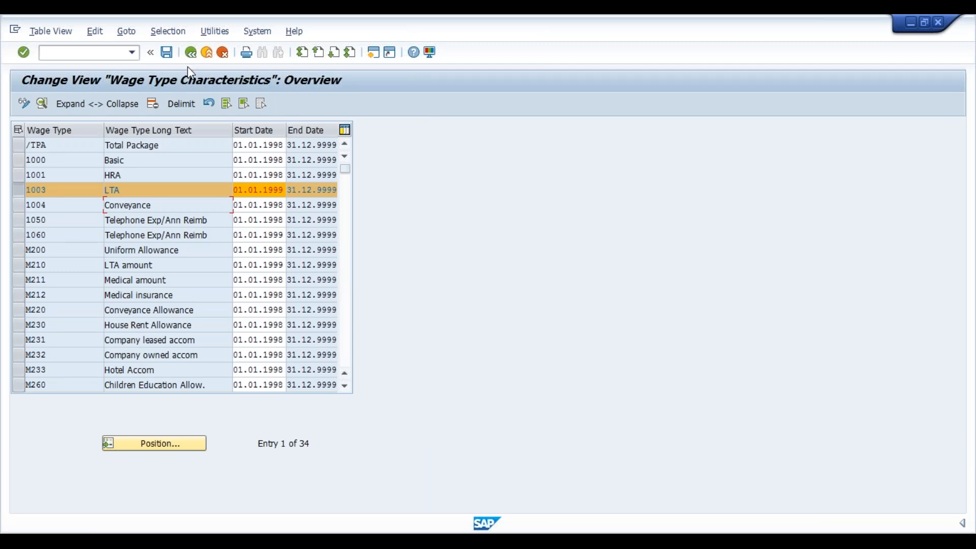
click(190, 53)
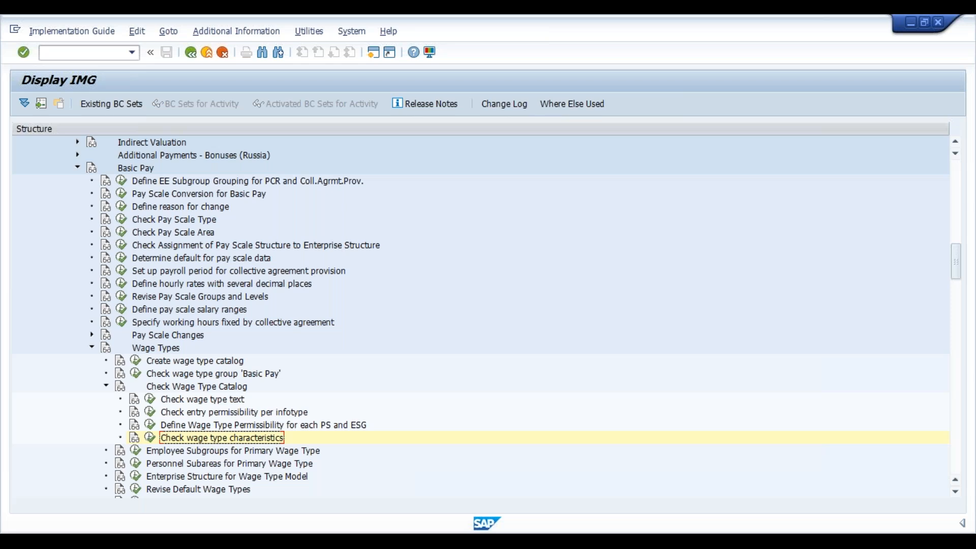
- Open Employee Subgroups for Primary Wage Type for country grouping 40
click(232, 451)
click(135, 451)
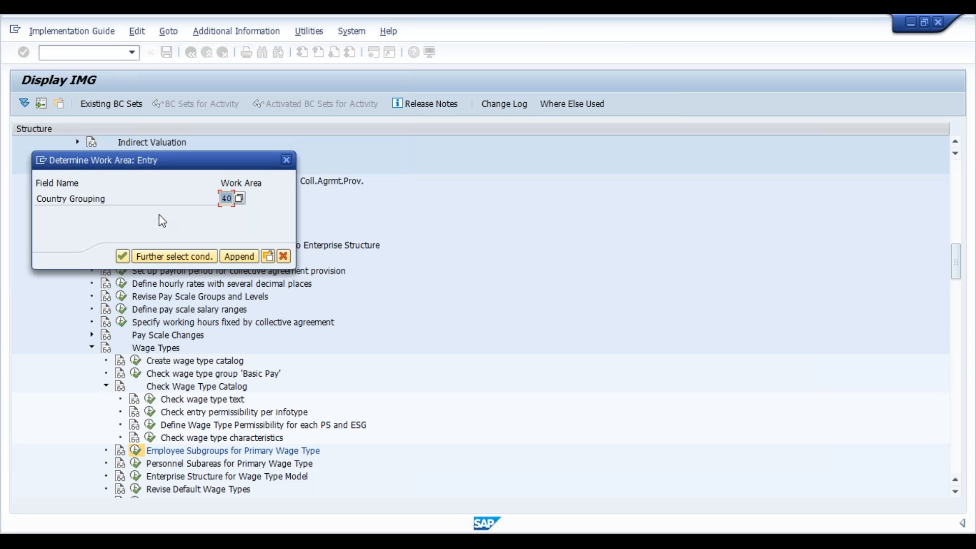
click(123, 256)
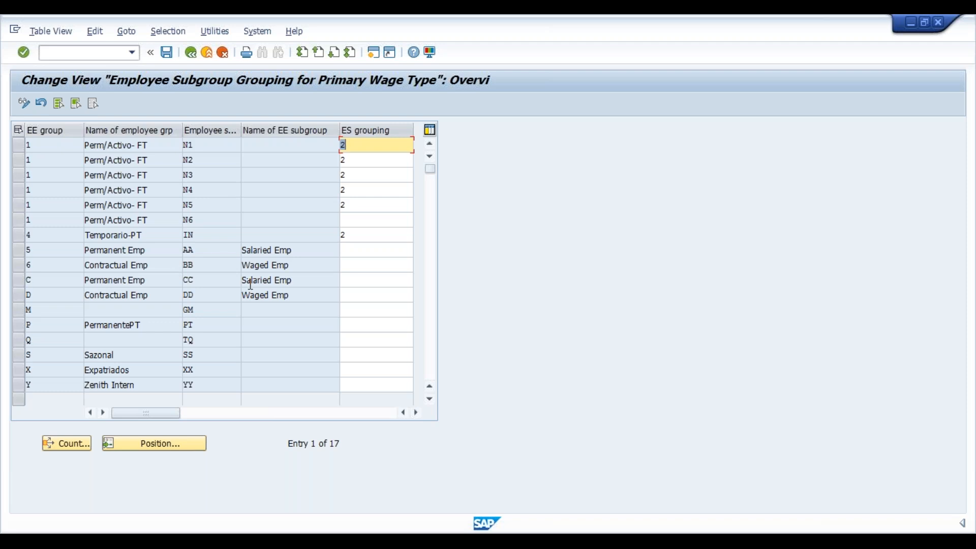
key(alt+Tab)
- Read the field help for the ES grouping of employee group C, subgroup CC
click(353, 281)
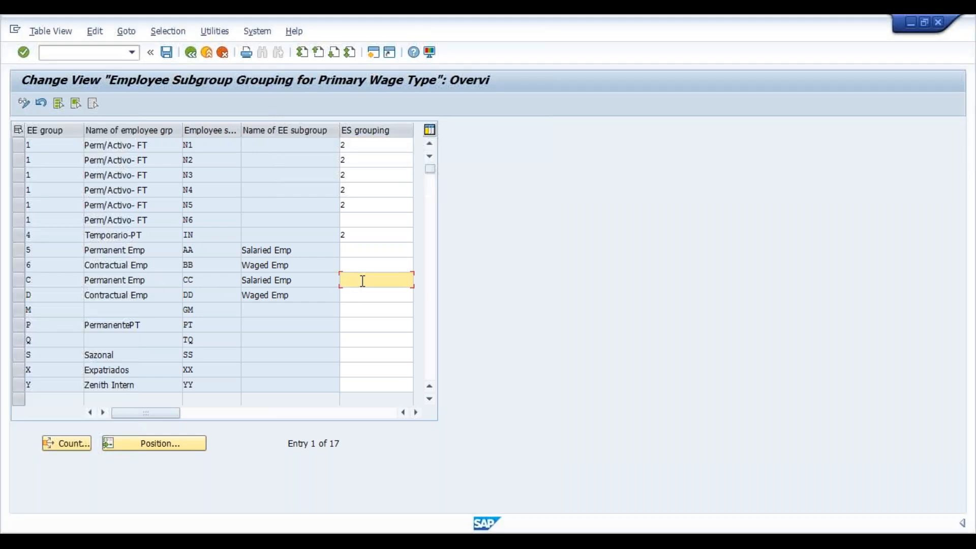
right_click(363, 281)
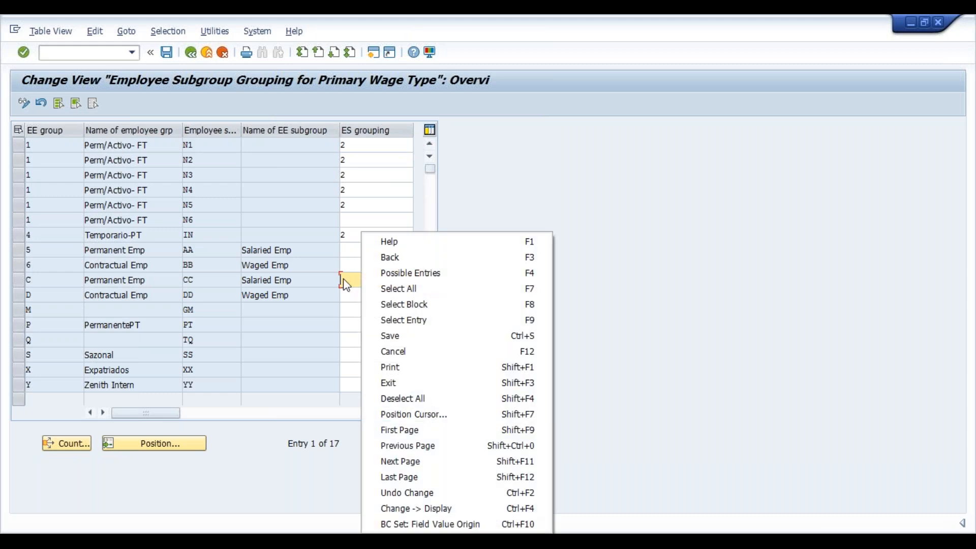
click(381, 243)
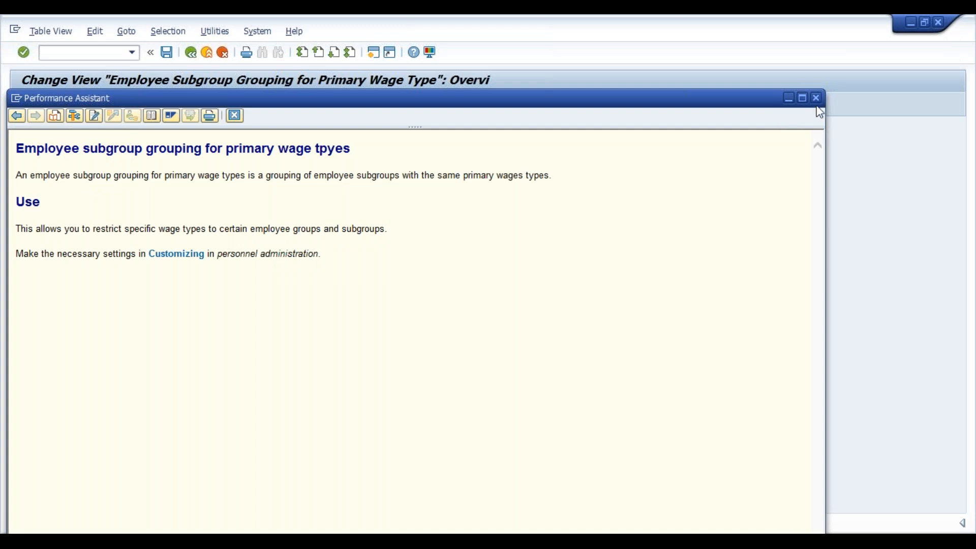
key(Escape)
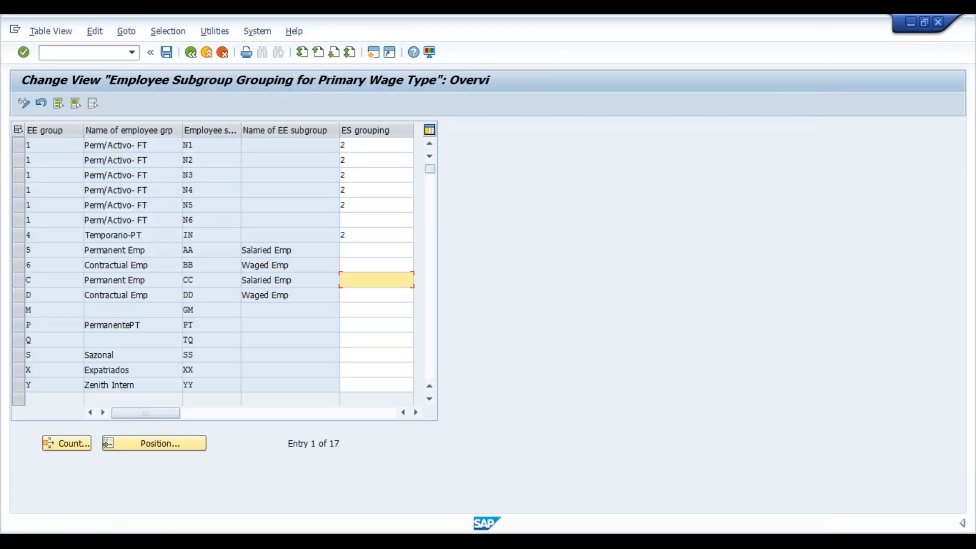
- Set the ES grouping of employee group C, subgroup CC to 3, save it in the VI Industries request and return to the guide
text(3)
key(Return)
key(ctrl+s)
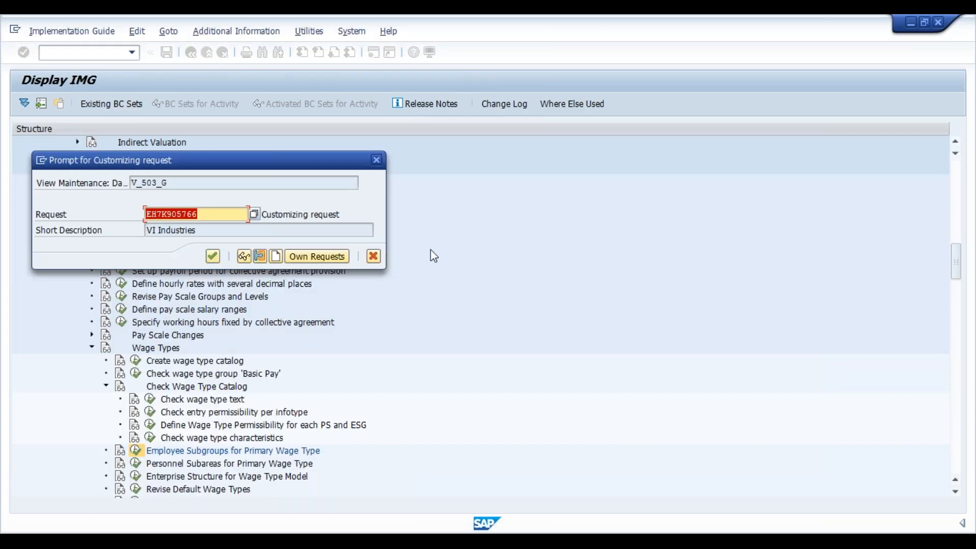
click(210, 260)
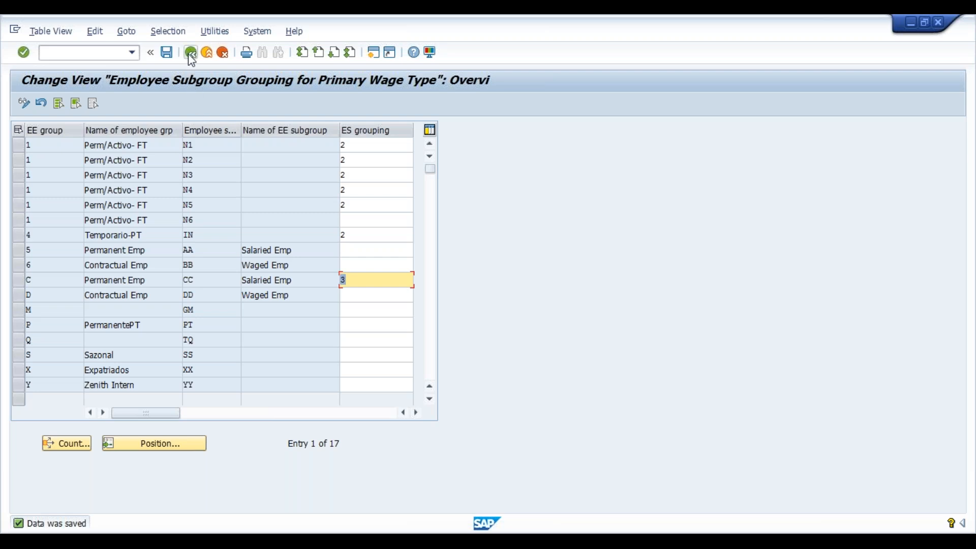
click(191, 52)
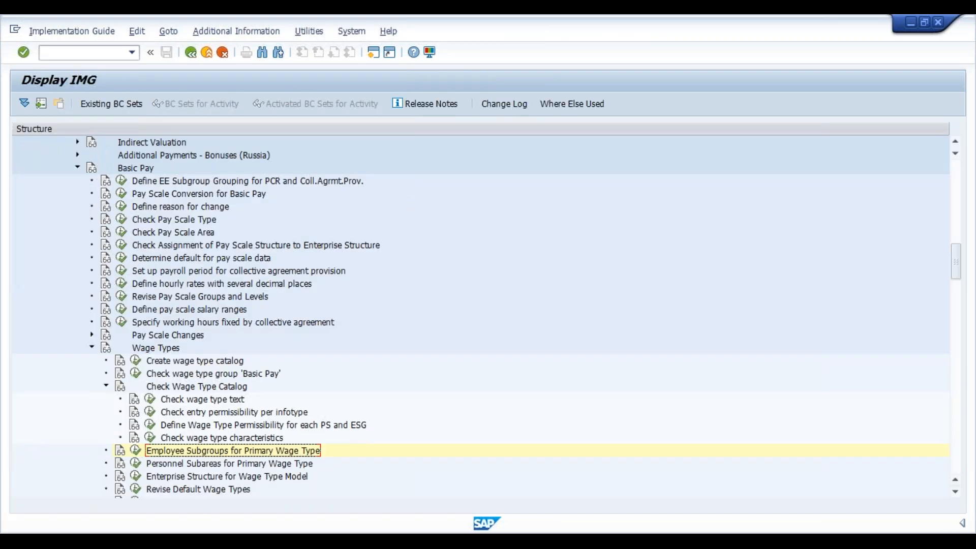
- Open Personnel Subareas for Primary Wage Type and position the list at personnel area VIM
click(136, 464)
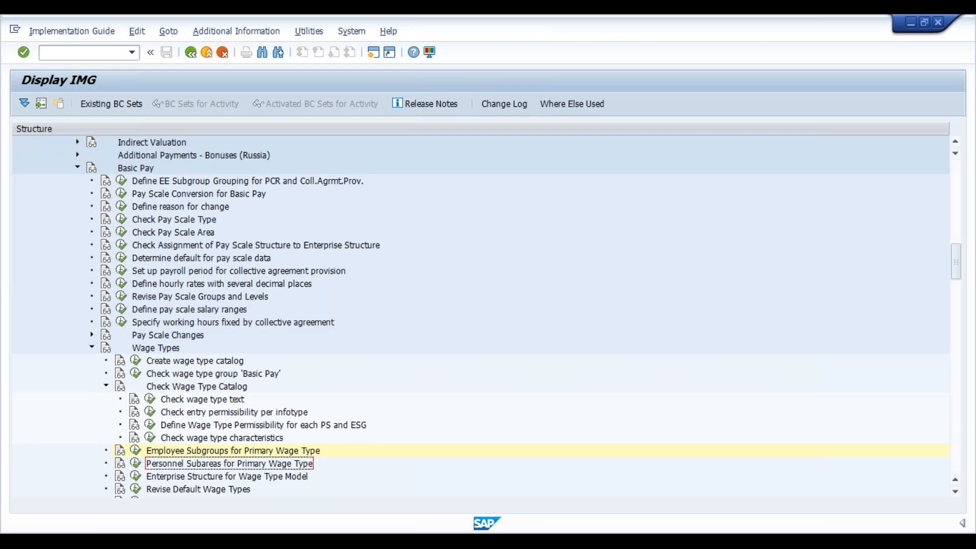
click(135, 464)
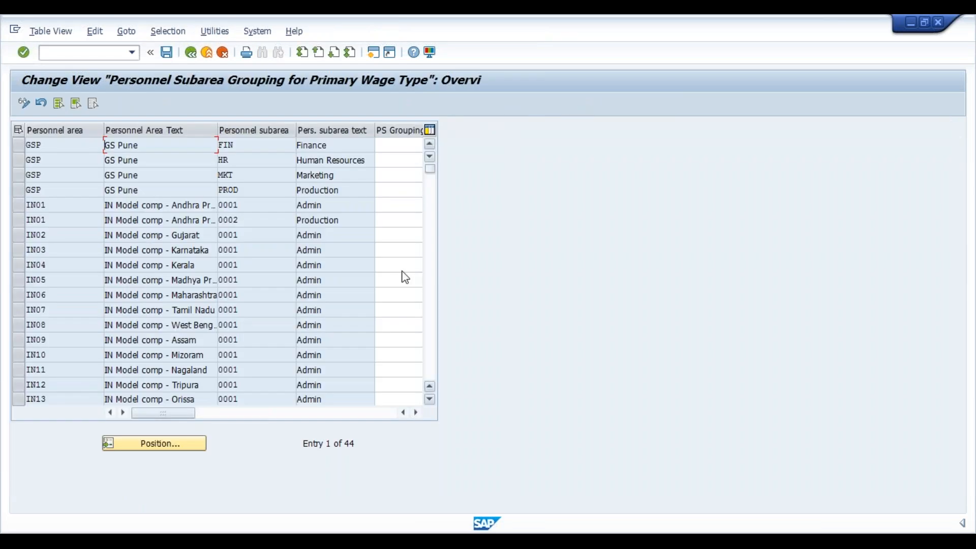
click(158, 444)
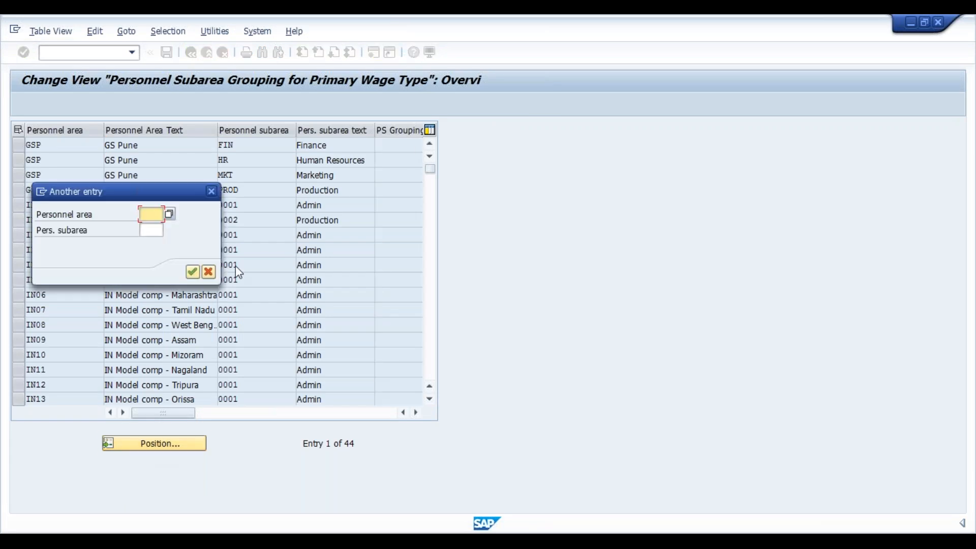
text(vim)
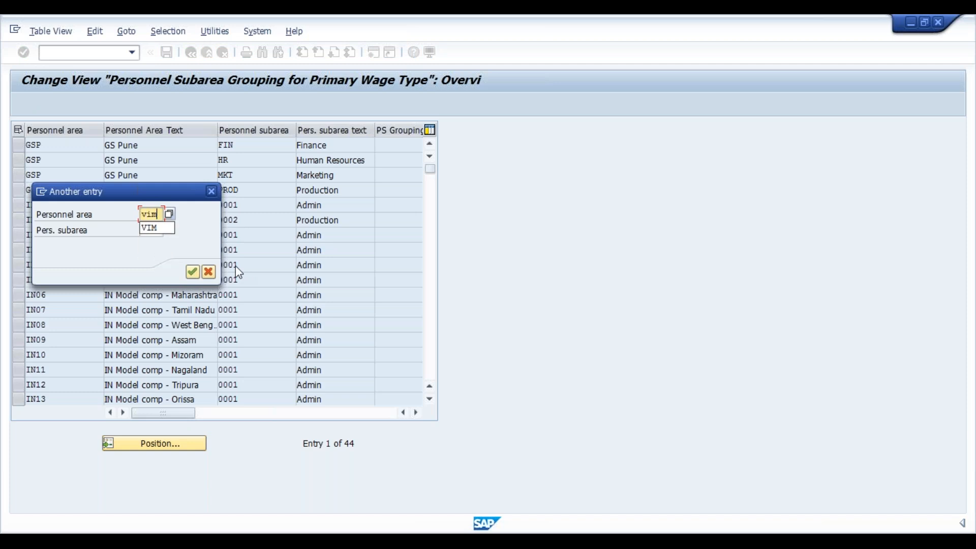
key(Return)
key(Return)
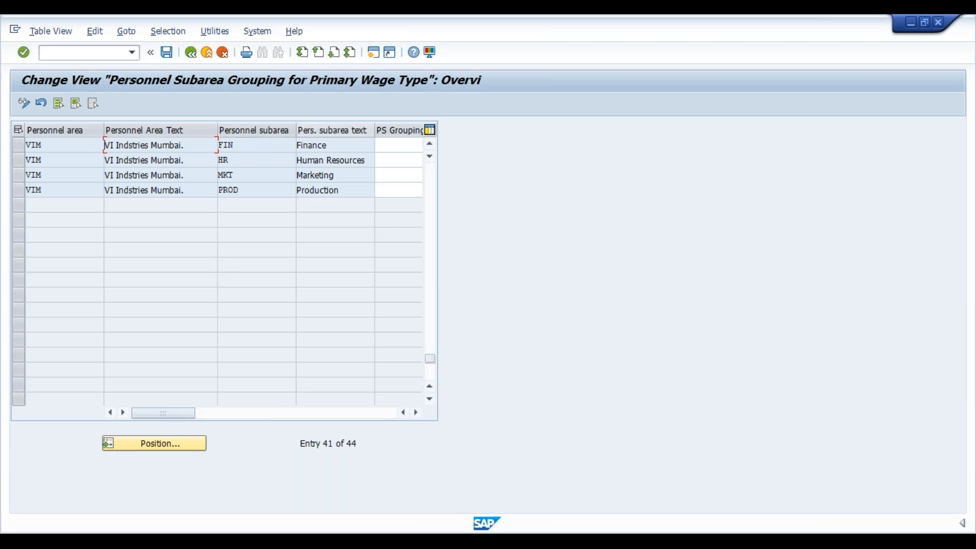
click(416, 413)
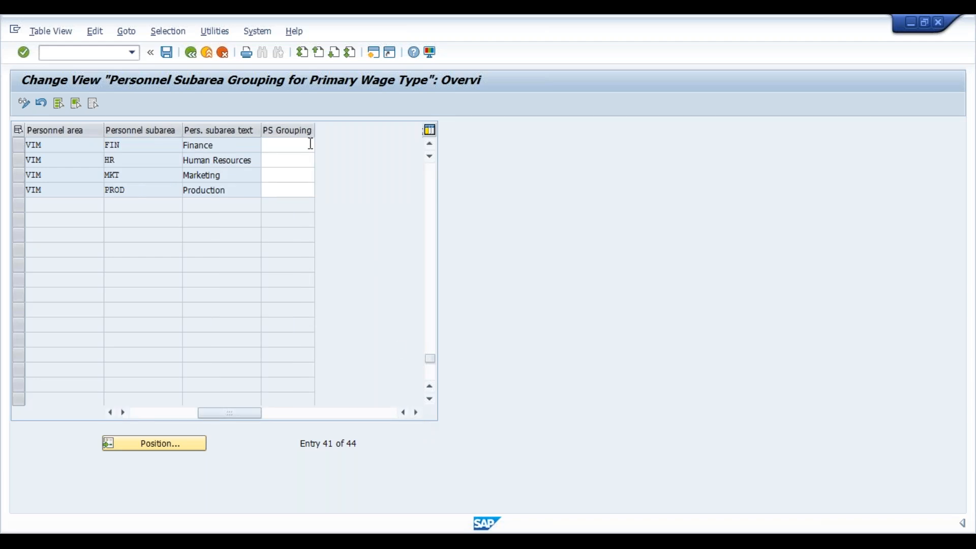
- Read the field help for the PS Grouping of the VIM Finance subarea
click(303, 141)
right_click(303, 141)
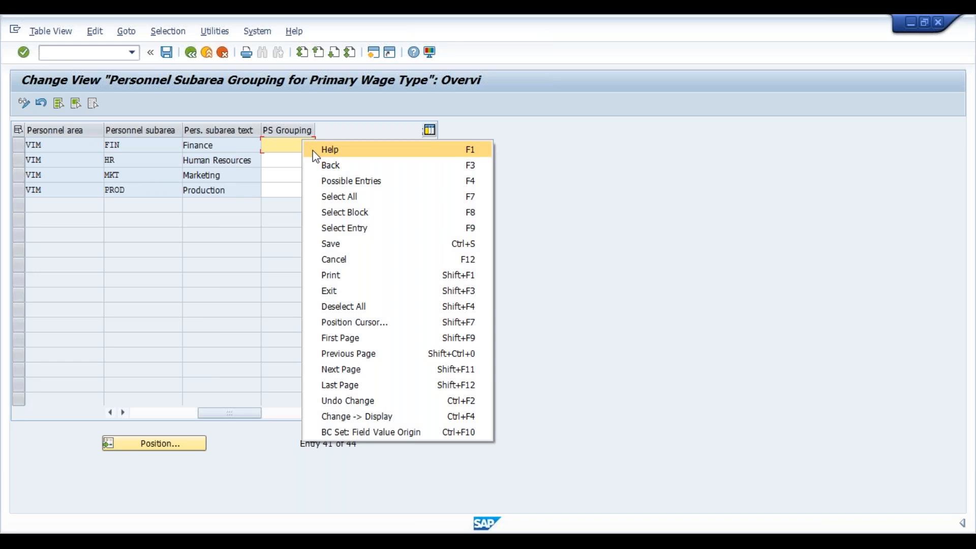
click(315, 152)
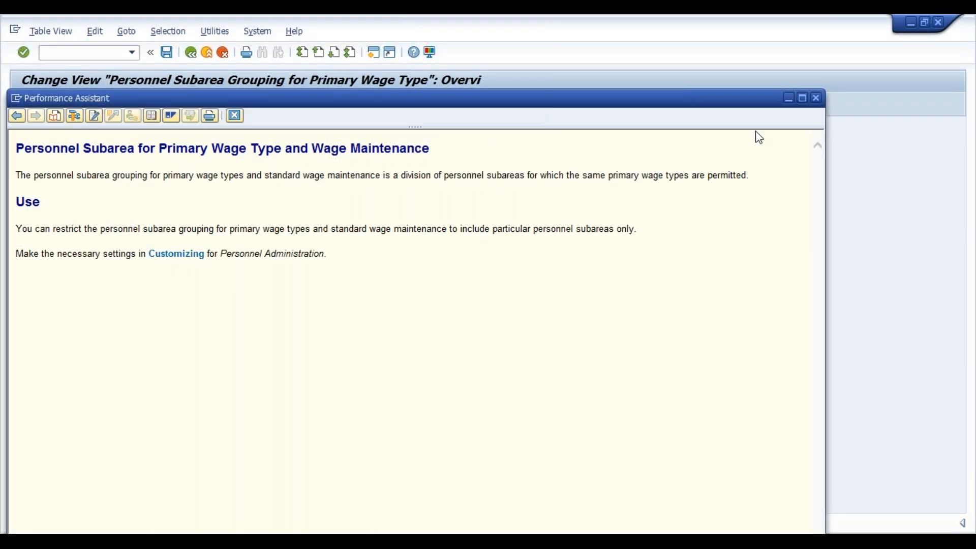
click(816, 97)
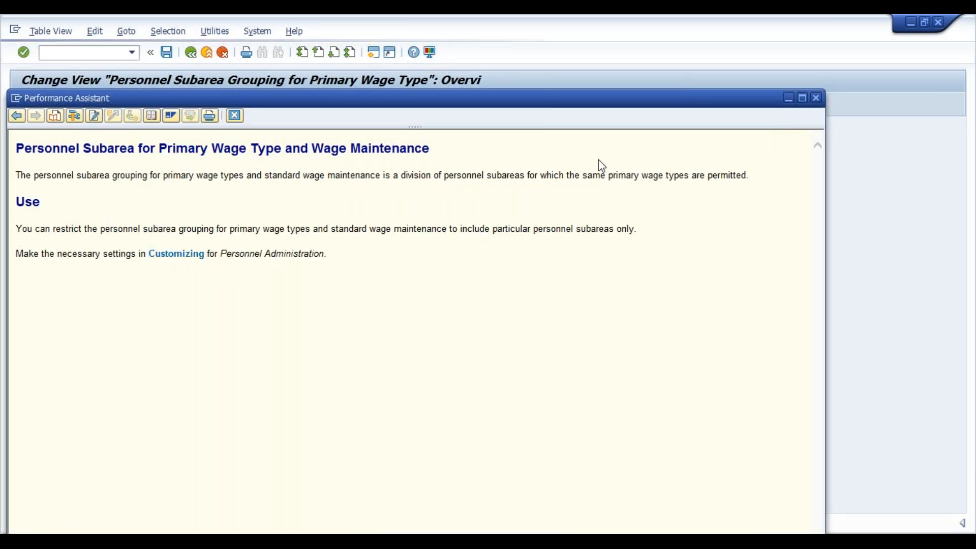
- Set PS Grouping to 3 for VIM subareas FIN, HR, MKT and PROD, save in the VI Industries request and return to the guide
text(3)
key(Down)
text(3)
key(Down)
text(3)
key(Down)
text(3)
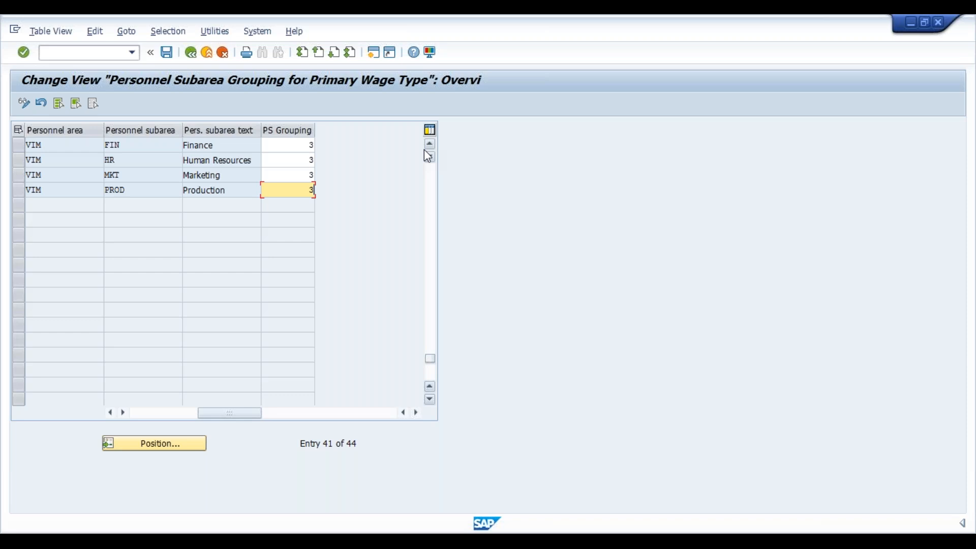
key(Return)
key(ctrl+s)
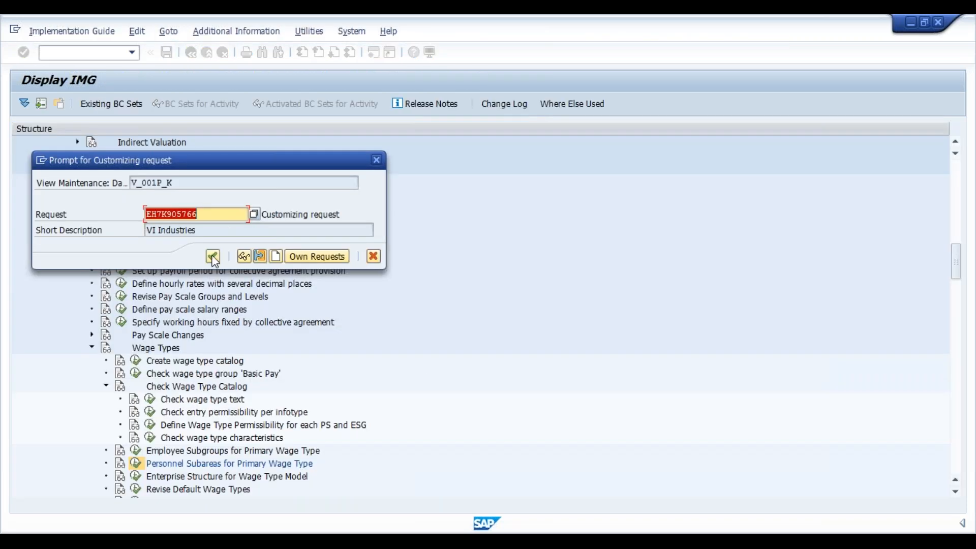
click(214, 257)
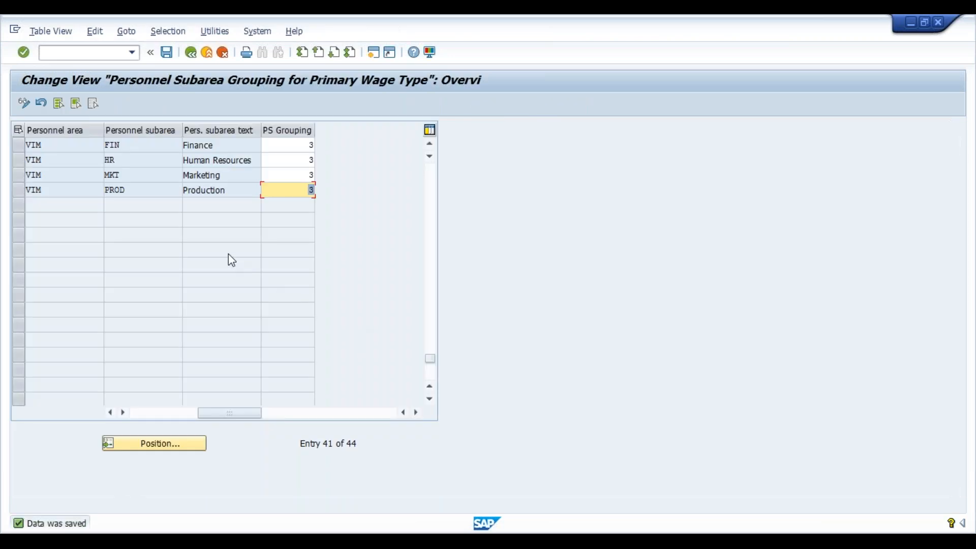
click(186, 56)
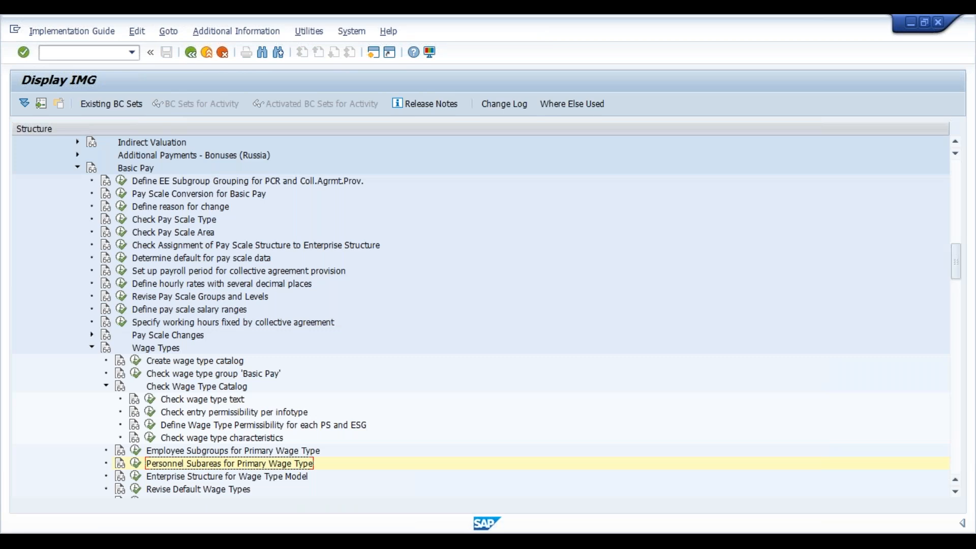